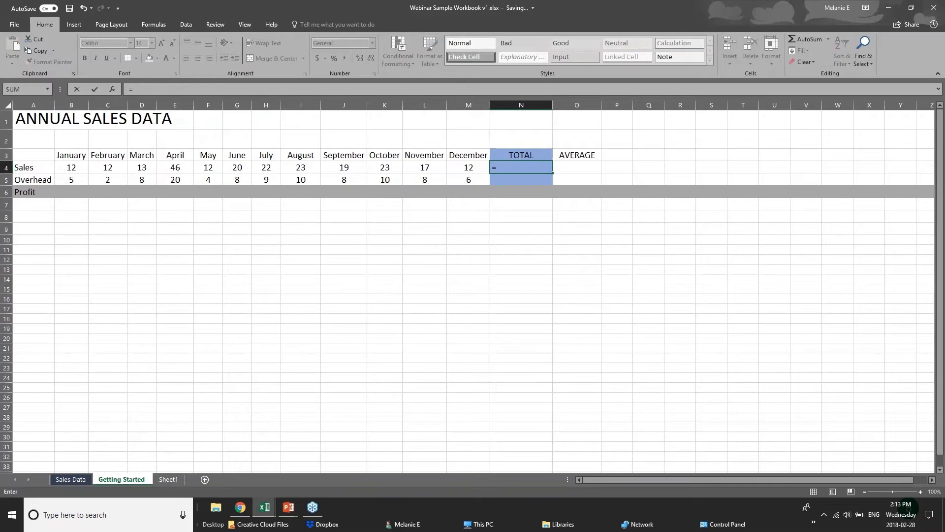
Step: Start typing a SUM( formula in the Sales TOTAL cell N4
{"action": "type", "text": "sum"}
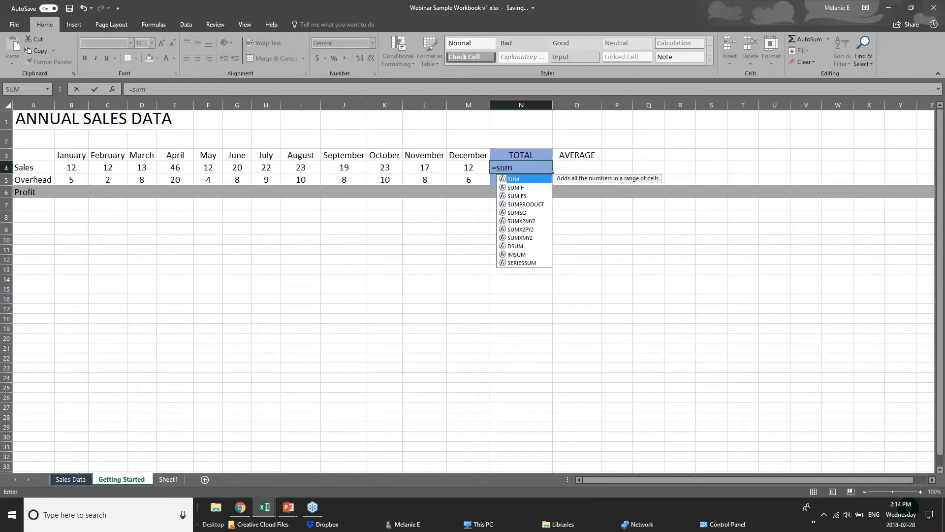
{"action": "key", "text": "BackSpace"}
{"action": "key", "text": "BackSpace"}
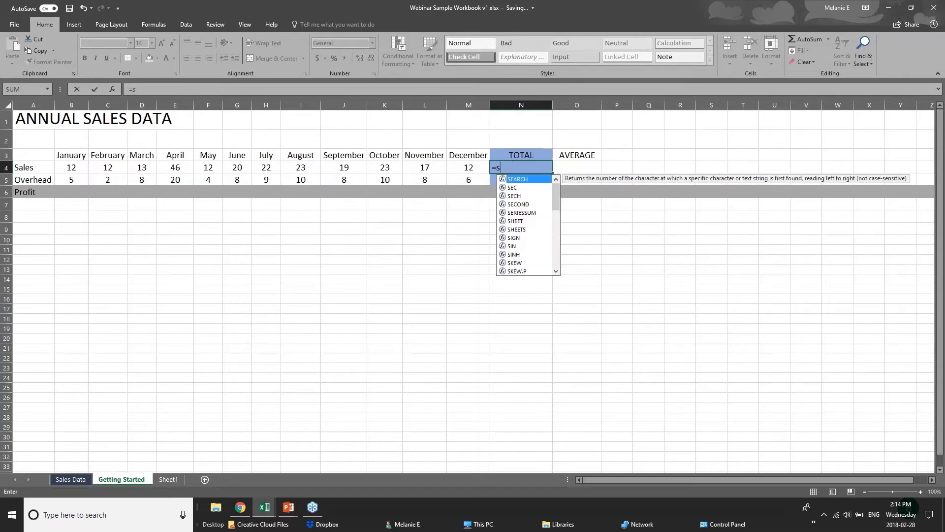
{"action": "key", "text": "BackSpace"}
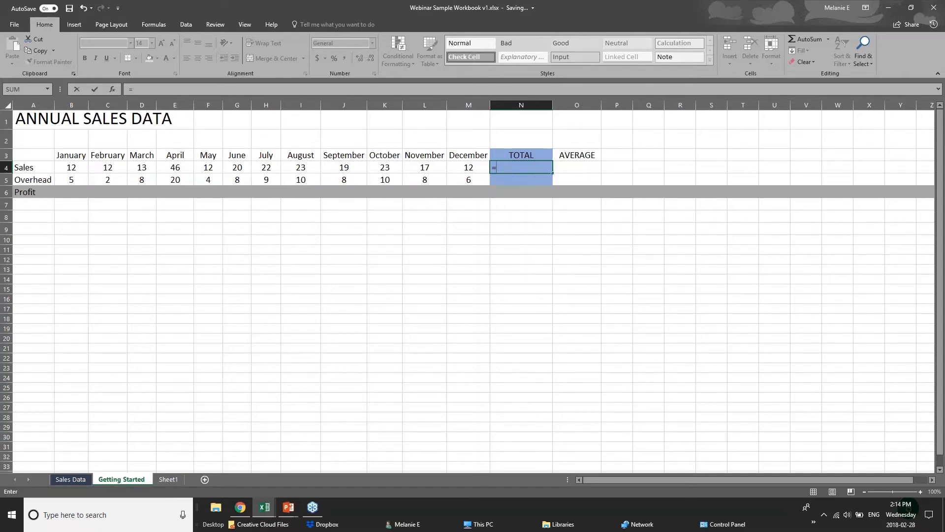
{"action": "type", "text": "sum"}
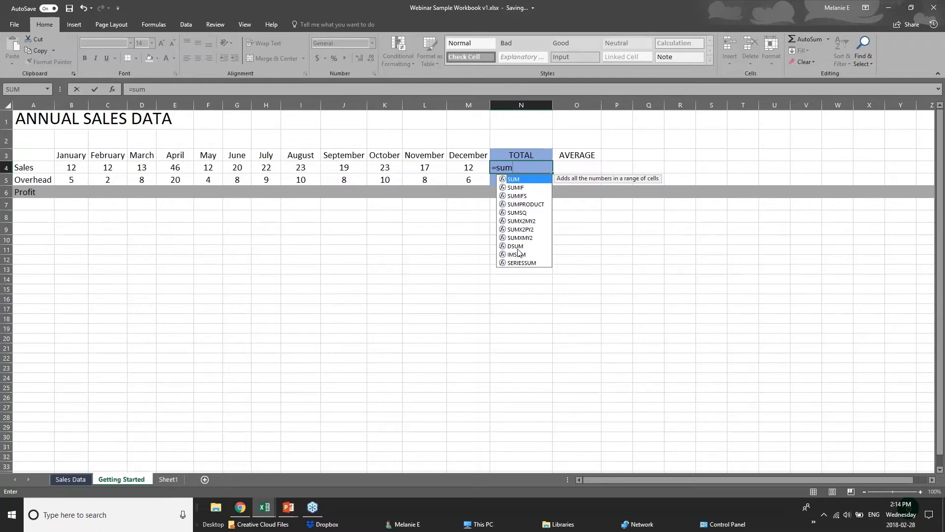
{"action": "type", "text": "("}
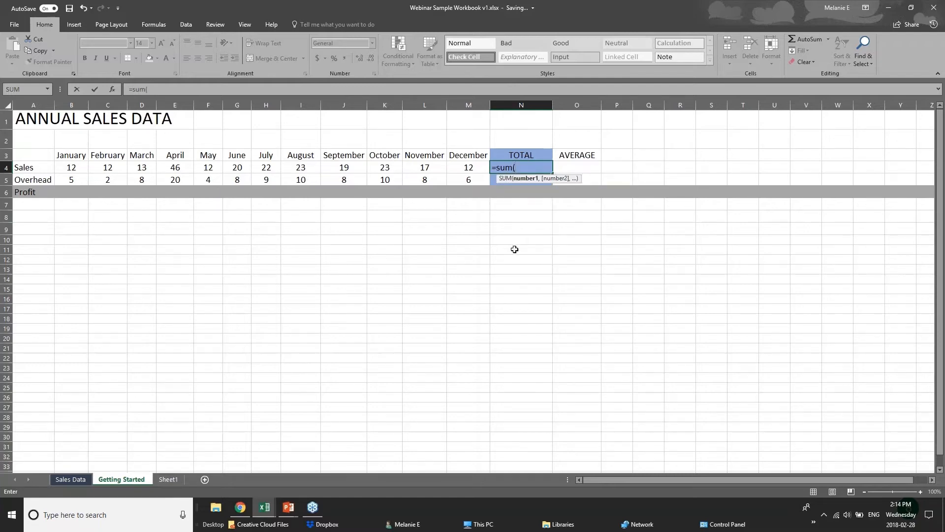
Step: Replace the SUM start in N4 with the formula =12+12
{"action": "left_click", "coordinate": [526, 163]}
{"action": "key", "text": "BackSpace"}
{"action": "key", "text": "BackSpace"}
{"action": "key", "text": "BackSpace"}
{"action": "key", "text": "BackSpace"}
{"action": "key", "text": "BackSpace"}
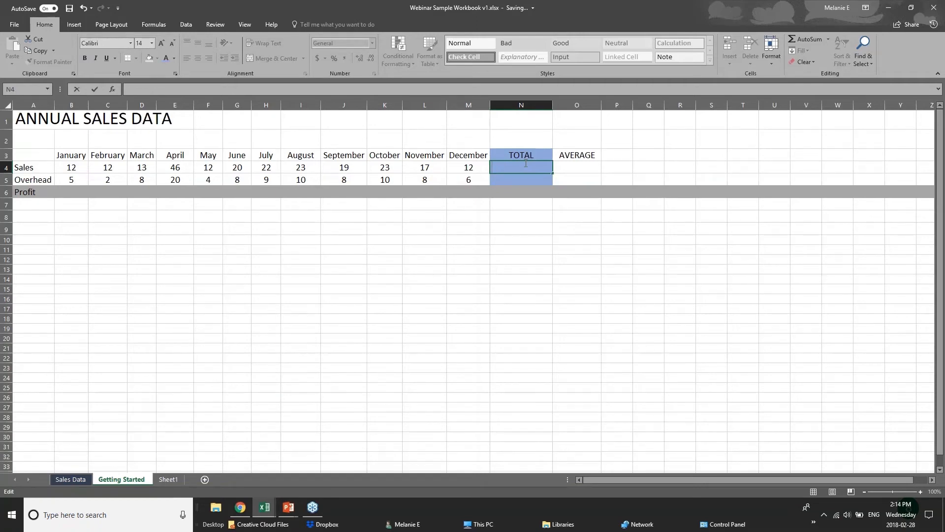
{"action": "type", "text": "="}
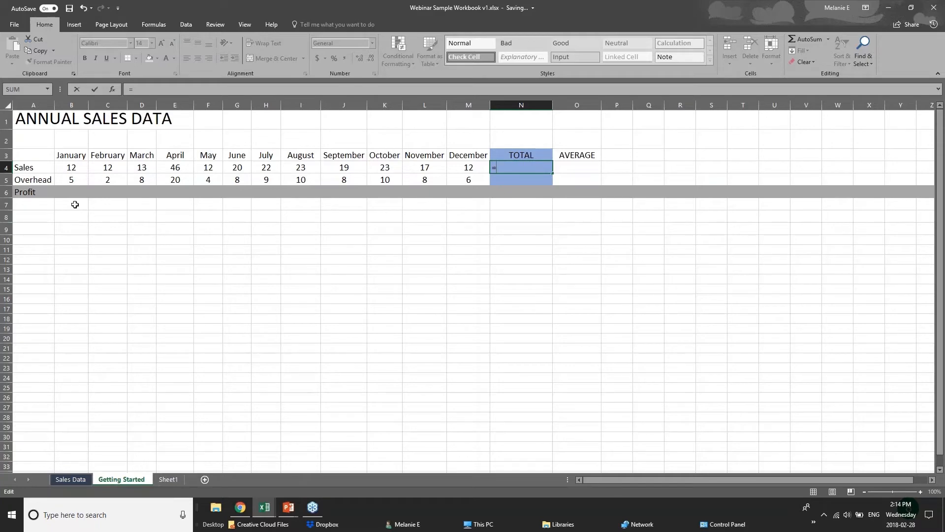
{"action": "type", "text": "12=12"}
{"action": "key", "text": "BackSpace"}
{"action": "key", "text": "BackSpace"}
{"action": "key", "text": "BackSpace"}
{"action": "type", "text": "+12"}
Step: Commit =12+12 in N4, select the February–April Sales cells, then recheck N4's formula
{"action": "left_click", "coordinate": [74, 168]}
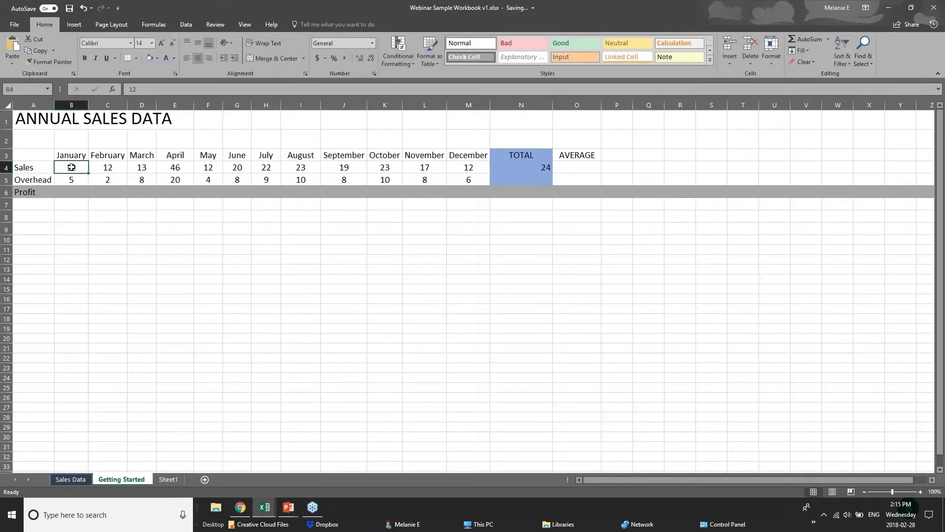
{"action": "left_click", "coordinate": [111, 169]}
{"action": "left_click", "coordinate": [149, 170]}
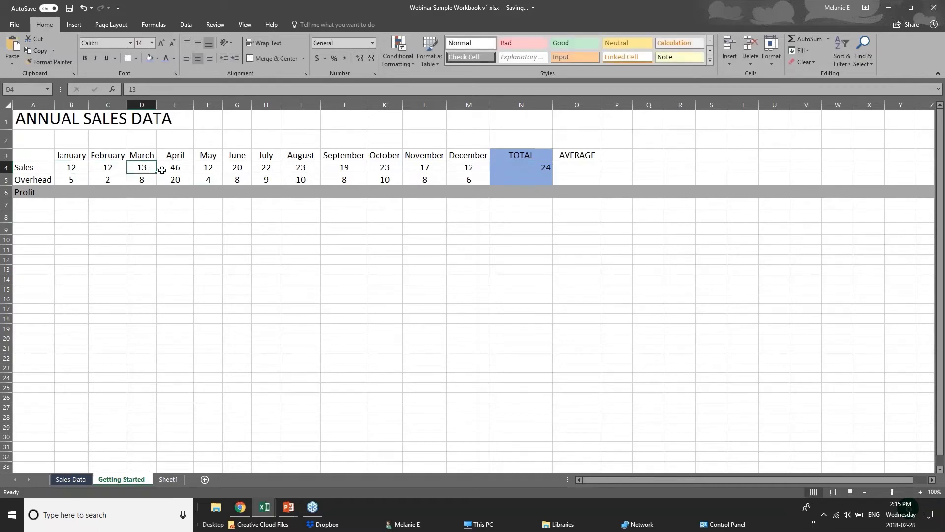
{"action": "left_click", "coordinate": [166, 169]}
{"action": "left_click", "coordinate": [532, 167]}
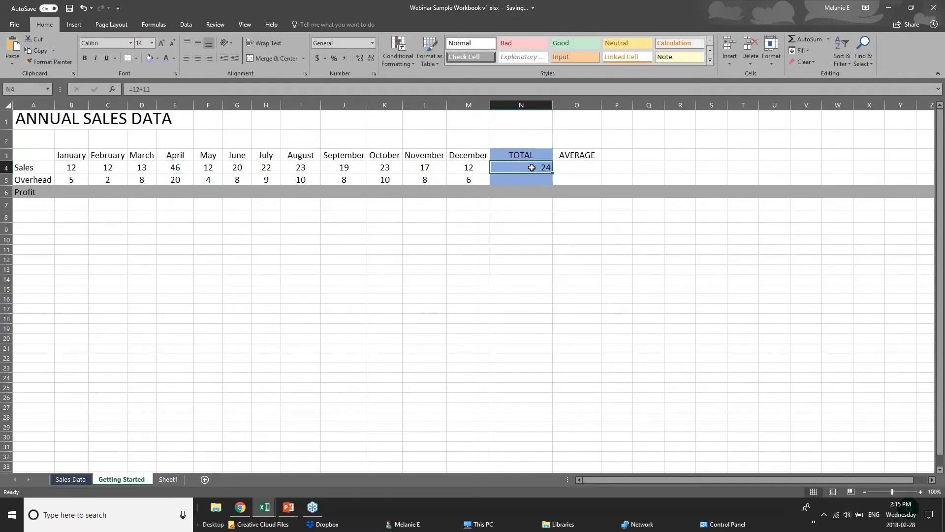
{"action": "double_click", "coordinate": [538, 168]}
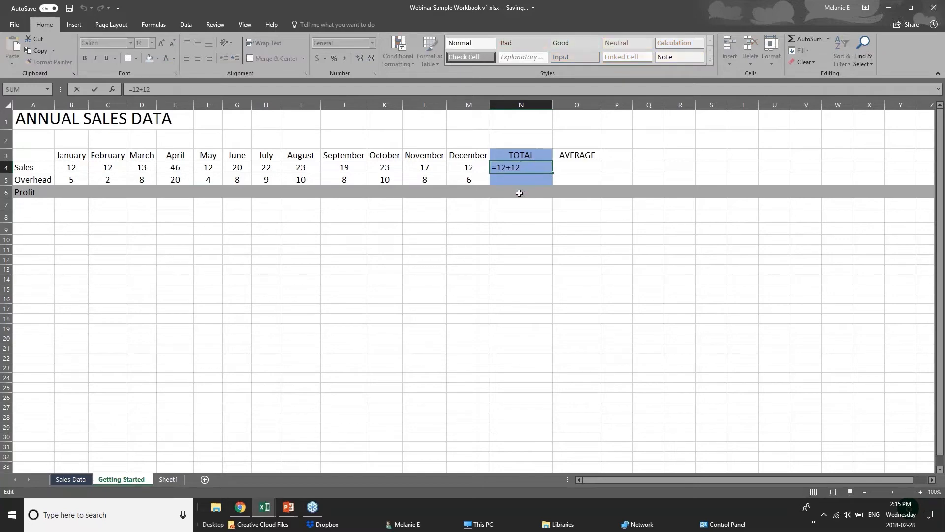
{"action": "left_click", "coordinate": [518, 228]}
{"action": "left_click", "coordinate": [516, 169]}
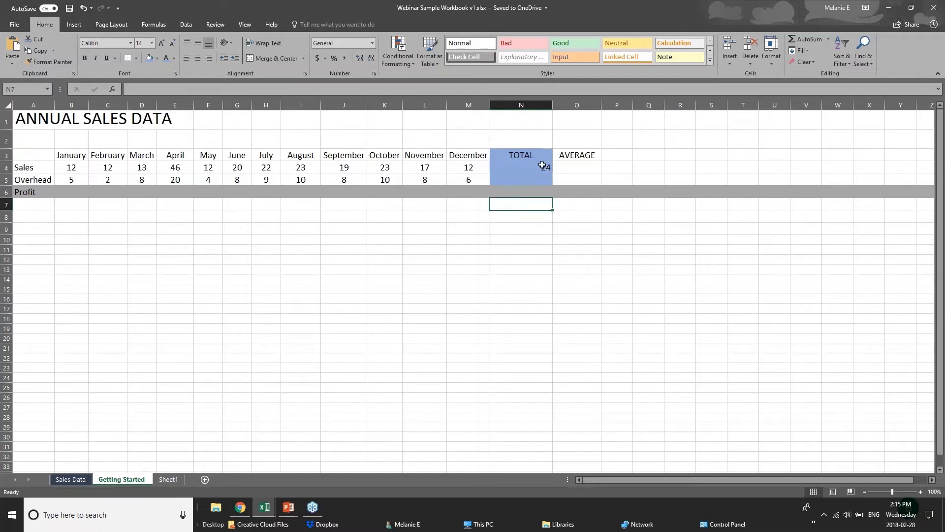
Step: Replace N4's formula with =SUM(B4:M4) over January–December Sales, showing 231
{"action": "key", "text": "Delete"}
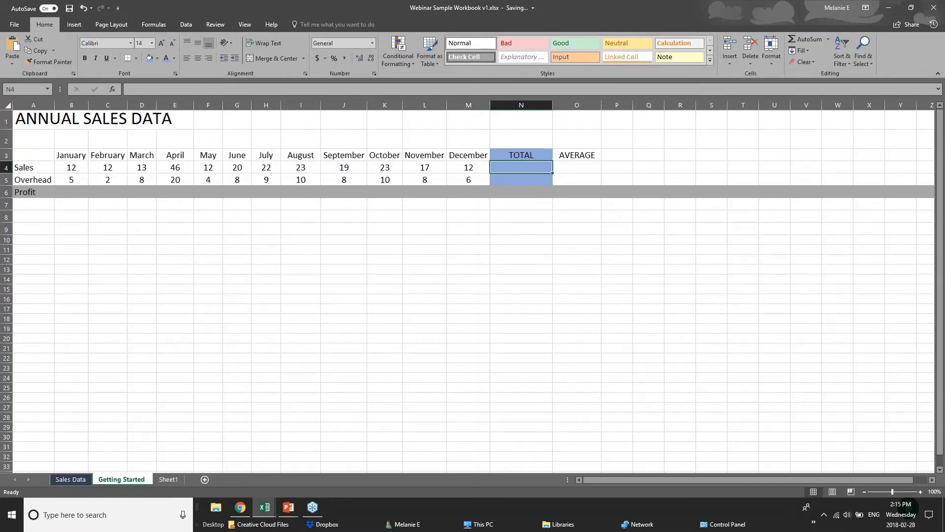
{"action": "type", "text": "=sum"}
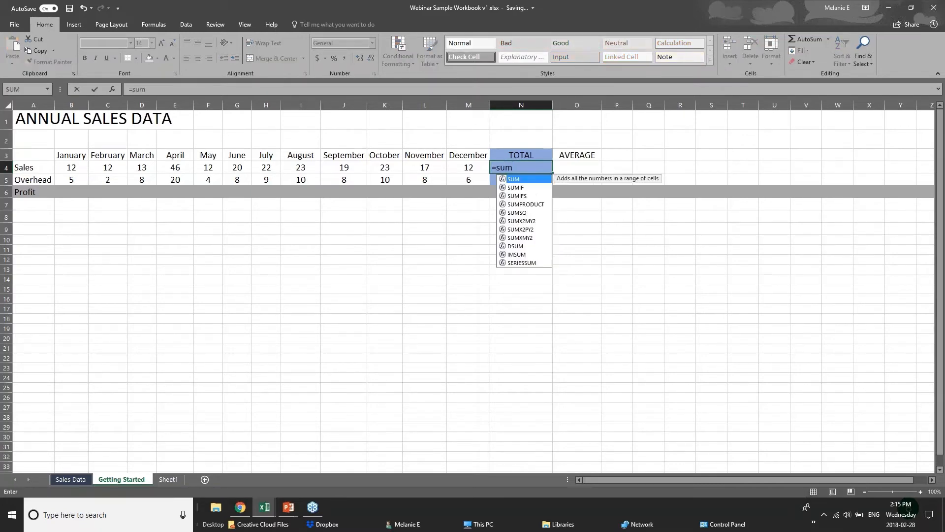
{"action": "type", "text": "("}
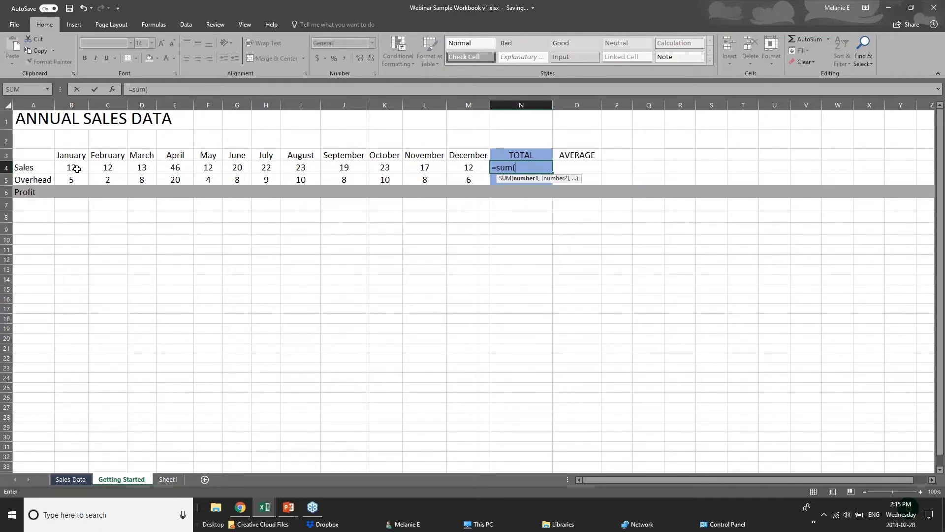
{"action": "type", "text": "b4="}
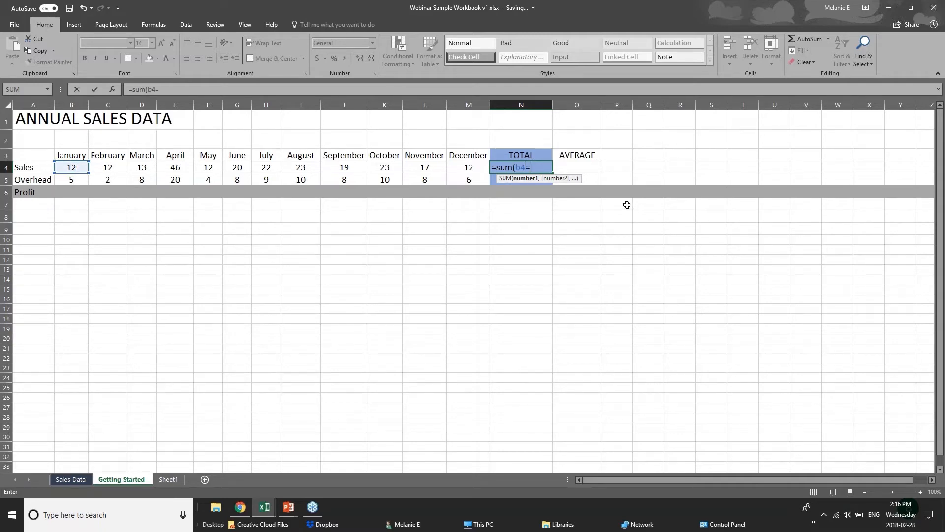
{"action": "key", "text": "BackSpace"}
{"action": "type", "text": "+c4"}
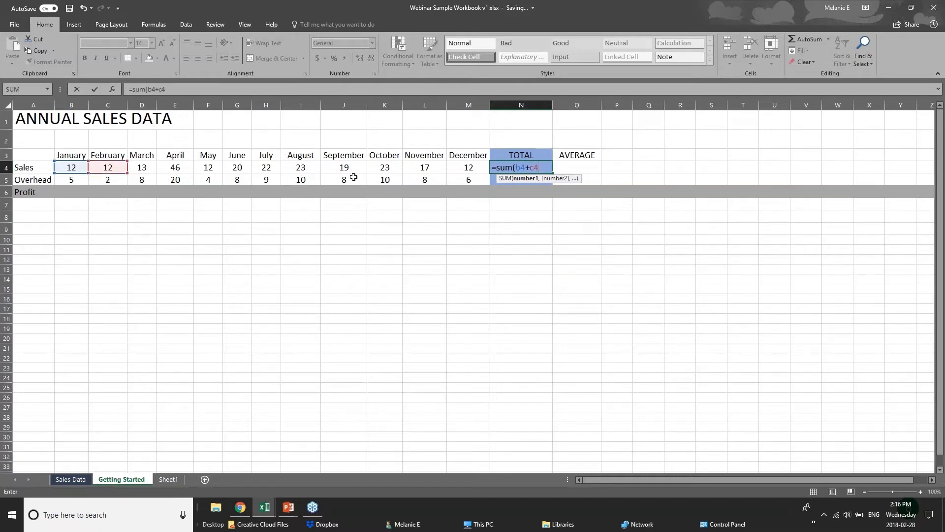
{"action": "type", "text": "+d"}
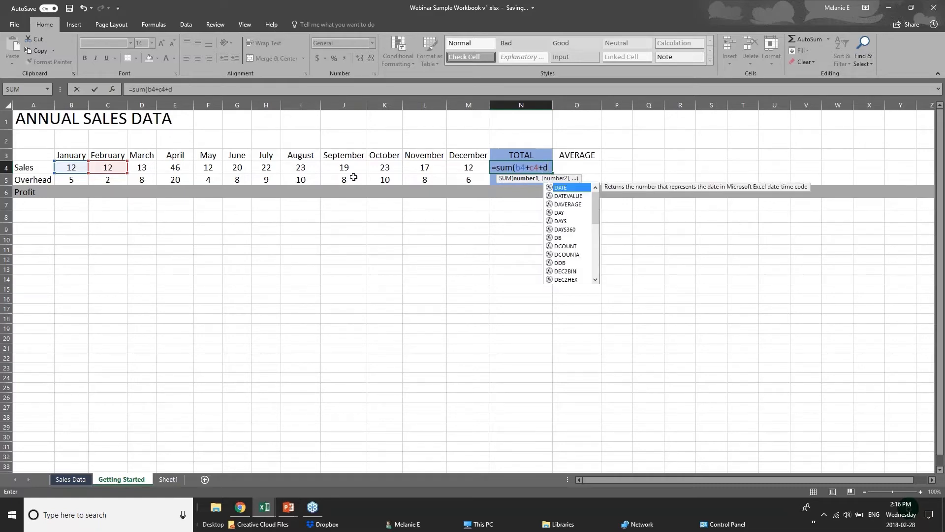
{"action": "type", "text": "4"}
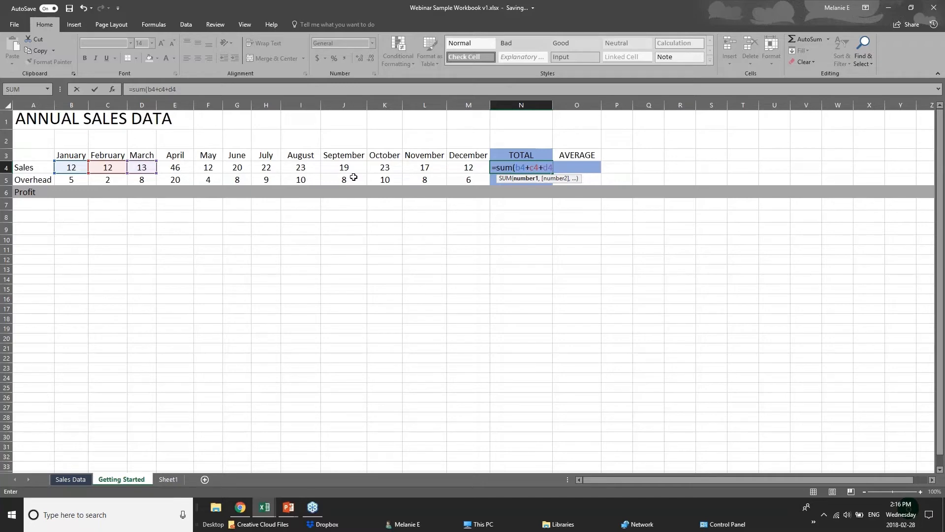
{"action": "key", "text": "BackSpace"}
{"action": "key", "text": "BackSpace"}
{"action": "key", "text": "BackSpace"}
{"action": "key", "text": "BackSpace"}
{"action": "key", "text": "BackSpace"}
{"action": "key", "text": "BackSpace"}
{"action": "key", "text": "BackSpace"}
{"action": "key", "text": "BackSpace"}
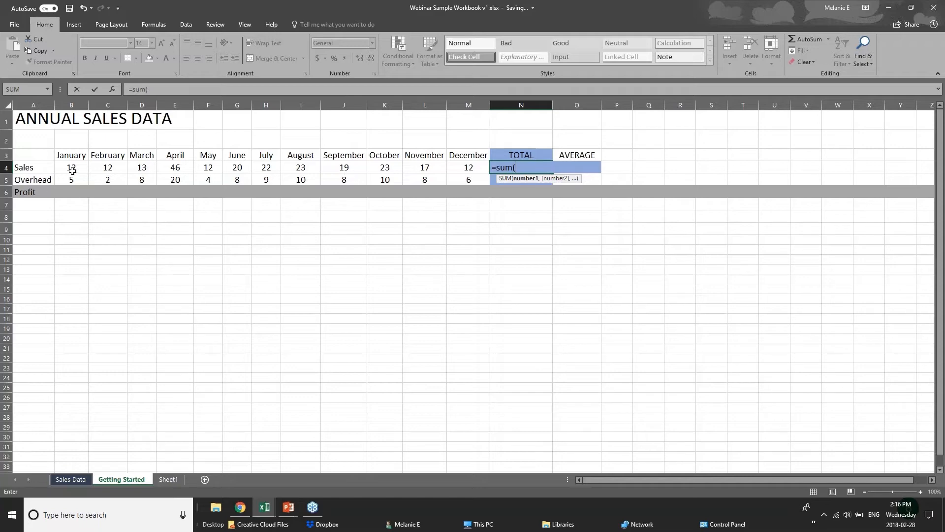
{"action": "left_click_drag", "start_coordinate": [72, 169], "coordinate": [457, 169]}
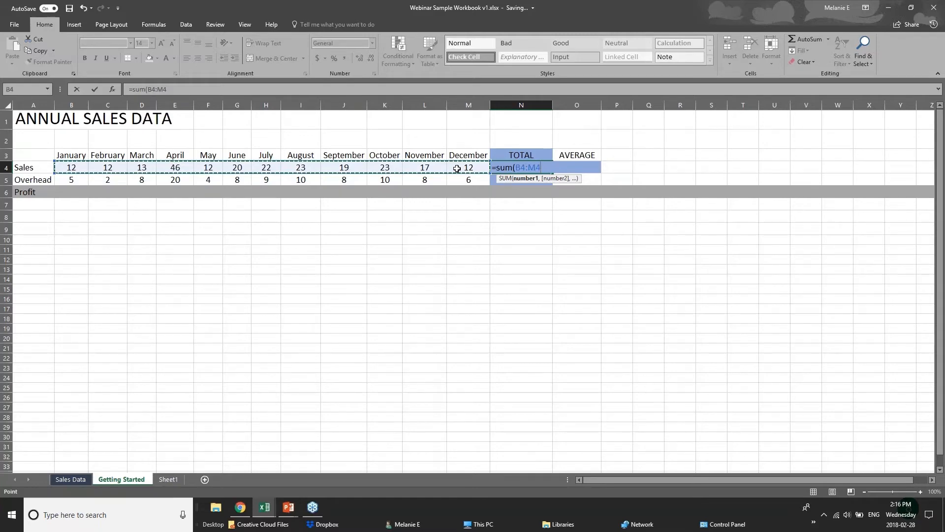
{"action": "key", "text": "Return"}
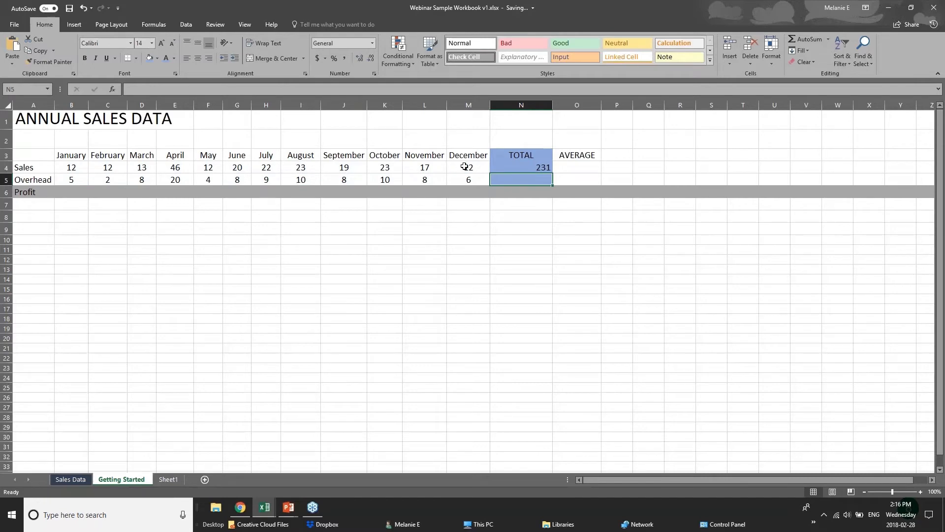
{"action": "left_click", "coordinate": [520, 169]}
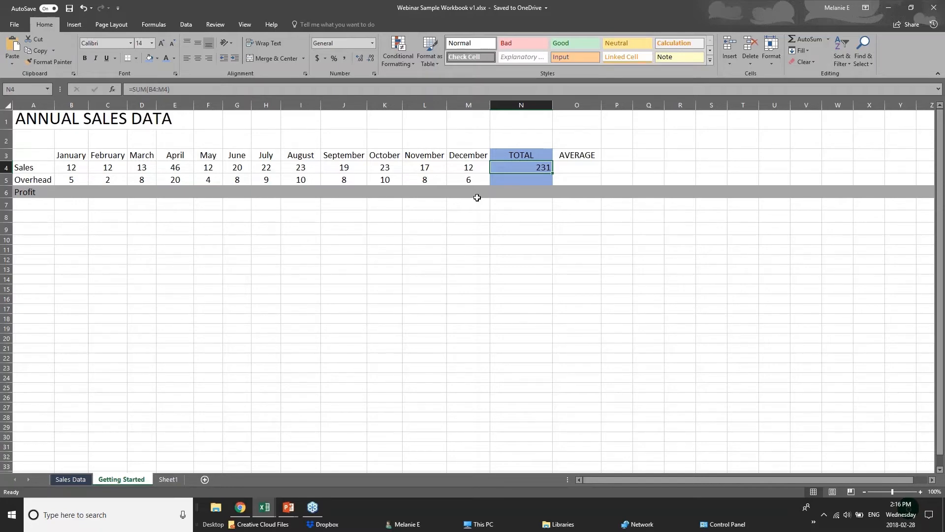
Step: Clear N4 and re-total the Sales row with AutoSum, giving 231
{"action": "key", "text": "Delete"}
{"action": "left_click", "coordinate": [934, 7]}
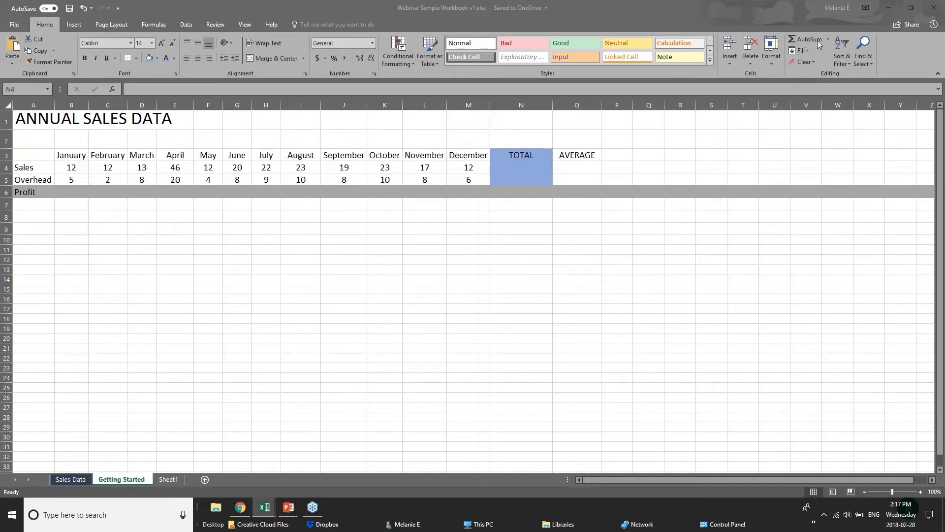
{"action": "left_click", "coordinate": [540, 170]}
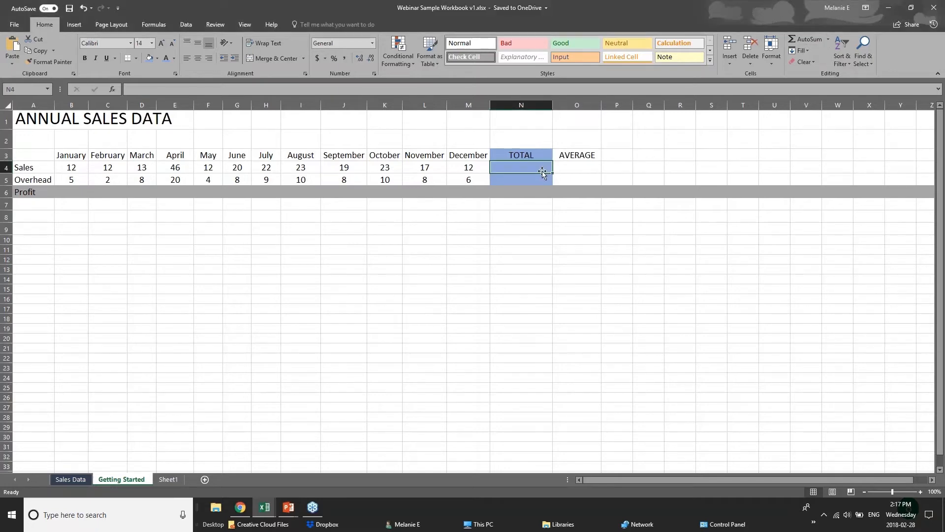
{"action": "left_click", "coordinate": [799, 40]}
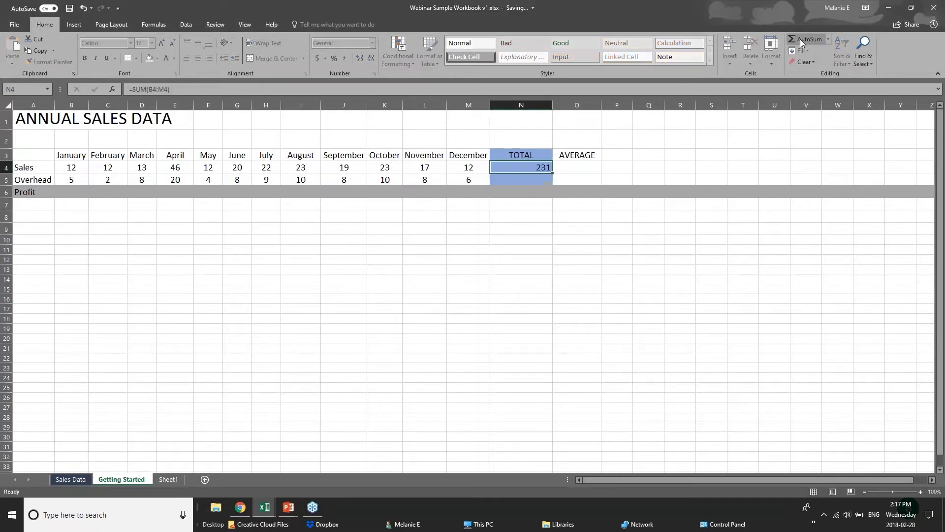
{"action": "left_click", "coordinate": [800, 39]}
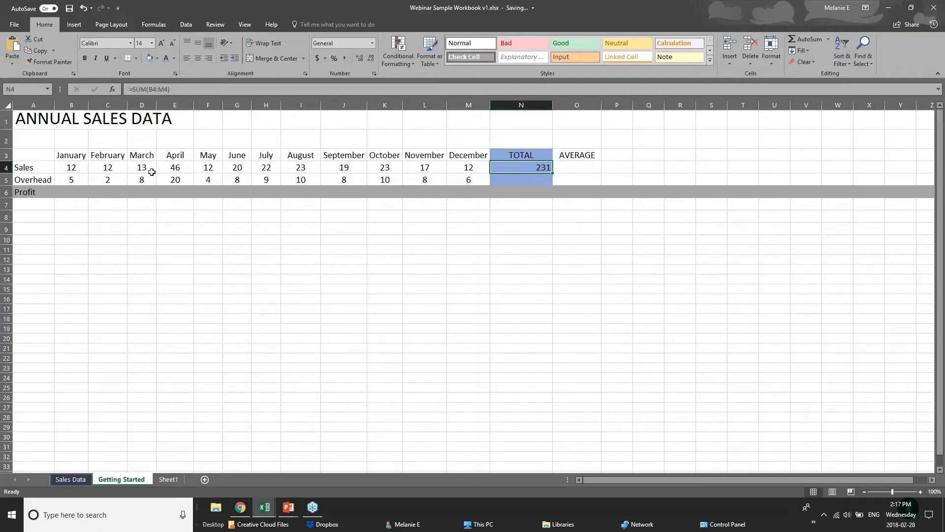
{"action": "left_click", "coordinate": [66, 168]}
{"action": "left_click_drag", "start_coordinate": [66, 168], "coordinate": [496, 169]}
{"action": "left_click", "coordinate": [497, 168]}
Step: Try AutoSum on the Overhead total N5, delete it, and open the AutoSum dropdown
{"action": "key", "text": "Return"}
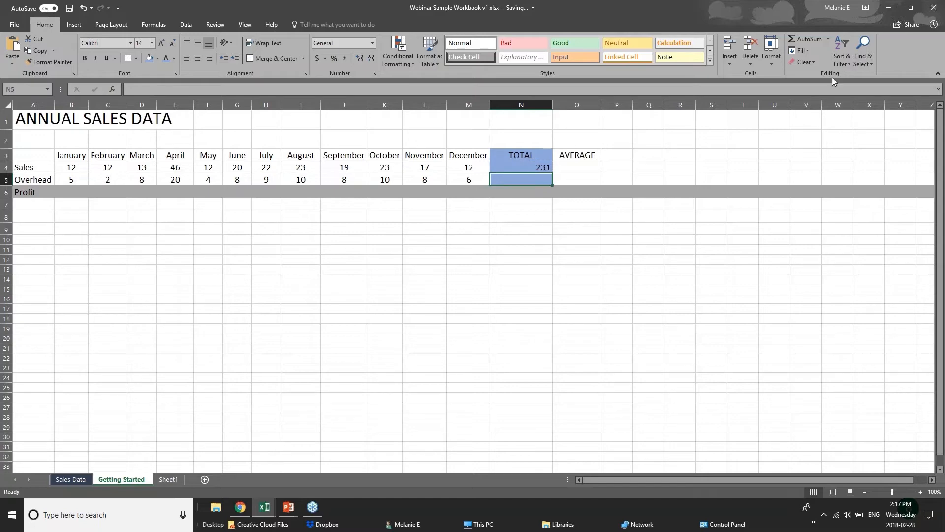
{"action": "left_click", "coordinate": [810, 40]}
{"action": "key", "text": "Delete"}
{"action": "left_click", "coordinate": [829, 41]}
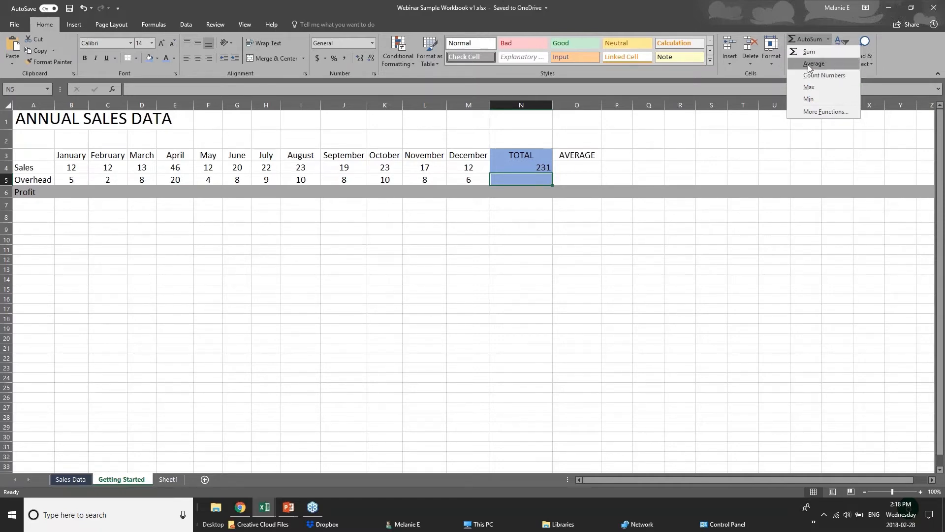
Step: Enter =AVERAGE(B5:M5) in N5 over the monthly Overhead values, showing 8.166666667
{"action": "left_click", "coordinate": [814, 63]}
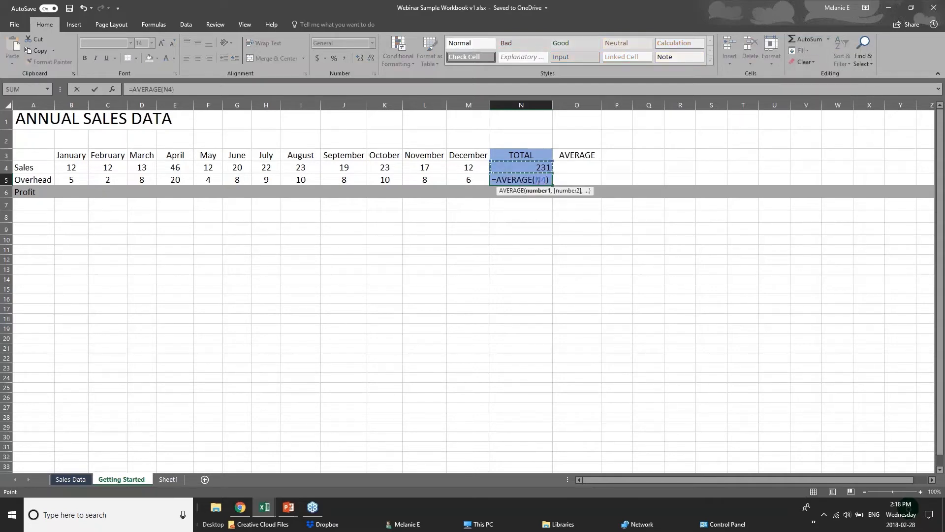
{"action": "left_click", "coordinate": [537, 180]}
{"action": "left_click", "coordinate": [82, 179]}
{"action": "left_click_drag", "start_coordinate": [82, 180], "coordinate": [473, 180]}
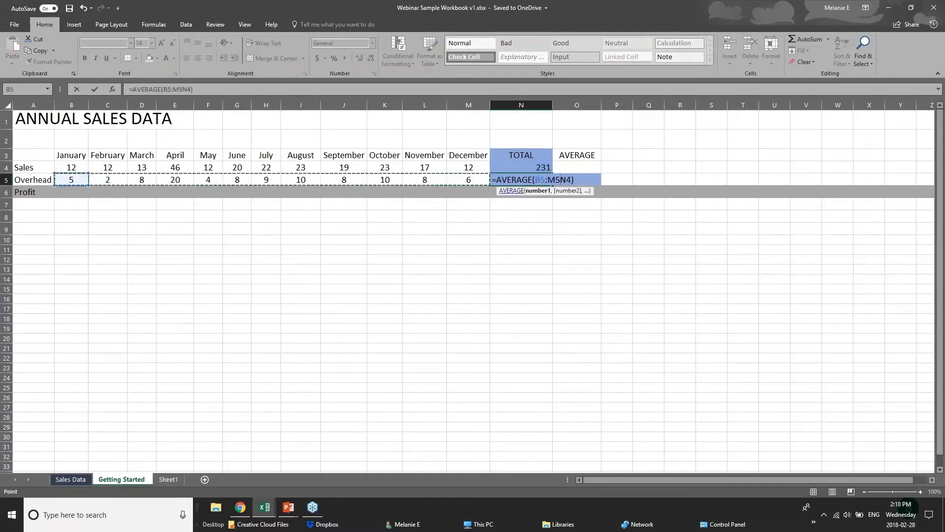
{"action": "left_click", "coordinate": [535, 192]}
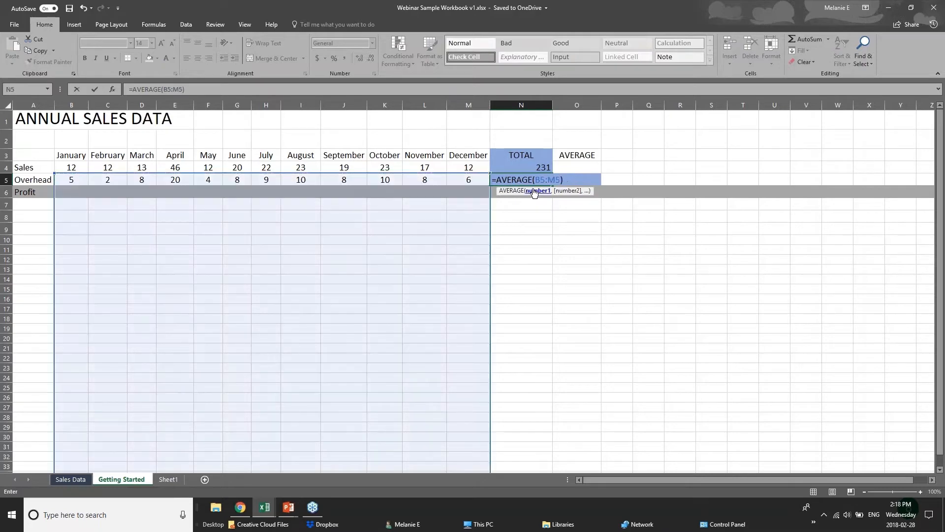
{"action": "key", "text": "Return"}
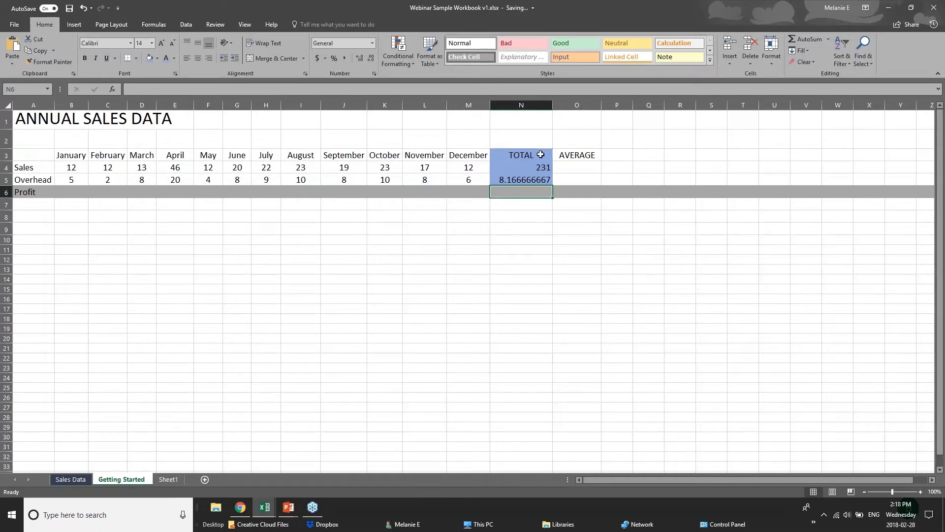
Step: Check the B5:M5 range behind N5's average, then select B4
{"action": "left_click", "coordinate": [536, 179]}
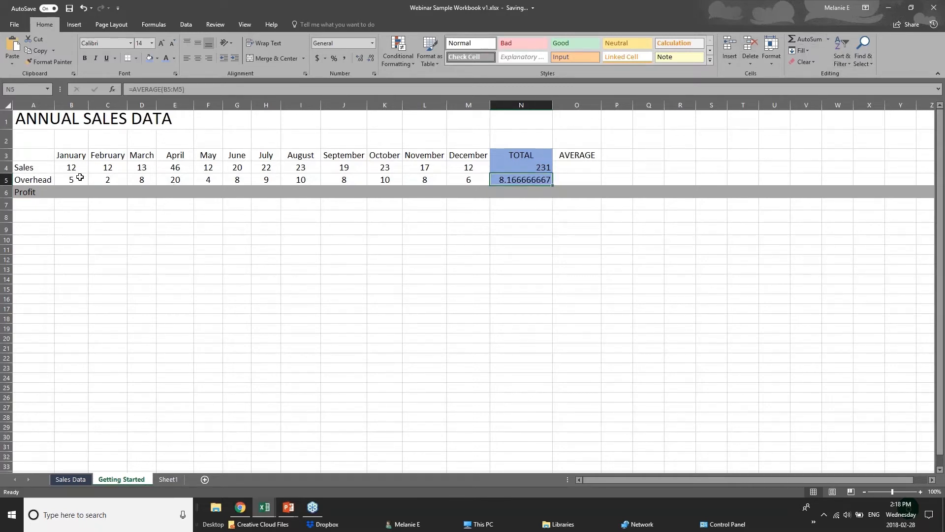
{"action": "left_click_drag", "start_coordinate": [77, 178], "coordinate": [456, 183]}
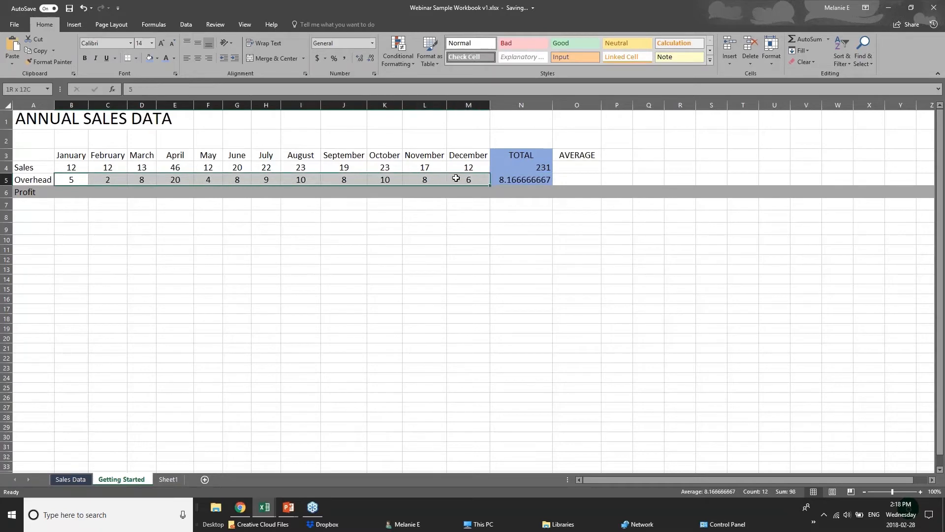
{"action": "left_click", "coordinate": [506, 181]}
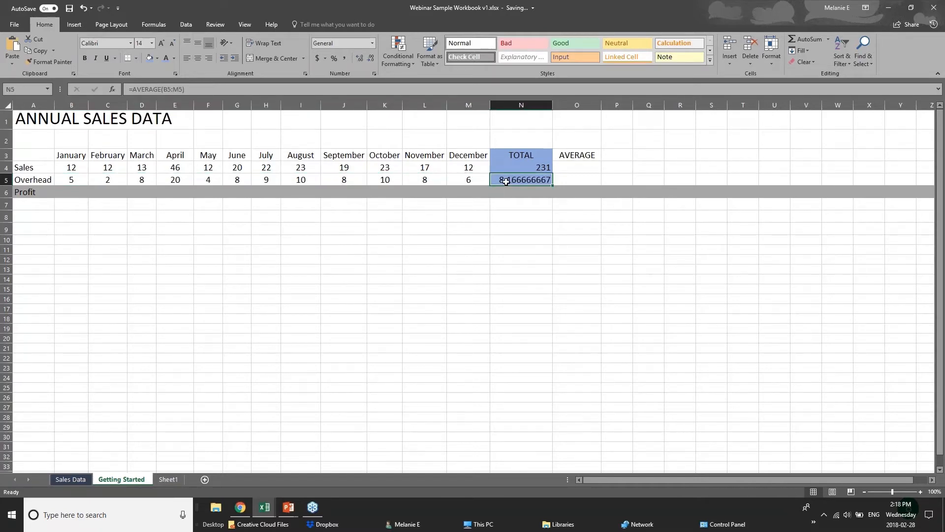
{"action": "left_click", "coordinate": [66, 170]}
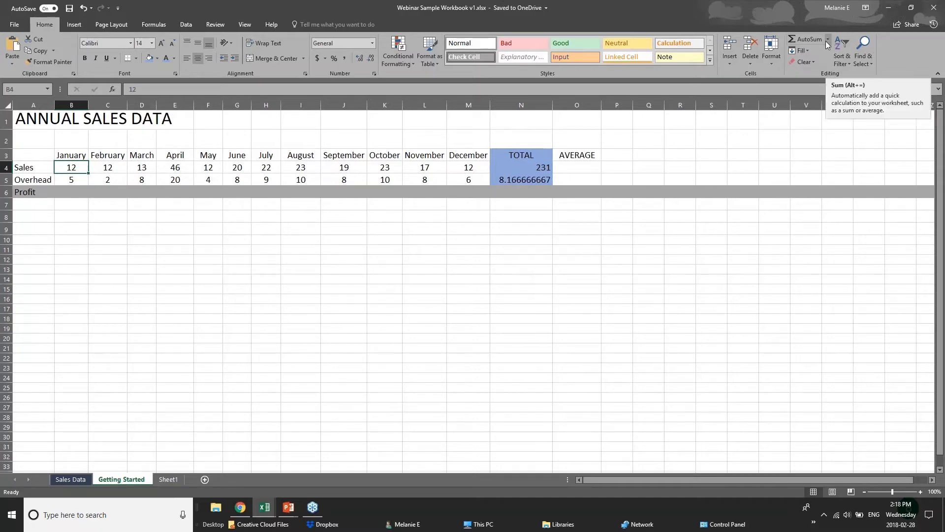
Step: On the Formulas tab, insert a SUM into B4 via AutoSum, undo it, and select B7
{"action": "left_click", "coordinate": [153, 25]}
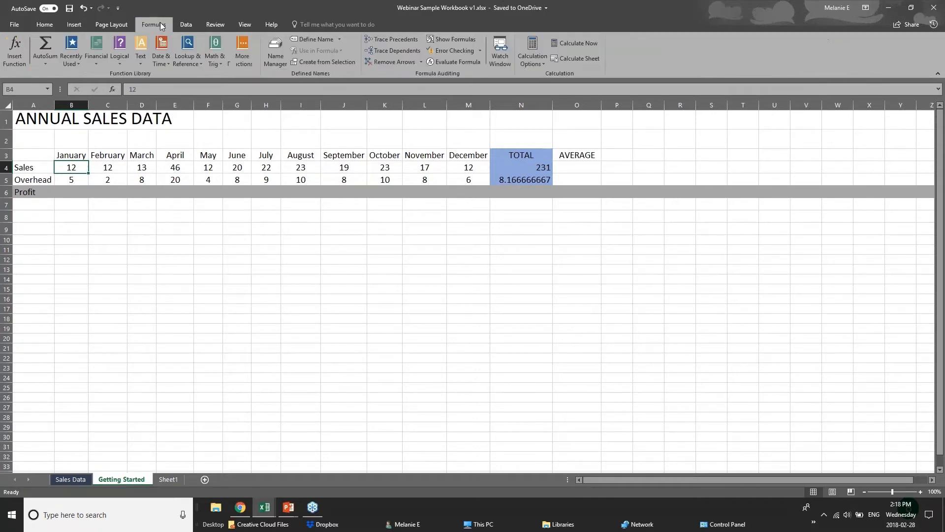
{"action": "left_click", "coordinate": [52, 65]}
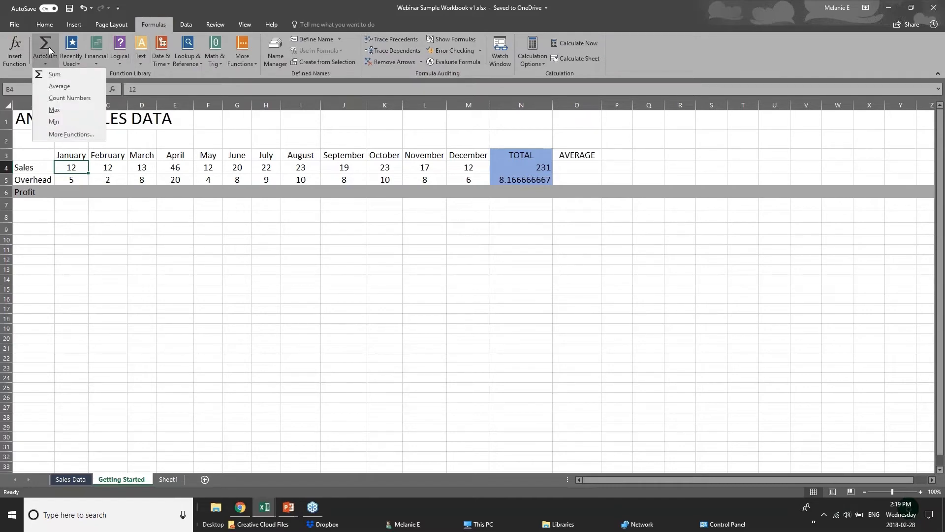
{"action": "left_click", "coordinate": [49, 43]}
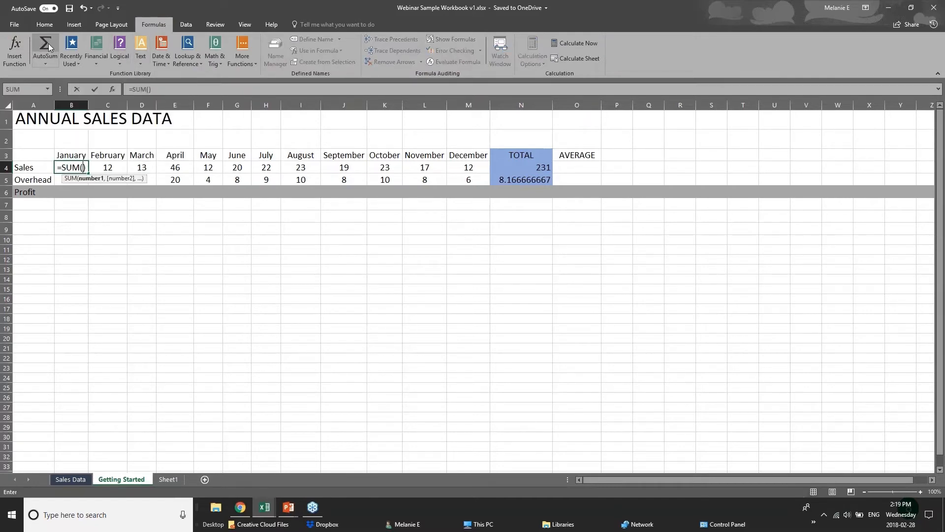
{"action": "key", "text": "ctrl+z"}
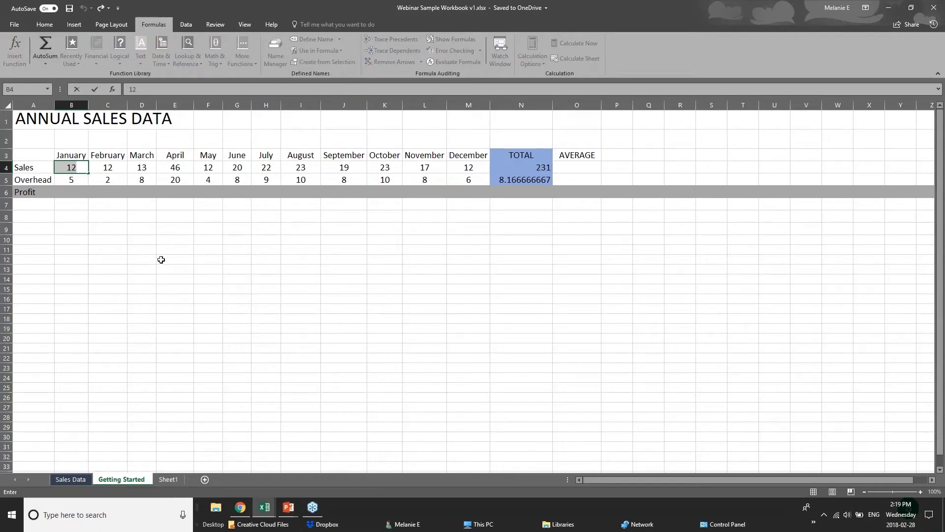
{"action": "left_click", "coordinate": [161, 259]}
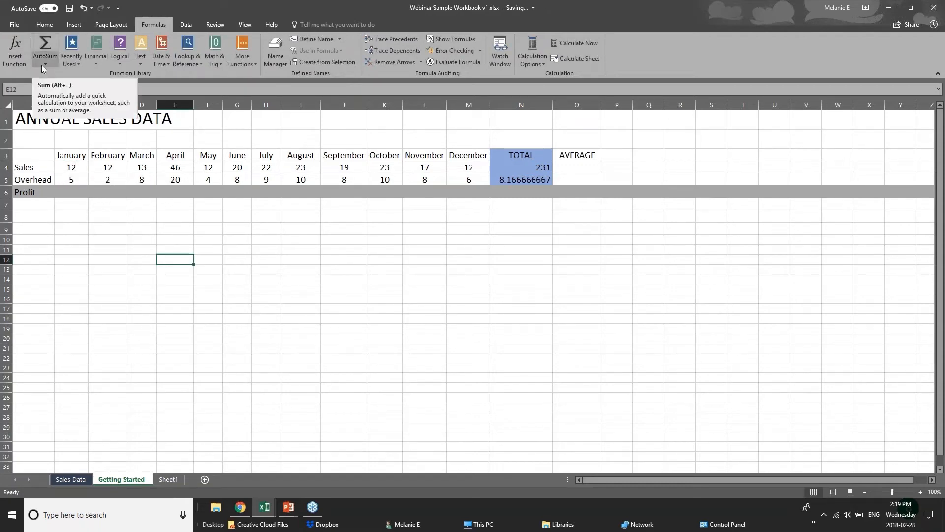
{"action": "left_click", "coordinate": [80, 205]}
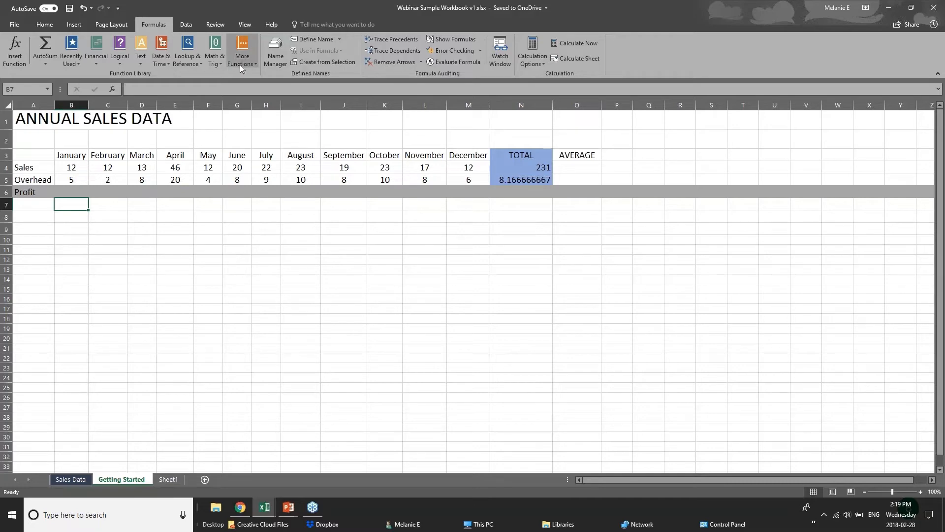
Step: Browse the Recently Used, Logical, Text, Math & Trig, Lookup and Date & Time function lists
{"action": "left_click", "coordinate": [69, 63]}
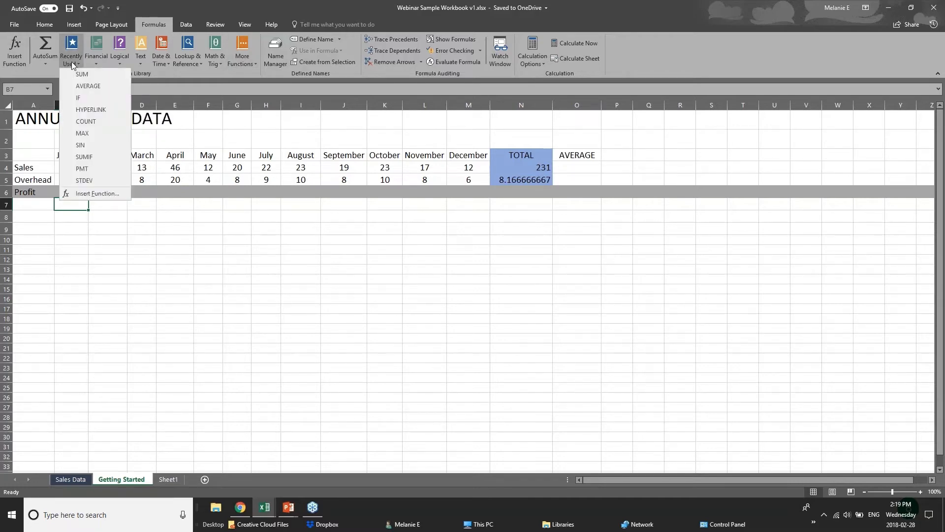
{"action": "left_click", "coordinate": [91, 60]}
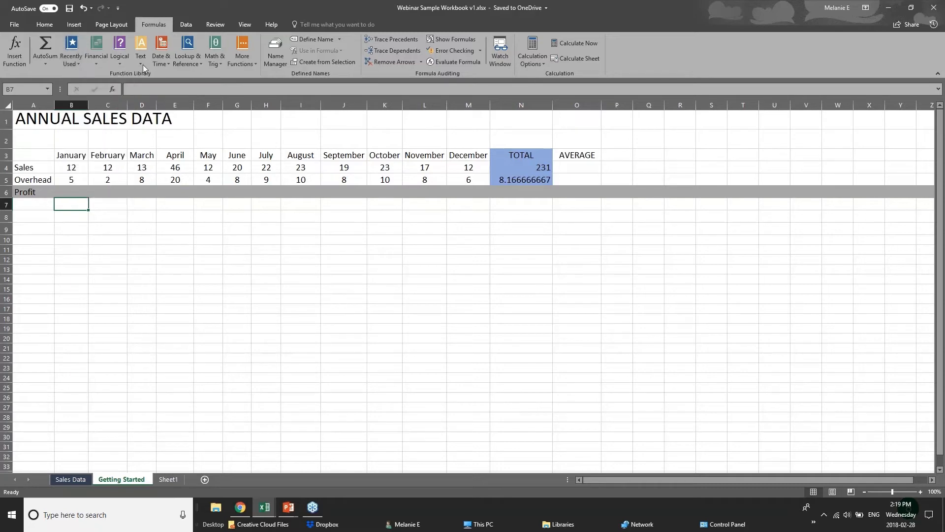
{"action": "left_click", "coordinate": [119, 62]}
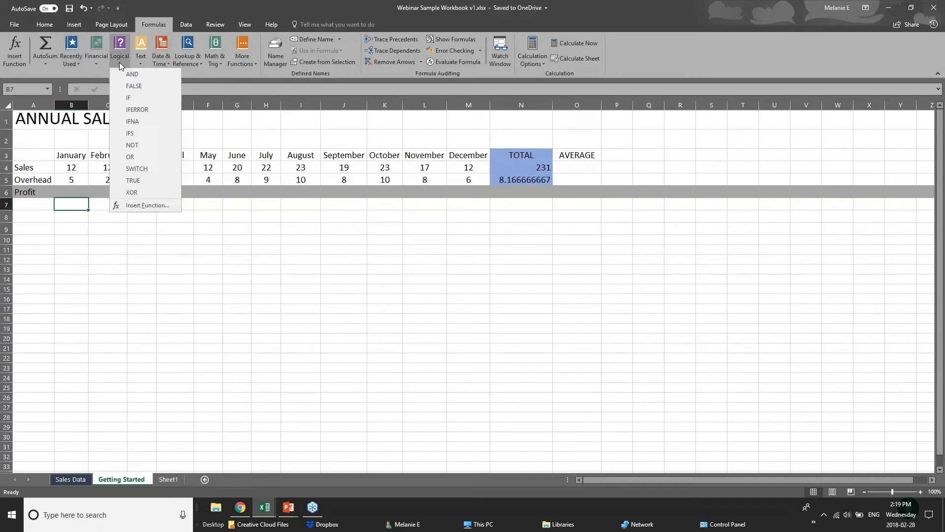
{"action": "left_click", "coordinate": [185, 73]}
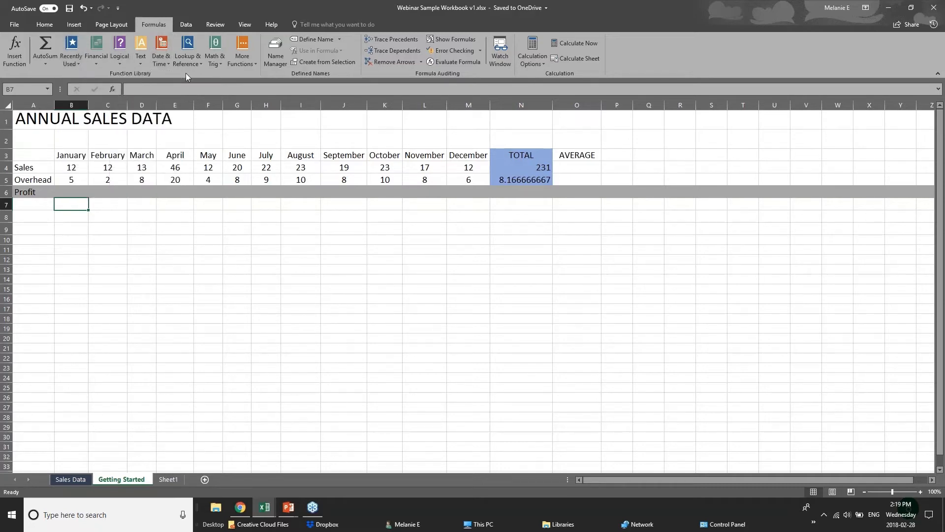
{"action": "left_click", "coordinate": [142, 66]}
{"action": "left_click", "coordinate": [226, 75]}
{"action": "left_click", "coordinate": [217, 64]}
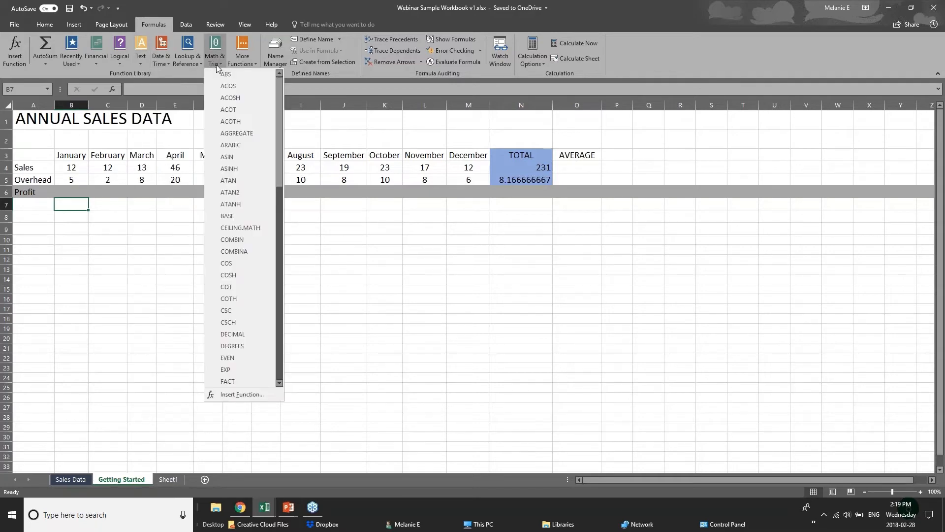
{"action": "left_click", "coordinate": [184, 64]}
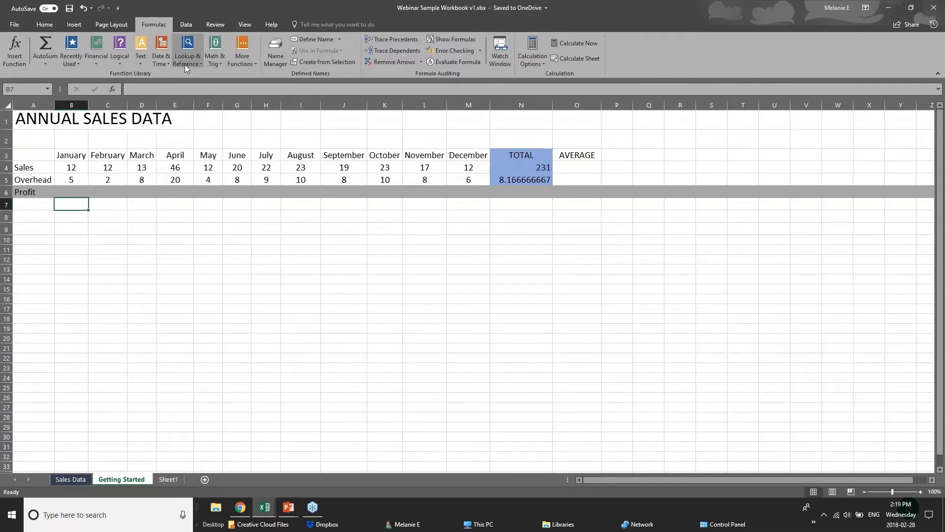
{"action": "left_click", "coordinate": [185, 64]}
{"action": "left_click", "coordinate": [160, 64]}
{"action": "left_click", "coordinate": [160, 64]}
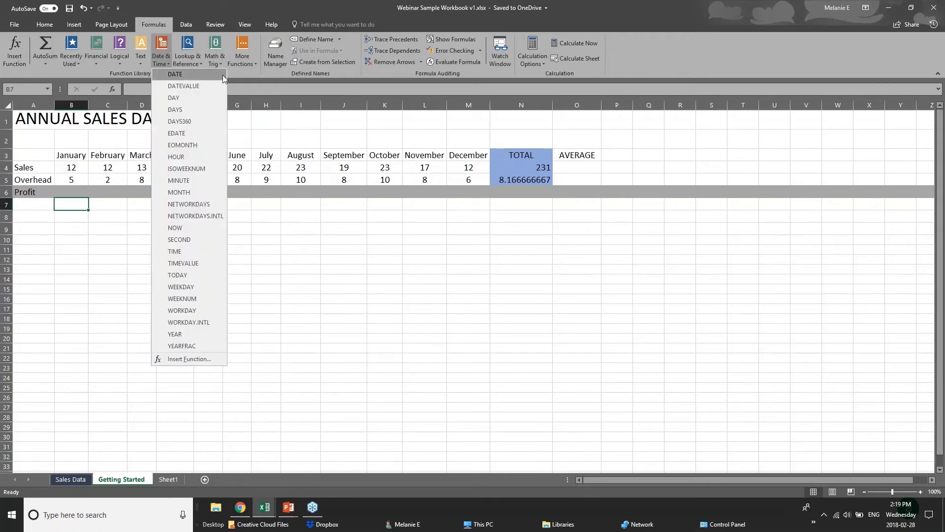
{"action": "left_click", "coordinate": [228, 72]}
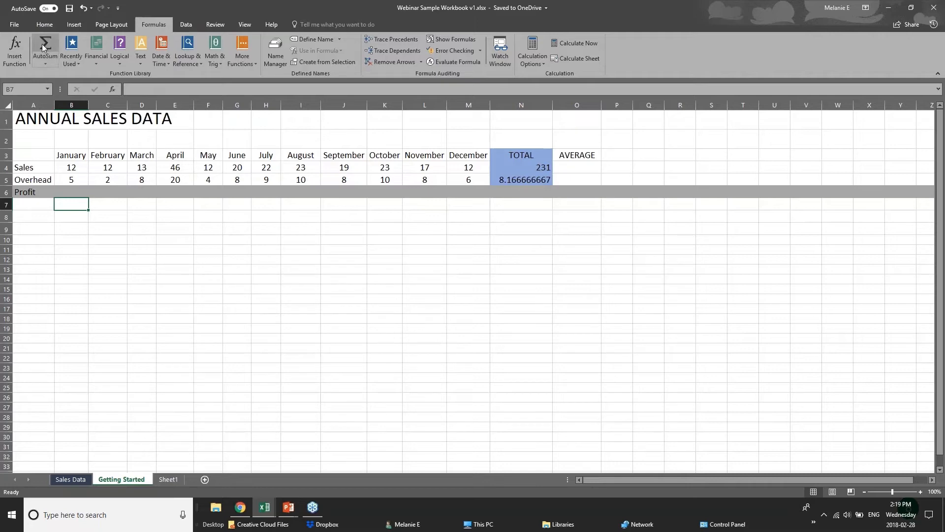
Step: Reopen and close the AutoSum list, then select January's Profit cell B6
{"action": "left_click", "coordinate": [45, 63]}
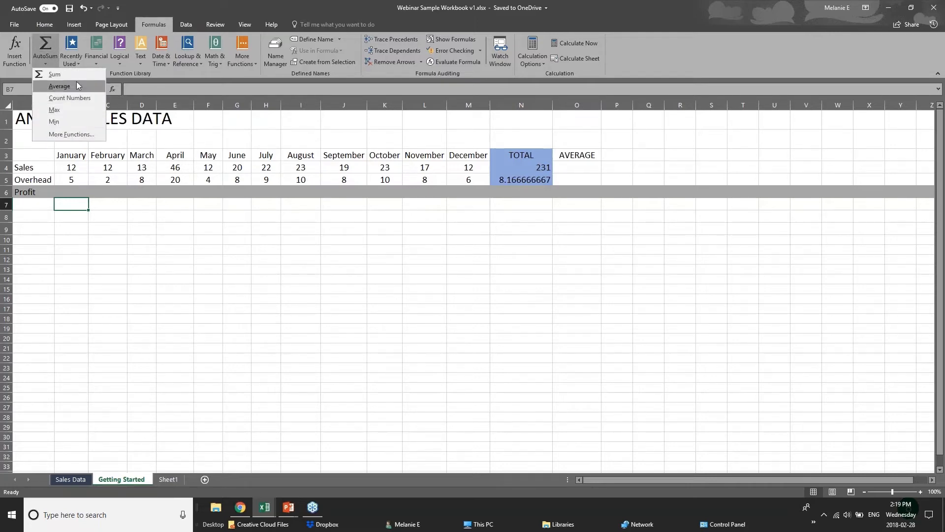
{"action": "left_click", "coordinate": [82, 199]}
{"action": "left_click", "coordinate": [78, 192]}
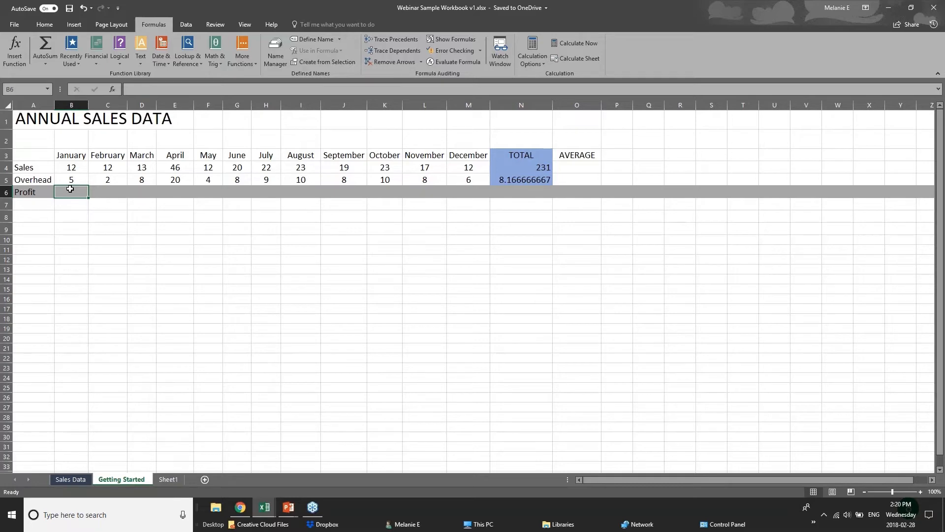
Step: Enter =B4-B5 in January's Profit cell B6, giving 7
{"action": "left_click", "coordinate": [73, 170]}
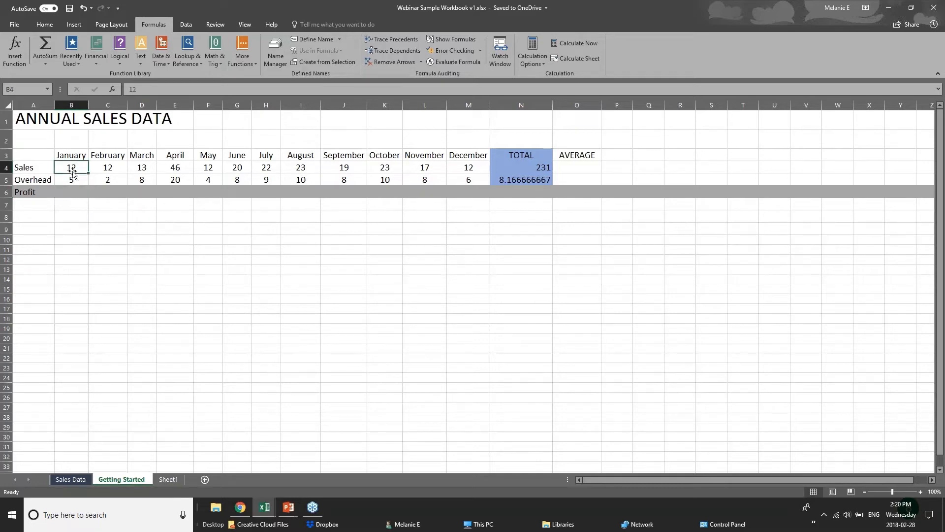
{"action": "left_click", "coordinate": [72, 178]}
{"action": "left_click", "coordinate": [72, 192]}
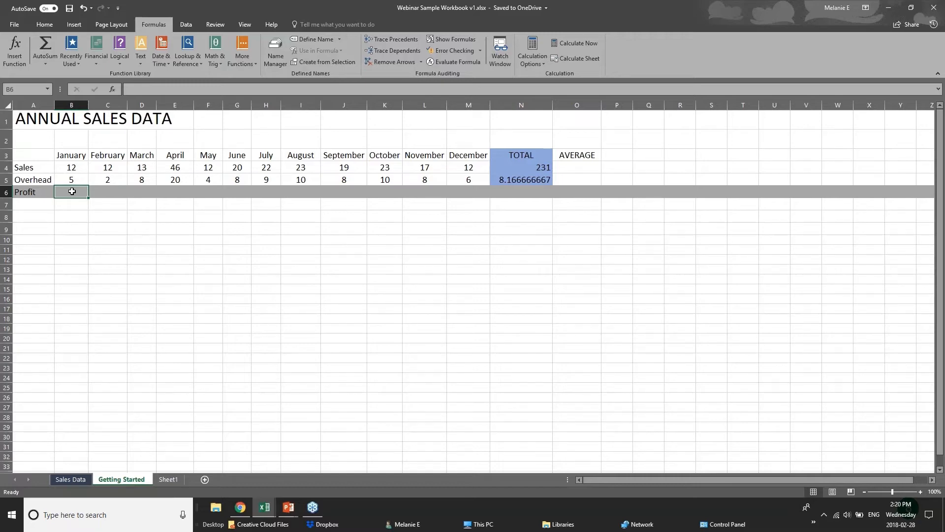
{"action": "type", "text": "="}
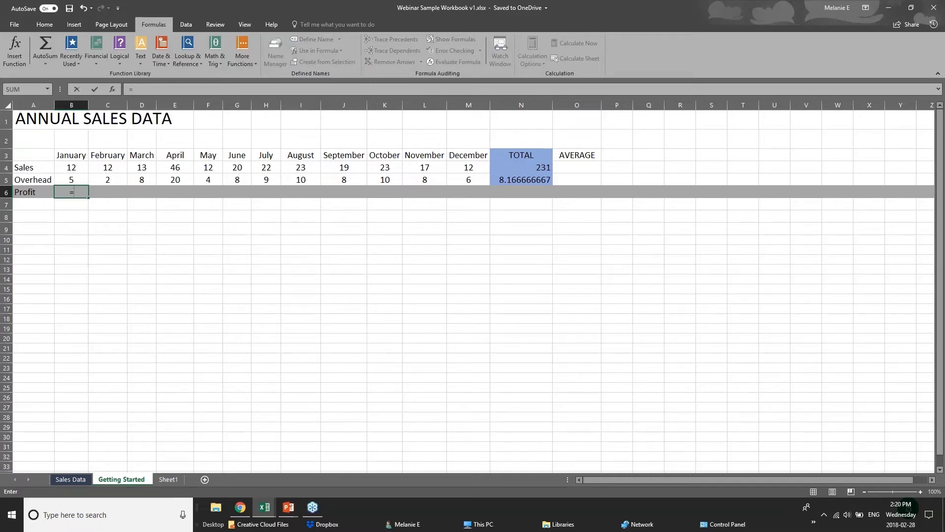
{"action": "type", "text": "su"}
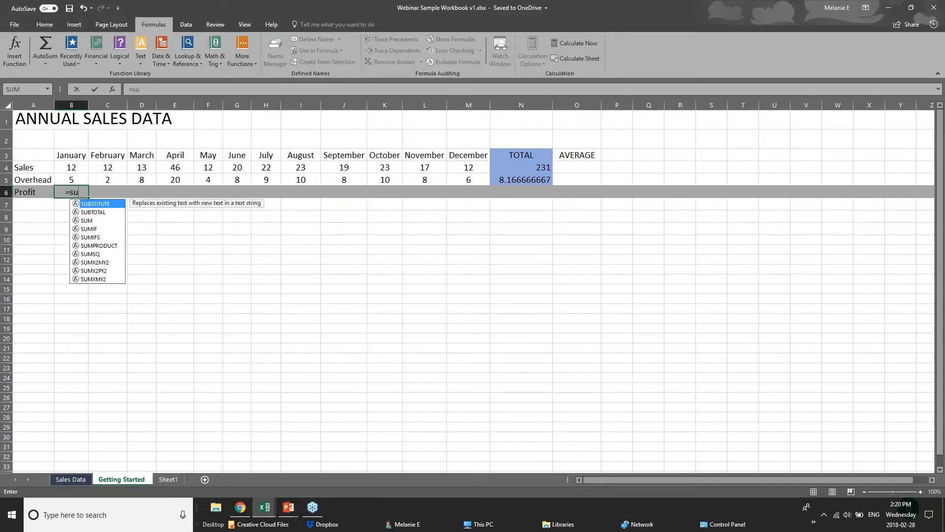
{"action": "type", "text": "b"}
{"action": "key", "text": "BackSpace"}
{"action": "key", "text": "BackSpace"}
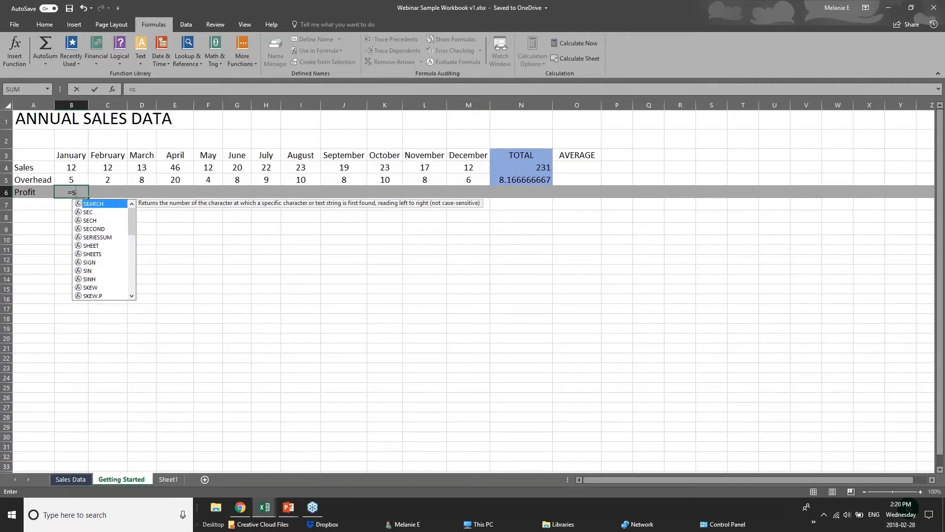
{"action": "type", "text": "ub"}
{"action": "key", "text": "BackSpace"}
{"action": "key", "text": "BackSpace"}
{"action": "key", "text": "BackSpace"}
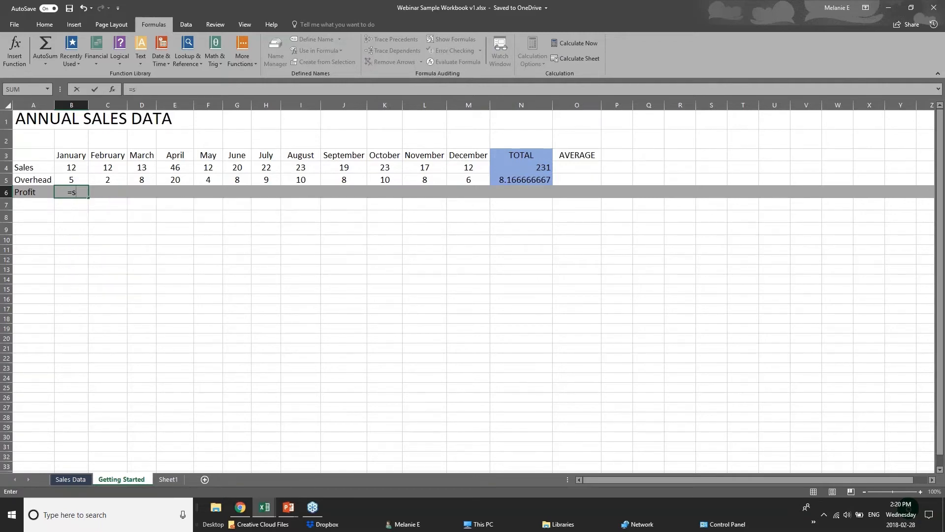
{"action": "left_click", "coordinate": [78, 166]}
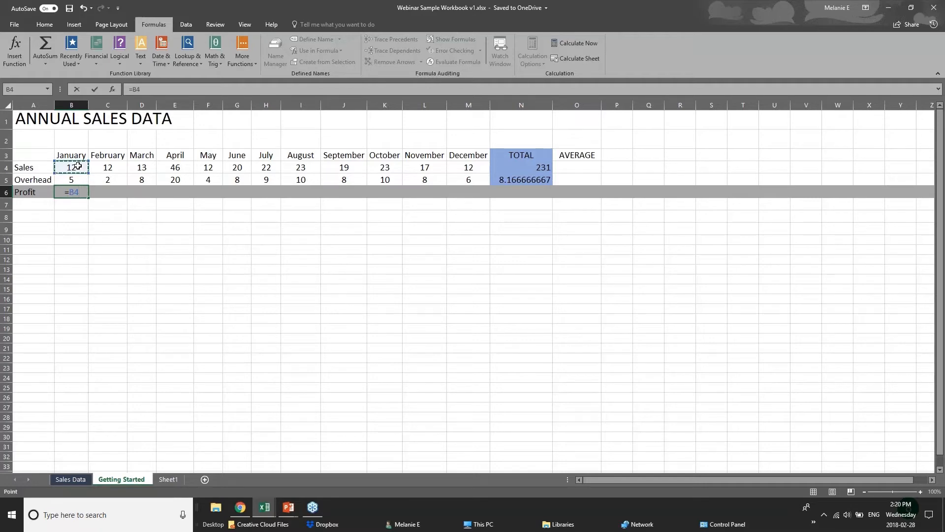
{"action": "type", "text": "-"}
{"action": "left_click", "coordinate": [80, 179]}
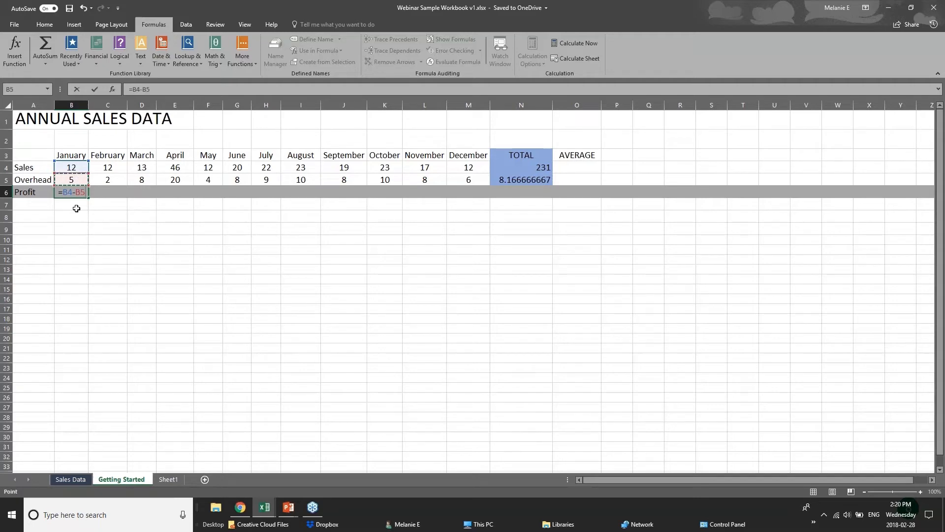
{"action": "key", "text": "Return"}
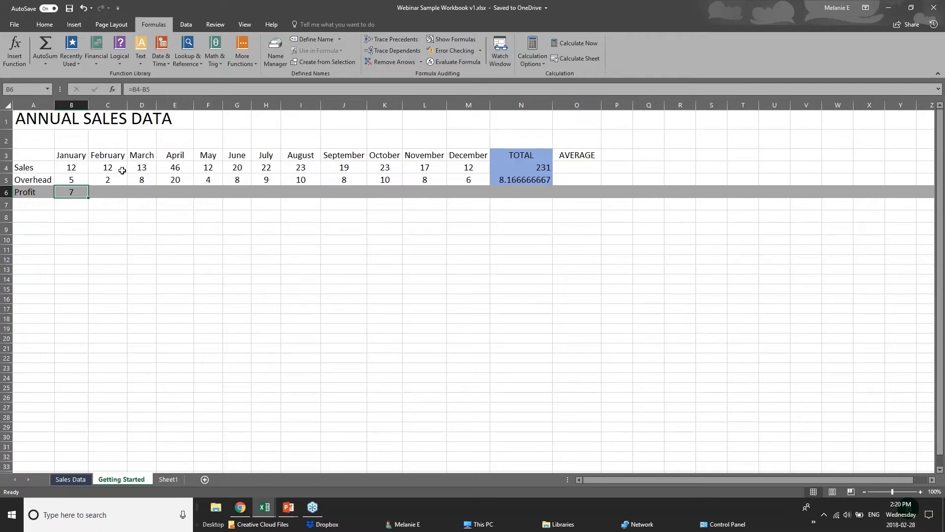
Step: Copy B6's Profit formula and paste it as a formula into February's C6
{"action": "left_click", "coordinate": [117, 187]}
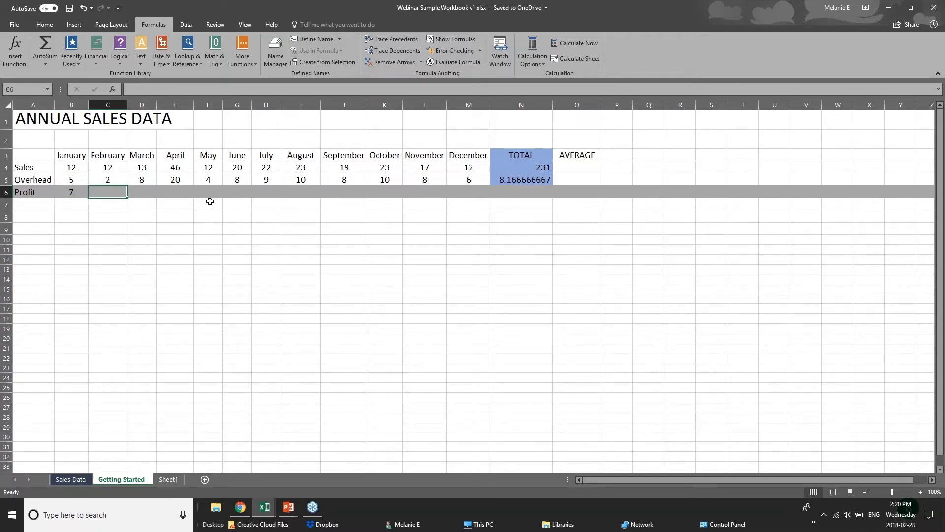
{"action": "left_click", "coordinate": [62, 193]}
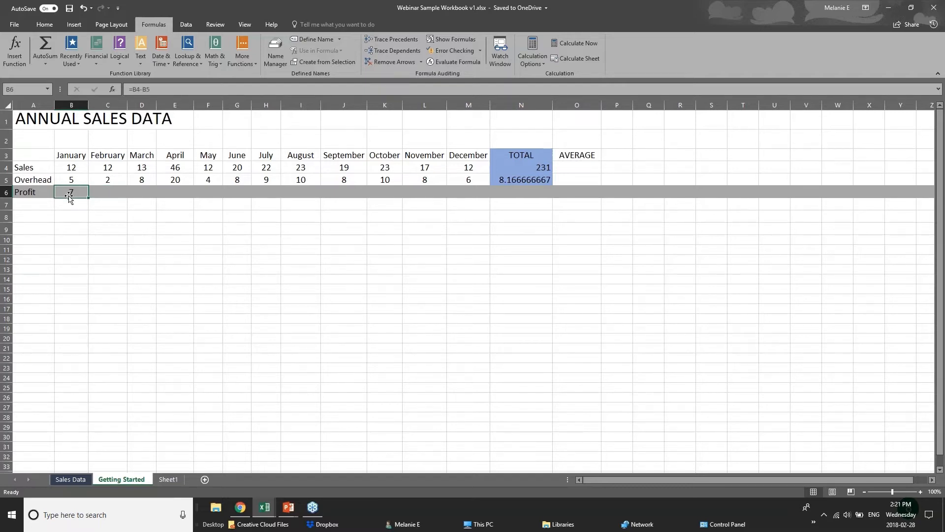
{"action": "right_click", "coordinate": [71, 193]}
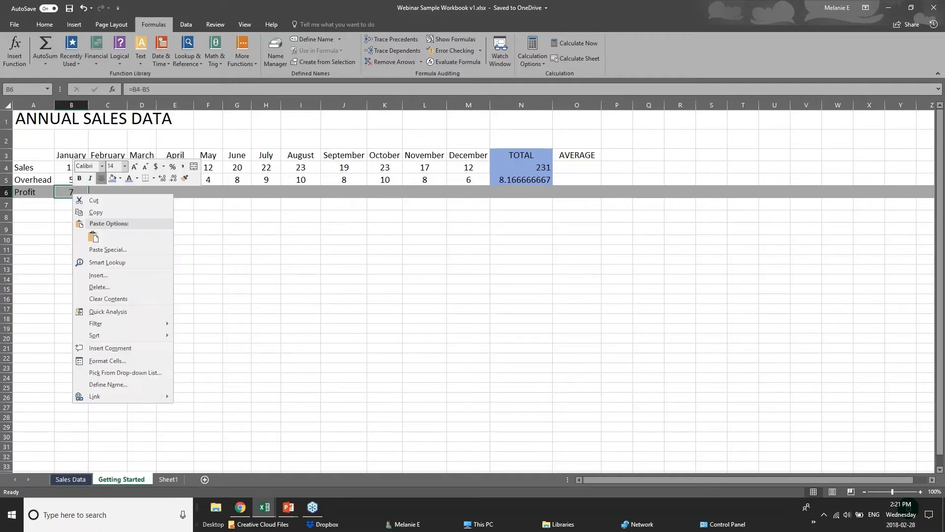
{"action": "left_click", "coordinate": [96, 213]}
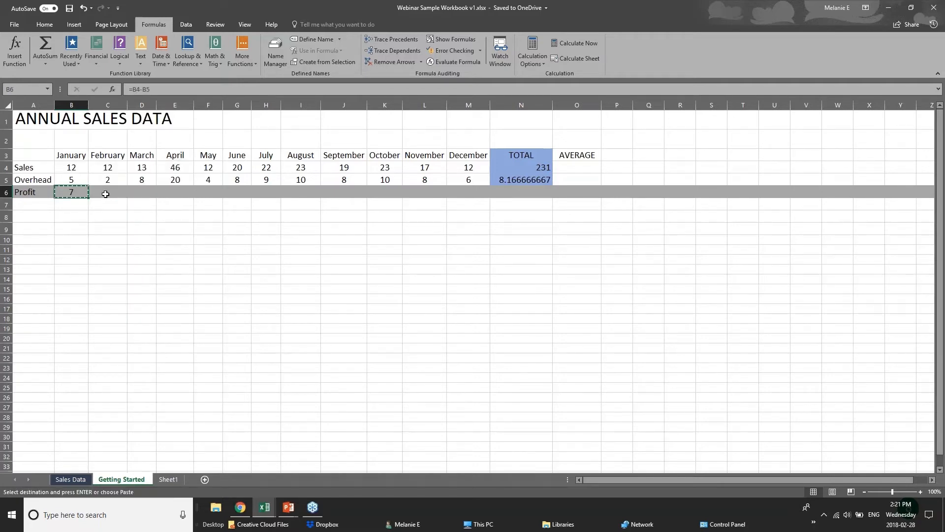
{"action": "right_click", "coordinate": [105, 194]}
{"action": "left_click", "coordinate": [126, 239]}
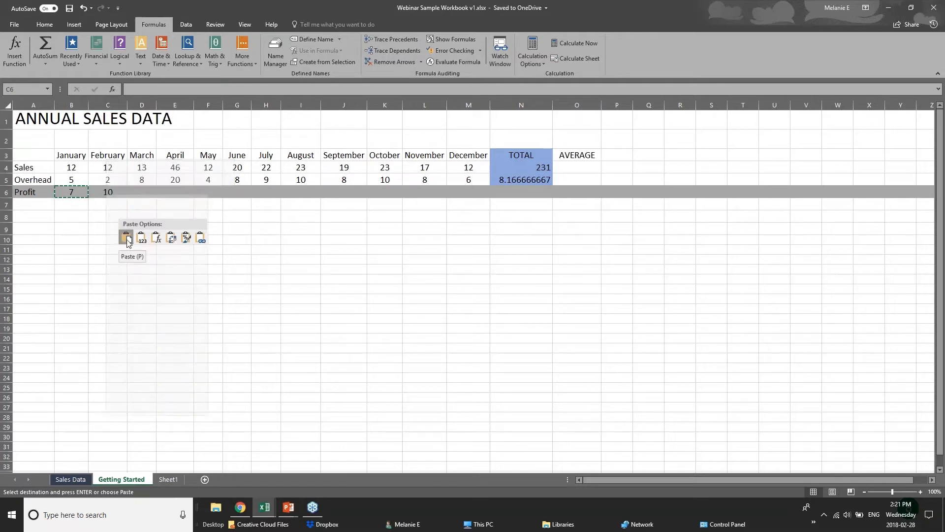
{"action": "left_click", "coordinate": [156, 239]}
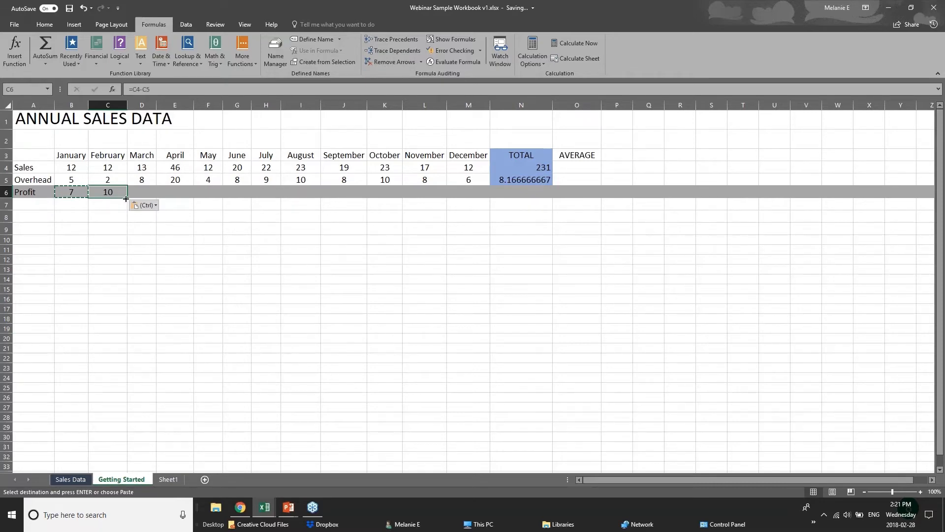
Step: Fill the Profit formula from C6 across to M6 and check the TOTAL Profit cell
{"action": "left_click_drag", "start_coordinate": [127, 197], "coordinate": [474, 199]}
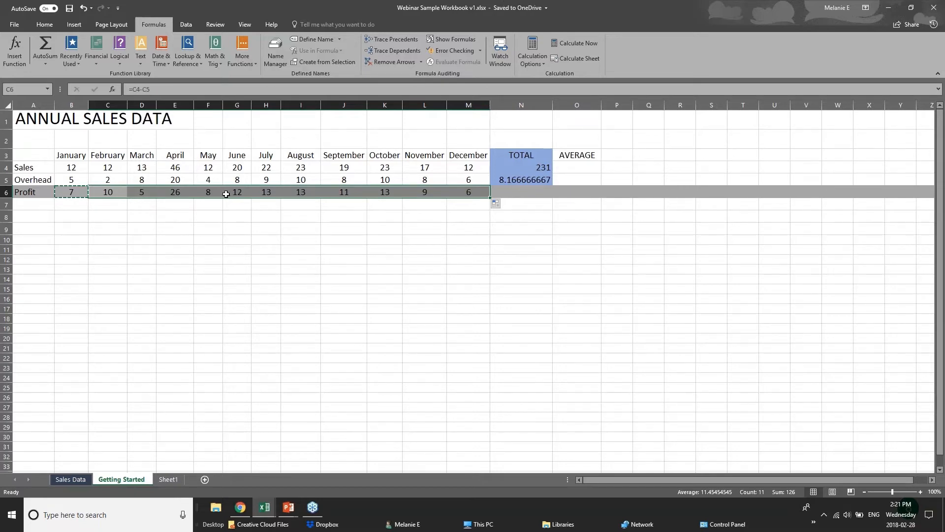
{"action": "left_click", "coordinate": [60, 165]}
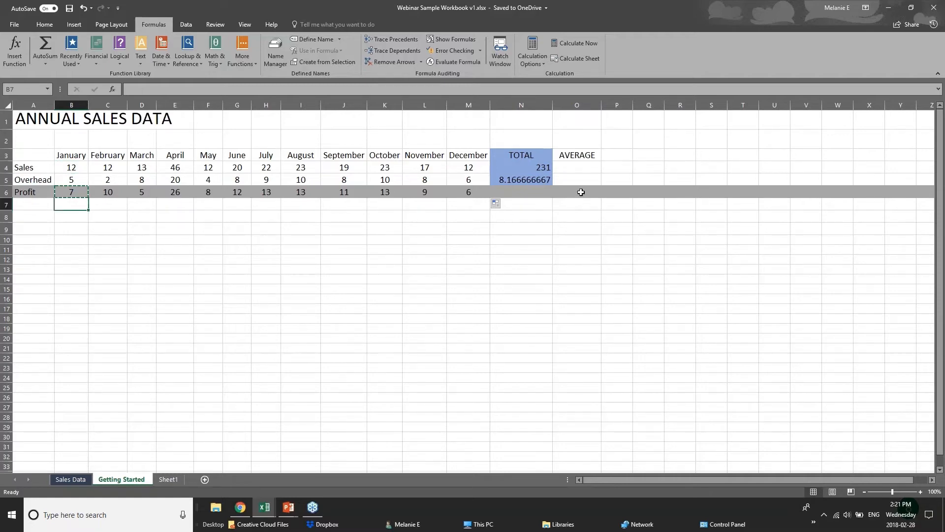
{"action": "left_click", "coordinate": [539, 193]}
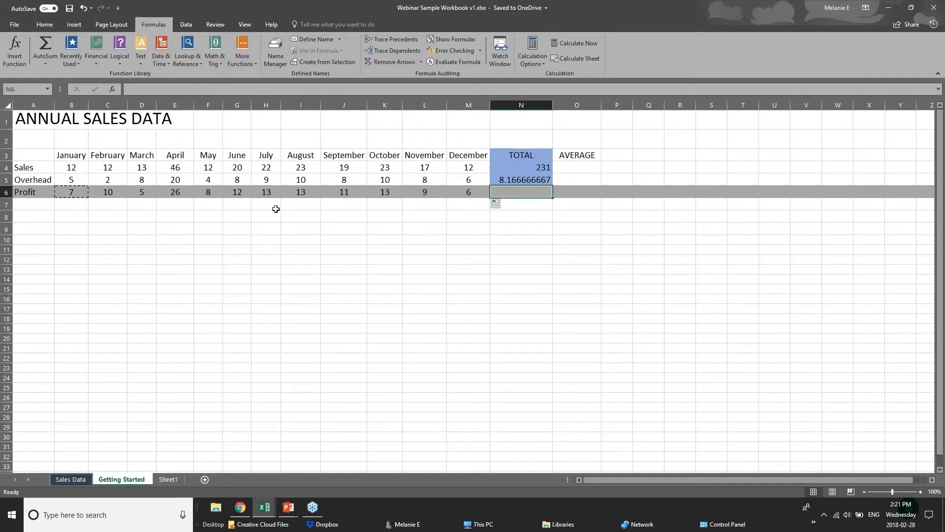
{"action": "left_click", "coordinate": [288, 508]}
Step: Advance the slide show to the Formatting Worksheets slide, then return to the Webinar Sample Workbook
{"action": "left_click", "coordinate": [325, 464]}
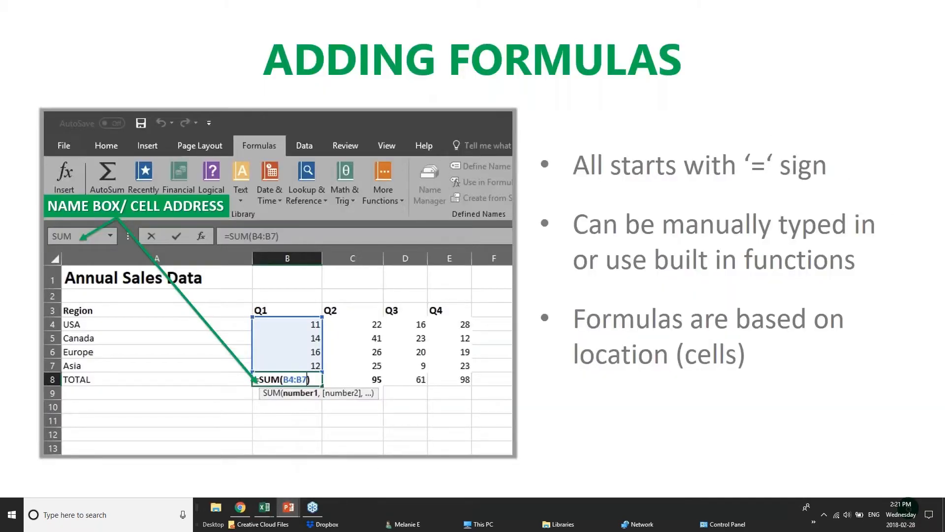
{"action": "key", "text": "Right"}
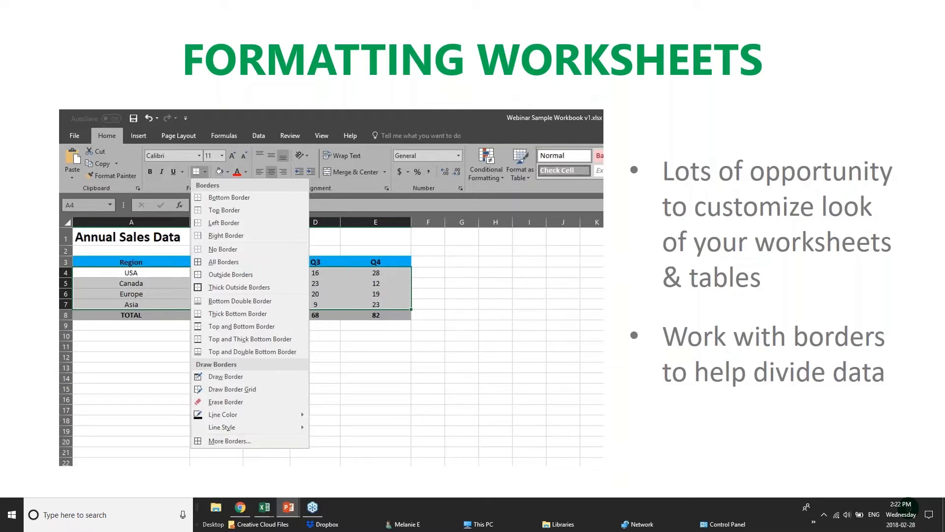
{"action": "mouse_move", "coordinate": [265, 507]}
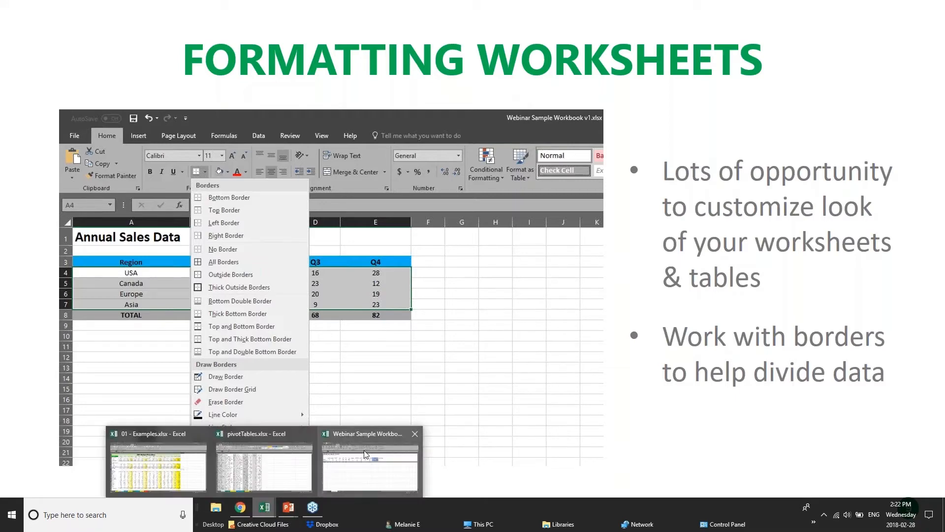
{"action": "left_click", "coordinate": [365, 454]}
Step: Switch to the pivotTables.xlsx workbook and scroll through its sales records
{"action": "left_click", "coordinate": [274, 227]}
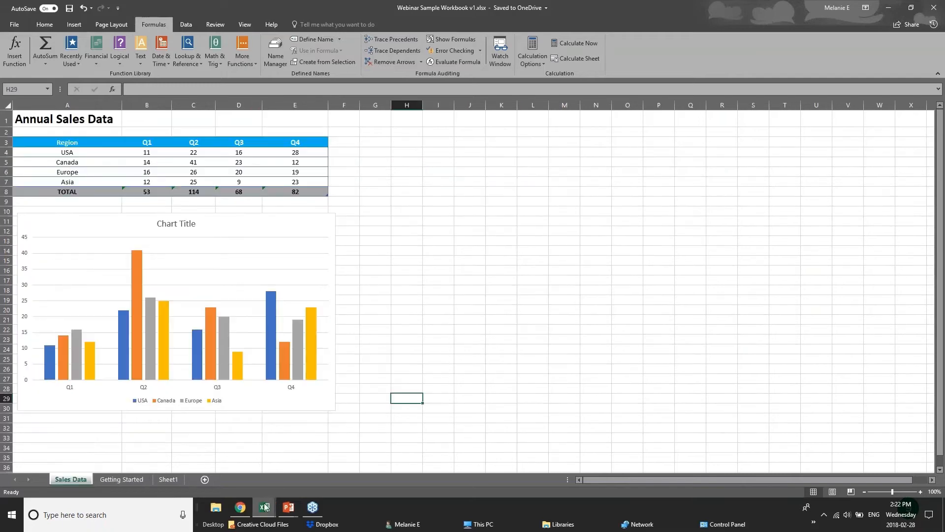
{"action": "left_click", "coordinate": [264, 507]}
{"action": "left_click", "coordinate": [284, 480]}
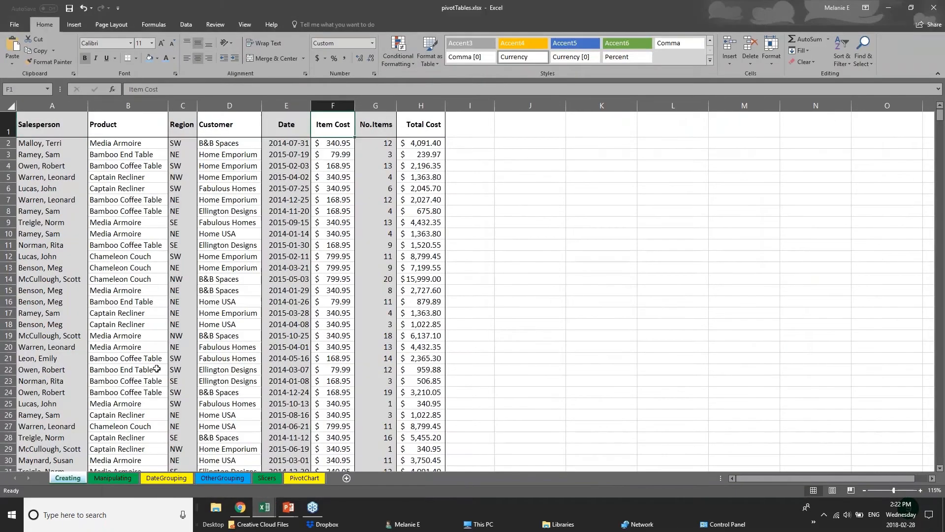
{"action": "scroll", "coordinate": [157, 367], "scroll_direction": "down", "scroll_amount": 1}
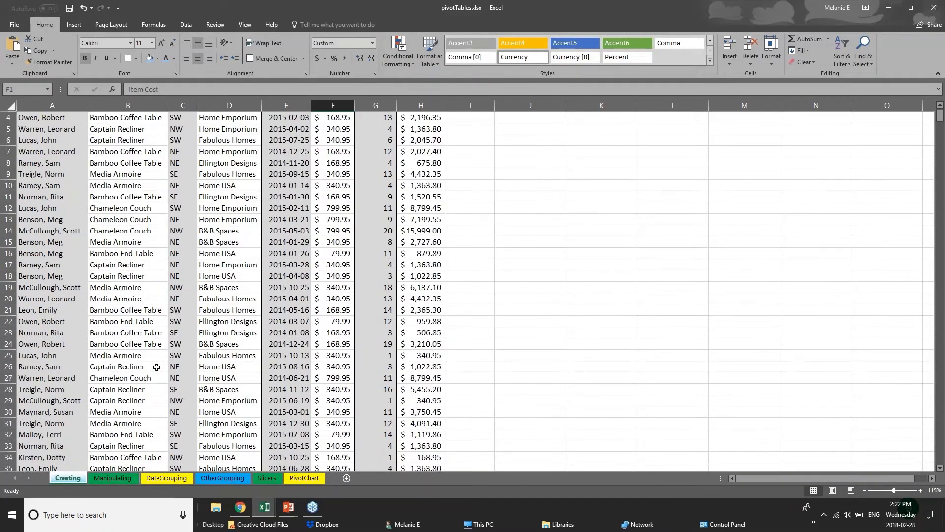
{"action": "scroll", "coordinate": [157, 367], "scroll_direction": "down", "scroll_amount": 20}
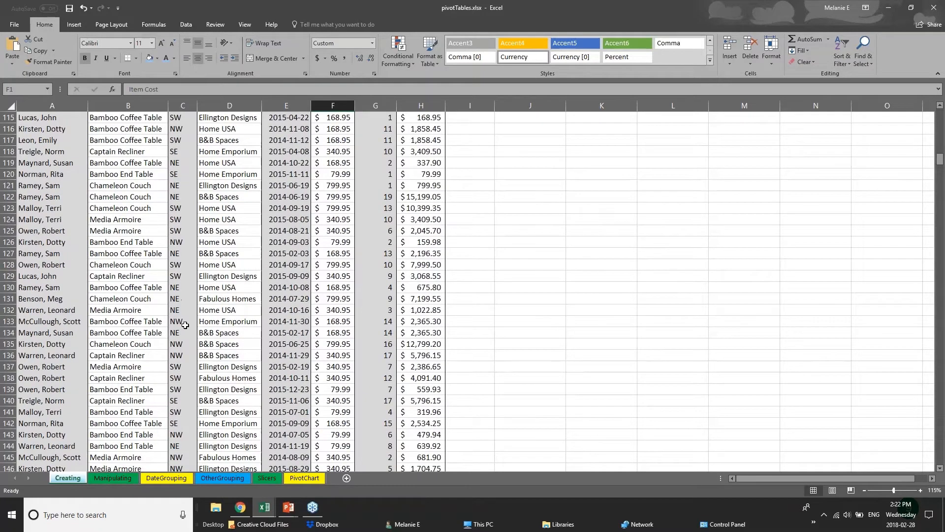
{"action": "scroll", "coordinate": [186, 325], "scroll_direction": "up", "scroll_amount": 13}
{"action": "scroll", "coordinate": [186, 324], "scroll_direction": "up", "scroll_amount": 20}
Step: Select the Salesperson data, then each column from Product through Total Cost
{"action": "left_click", "coordinate": [56, 156]}
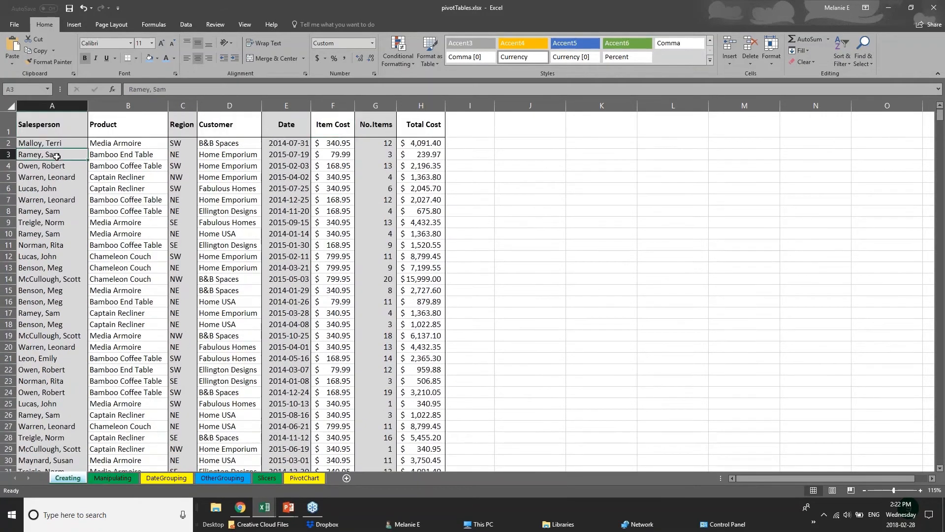
{"action": "left_click", "coordinate": [64, 124]}
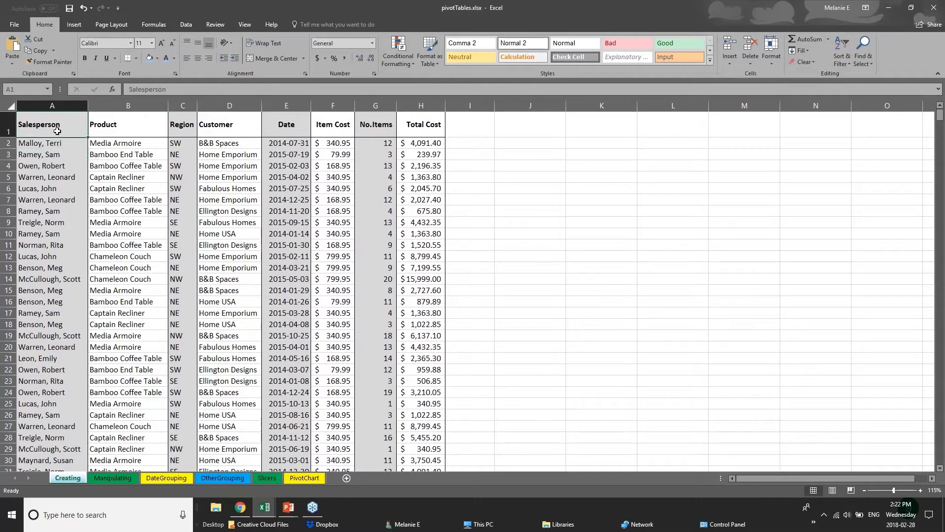
{"action": "key", "text": "ctrl+shift+Down"}
{"action": "left_click", "coordinate": [128, 106]}
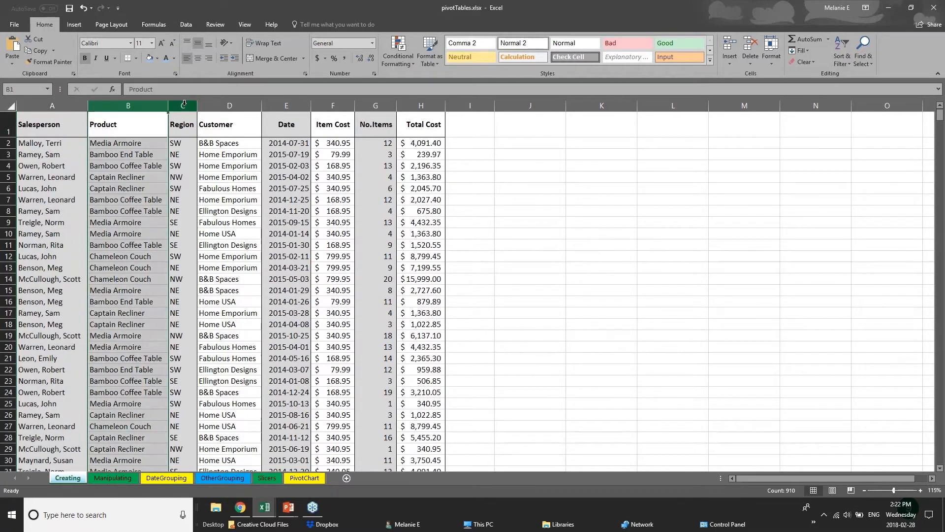
{"action": "left_click", "coordinate": [182, 105]}
{"action": "left_click", "coordinate": [230, 106]}
{"action": "left_click", "coordinate": [286, 106]}
{"action": "left_click", "coordinate": [333, 106]}
{"action": "left_click", "coordinate": [375, 106]}
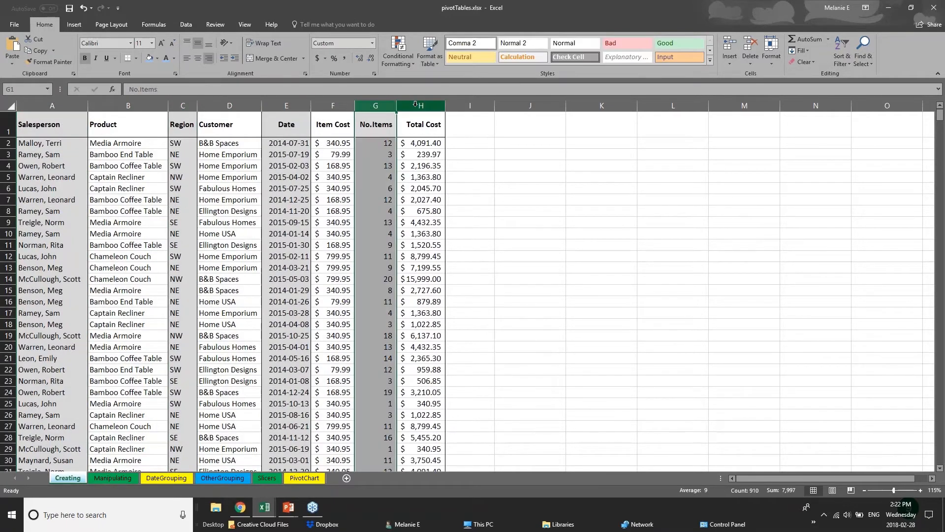
{"action": "left_click", "coordinate": [421, 106]}
{"action": "left_click", "coordinate": [53, 105]}
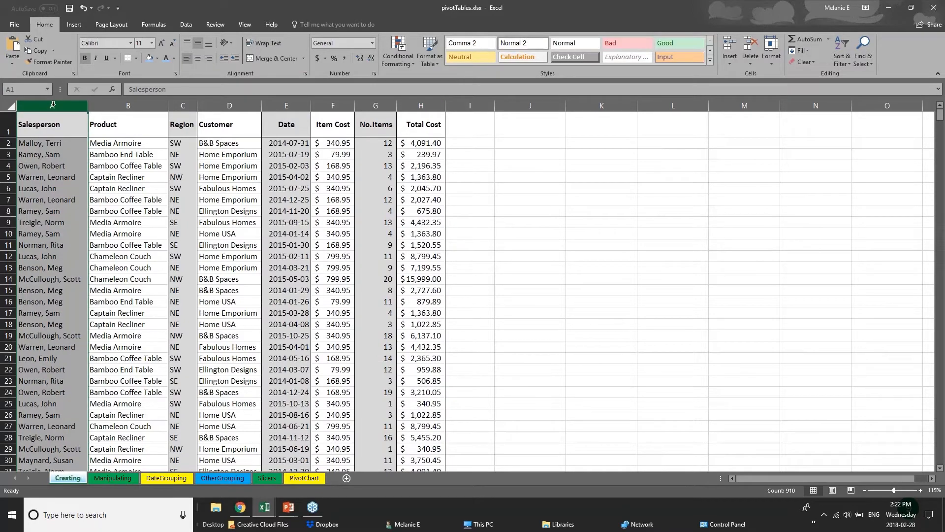
Step: Fill the Salesperson column with blue
{"action": "right_click", "coordinate": [53, 104]}
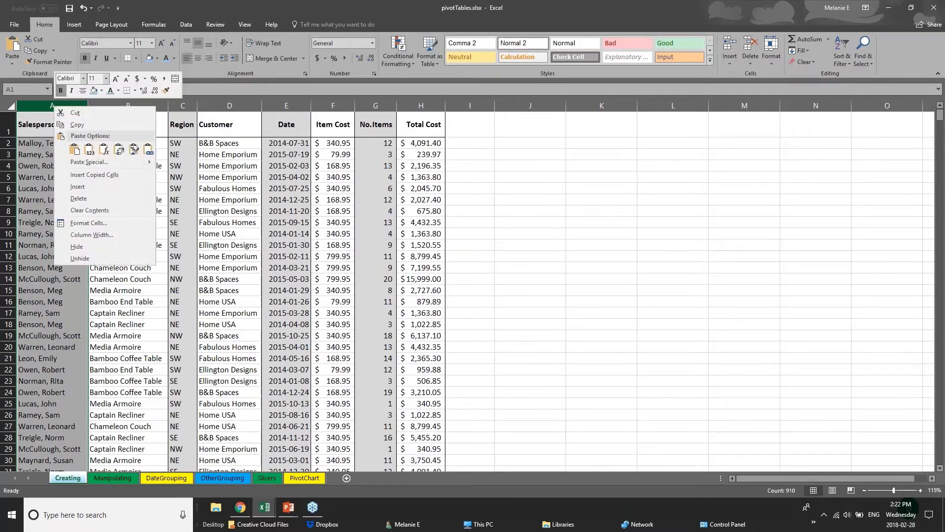
{"action": "left_click", "coordinate": [102, 91]}
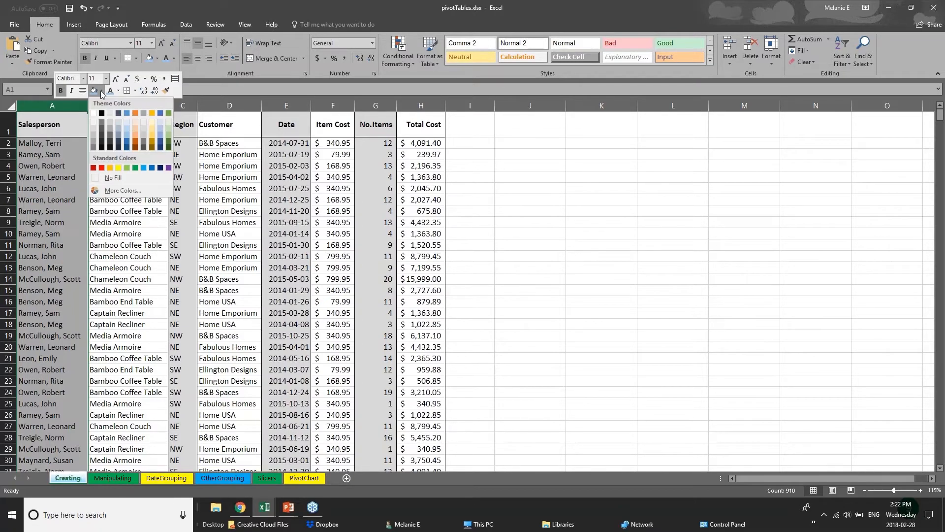
{"action": "left_click", "coordinate": [127, 139]}
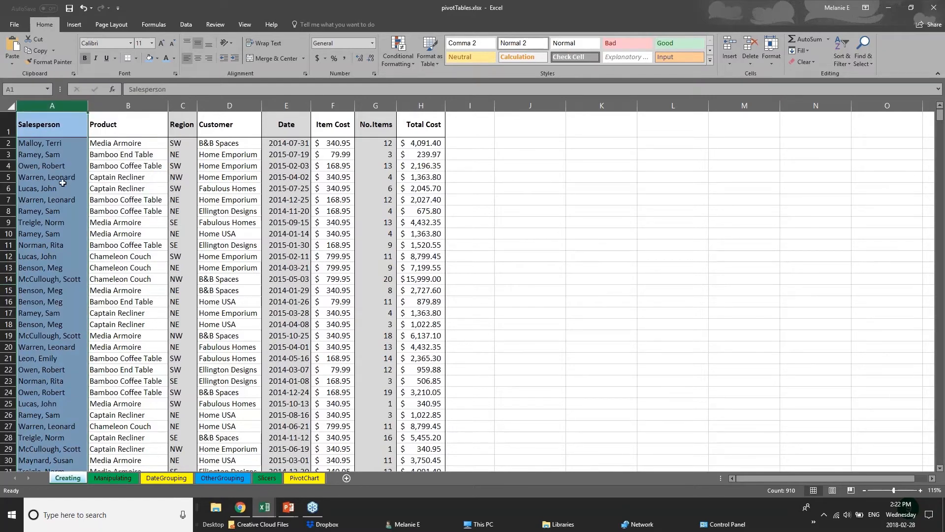
Step: Give the header row, from Salesperson to Total Cost, a thick bottom border
{"action": "left_click", "coordinate": [49, 157]}
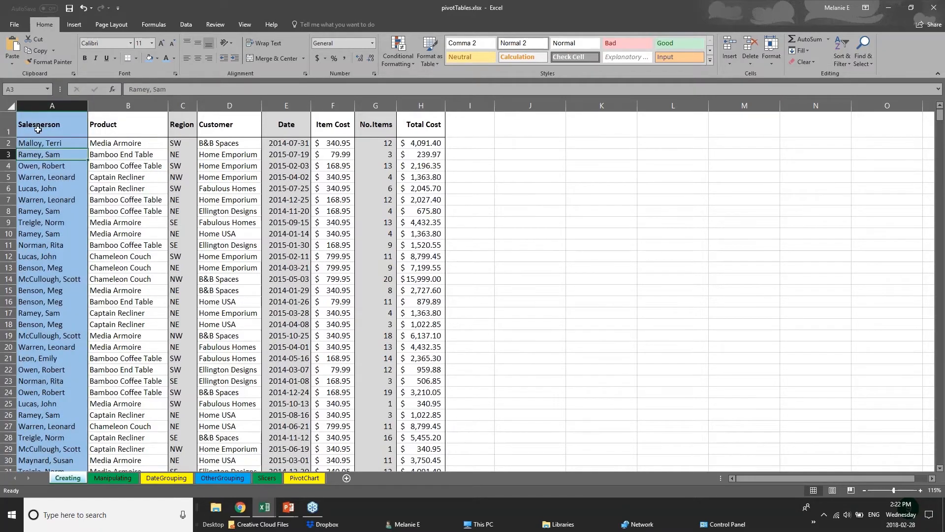
{"action": "left_click", "coordinate": [38, 128]}
{"action": "left_click_drag", "start_coordinate": [102, 128], "coordinate": [433, 127]}
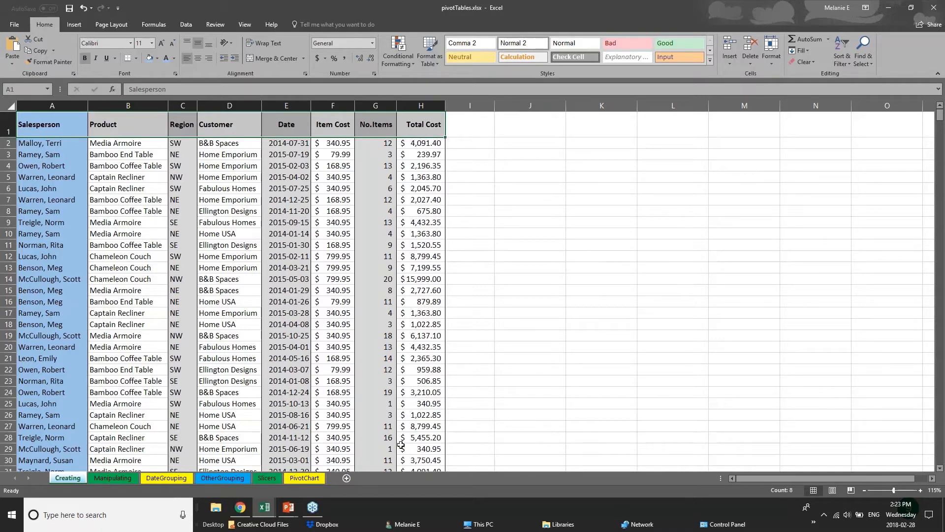
{"action": "left_click", "coordinate": [9, 130]}
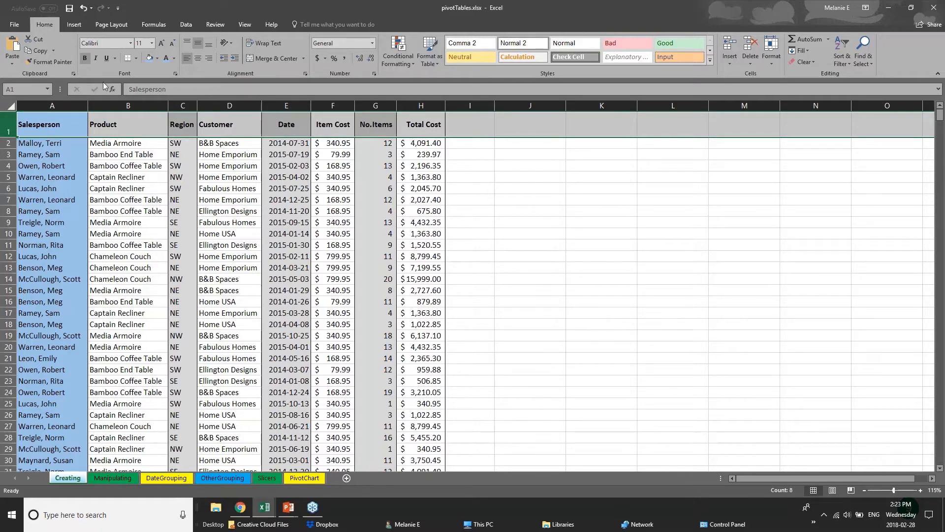
{"action": "left_click", "coordinate": [138, 58]}
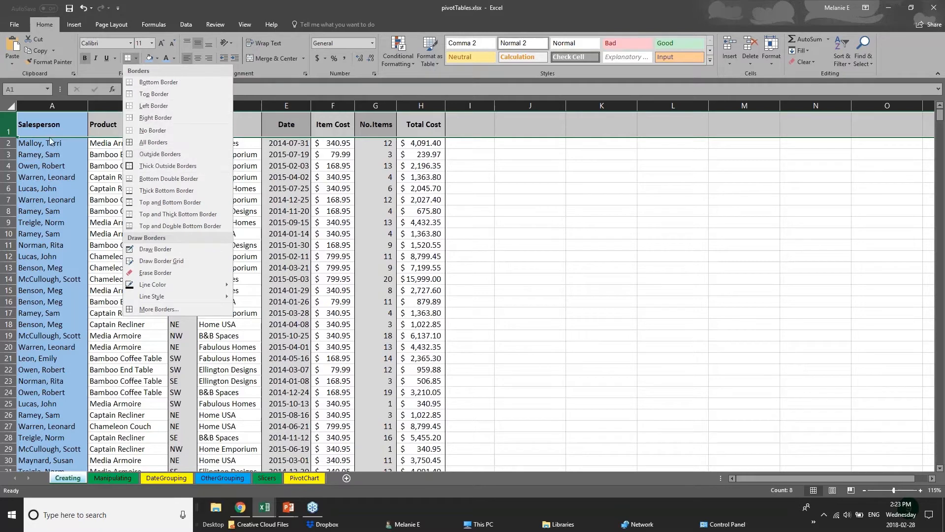
{"action": "left_click", "coordinate": [9, 126]}
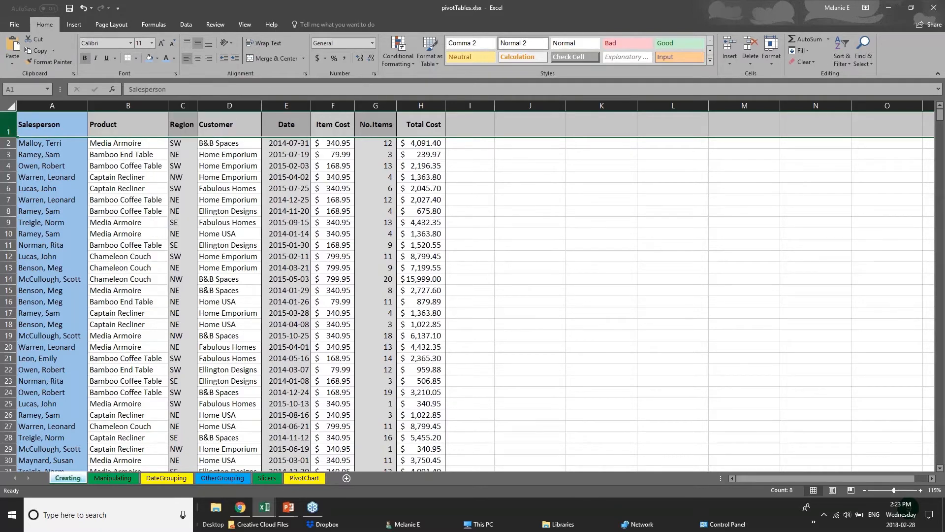
{"action": "left_click", "coordinate": [136, 58]}
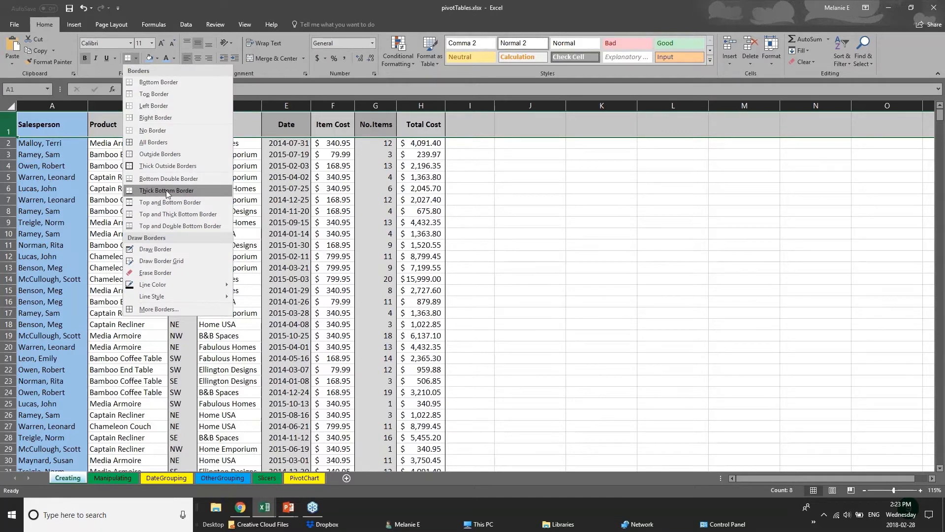
{"action": "left_click", "coordinate": [140, 192]}
{"action": "left_click_drag", "start_coordinate": [56, 127], "coordinate": [430, 123]}
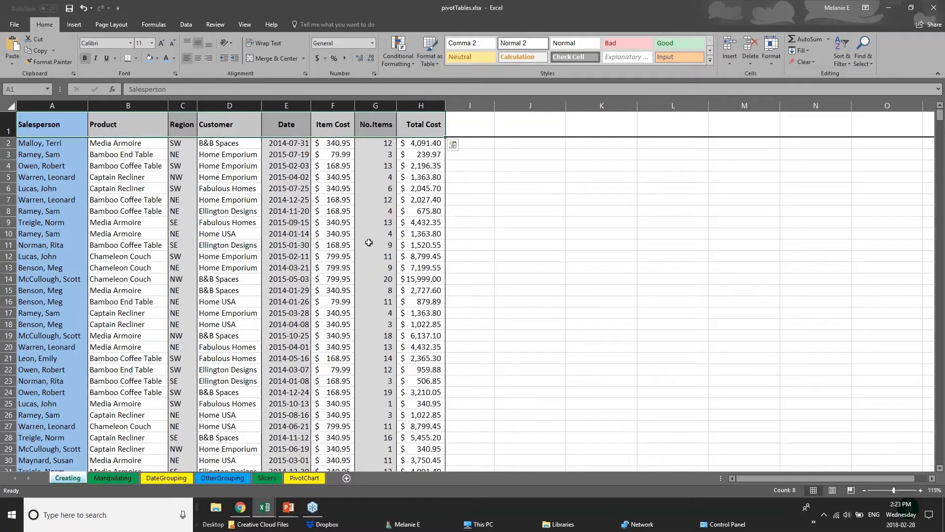
{"action": "left_click", "coordinate": [220, 298]}
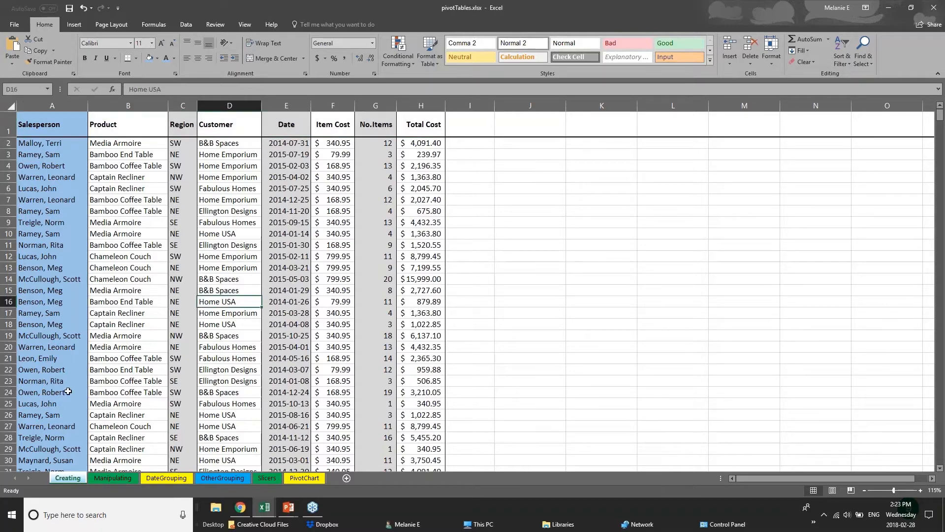
Step: Look through the DateGrouping, Slicers and PivotChart sheets, then switch to the other open workbook
{"action": "scroll", "coordinate": [66, 402], "scroll_direction": "down", "scroll_amount": 1}
{"action": "scroll", "coordinate": [68, 391], "scroll_direction": "down", "scroll_amount": 8}
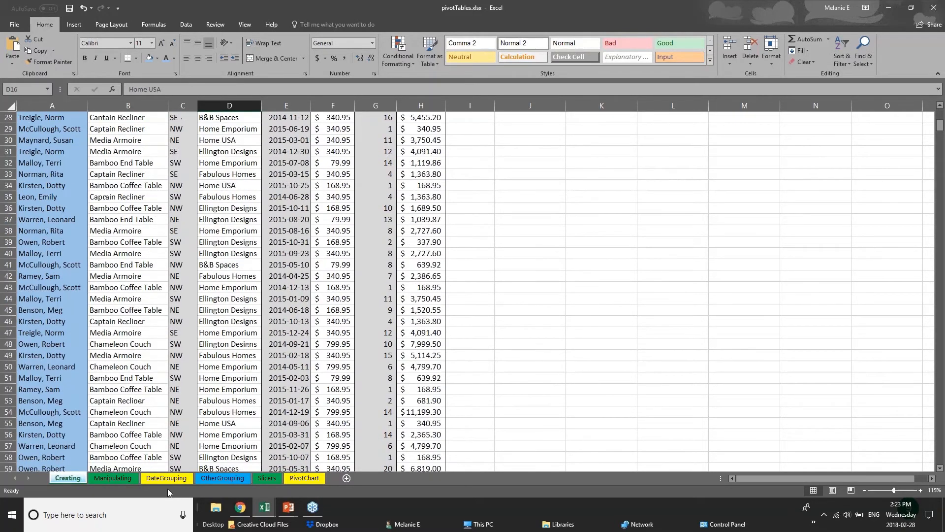
{"action": "left_click", "coordinate": [152, 478]}
{"action": "left_click", "coordinate": [267, 479]}
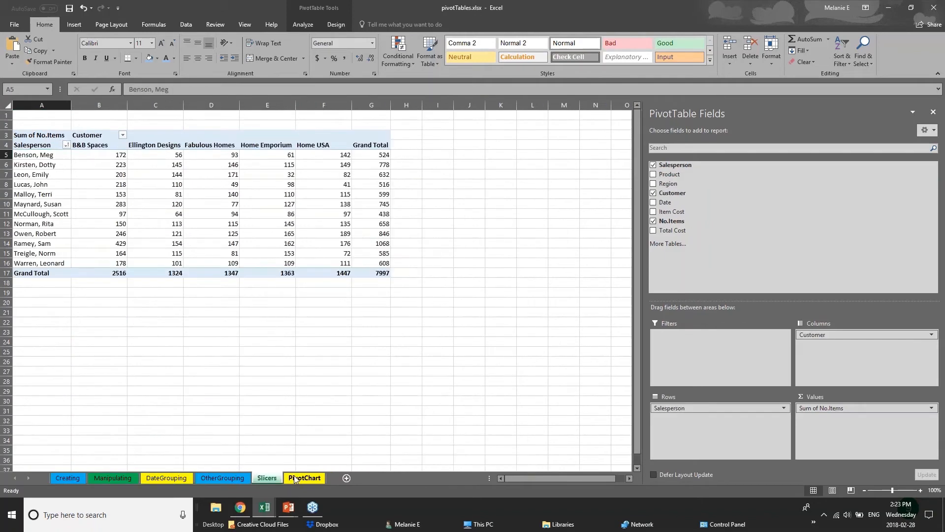
{"action": "left_click", "coordinate": [295, 478]}
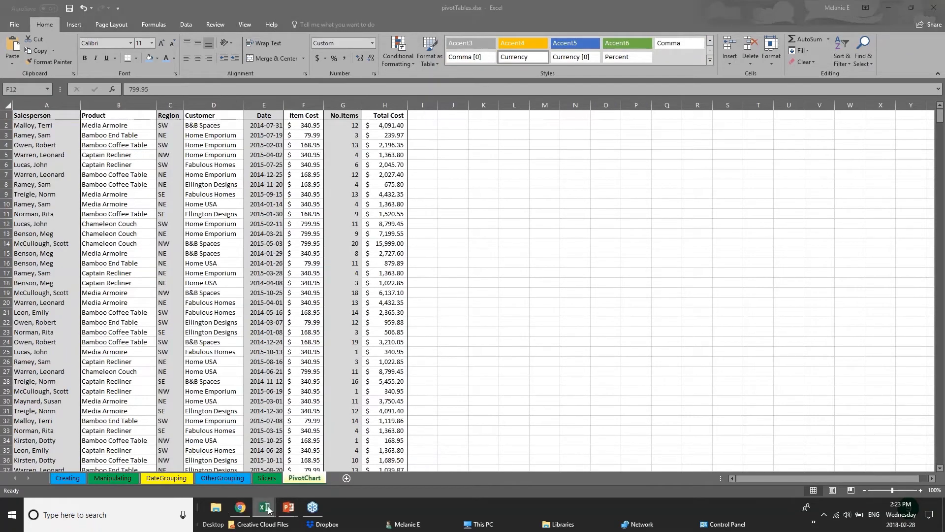
{"action": "left_click", "coordinate": [158, 467]}
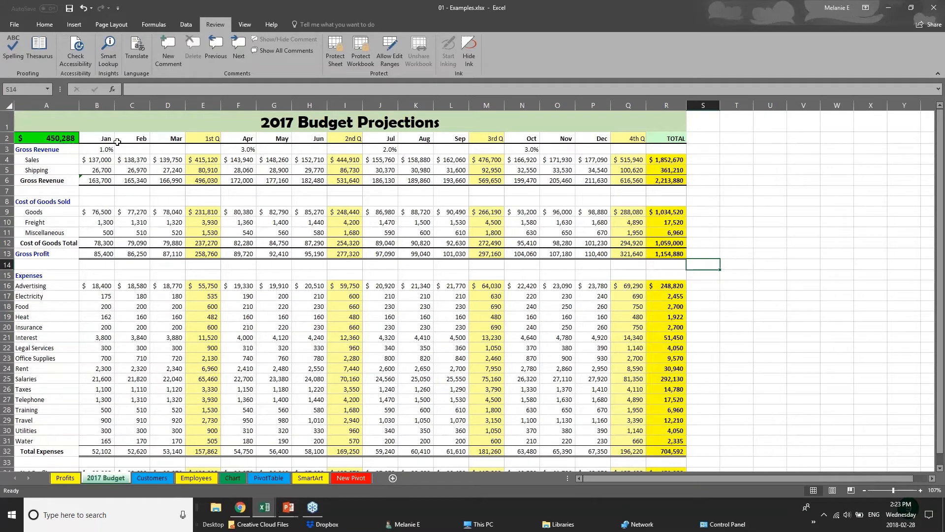
{"action": "left_click", "coordinate": [206, 138]}
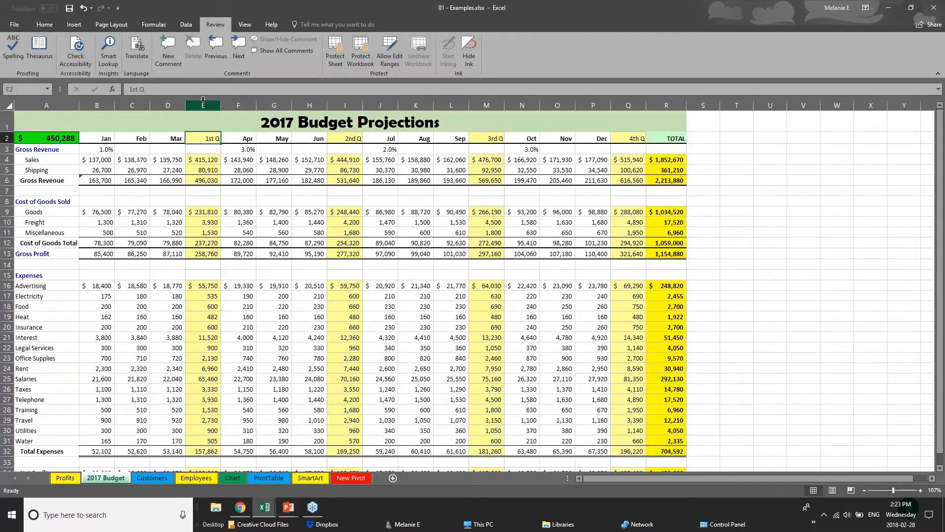
{"action": "left_click", "coordinate": [203, 100]}
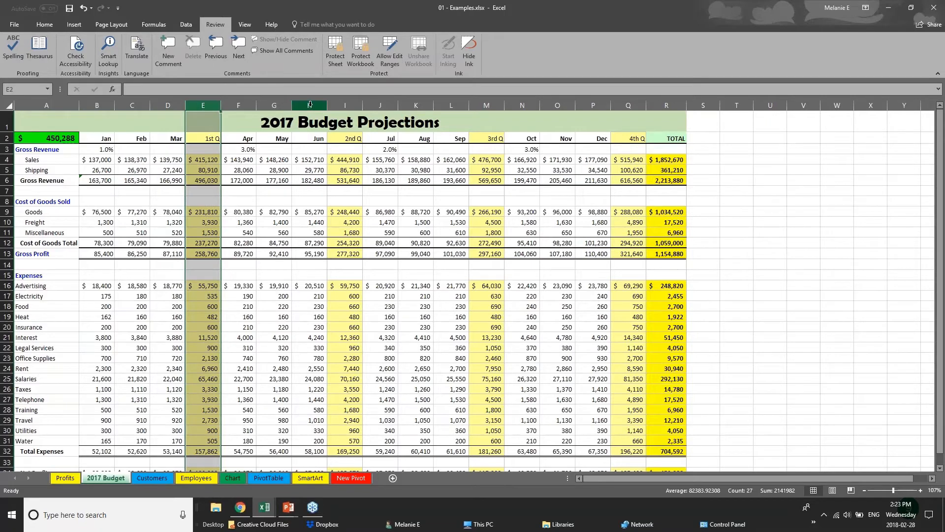
{"action": "left_click", "coordinate": [350, 105]}
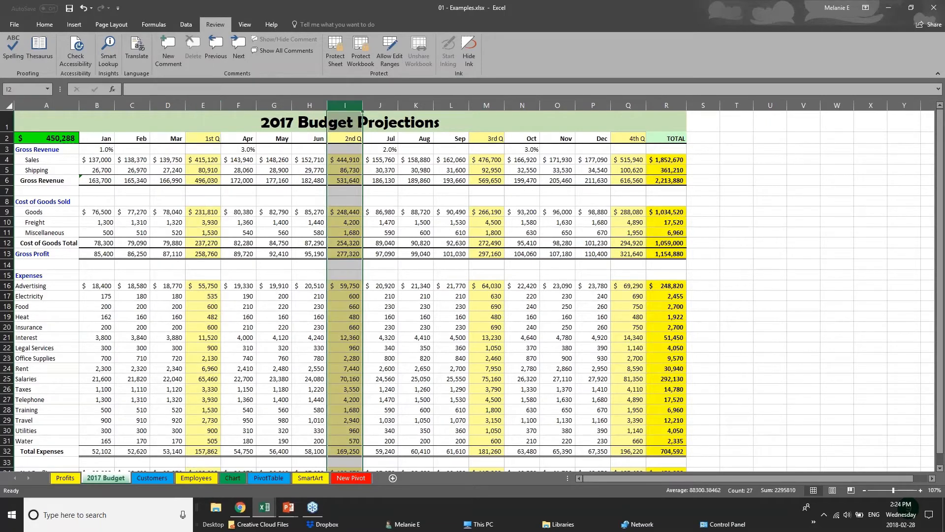
{"action": "left_click", "coordinate": [630, 104]}
{"action": "left_click", "coordinate": [486, 105]}
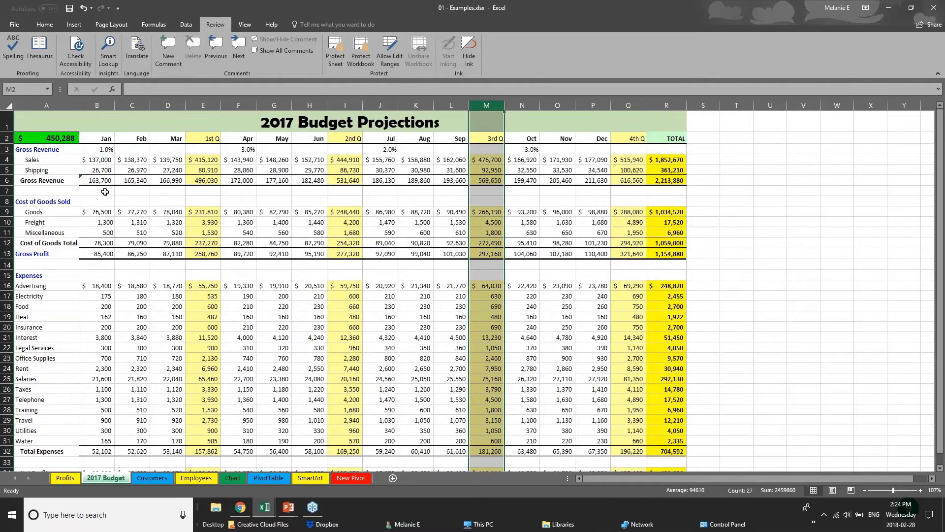
{"action": "left_click_drag", "start_coordinate": [98, 182], "coordinate": [674, 180]}
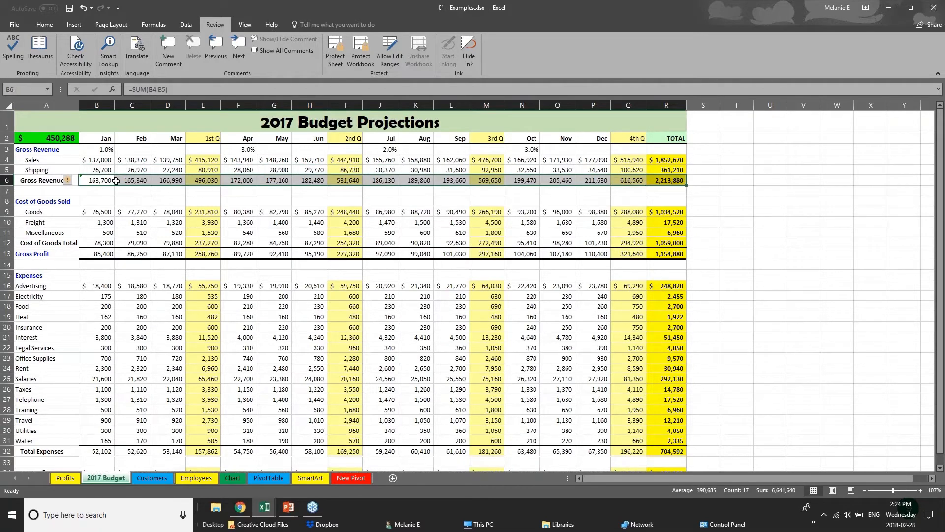
{"action": "left_click_drag", "start_coordinate": [110, 140], "coordinate": [679, 141]}
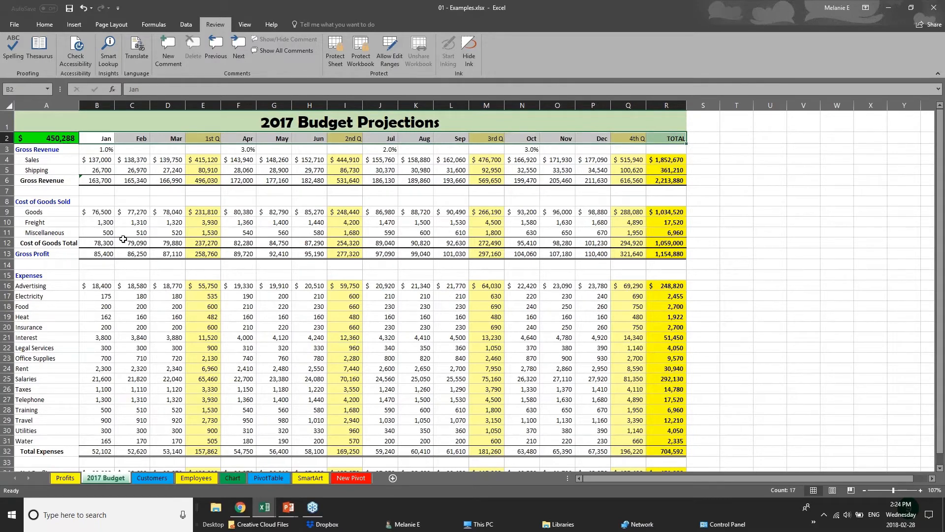
{"action": "scroll", "coordinate": [447, 412], "scroll_direction": "down", "scroll_amount": 1}
{"action": "scroll", "coordinate": [447, 413], "scroll_direction": "up", "scroll_amount": 1}
Step: Remove every border from the entire 2017 Budget sheet
{"action": "left_click", "coordinate": [10, 106]}
{"action": "left_click", "coordinate": [34, 26]}
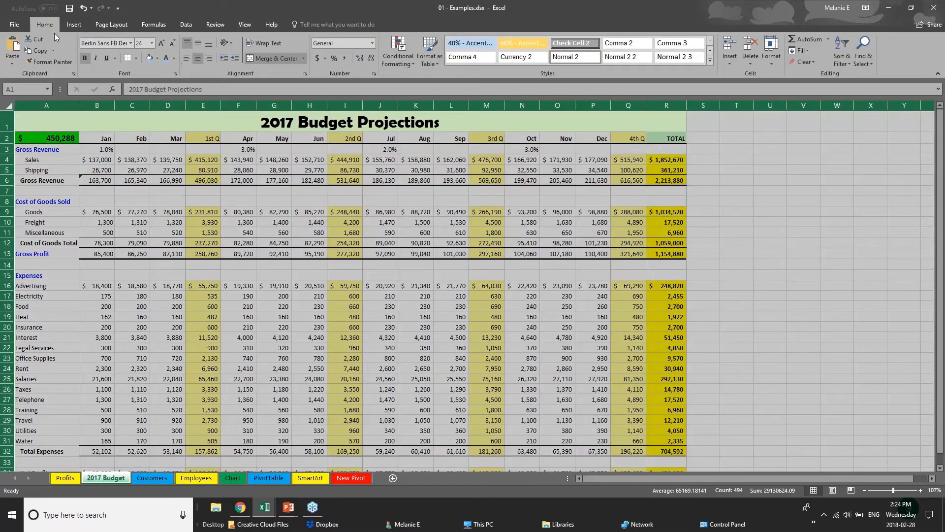
{"action": "left_click", "coordinate": [135, 59]}
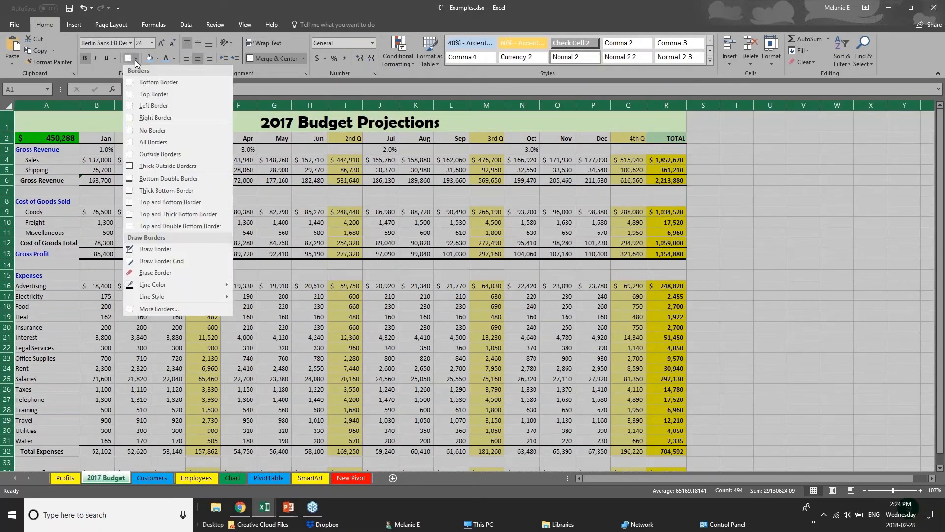
{"action": "left_click", "coordinate": [164, 134]}
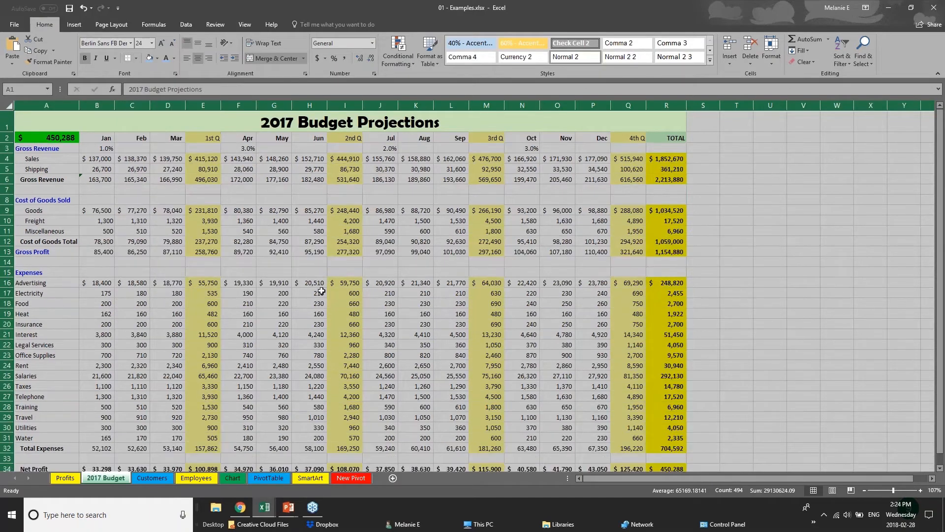
{"action": "left_click", "coordinate": [364, 269]}
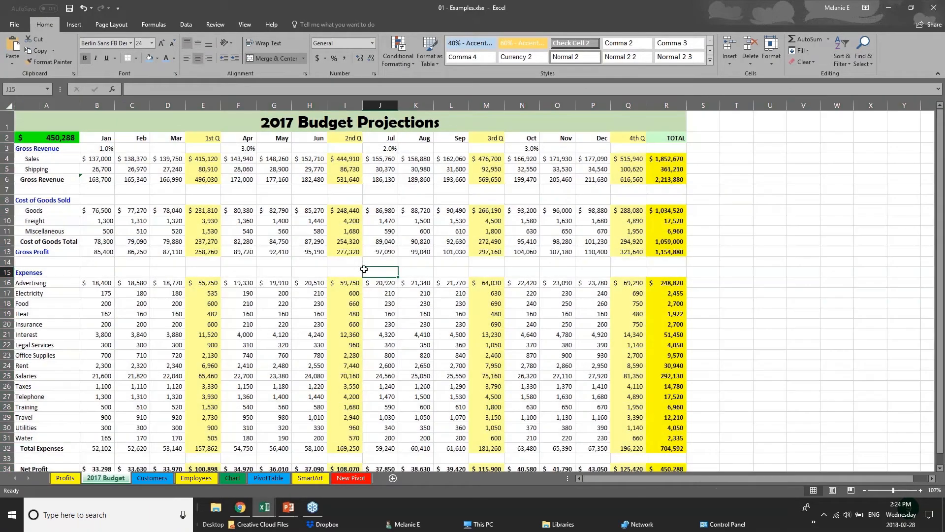
Step: Give the Jan-to-TOTAL header row top and bottom borders and a light blue fill
{"action": "left_click", "coordinate": [107, 140]}
{"action": "left_click_drag", "start_coordinate": [143, 141], "coordinate": [667, 140]}
{"action": "left_click", "coordinate": [137, 59]}
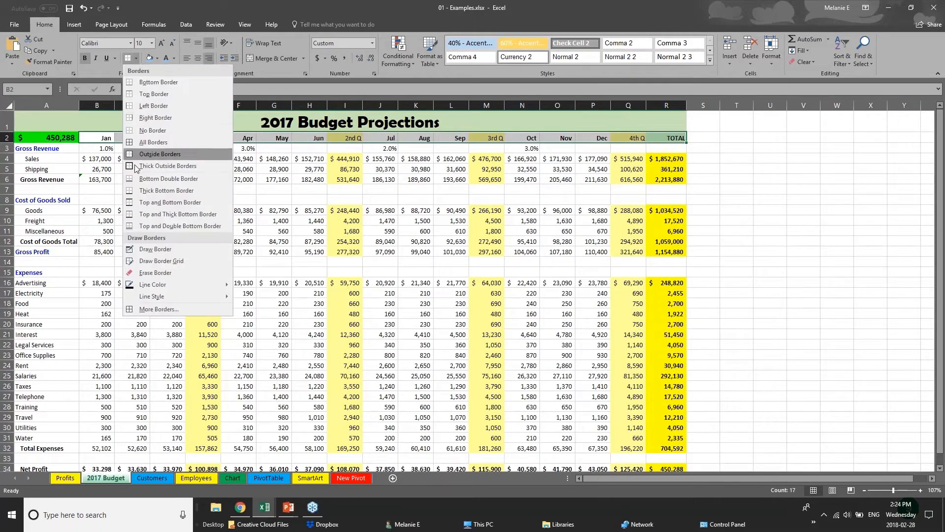
{"action": "left_click", "coordinate": [146, 201]}
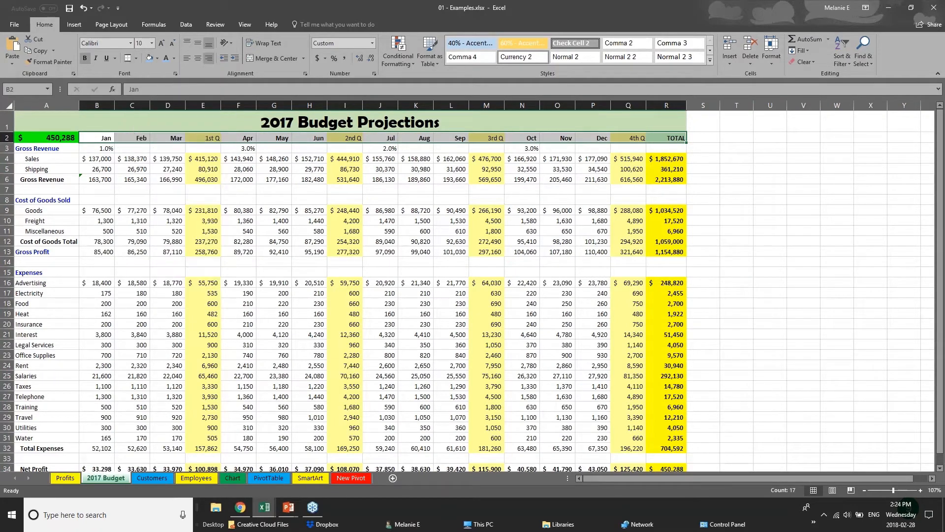
{"action": "left_click", "coordinate": [152, 62]}
{"action": "left_click", "coordinate": [141, 231]}
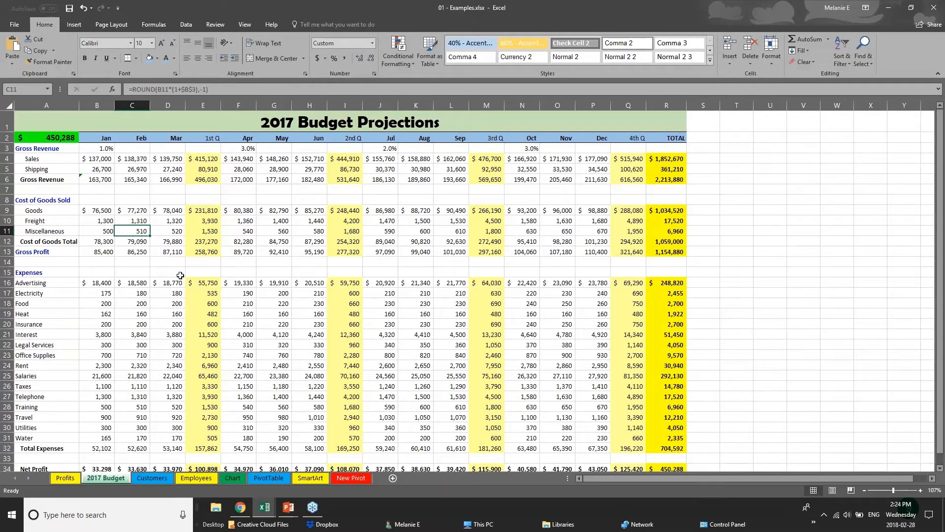
Step: Change the 2017 Budget Projections title text to the Arial font
{"action": "left_click", "coordinate": [145, 178]}
{"action": "left_click", "coordinate": [292, 122]}
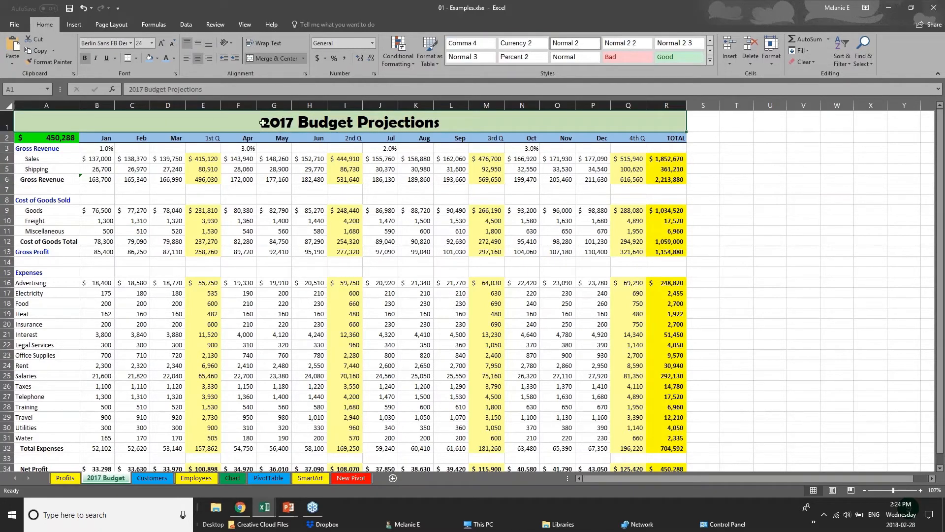
{"action": "left_click", "coordinate": [89, 159]}
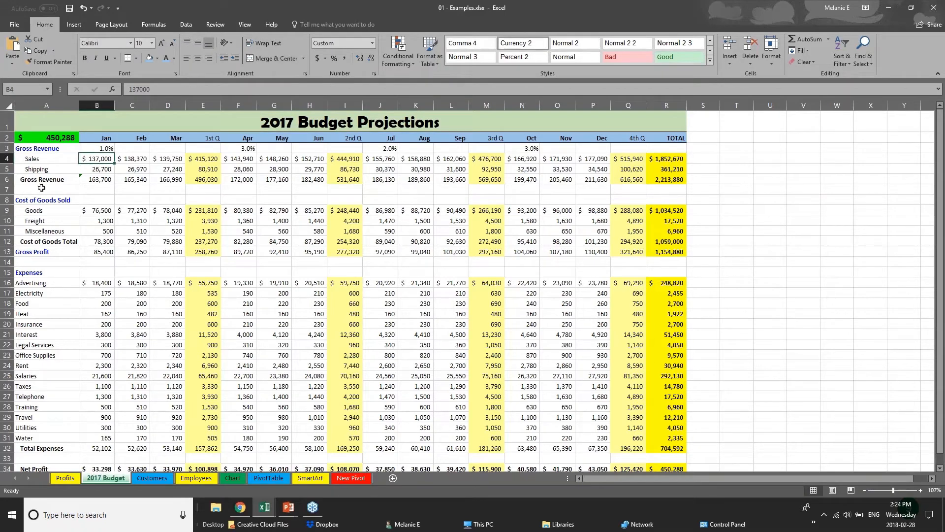
{"action": "left_click", "coordinate": [7, 121]}
{"action": "double_click", "coordinate": [264, 123]}
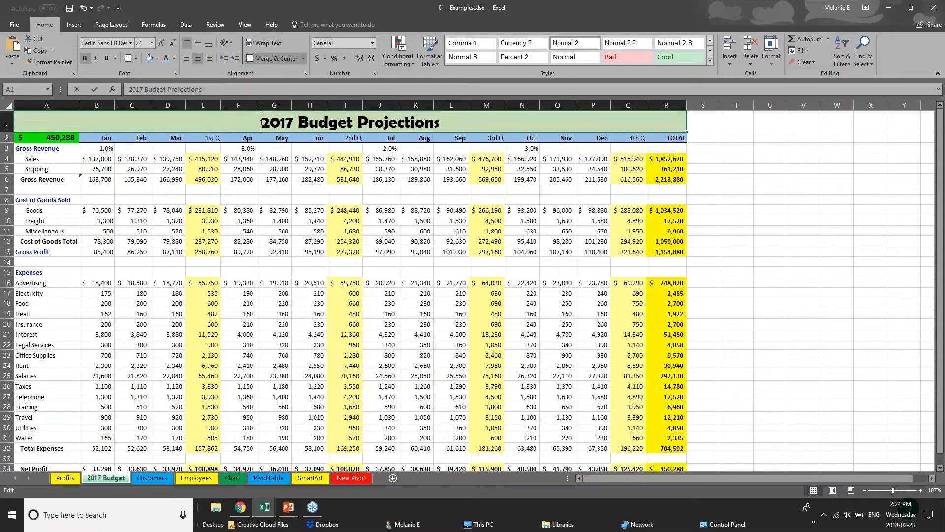
{"action": "left_click_drag", "start_coordinate": [264, 123], "coordinate": [441, 125]}
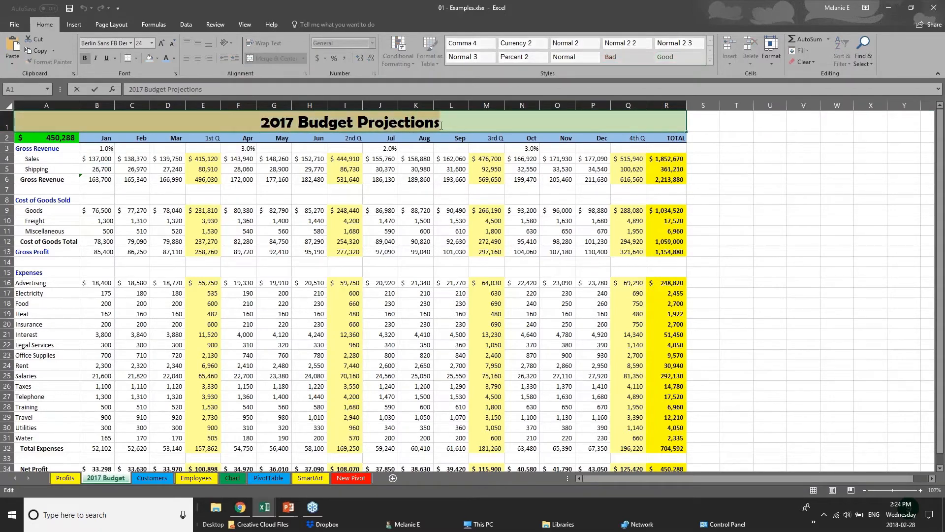
{"action": "left_click", "coordinate": [131, 43]}
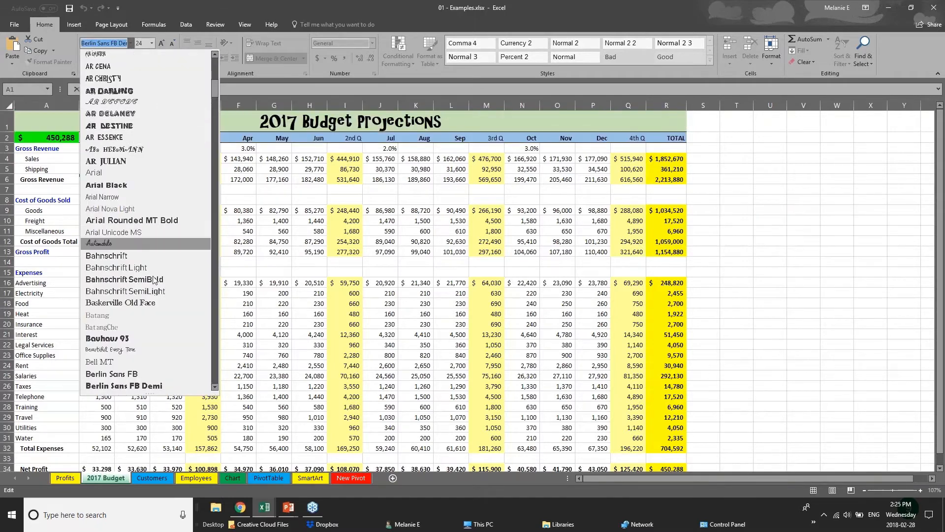
{"action": "left_click", "coordinate": [149, 173]}
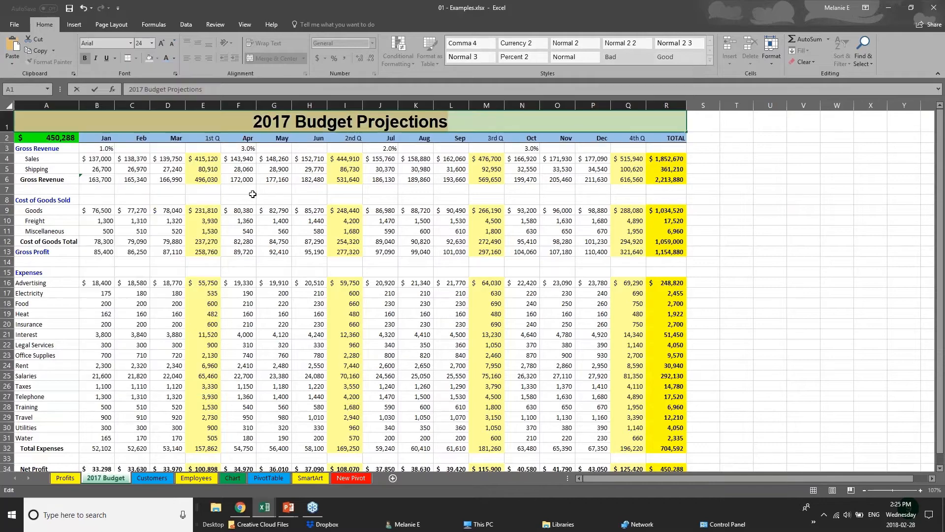
{"action": "right_click", "coordinate": [335, 124]}
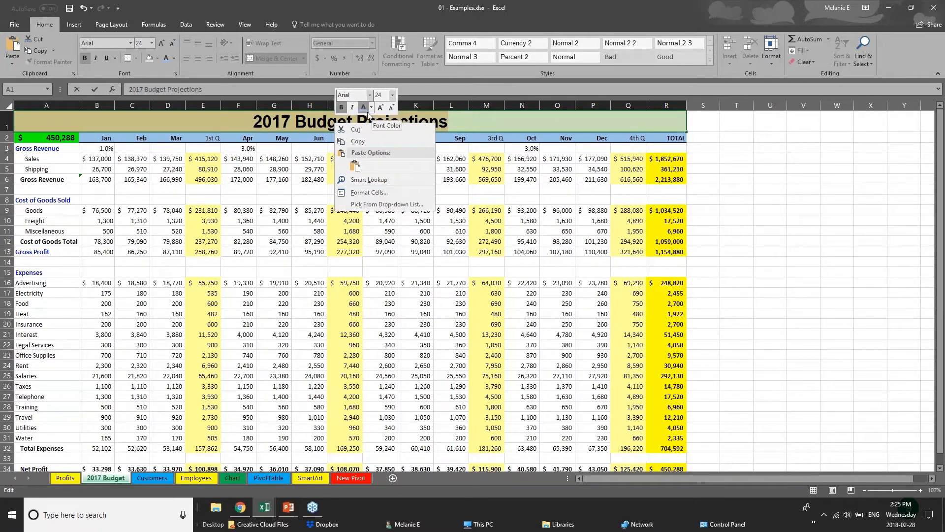
{"action": "left_click", "coordinate": [231, 142]}
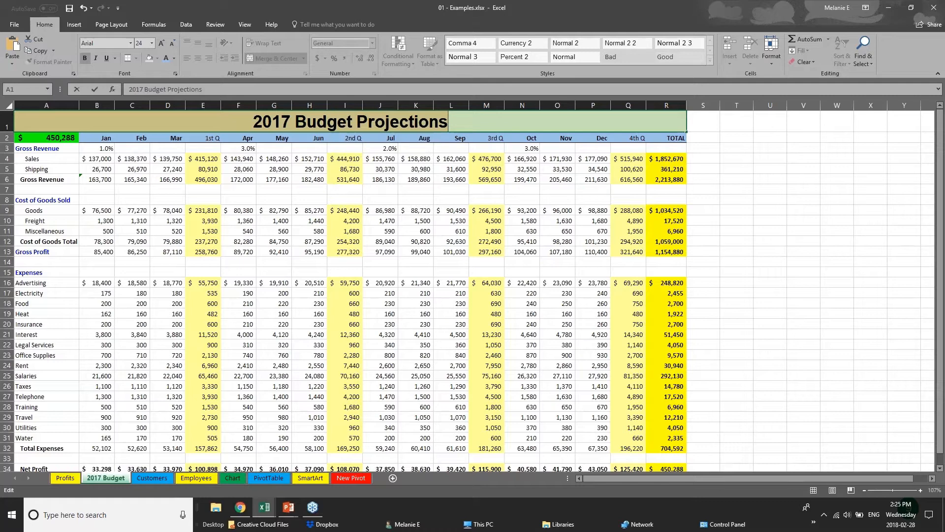
{"action": "left_click", "coordinate": [230, 142]}
Step: Scroll down and select the Net Profit row across the table
{"action": "left_click", "coordinate": [250, 405]}
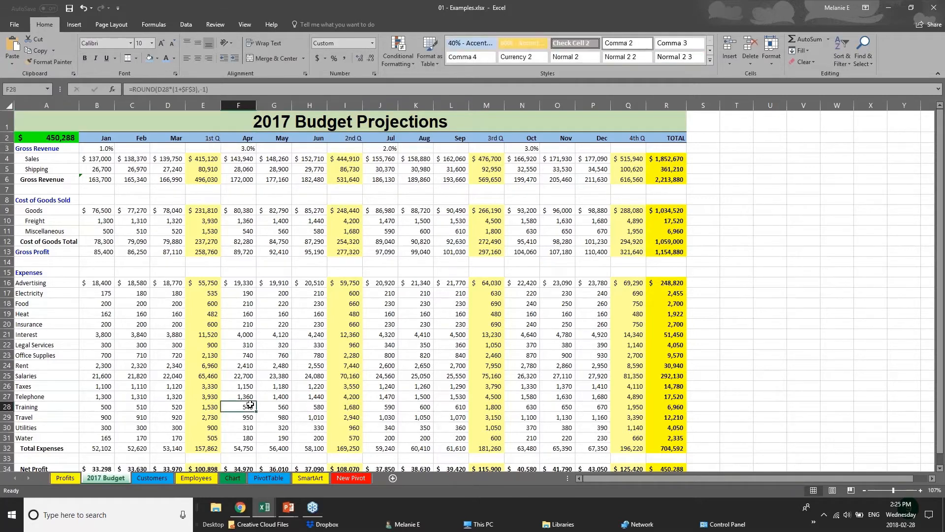
{"action": "scroll", "coordinate": [249, 401], "scroll_direction": "down", "scroll_amount": 3}
{"action": "left_click_drag", "start_coordinate": [670, 364], "coordinate": [15, 361]}
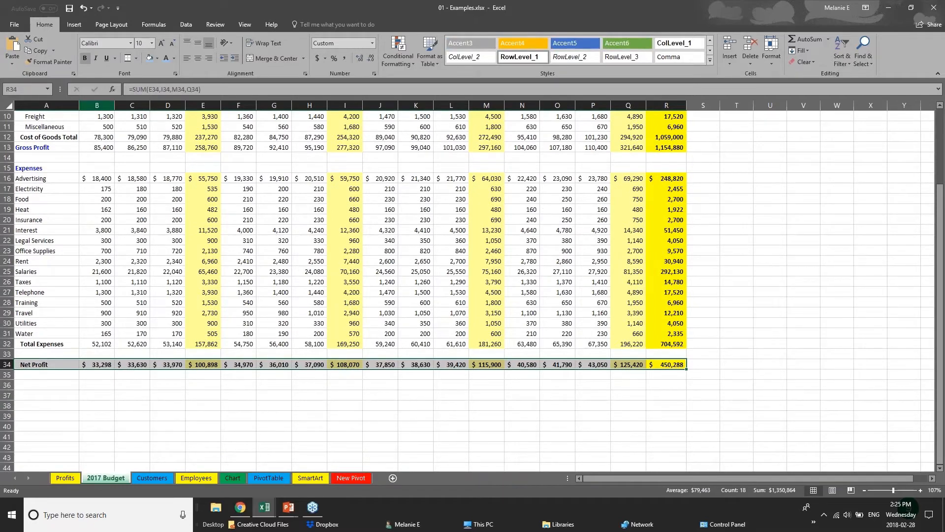
Step: Give the Net Profit row a dark grey fill and white font colour
{"action": "left_click", "coordinate": [157, 58]}
{"action": "left_click", "coordinate": [157, 113]}
{"action": "left_click", "coordinate": [174, 58]}
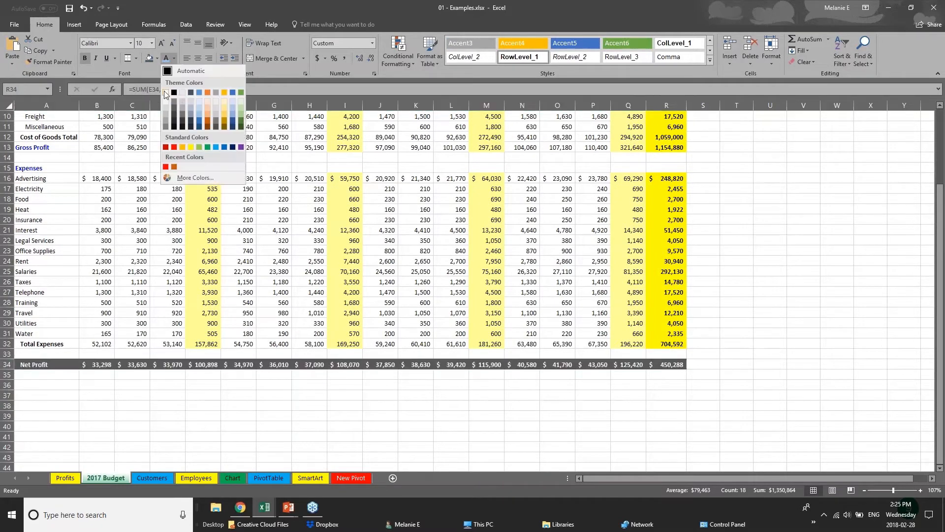
{"action": "left_click", "coordinate": [169, 93]}
{"action": "left_click", "coordinate": [372, 386]}
{"action": "scroll", "coordinate": [372, 387], "scroll_direction": "up", "scroll_amount": 1}
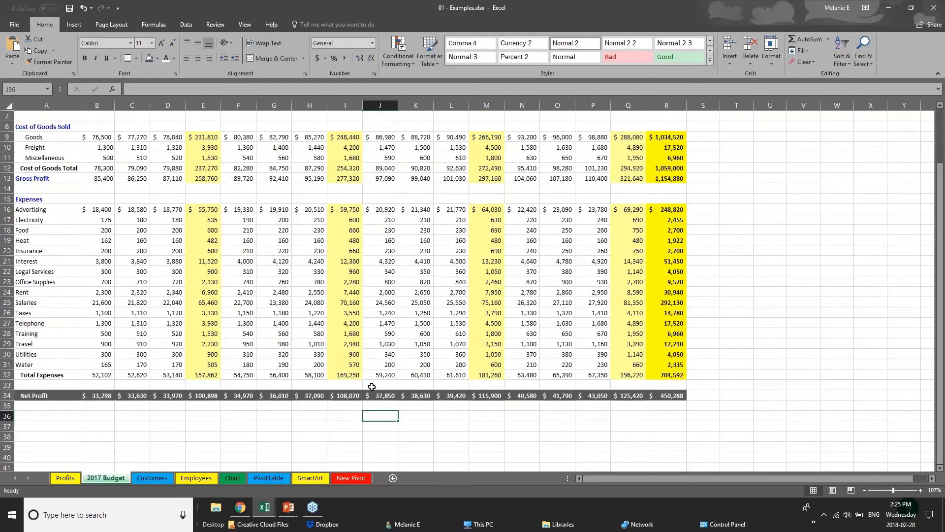
{"action": "scroll", "coordinate": [372, 386], "scroll_direction": "up", "scroll_amount": 2}
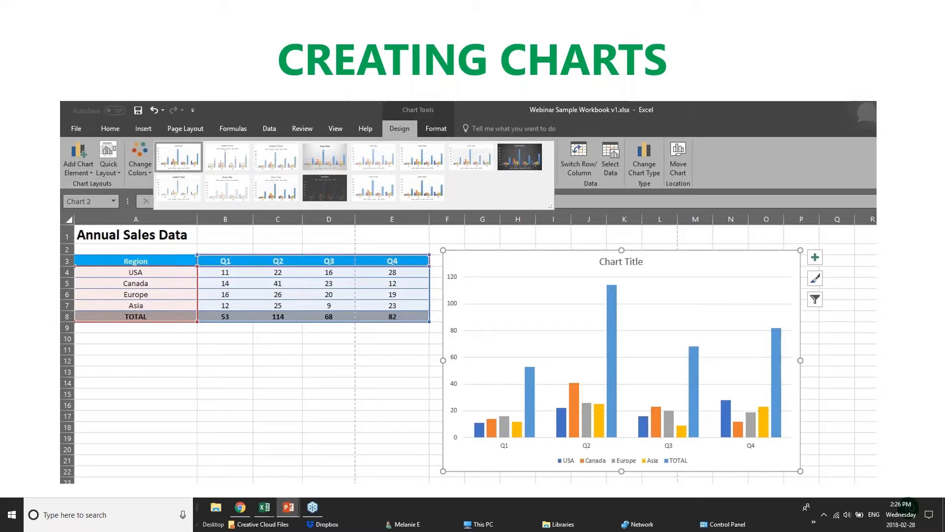
Step: Return to the sales workbook and inspect the USA quarterly values and the Q4 and Q1 SUM totals
{"action": "left_click", "coordinate": [264, 508]}
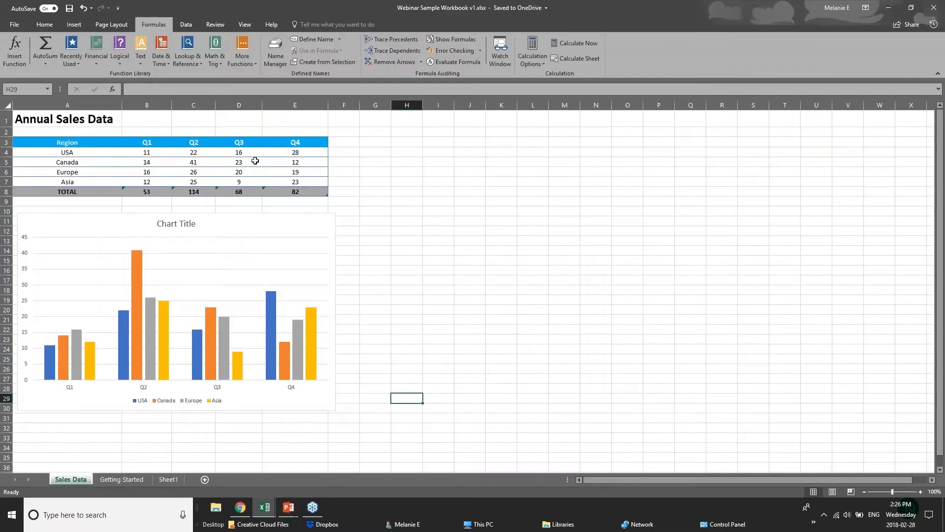
{"action": "left_click", "coordinate": [255, 161]}
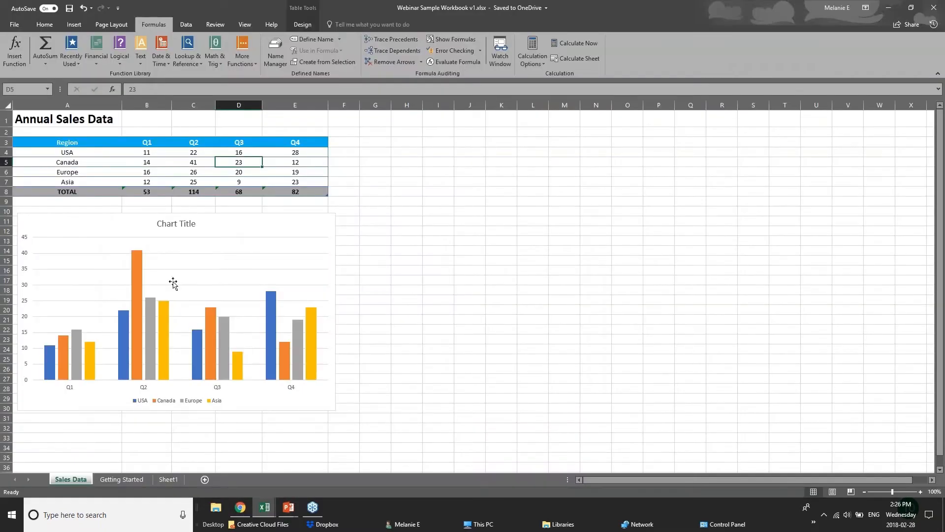
{"action": "left_click", "coordinate": [166, 154]}
{"action": "left_click", "coordinate": [202, 155]}
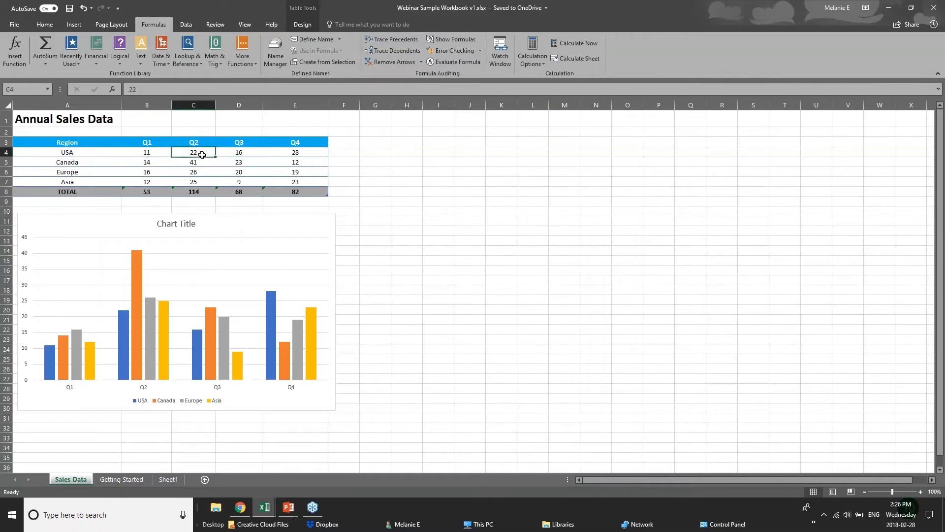
{"action": "left_click", "coordinate": [247, 153]}
{"action": "left_click", "coordinate": [293, 151]}
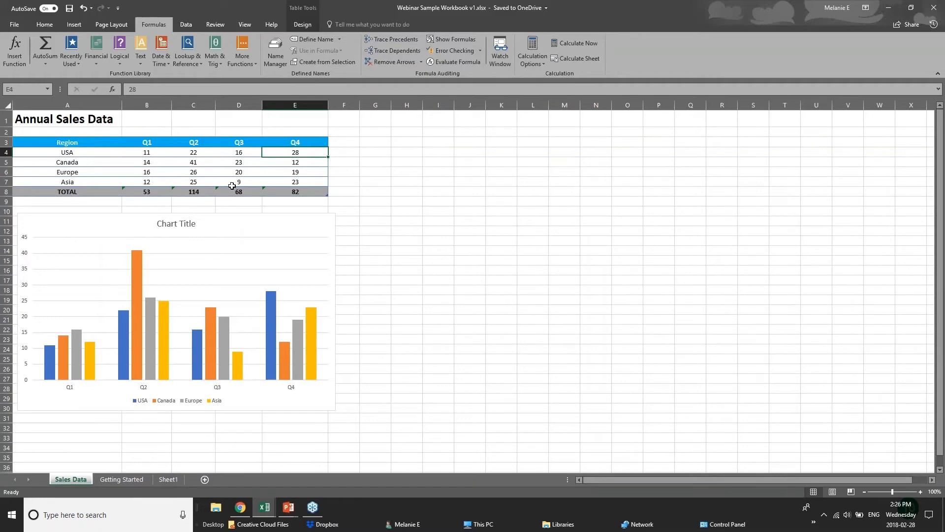
{"action": "left_click", "coordinate": [309, 192]}
{"action": "left_click", "coordinate": [147, 192]}
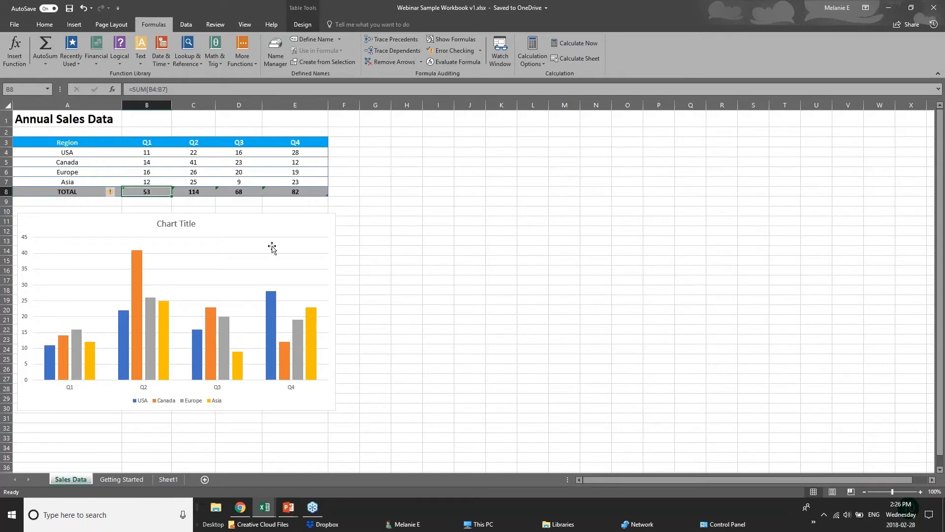
Step: Switch to the 01 - Examples workbook and open its Chart sheet
{"action": "left_click", "coordinate": [261, 510]}
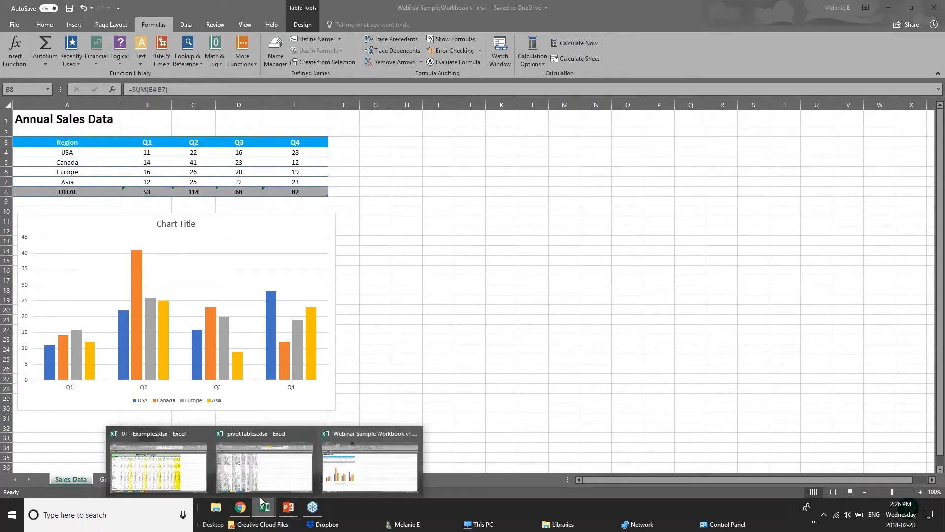
{"action": "left_click", "coordinate": [255, 475]}
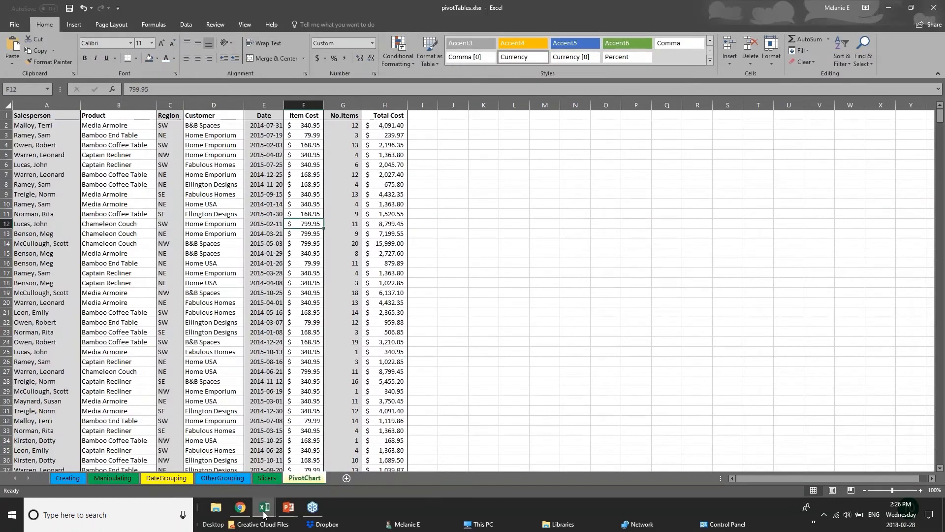
{"action": "mouse_move", "coordinate": [264, 515]}
{"action": "left_click", "coordinate": [202, 475]}
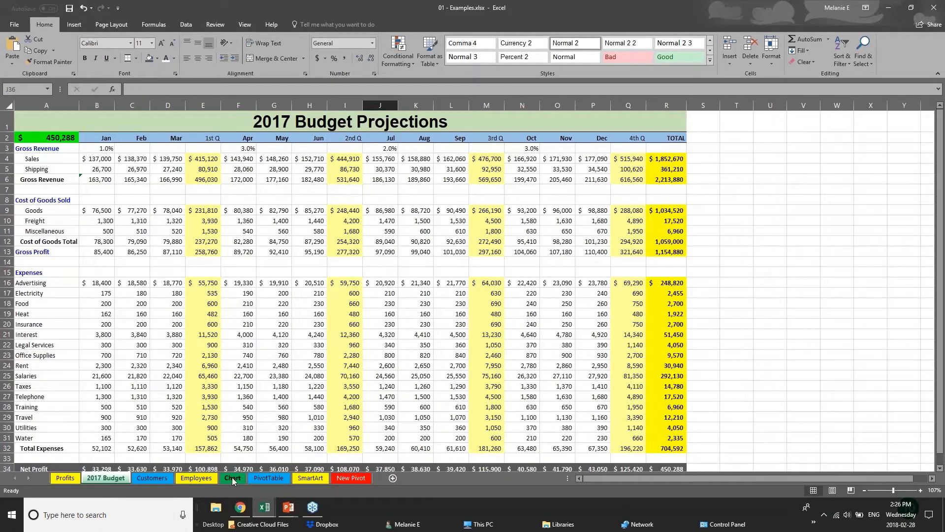
{"action": "left_click", "coordinate": [232, 477]}
Step: Drag the Furniture Sales by Region chart aside, then delete it
{"action": "left_click_drag", "start_coordinate": [678, 316], "coordinate": [749, 316]}
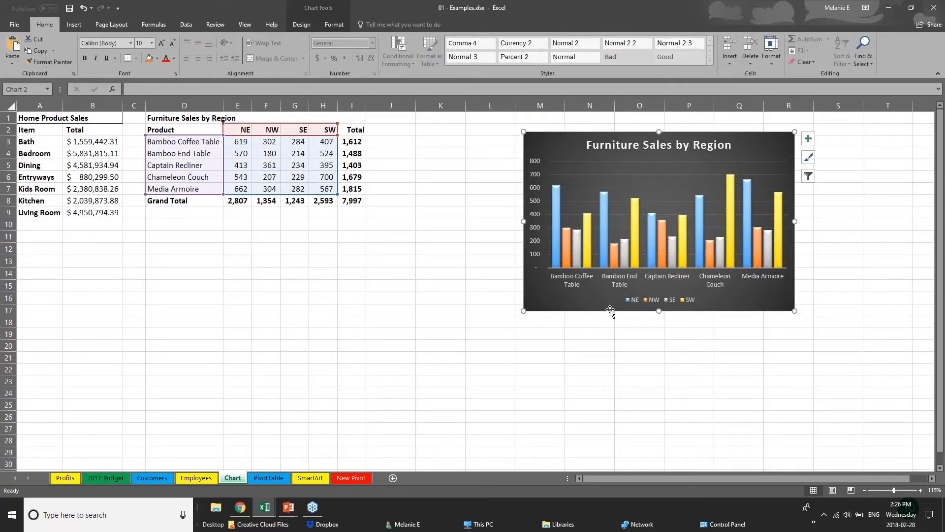
{"action": "left_click_drag", "start_coordinate": [611, 311], "coordinate": [708, 304]}
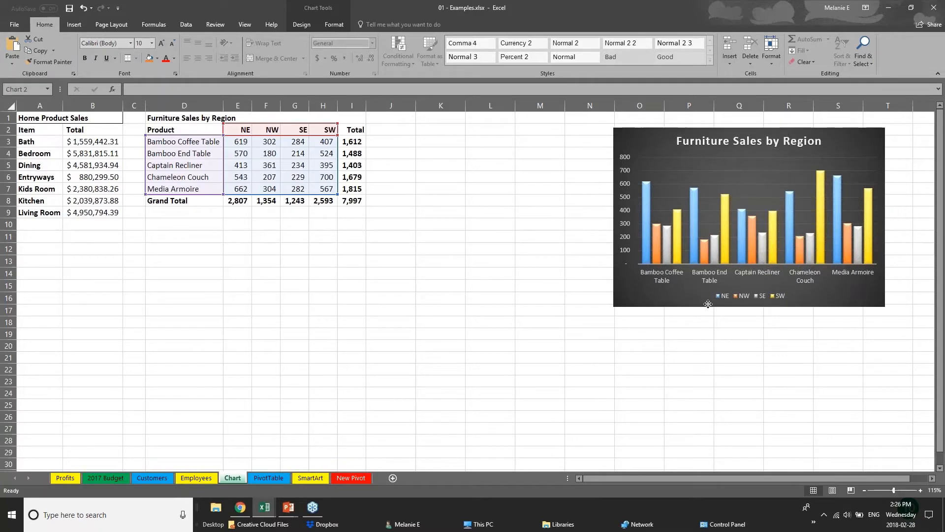
{"action": "key", "text": "Delete"}
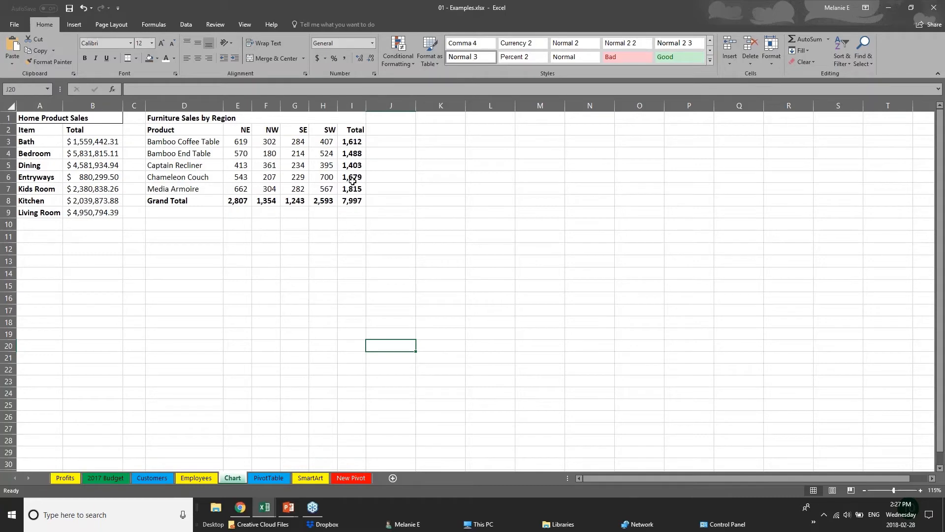
Step: Select D2:H7, the five products and NE to SW figures, without the Total column or Grand Total row
{"action": "left_click", "coordinate": [173, 129]}
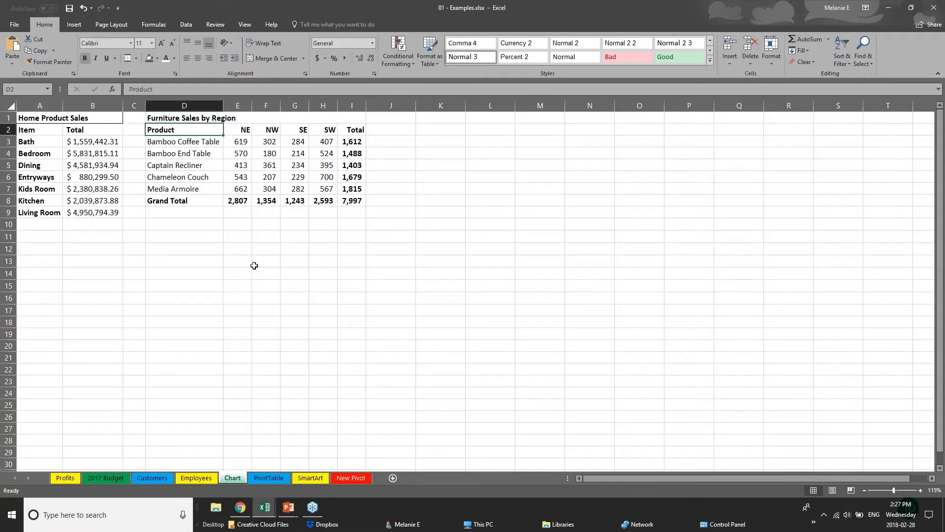
{"action": "left_click", "coordinate": [254, 262]}
{"action": "left_click_drag", "start_coordinate": [350, 142], "coordinate": [358, 197]}
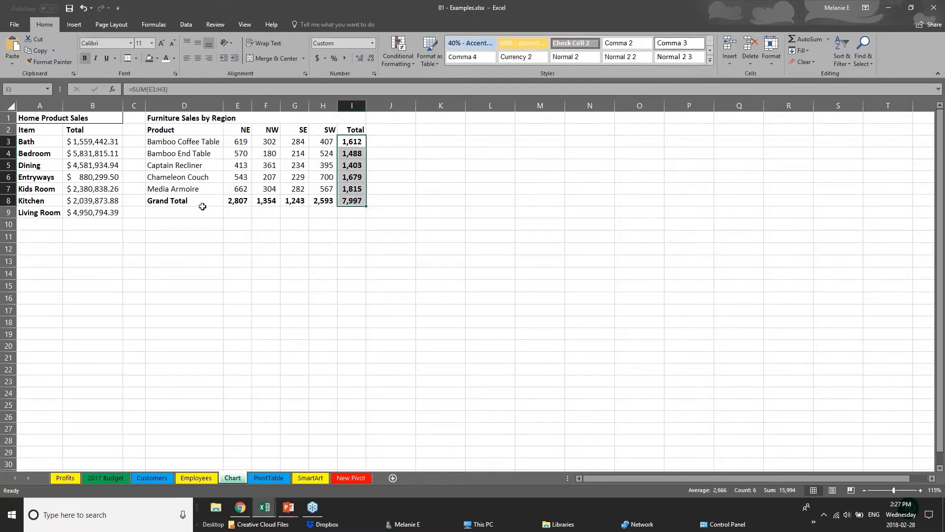
{"action": "left_click_drag", "start_coordinate": [187, 200], "coordinate": [356, 201]}
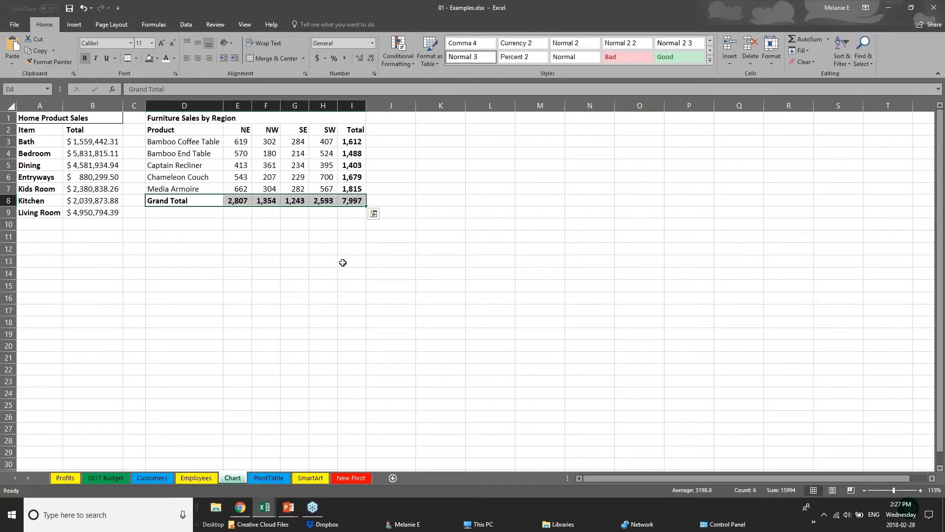
{"action": "left_click", "coordinate": [238, 250]}
{"action": "left_click_drag", "start_coordinate": [166, 132], "coordinate": [333, 190]}
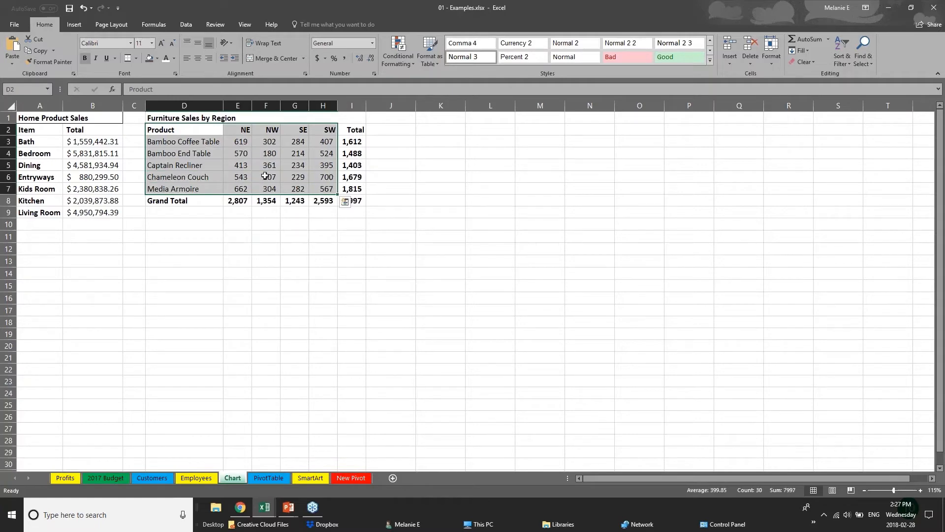
{"action": "left_click", "coordinate": [74, 25]}
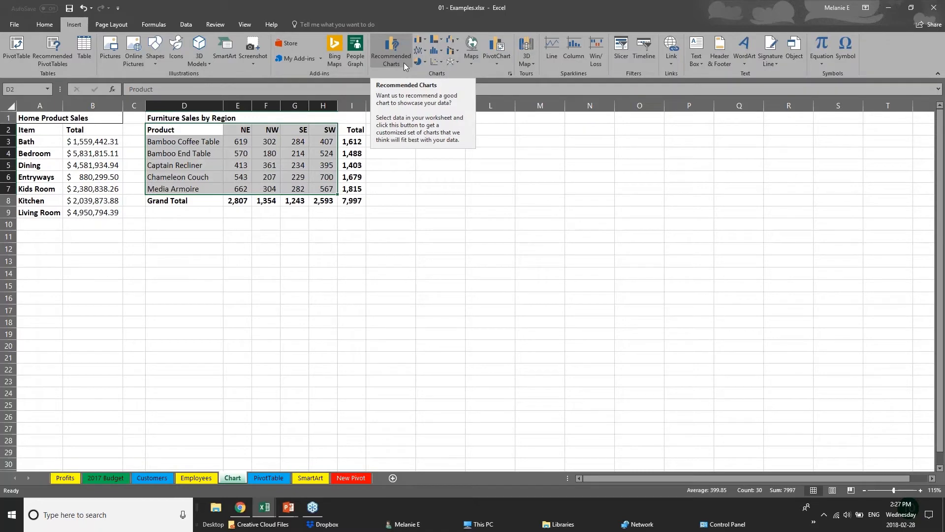
Step: Browse the Hierarchy and Column chart types, then bring up Recommended Charts
{"action": "left_click", "coordinate": [442, 40]}
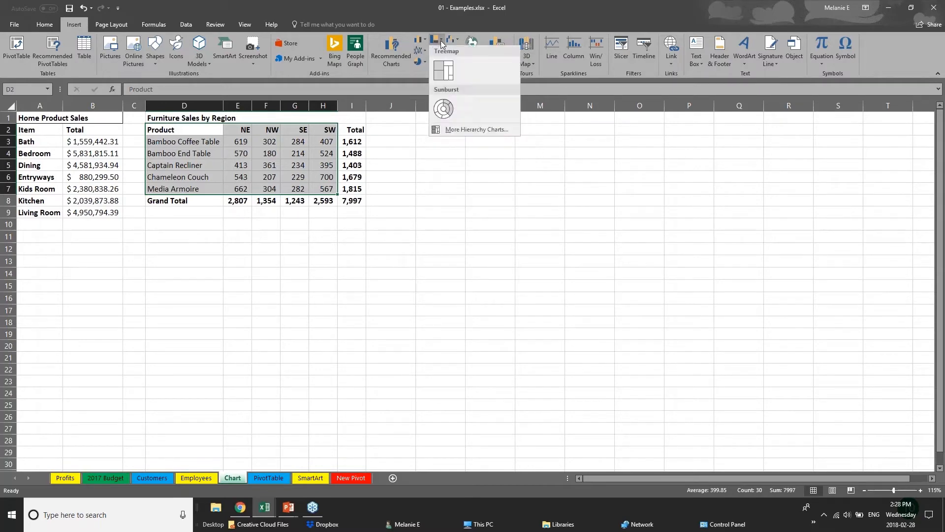
{"action": "left_click", "coordinate": [426, 41]}
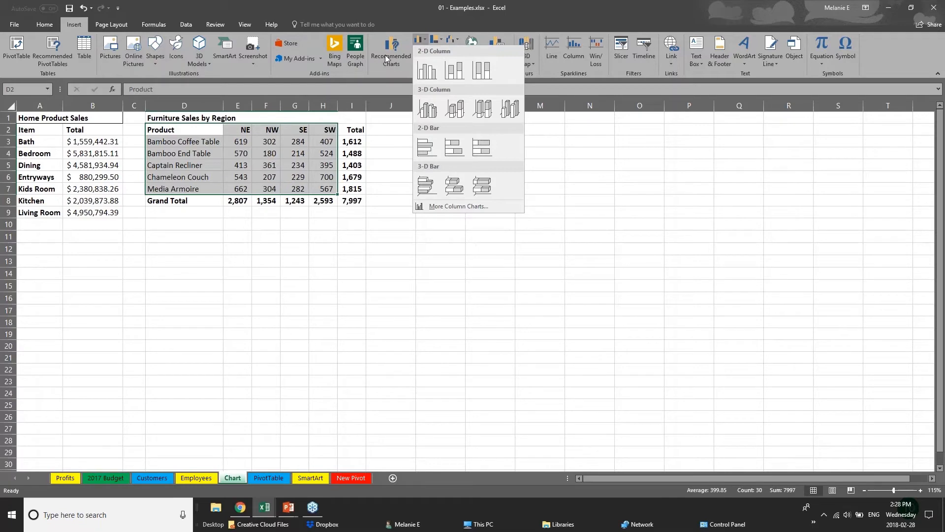
{"action": "left_click", "coordinate": [385, 55]}
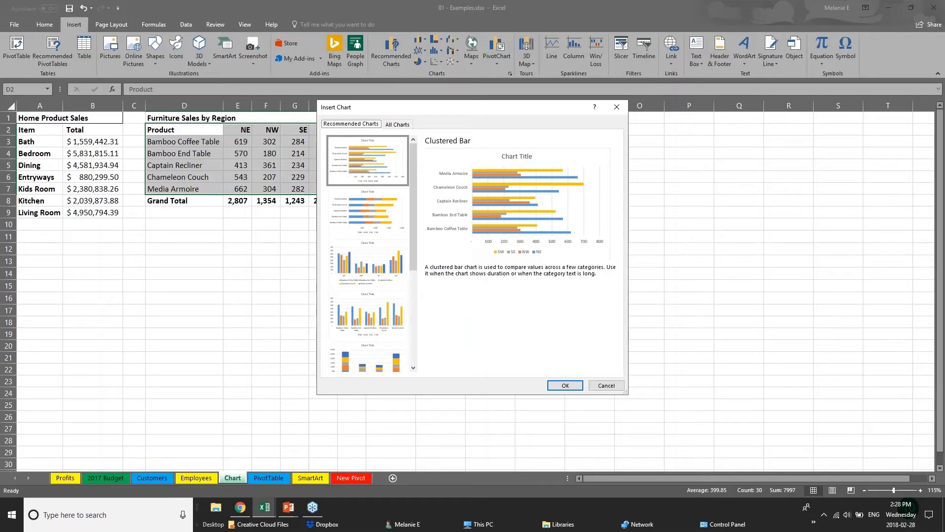
Step: Preview the recommended charts, insert a Clustered Bar chart and place it beside the sales table
{"action": "left_click", "coordinate": [370, 228]}
{"action": "left_click", "coordinate": [380, 284]}
{"action": "left_click", "coordinate": [389, 315]}
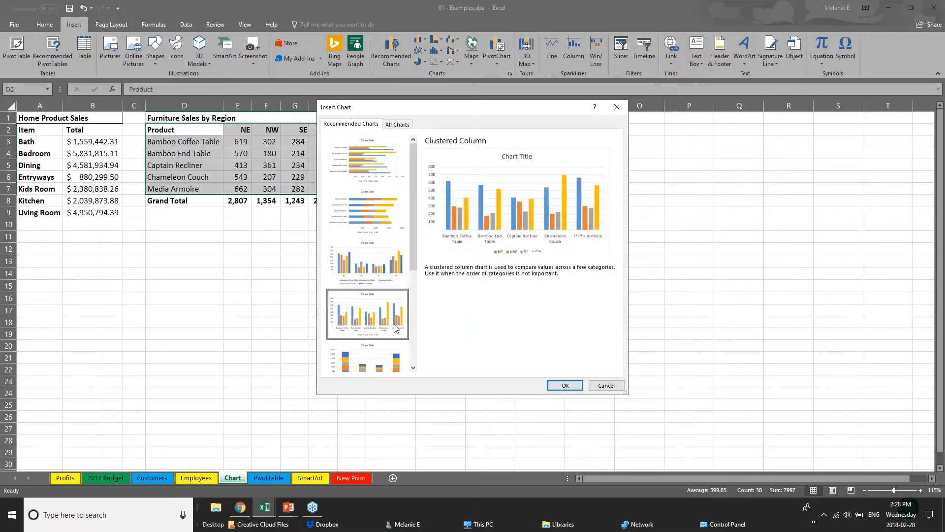
{"action": "left_click", "coordinate": [396, 365]}
{"action": "left_click_drag", "start_coordinate": [412, 245], "coordinate": [423, 343]}
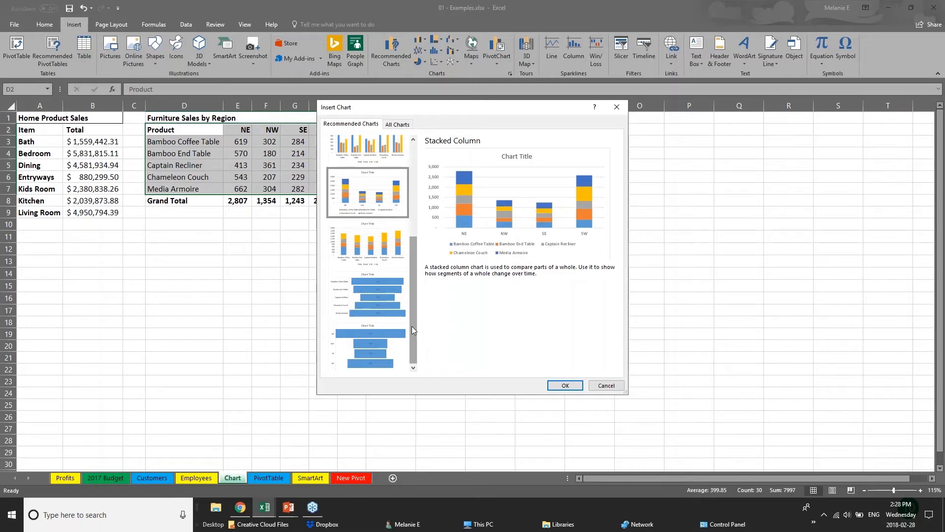
{"action": "left_click_drag", "start_coordinate": [412, 326], "coordinate": [405, 260]}
{"action": "left_click", "coordinate": [397, 160]}
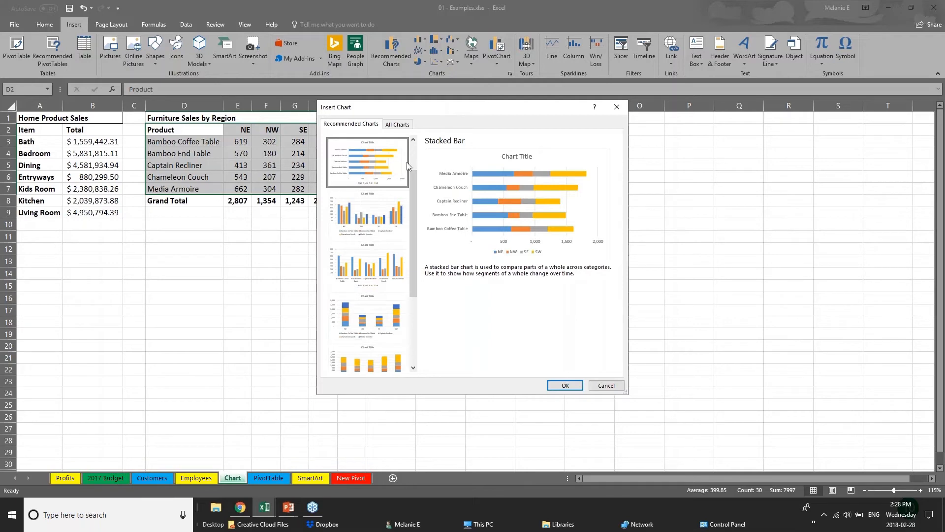
{"action": "left_click_drag", "start_coordinate": [415, 181], "coordinate": [417, 152]}
{"action": "left_click", "coordinate": [358, 163]}
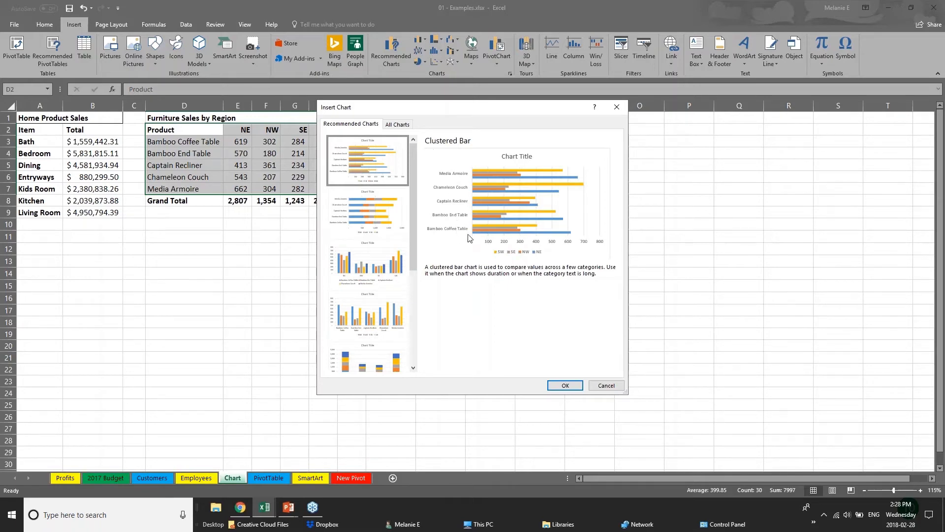
{"action": "left_click", "coordinate": [571, 387]}
{"action": "left_click_drag", "start_coordinate": [472, 224], "coordinate": [516, 147]}
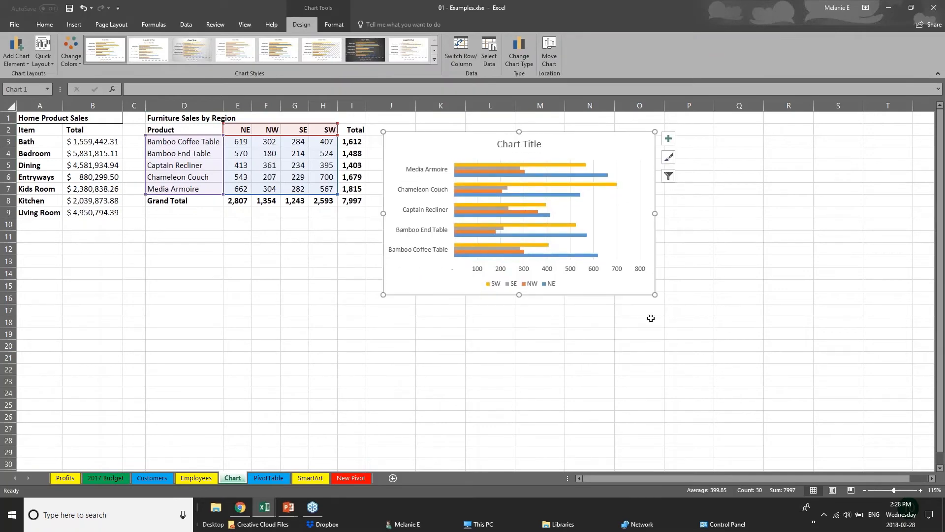
Step: Resize the bar chart to span columns J through R, down to about row 22
{"action": "left_click_drag", "start_coordinate": [656, 295], "coordinate": [782, 385]}
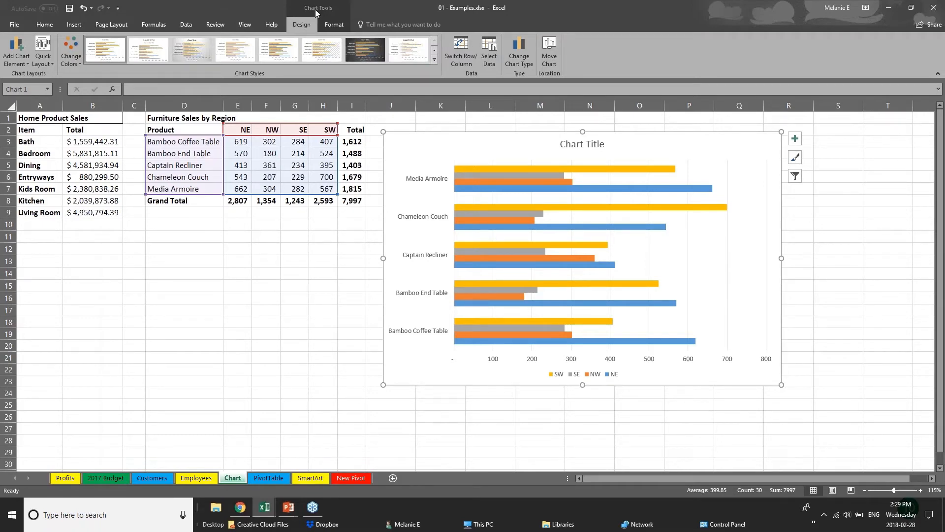
{"action": "left_click", "coordinate": [246, 342]}
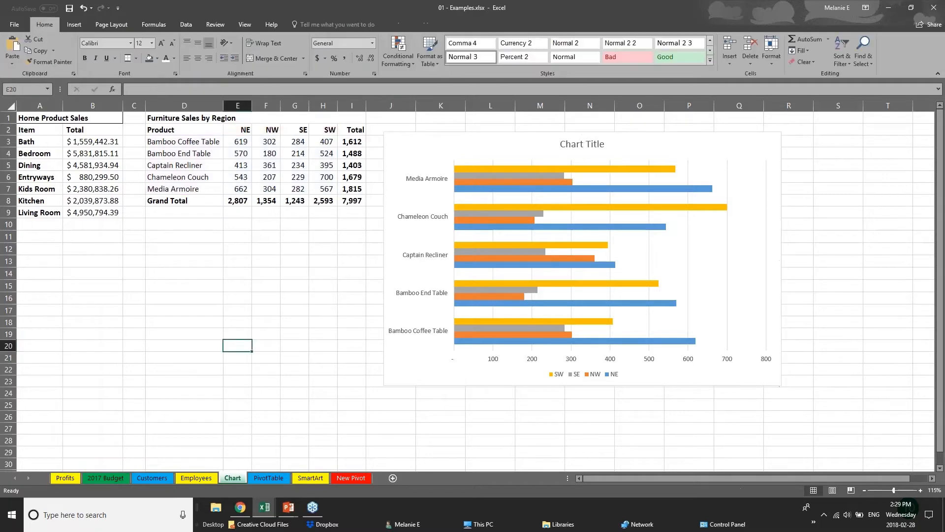
{"action": "left_click", "coordinate": [437, 382]}
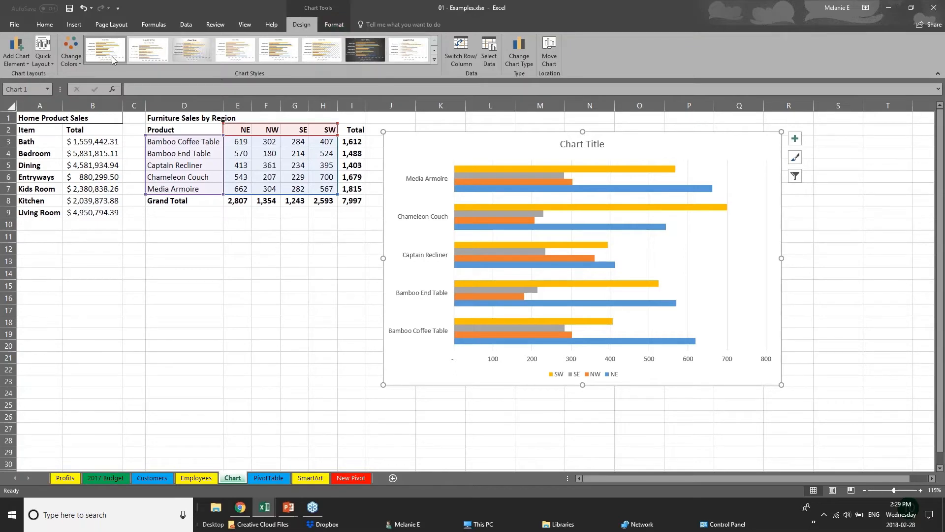
Step: Try green and orange colour palettes on the chart, ending with green, yellow and blue bars
{"action": "left_click", "coordinate": [71, 51]}
{"action": "left_click", "coordinate": [106, 178]}
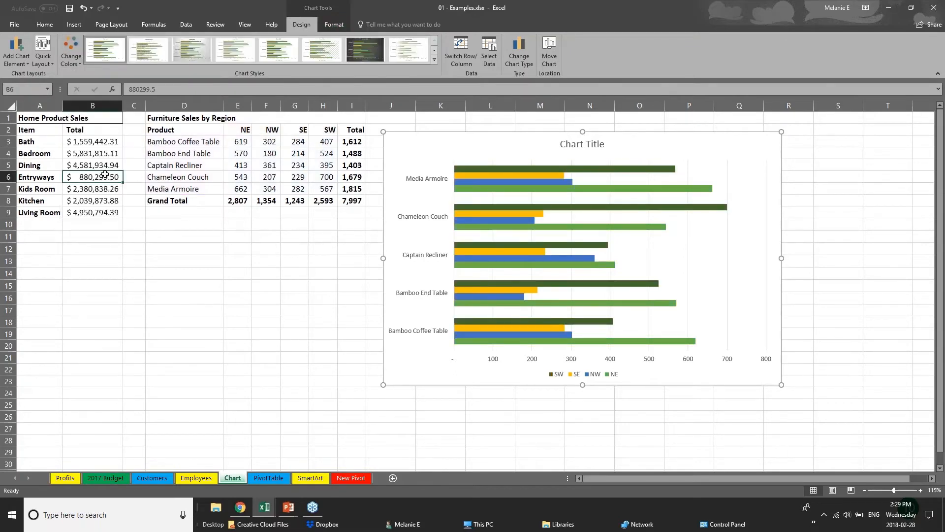
{"action": "left_click", "coordinate": [106, 178]}
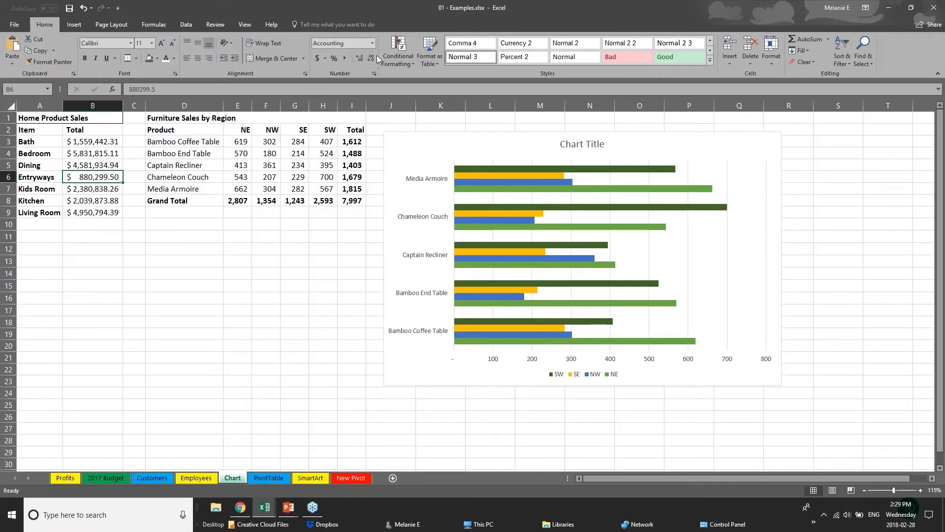
{"action": "left_click", "coordinate": [512, 182]}
{"action": "left_click", "coordinate": [71, 51]}
{"action": "left_click", "coordinate": [99, 176]}
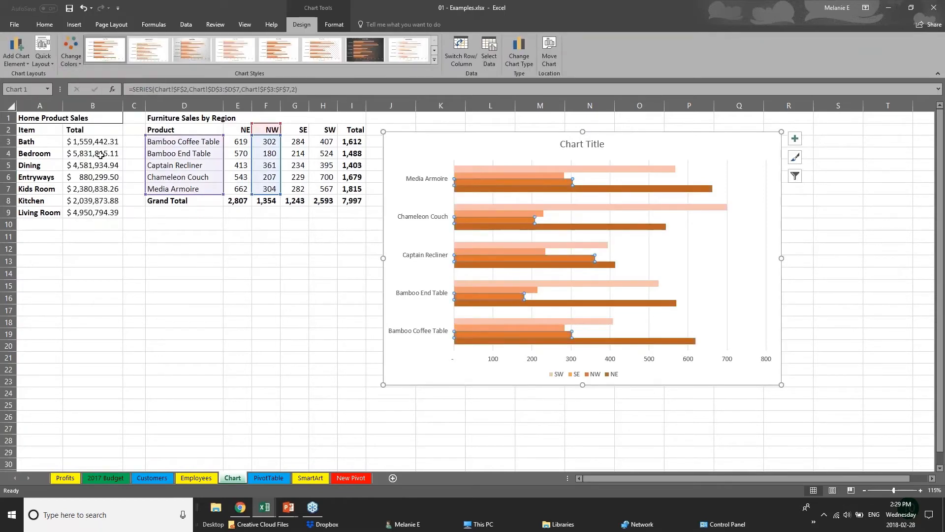
{"action": "left_click", "coordinate": [71, 52]}
{"action": "left_click", "coordinate": [99, 106]}
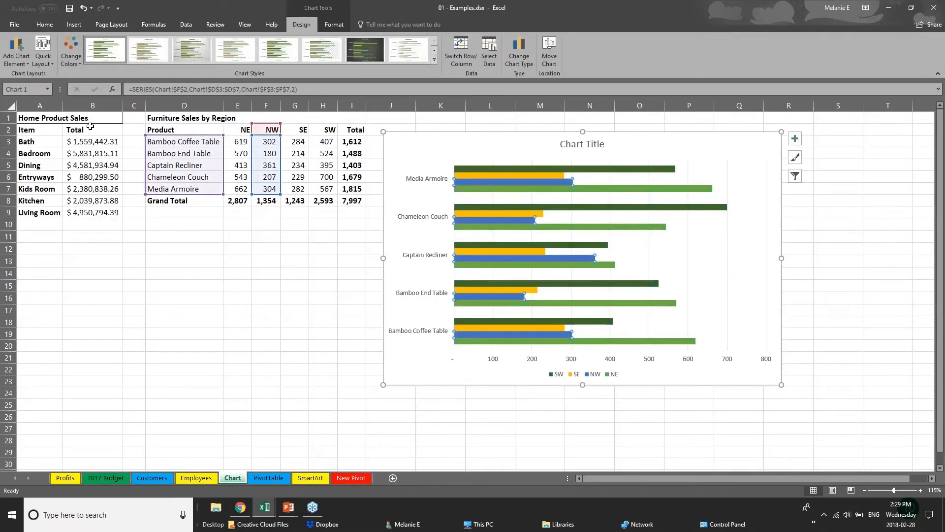
Step: Preview the third, fifth and eighth chart styles from the full styles gallery
{"action": "left_click", "coordinate": [437, 61]}
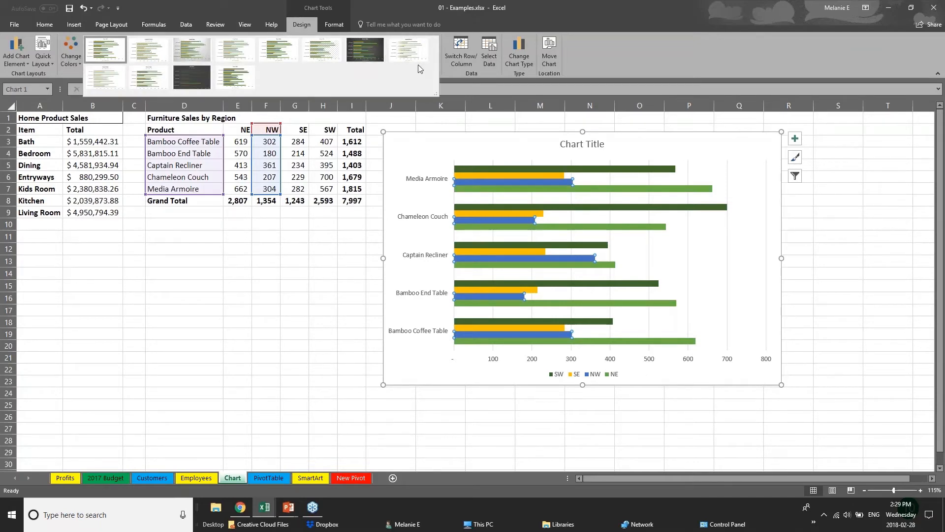
{"action": "left_click", "coordinate": [191, 49]}
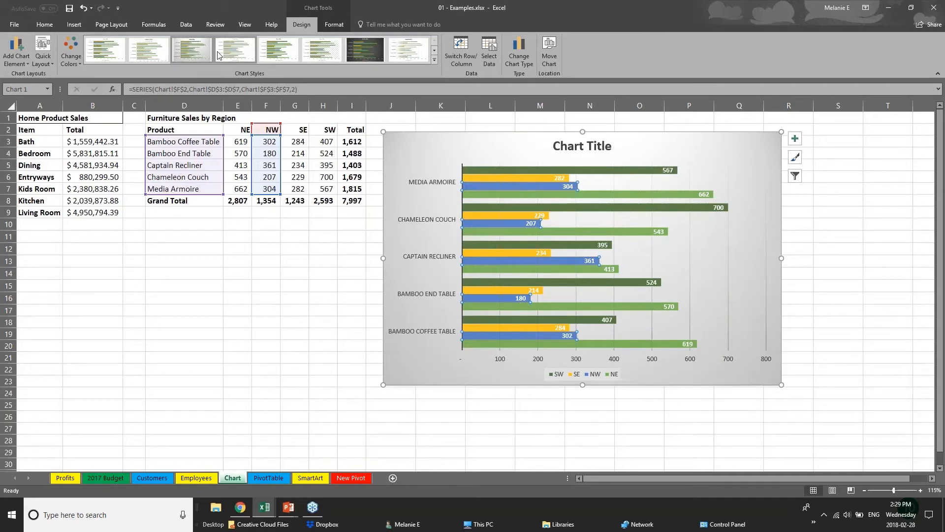
{"action": "left_click", "coordinate": [280, 51]}
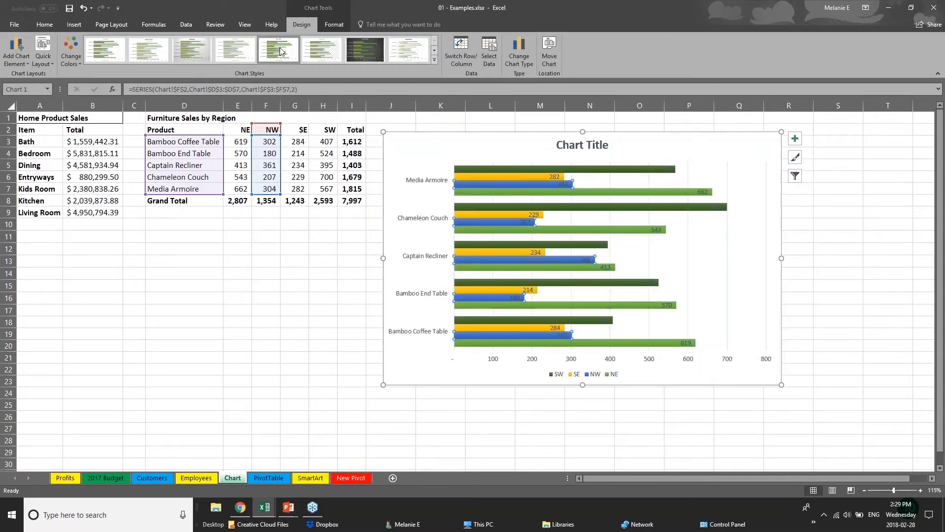
{"action": "left_click", "coordinate": [410, 52]}
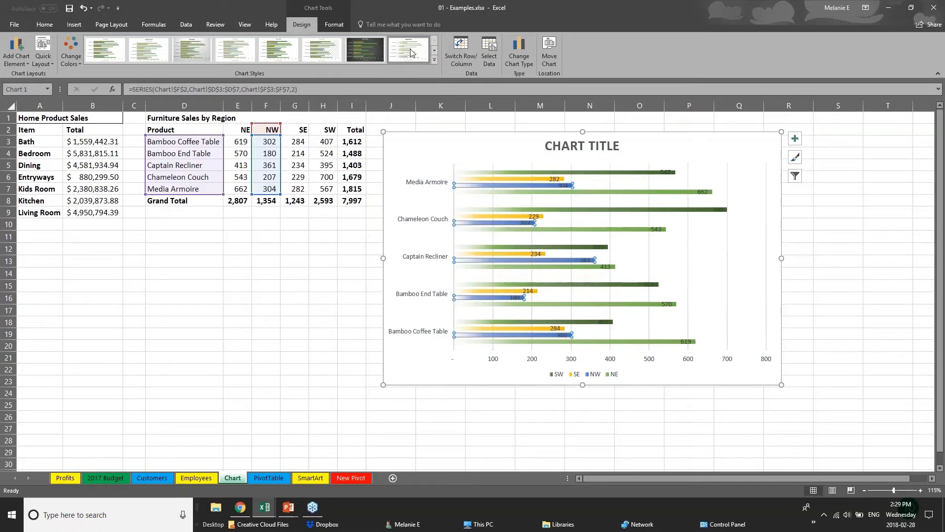
{"action": "left_click", "coordinate": [434, 59]}
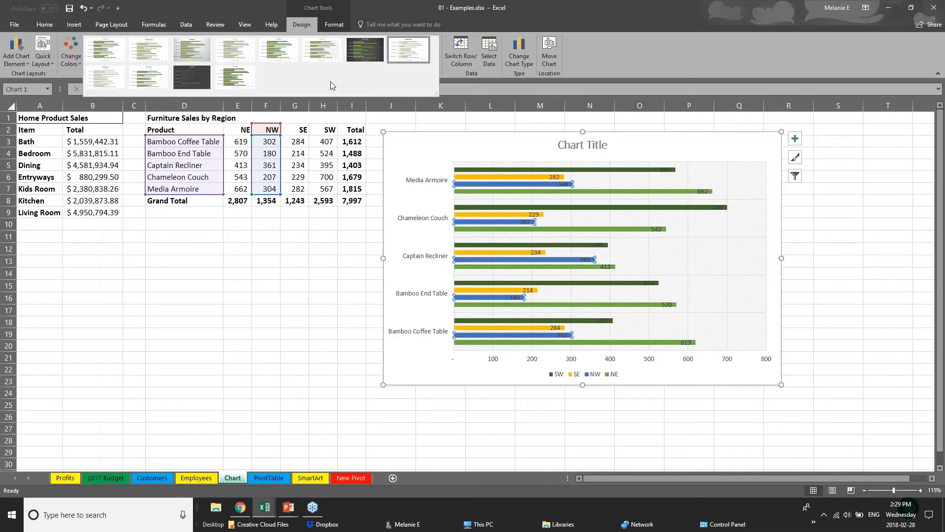
Step: Fill the SW series bars orange through Shape Fill, then select the chart title
{"action": "left_click", "coordinate": [335, 25]}
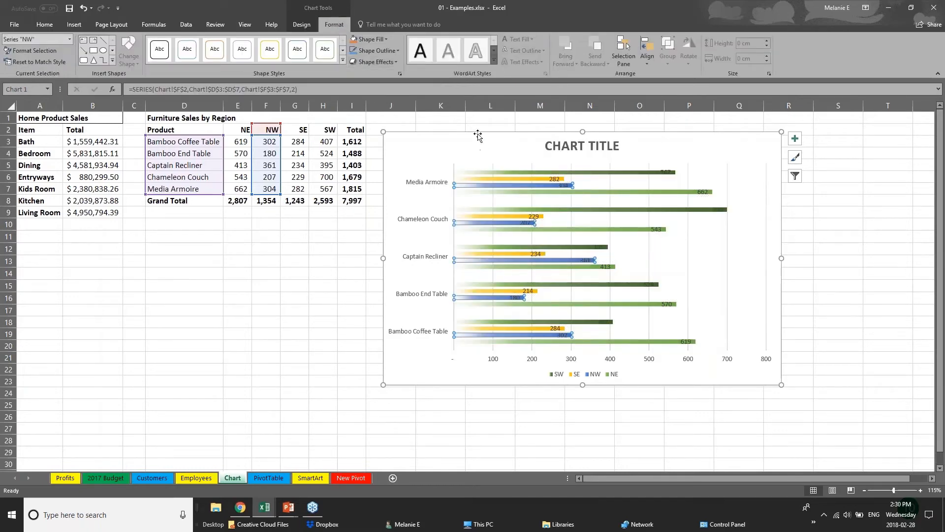
{"action": "left_click", "coordinate": [501, 179]}
{"action": "left_click", "coordinate": [504, 172]}
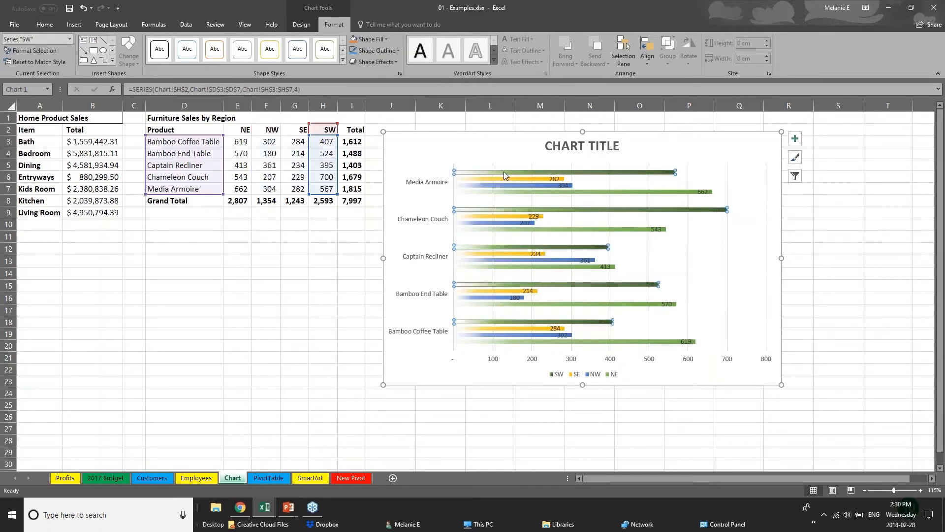
{"action": "left_click", "coordinate": [371, 40]}
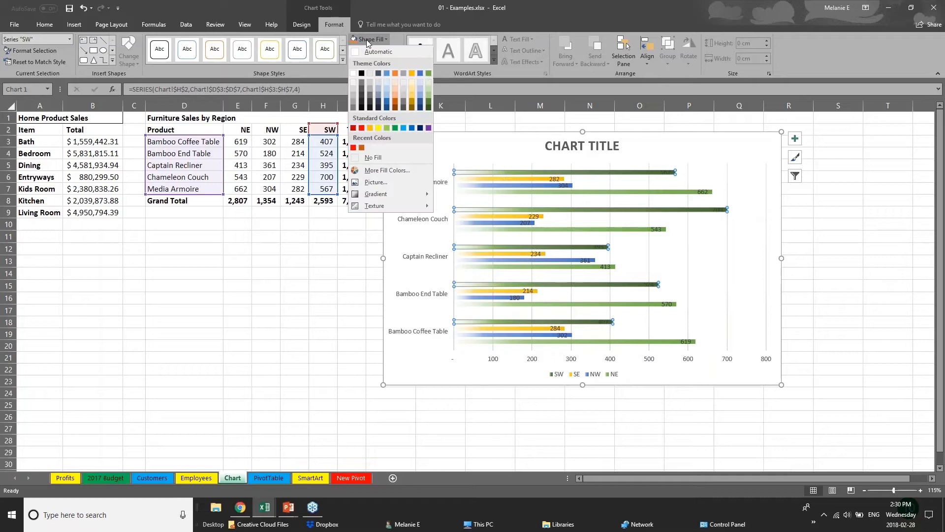
{"action": "left_click", "coordinate": [396, 103]}
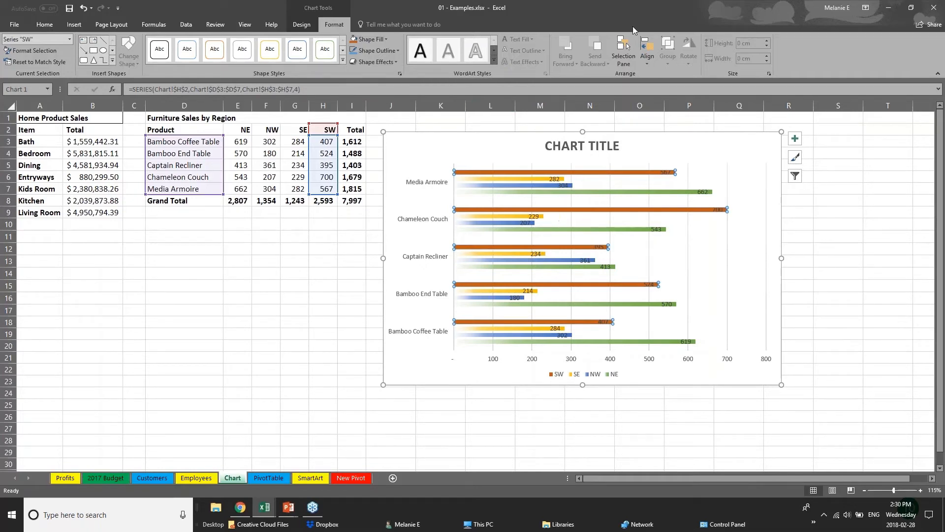
{"action": "left_click", "coordinate": [567, 146]}
Step: Replace the chart title with 'SALES DATA'
{"action": "triple_click", "coordinate": [567, 146]}
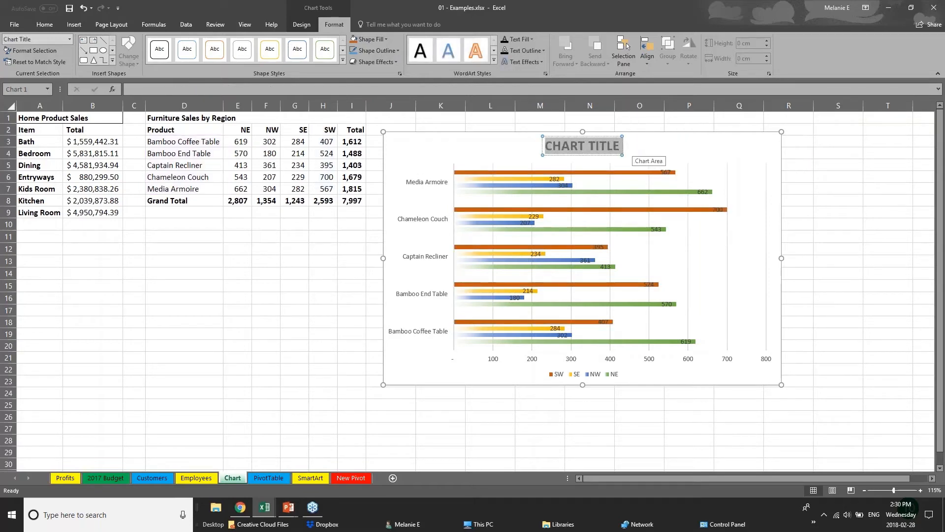
{"action": "type", "text": "SALES D"}
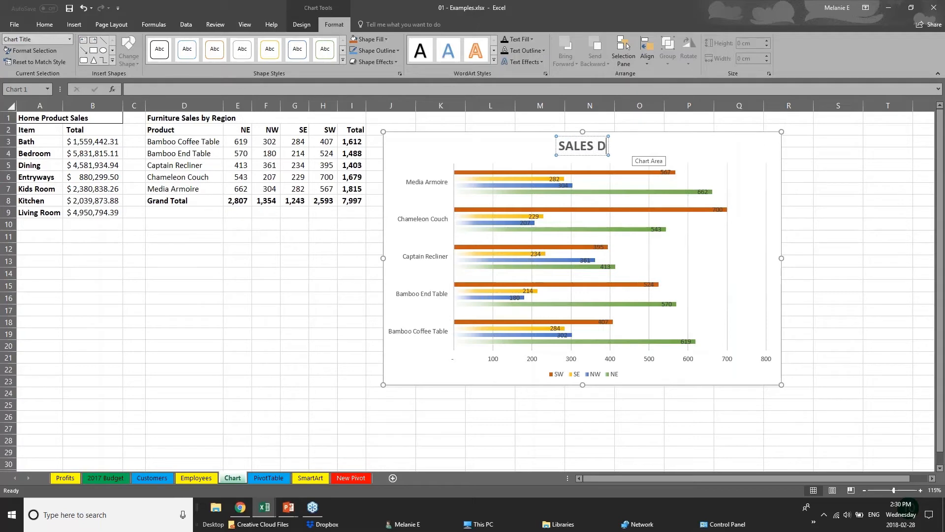
{"action": "type", "text": "ATA"}
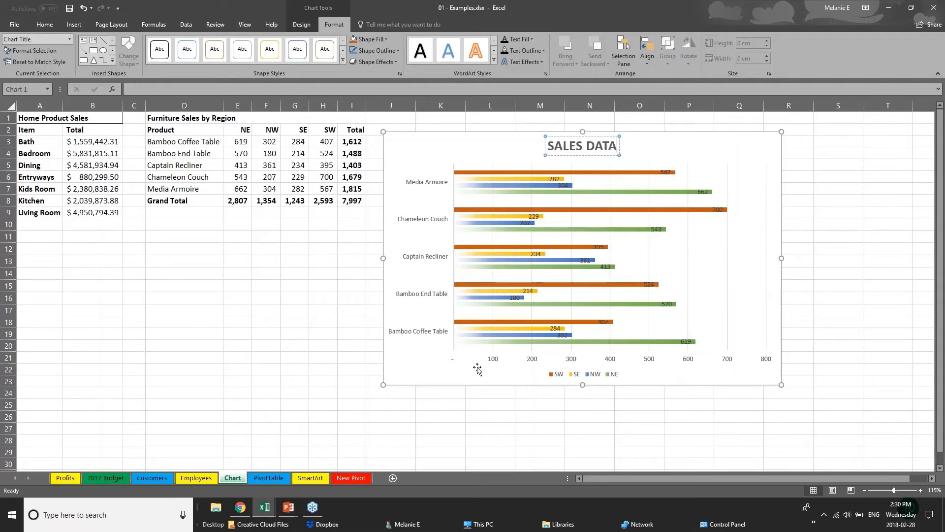
{"action": "left_click", "coordinate": [494, 362]}
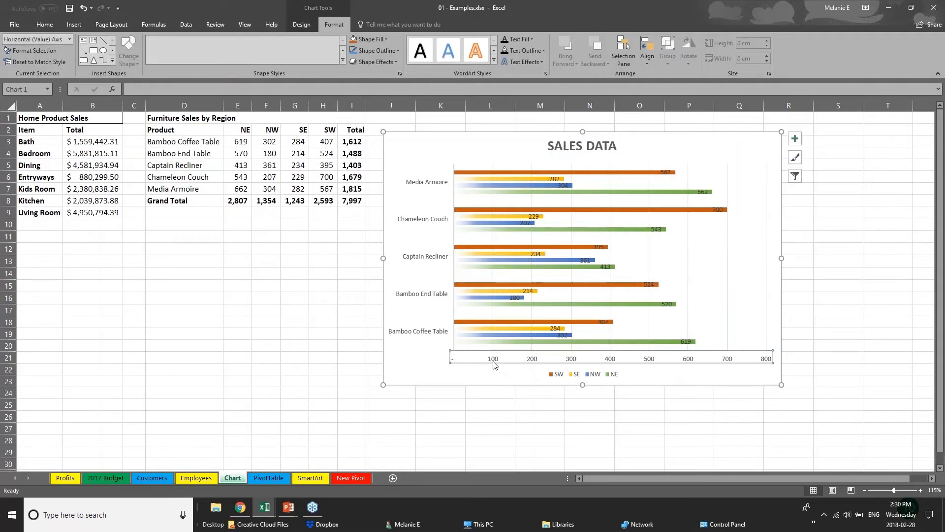
Step: Enlarge the product category labels to font size 11
{"action": "left_click", "coordinate": [447, 295]}
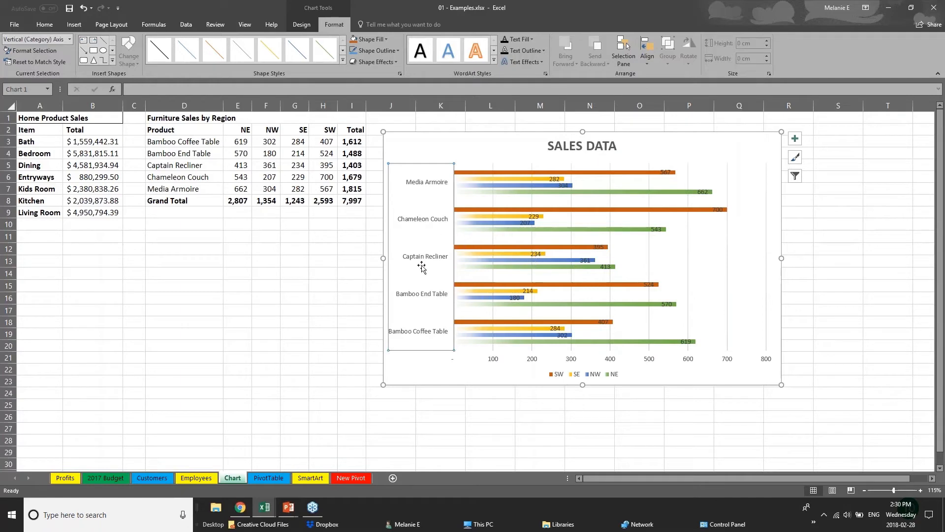
{"action": "left_click", "coordinate": [45, 24]}
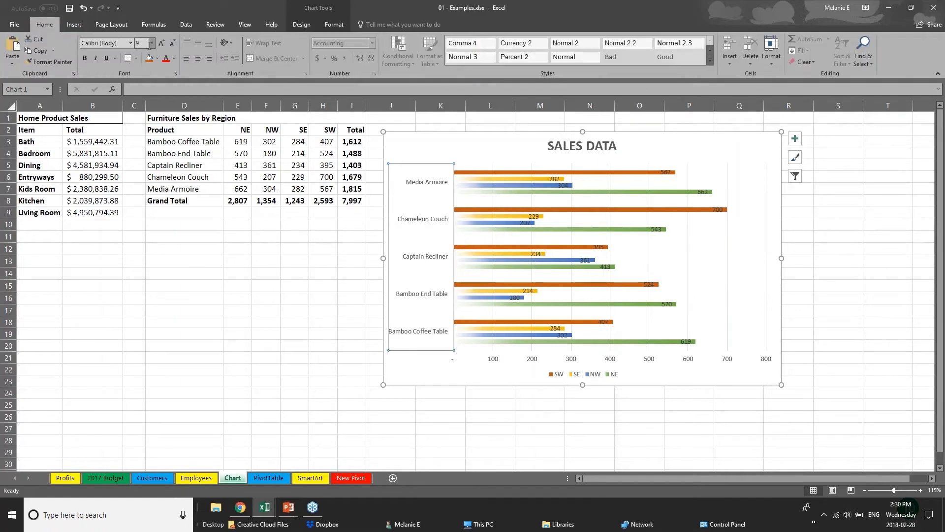
{"action": "left_click", "coordinate": [161, 43]}
{"action": "left_click", "coordinate": [162, 43]}
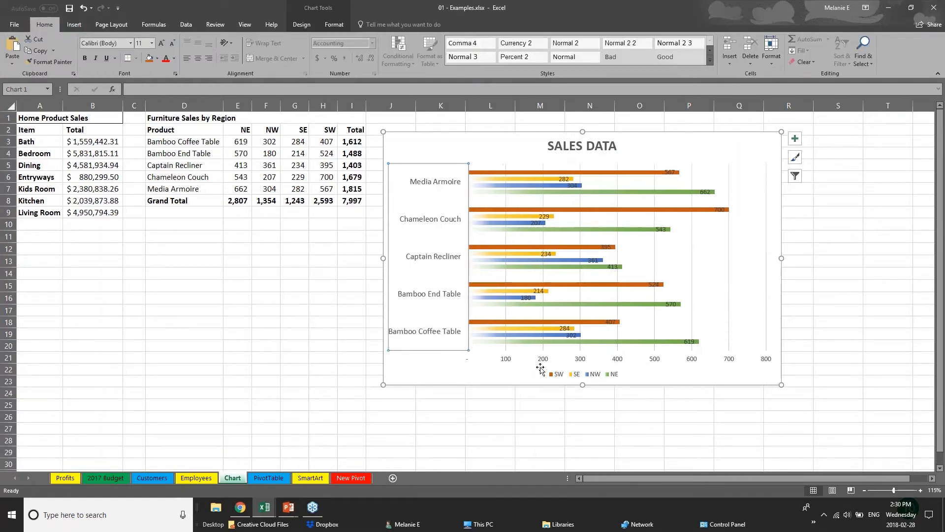
{"action": "left_click", "coordinate": [512, 361]}
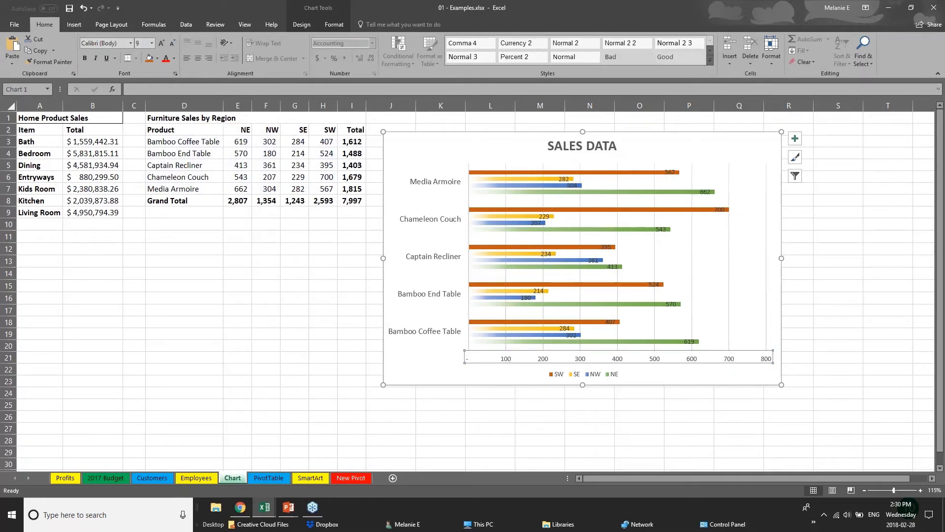
Step: Move the Chameleon Couch 700 label past its bar's end and delete the horizontal value axis
{"action": "left_click", "coordinate": [719, 209]}
{"action": "left_click", "coordinate": [719, 209]}
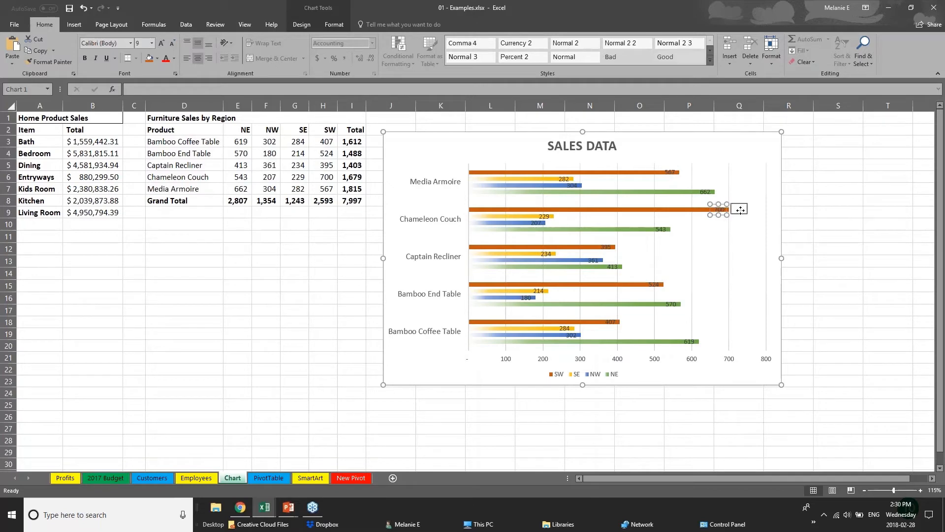
{"action": "left_click_drag", "start_coordinate": [741, 210], "coordinate": [741, 209]}
{"action": "left_click", "coordinate": [673, 174]}
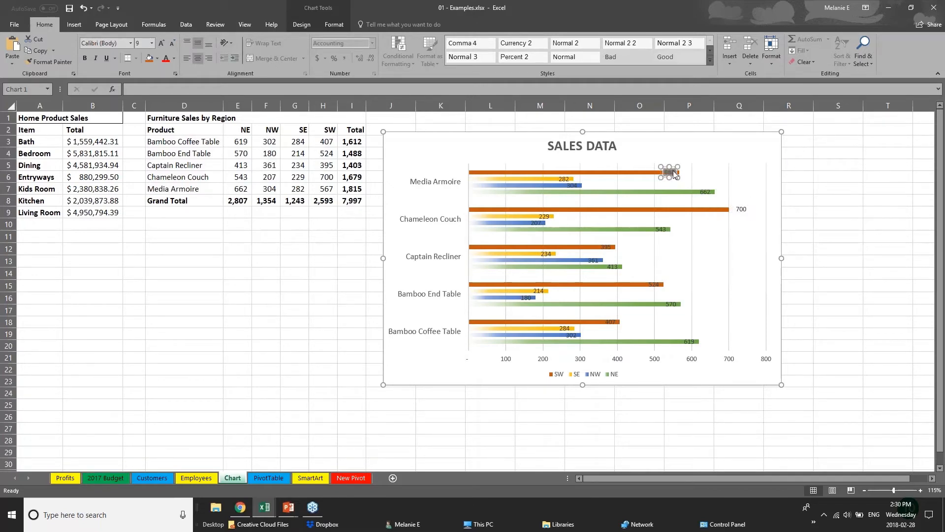
{"action": "left_click", "coordinate": [616, 364]}
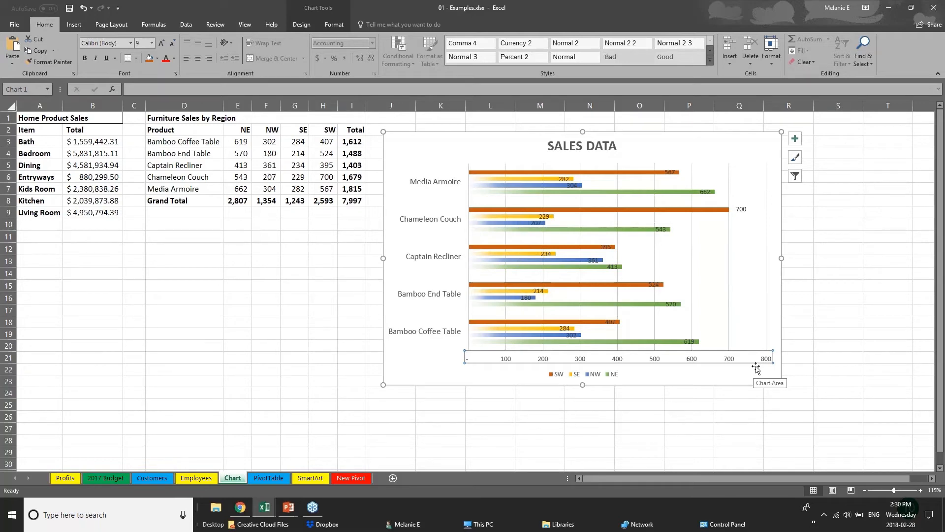
{"action": "key", "text": "Delete"}
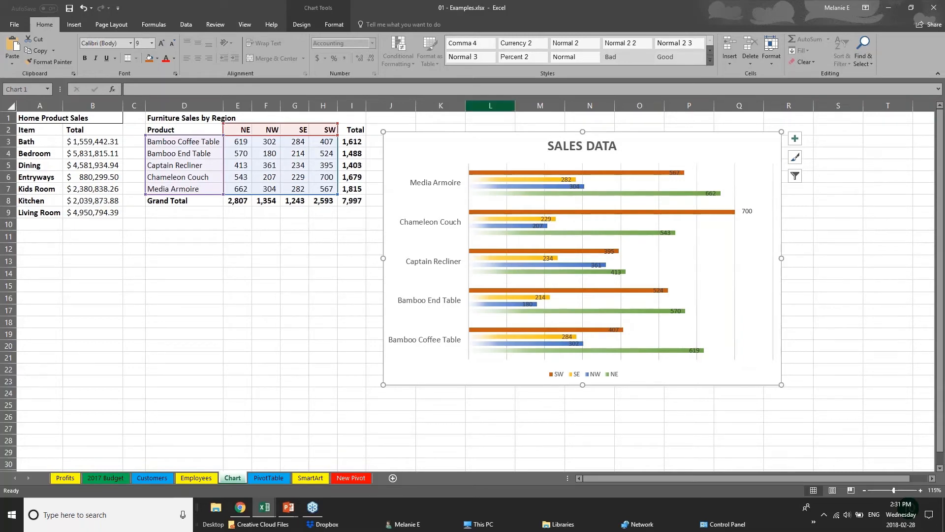
Step: Switch between chart design and format options, then reselect the chart's SW series
{"action": "left_click", "coordinate": [302, 24]}
{"action": "left_click", "coordinate": [335, 25]}
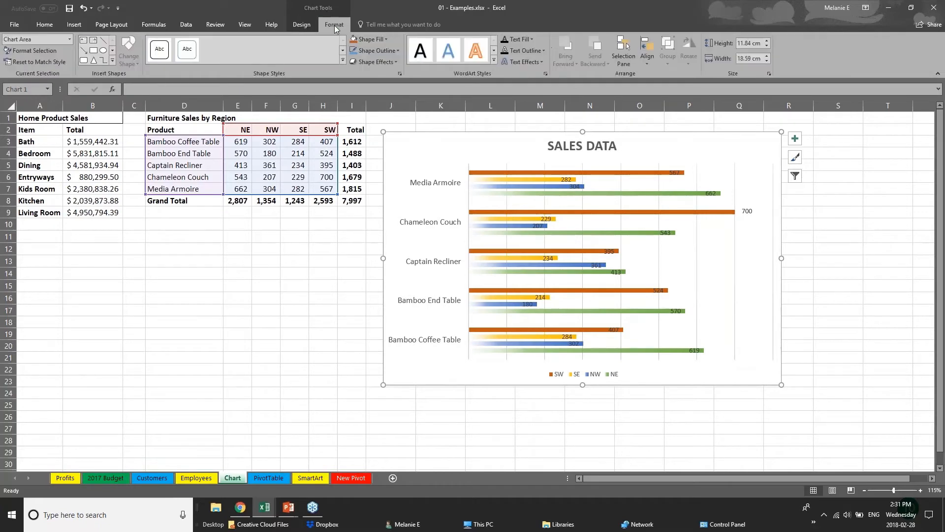
{"action": "left_click", "coordinate": [302, 25]}
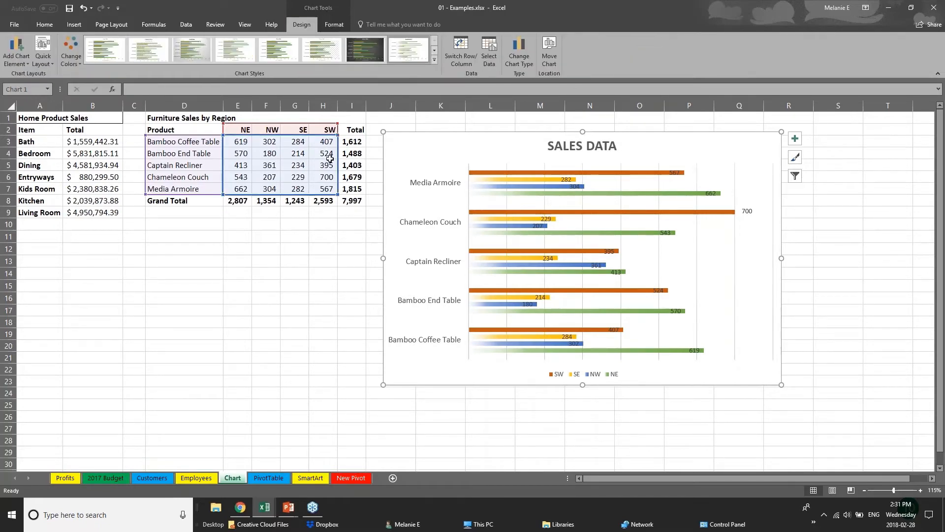
{"action": "left_click", "coordinate": [298, 143]}
{"action": "left_click", "coordinate": [467, 171]}
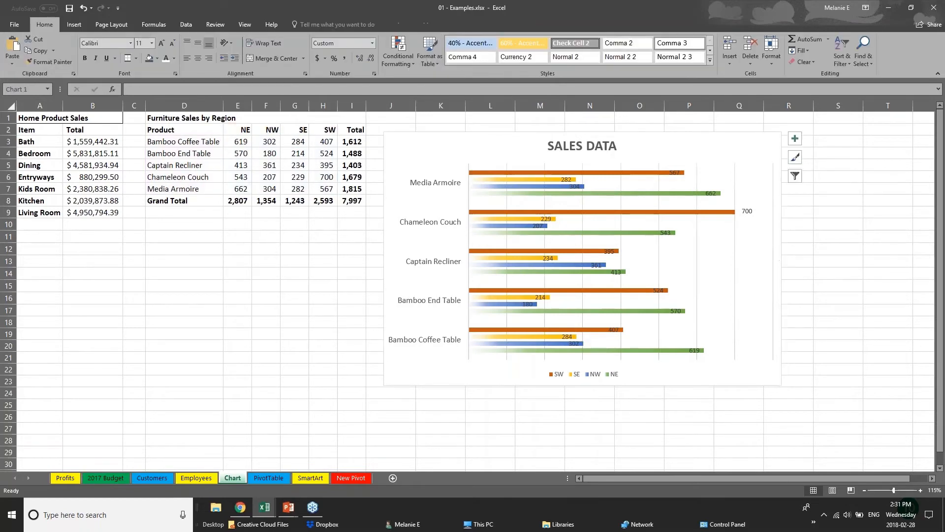
{"action": "left_click", "coordinate": [530, 173]}
Step: Enter 181 as Bamboo End Table's NW sales in F4, then return to the PowerPoint slideshow
{"action": "left_click", "coordinate": [540, 181]}
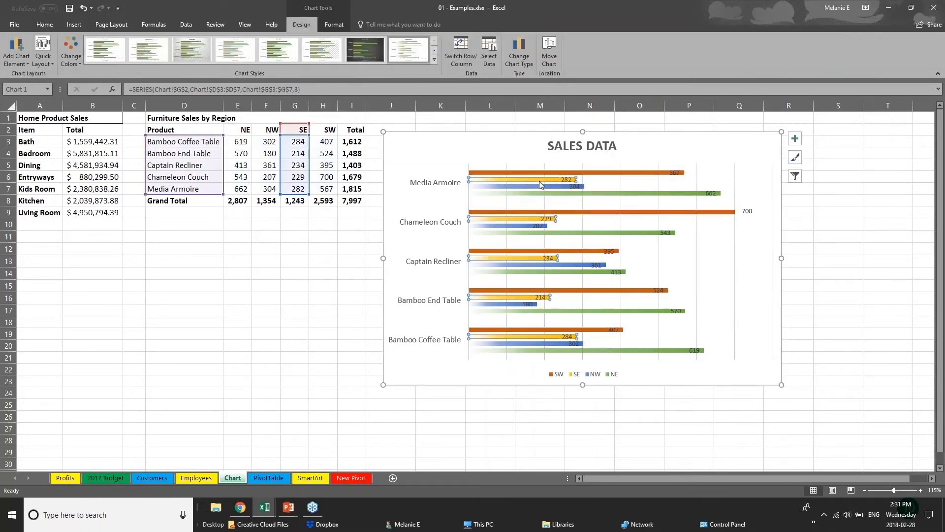
{"action": "left_click", "coordinate": [544, 188]}
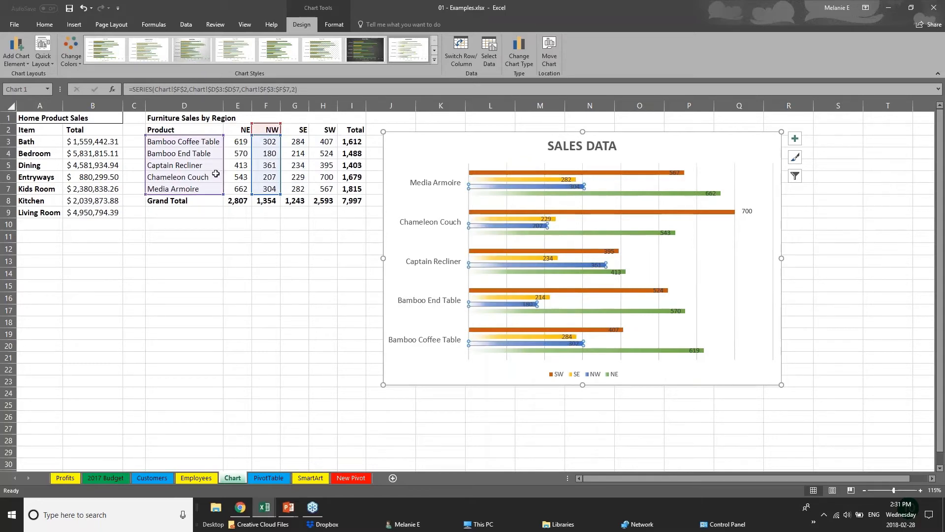
{"action": "left_click", "coordinate": [271, 154]}
{"action": "type", "text": "1"}
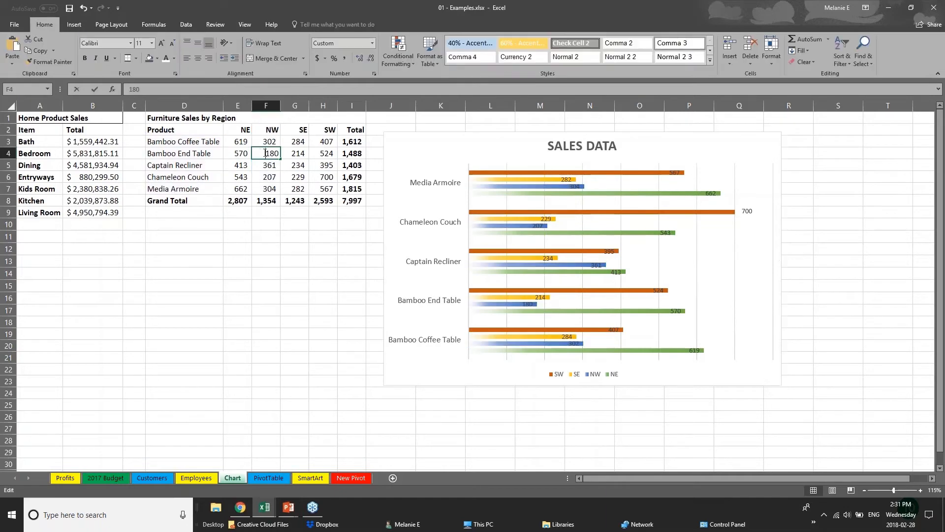
{"action": "type", "text": "81"}
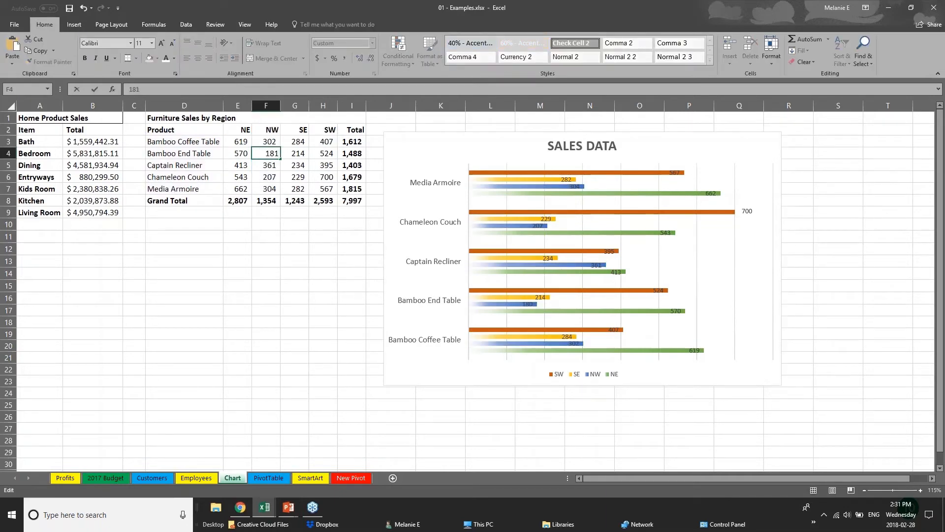
{"action": "key", "text": "Return"}
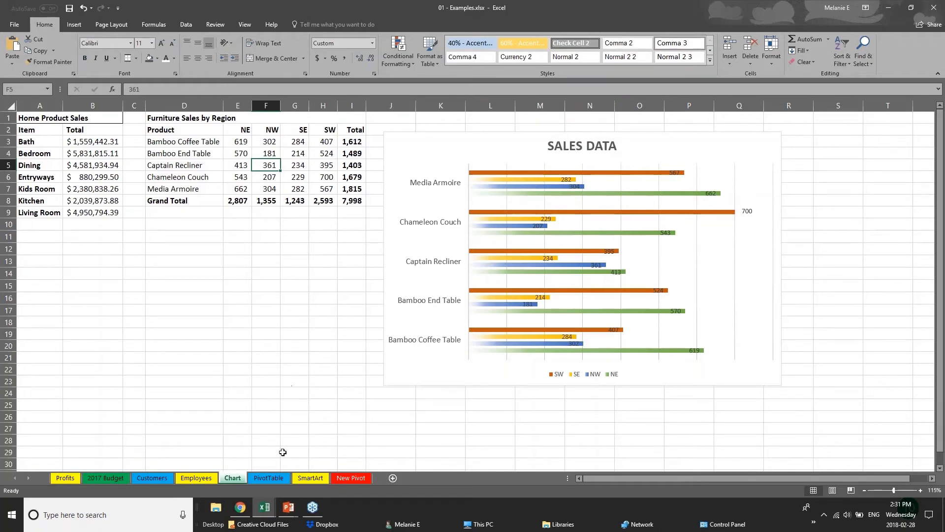
{"action": "mouse_move", "coordinate": [289, 507]}
{"action": "left_click", "coordinate": [338, 463]}
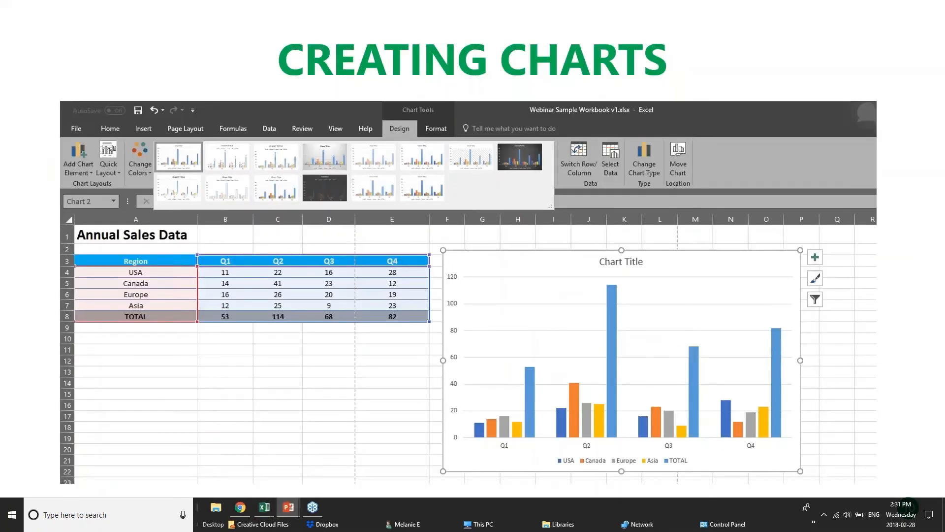
Step: Advance to the CREATING TABLES slide and bring the Webinar Sample Workbook Excel window forward
{"action": "key", "text": "Right"}
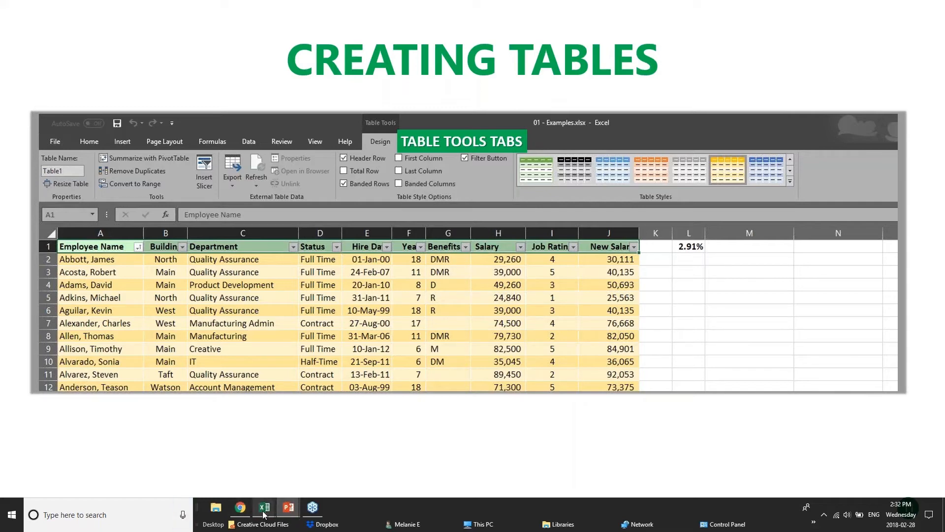
{"action": "mouse_move", "coordinate": [259, 518]}
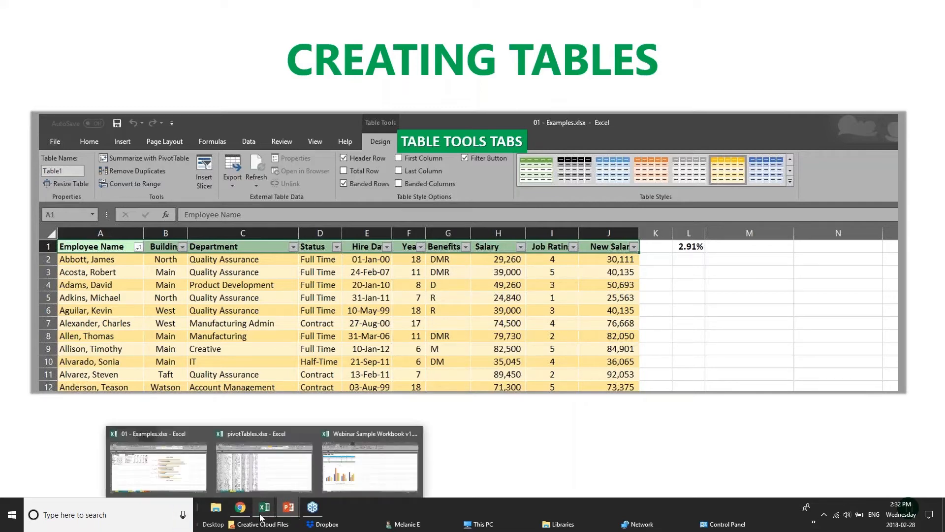
{"action": "left_click", "coordinate": [363, 469]}
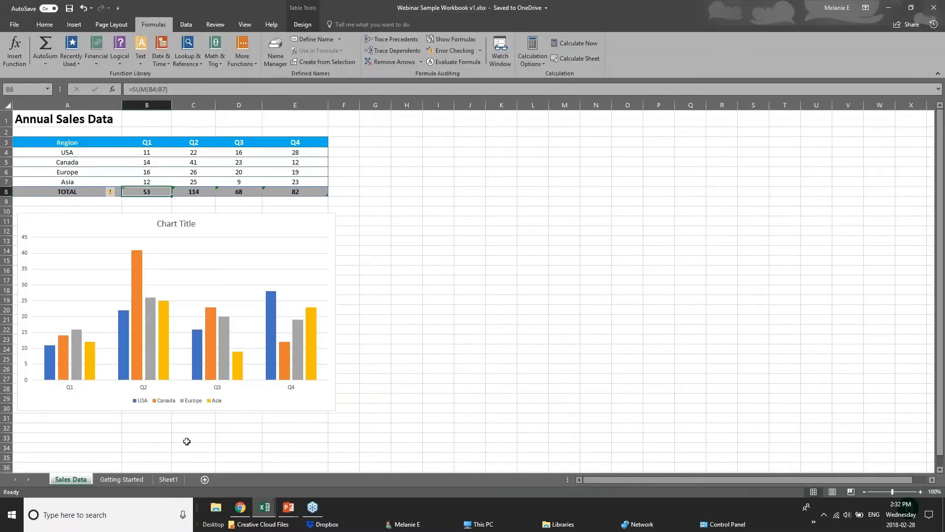
Step: Open the 01 - Examples workbook's Customers sheet and scroll through the customer list
{"action": "mouse_move", "coordinate": [264, 507]}
{"action": "left_click", "coordinate": [197, 460]}
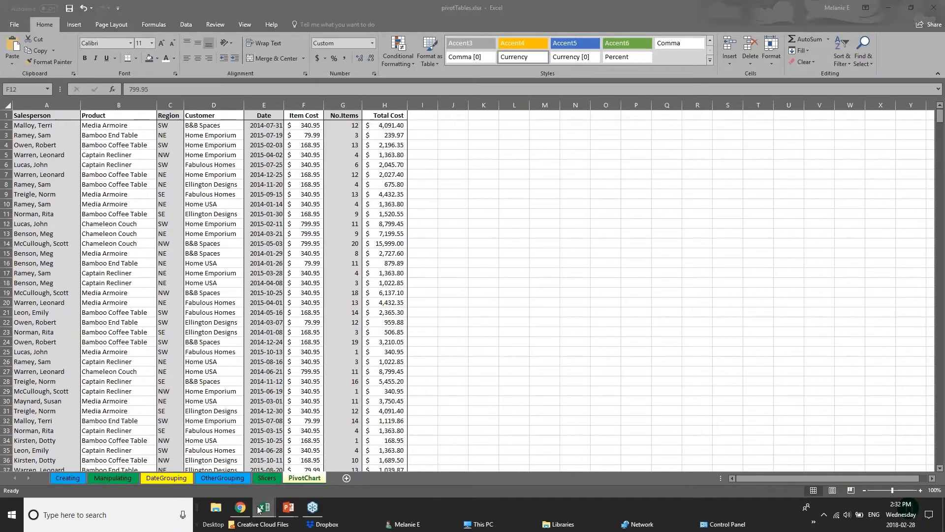
{"action": "left_click", "coordinate": [276, 485]}
{"action": "left_click", "coordinate": [152, 477]}
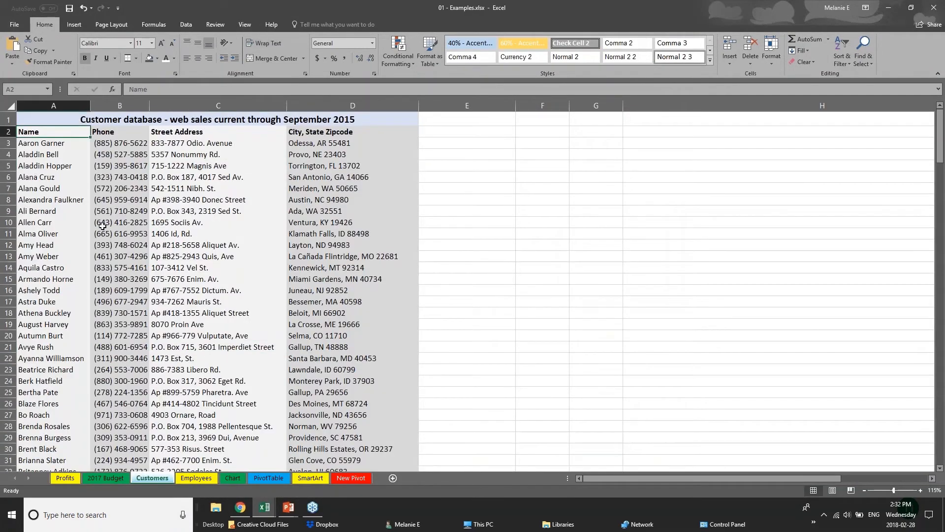
{"action": "scroll", "coordinate": [102, 225], "scroll_direction": "down", "scroll_amount": 20}
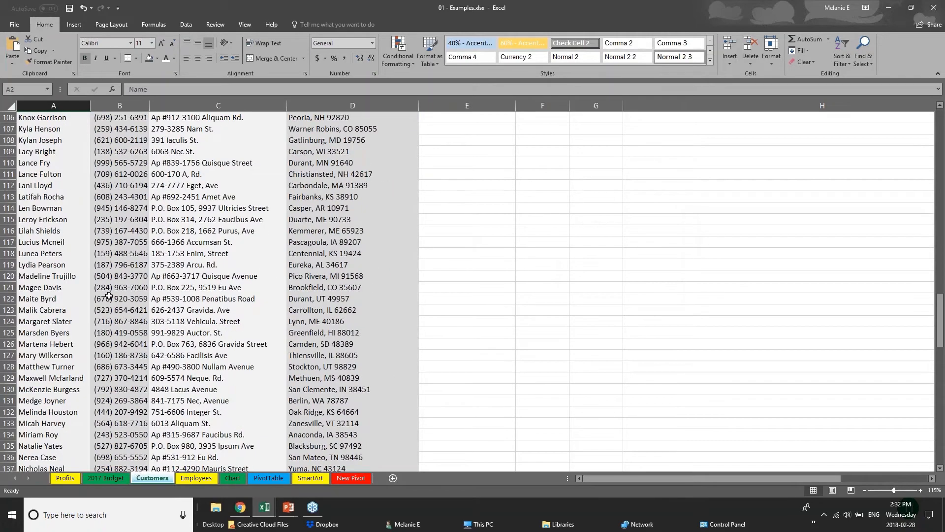
{"action": "scroll", "coordinate": [109, 296], "scroll_direction": "down", "scroll_amount": 20}
{"action": "left_click_drag", "start_coordinate": [940, 442], "coordinate": [938, 118]}
{"action": "left_click", "coordinate": [47, 165]}
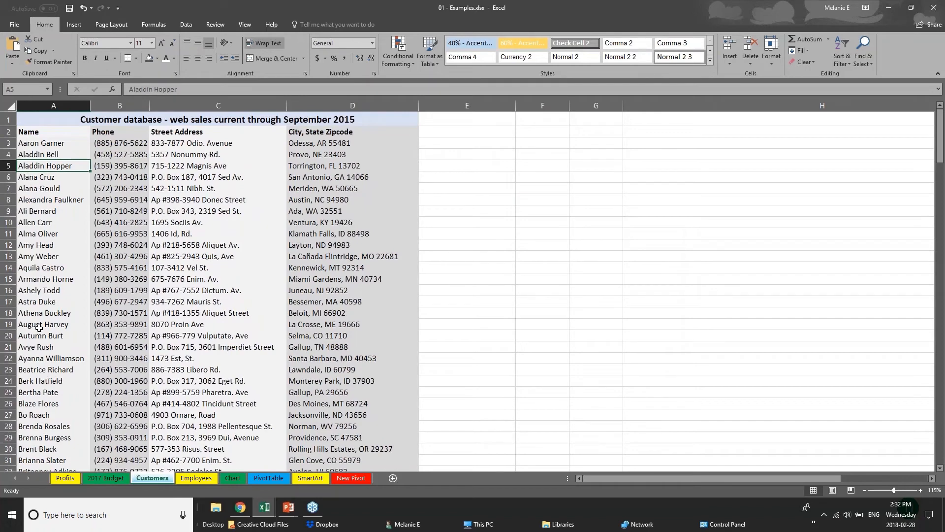
{"action": "scroll", "coordinate": [39, 328], "scroll_direction": "down", "scroll_amount": 2}
{"action": "scroll", "coordinate": [41, 328], "scroll_direction": "up", "scroll_amount": 2}
Step: Select the whole worksheet and insert a table with headers, accepting the large-operation warning
{"action": "left_click", "coordinate": [10, 106]}
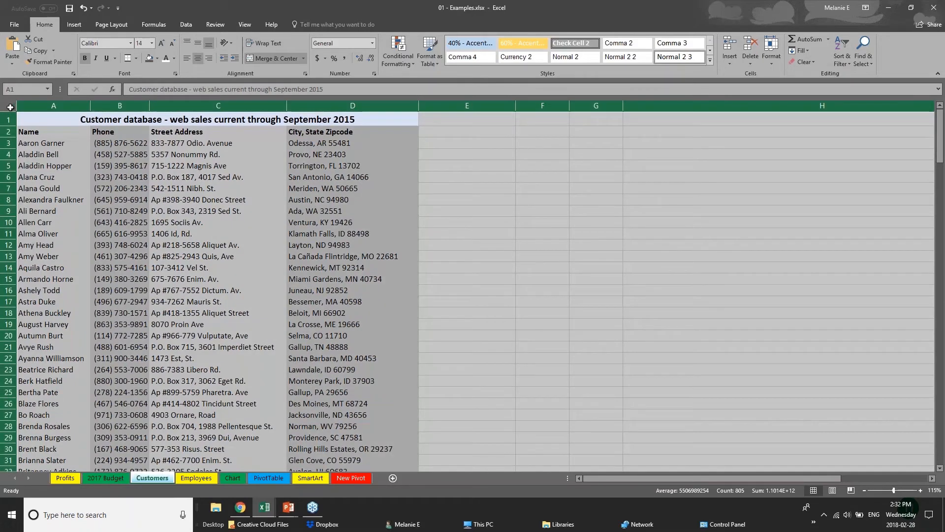
{"action": "left_click", "coordinate": [73, 25]}
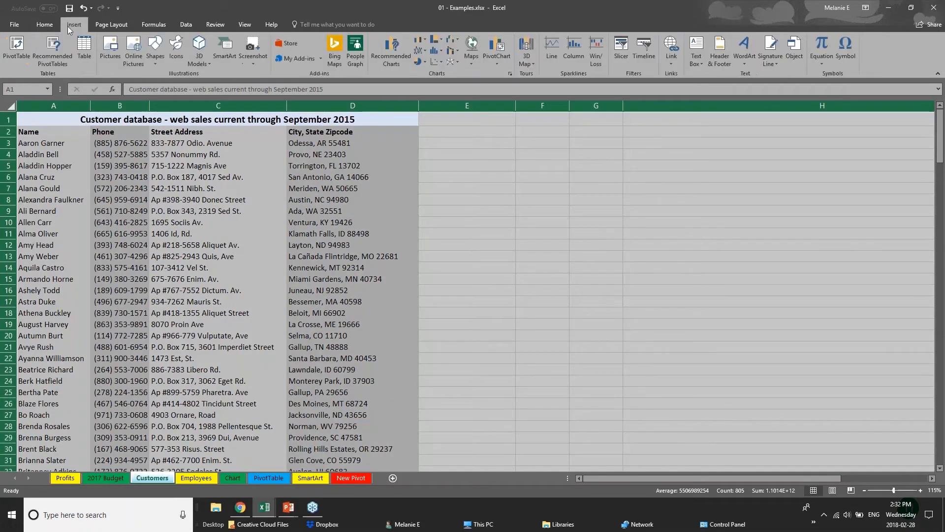
{"action": "left_click", "coordinate": [85, 52]}
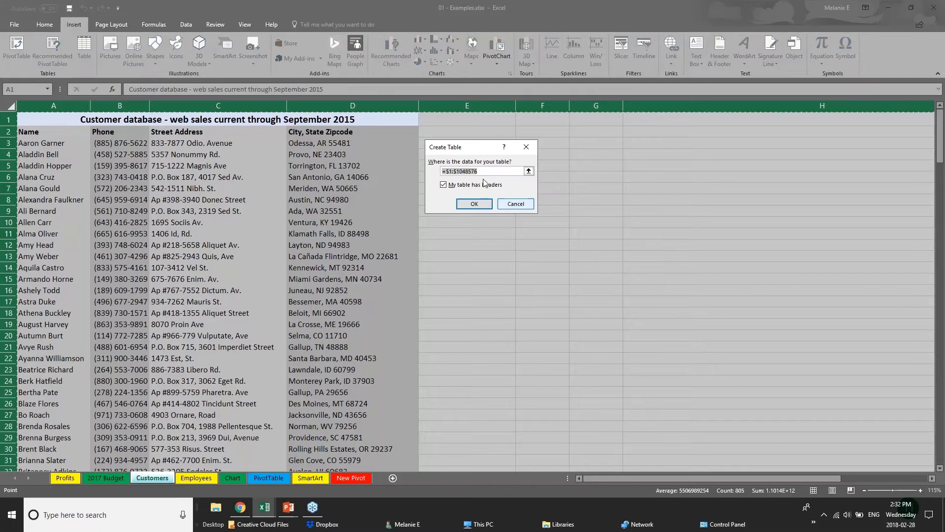
{"action": "left_click", "coordinate": [480, 207]}
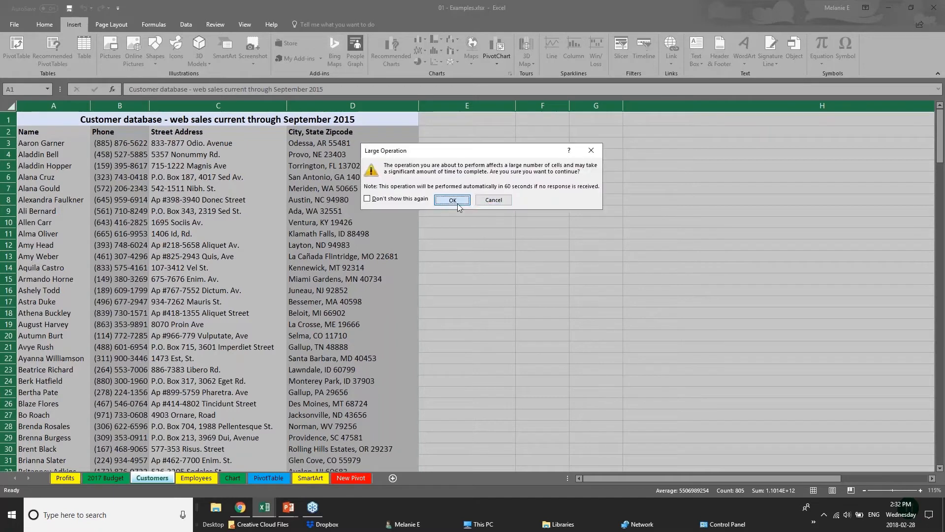
{"action": "left_click", "coordinate": [458, 204]}
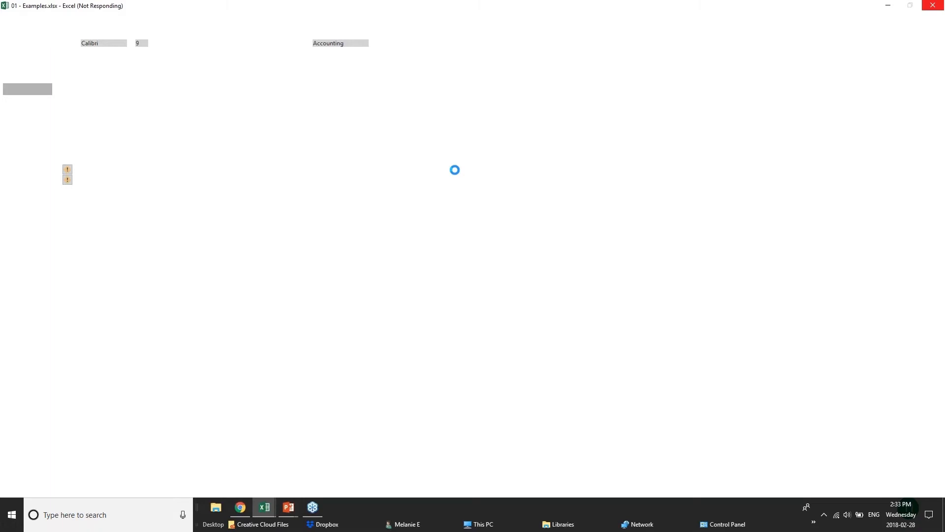
Step: Return to the full-screen CREATING TABLES slide in PowerPoint
{"action": "mouse_move", "coordinate": [289, 507]}
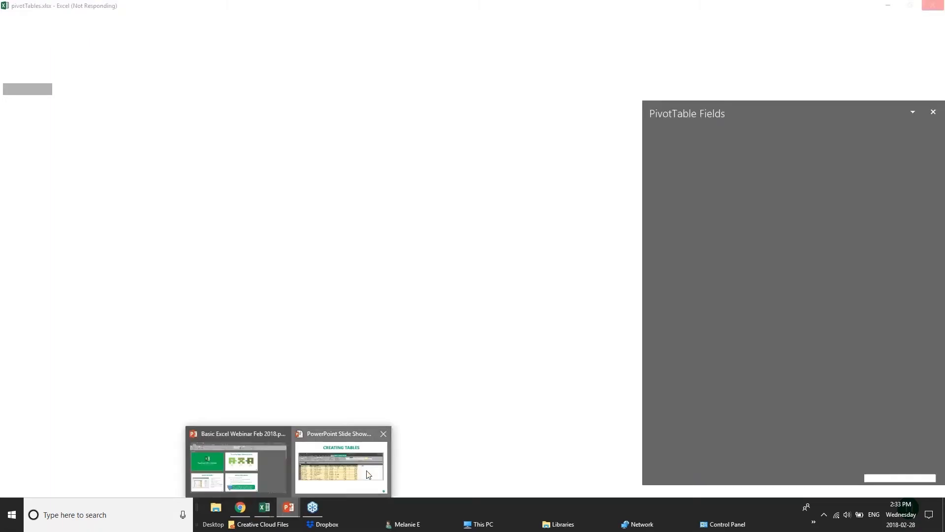
{"action": "left_click", "coordinate": [368, 474]}
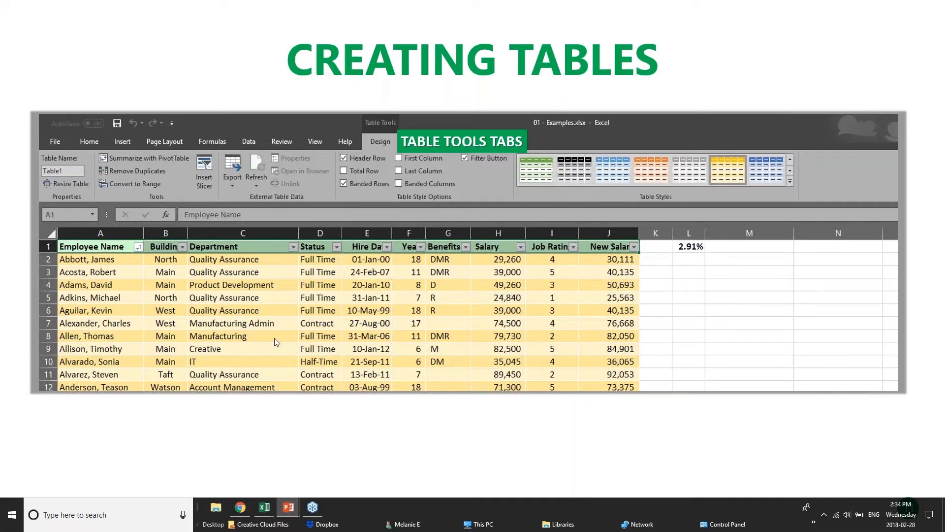
Step: Switch back to the 01 - Examples workbook and undo the whole-sheet table
{"action": "mouse_move", "coordinate": [268, 517]}
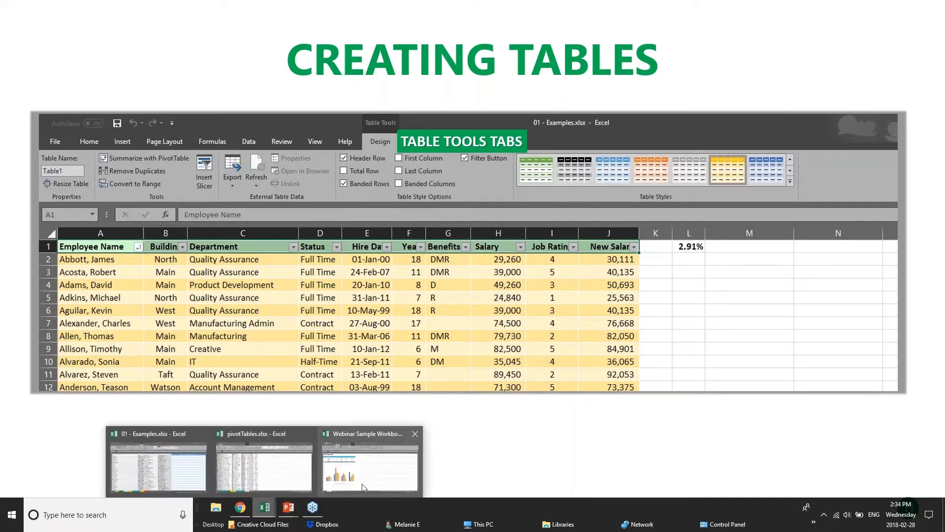
{"action": "left_click", "coordinate": [229, 463]}
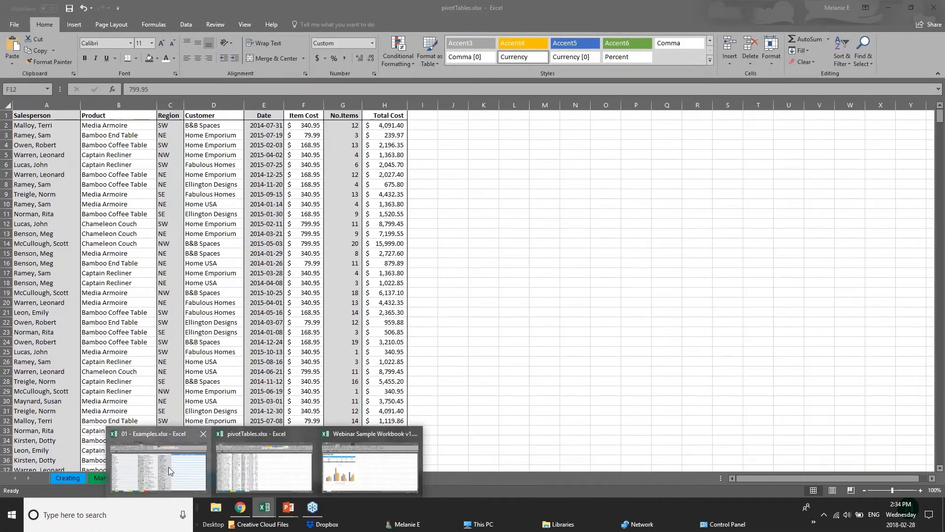
{"action": "left_click", "coordinate": [169, 467]}
{"action": "left_click", "coordinate": [604, 246]}
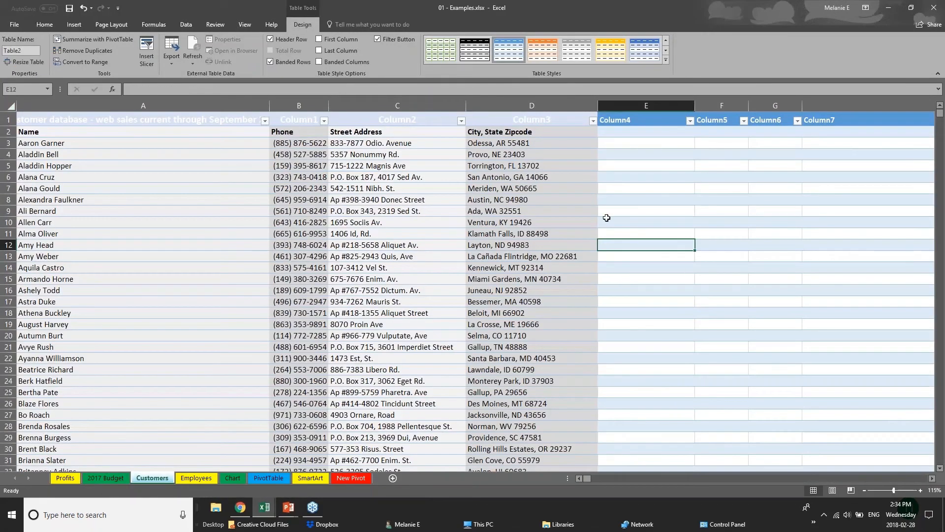
{"action": "key", "text": "ctrl+a"}
{"action": "key", "text": "ctrl+c"}
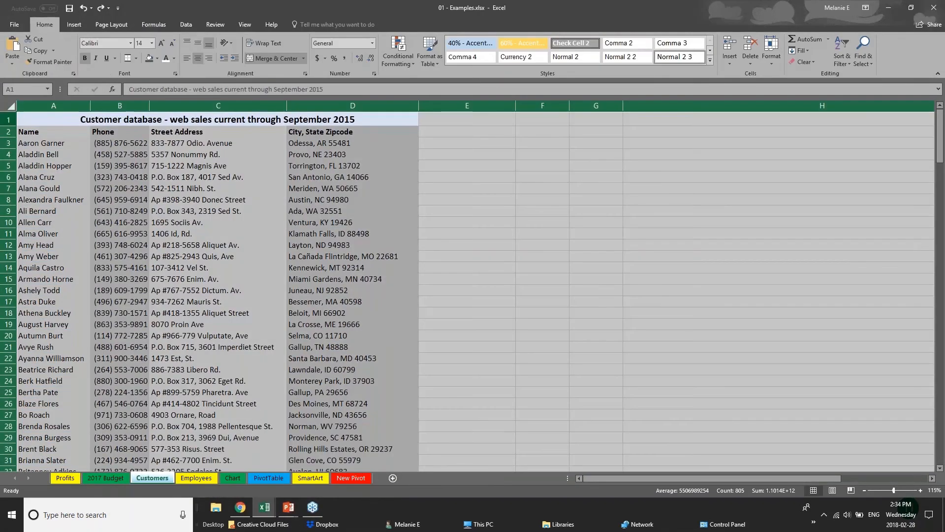
Step: Create a table over the title row A1:D1, then undo it and clear the selection
{"action": "left_click", "coordinate": [58, 121]}
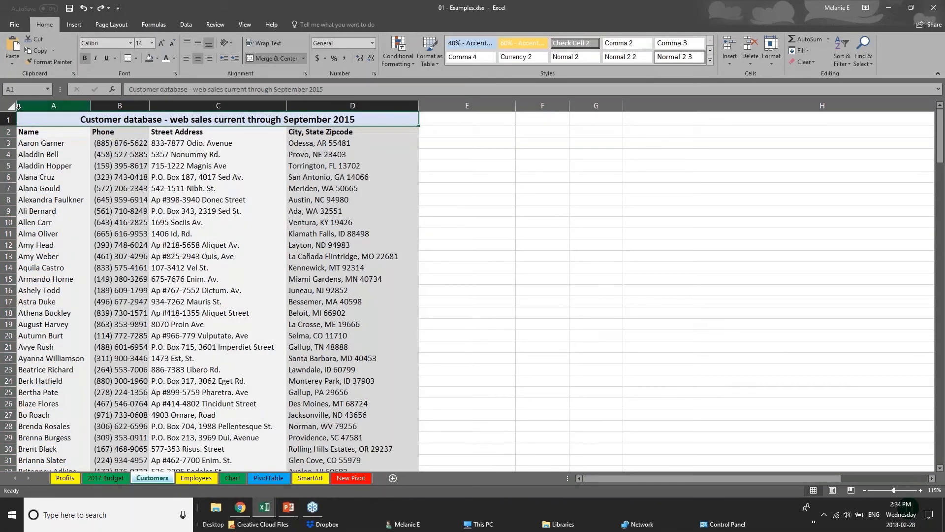
{"action": "key", "text": "ctrl+a"}
{"action": "left_click", "coordinate": [45, 123]}
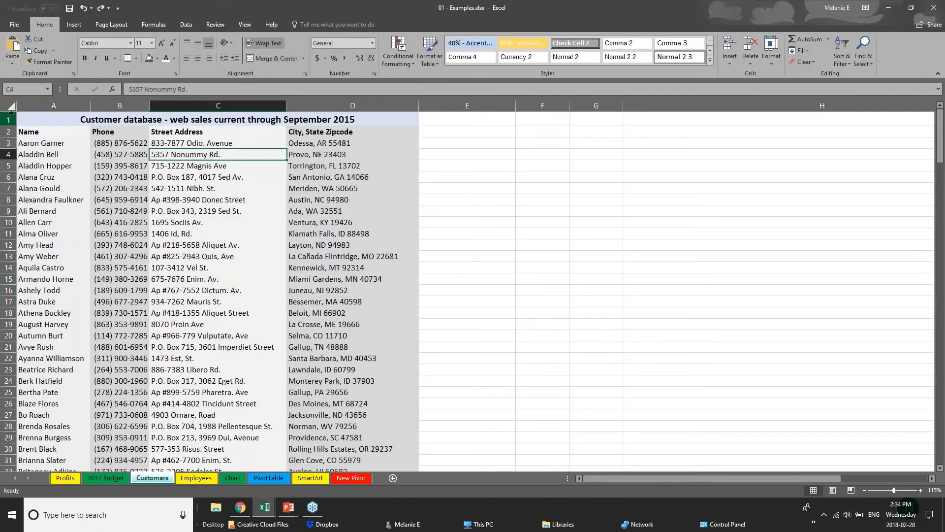
{"action": "left_click", "coordinate": [74, 25]}
{"action": "left_click", "coordinate": [90, 63]}
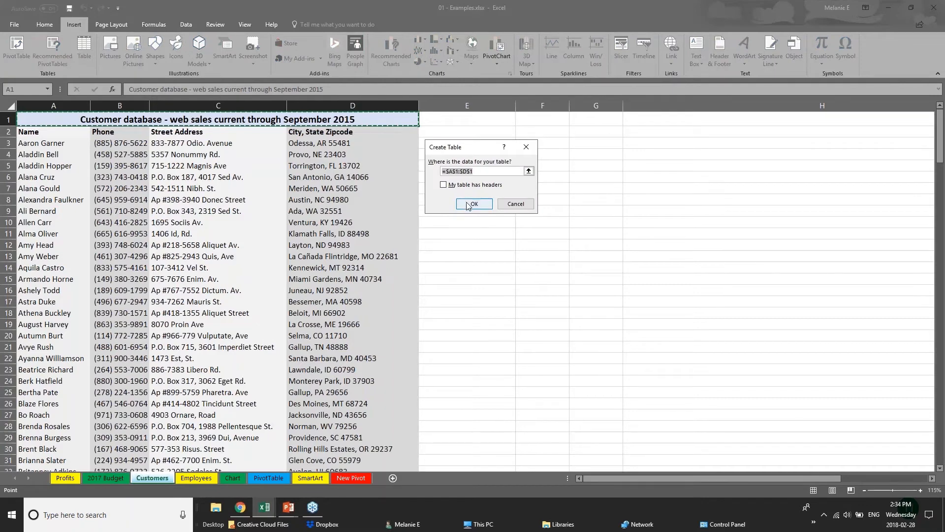
{"action": "left_click", "coordinate": [472, 204]}
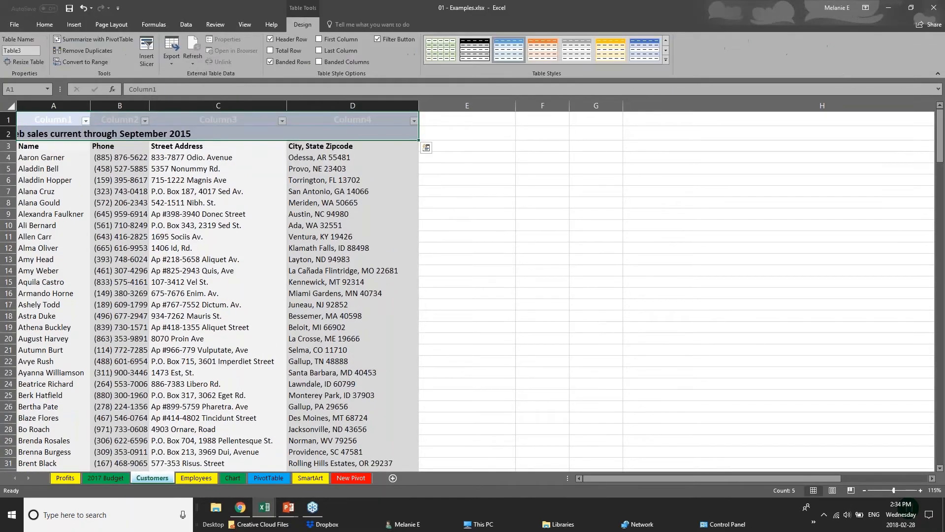
{"action": "key", "text": "ctrl+z"}
{"action": "left_click", "coordinate": [14, 108]}
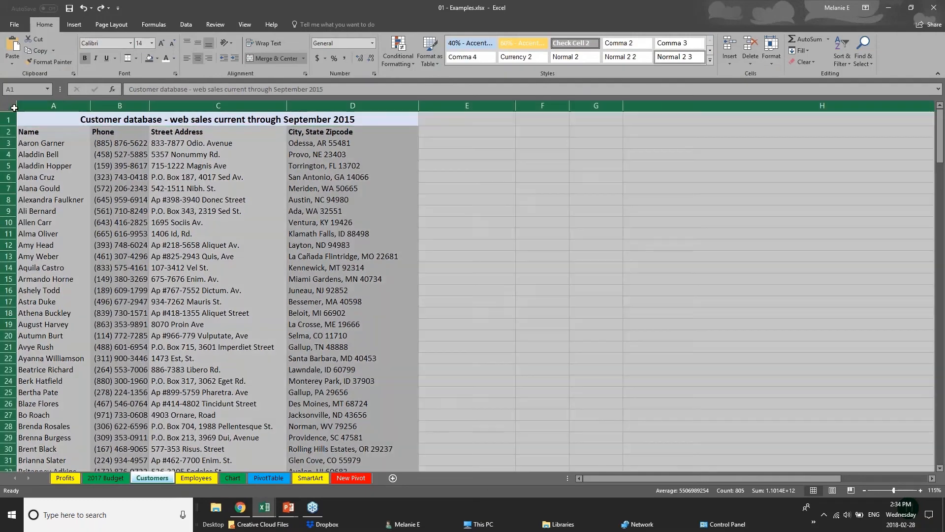
{"action": "left_click", "coordinate": [217, 369]}
Step: Convert the Furniture Sales by Region range D1:I8 on the Chart sheet into a table
{"action": "left_click", "coordinate": [234, 478]}
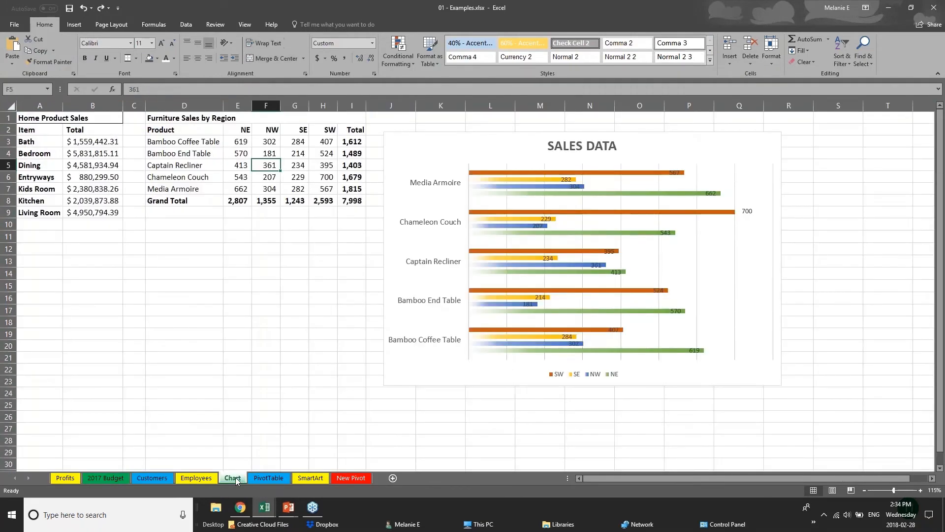
{"action": "left_click", "coordinate": [178, 123]}
{"action": "left_click_drag", "start_coordinate": [189, 128], "coordinate": [362, 201]}
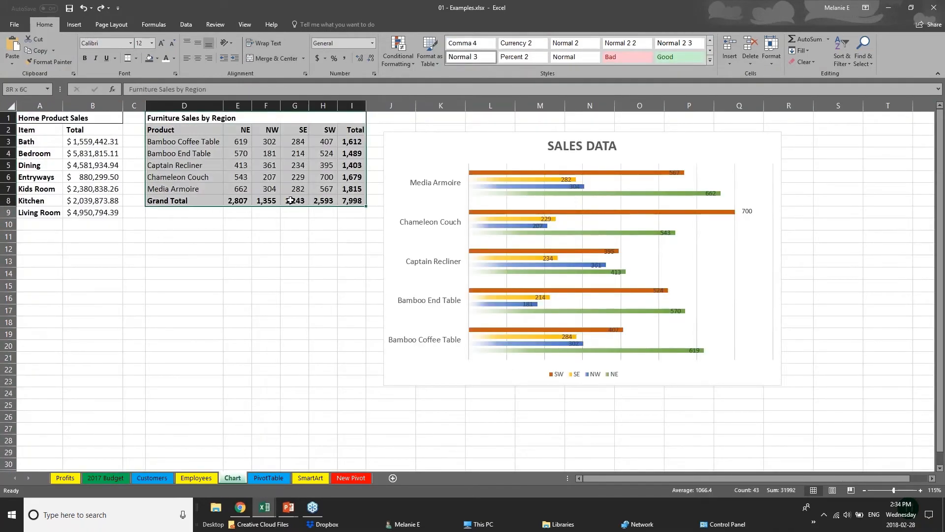
{"action": "left_click", "coordinate": [74, 25]}
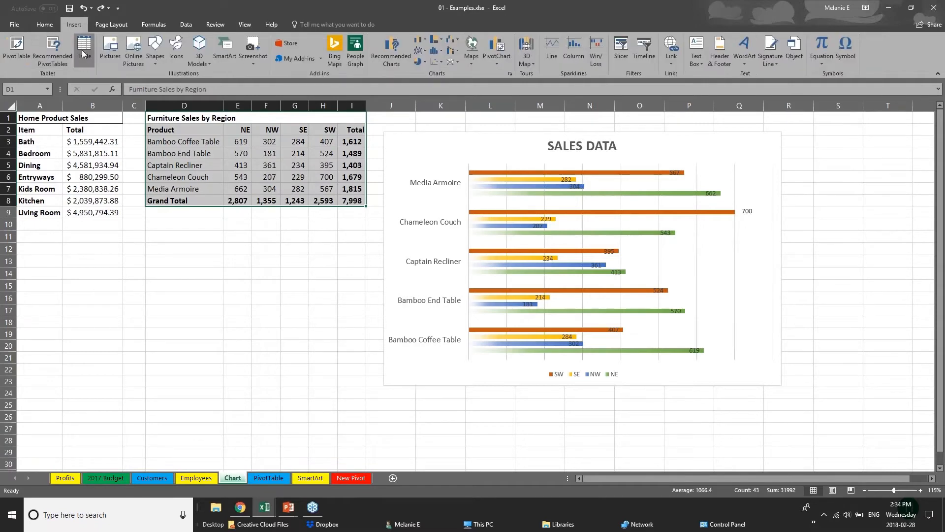
{"action": "left_click", "coordinate": [84, 50]}
{"action": "left_click", "coordinate": [478, 206]}
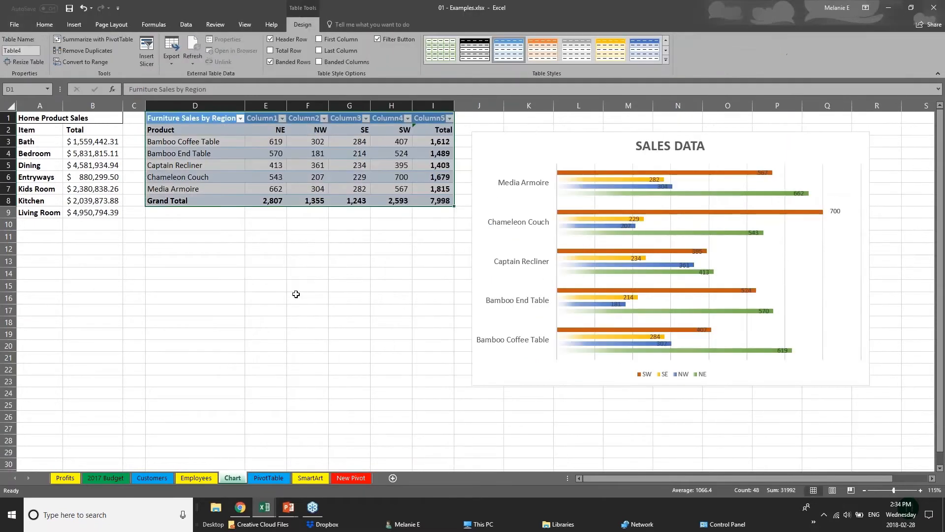
Step: Reselect the new table D1:I8 and expand the full Table Styles gallery
{"action": "left_click", "coordinate": [298, 297]}
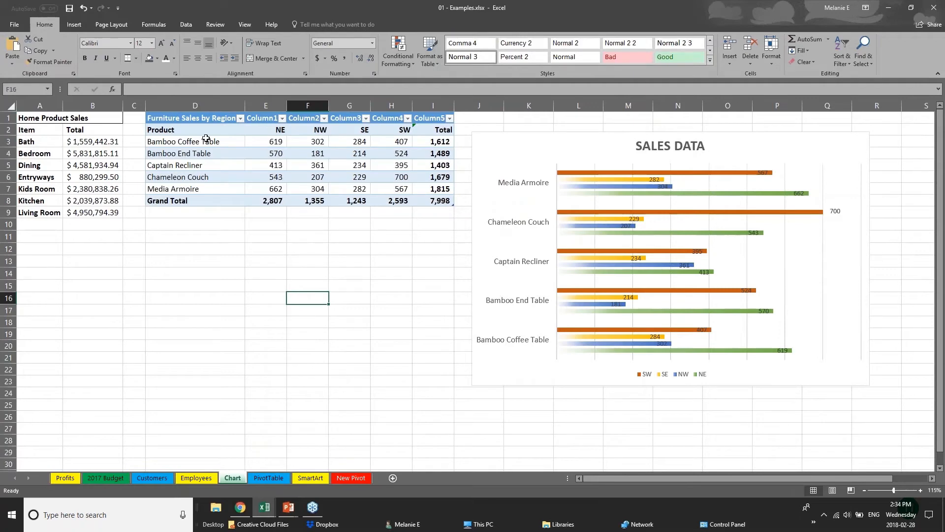
{"action": "left_click_drag", "start_coordinate": [212, 123], "coordinate": [447, 206]}
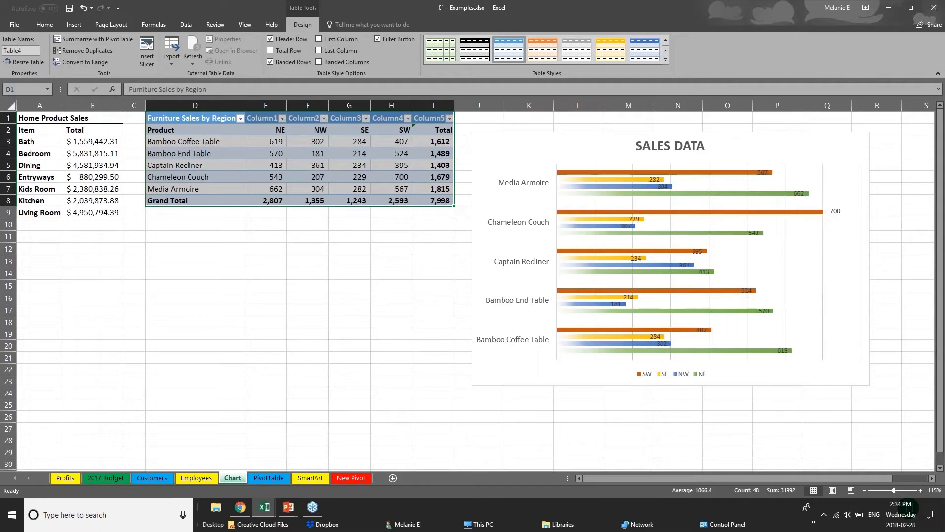
{"action": "left_click", "coordinate": [666, 61]}
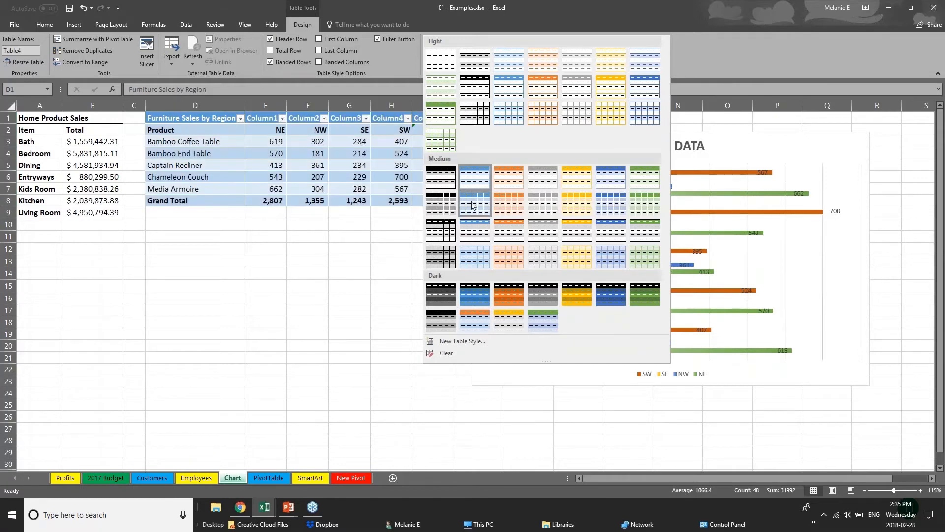
Step: Apply the orange Medium table style to Table4 and turn on First Column emphasis
{"action": "left_click", "coordinate": [515, 238]}
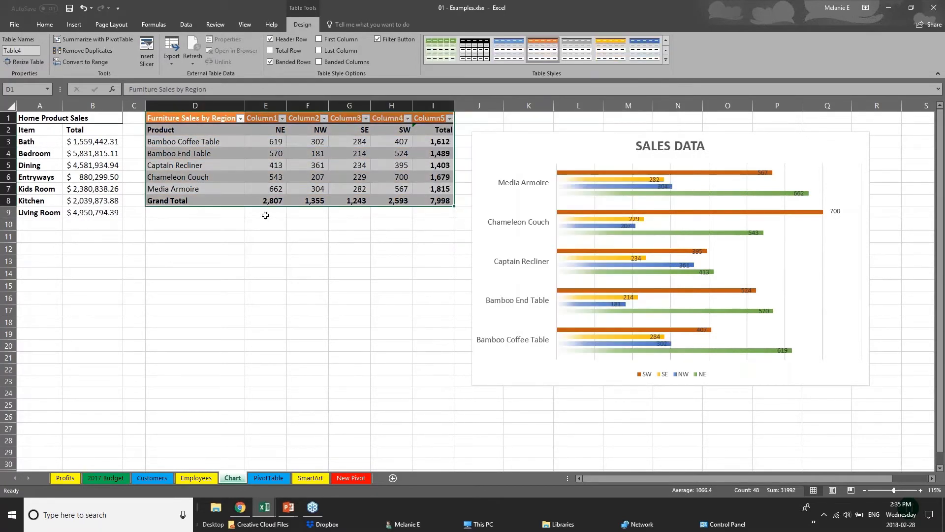
{"action": "left_click", "coordinate": [224, 201]}
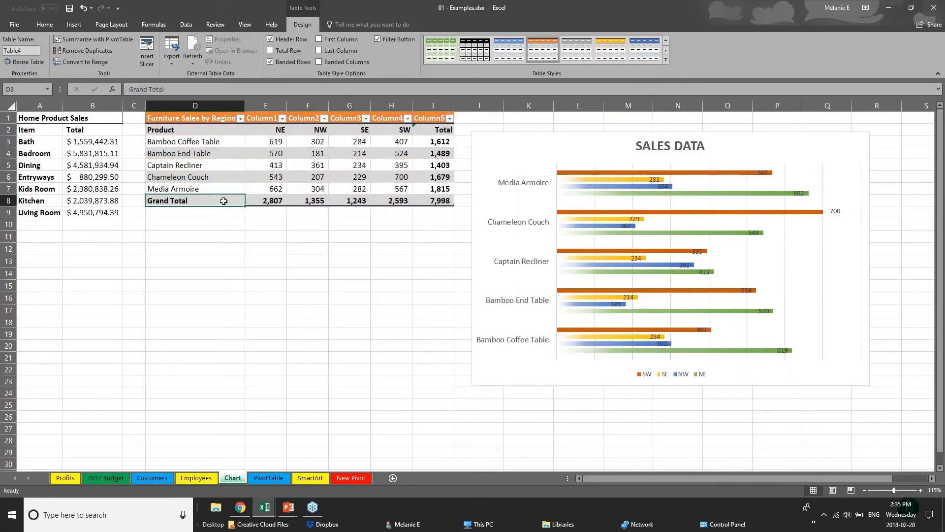
{"action": "left_click", "coordinate": [180, 129]}
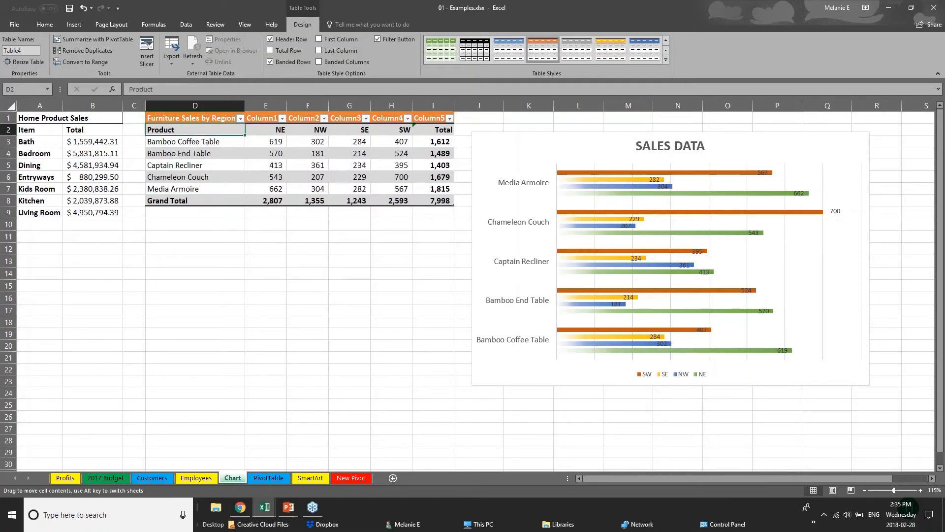
{"action": "left_click_drag", "start_coordinate": [206, 131], "coordinate": [205, 189]}
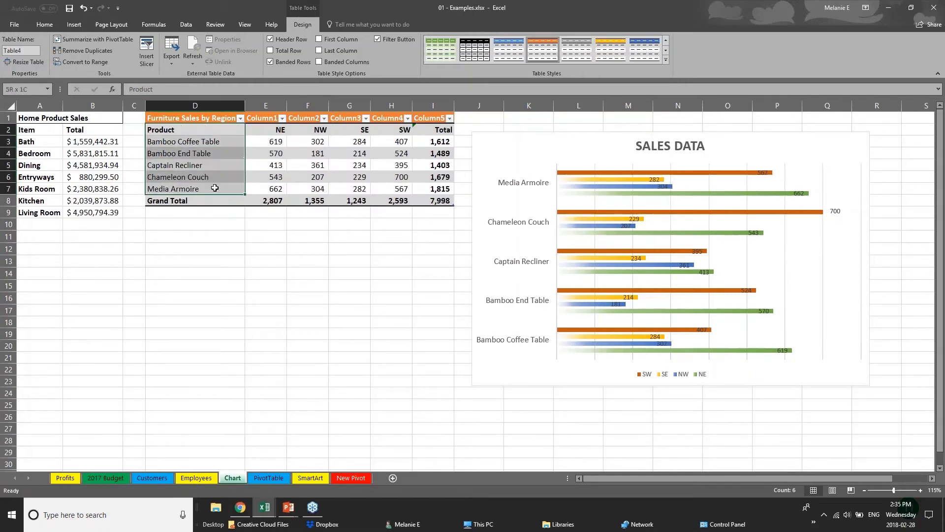
{"action": "left_click", "coordinate": [319, 40]}
{"action": "left_click", "coordinate": [247, 275]}
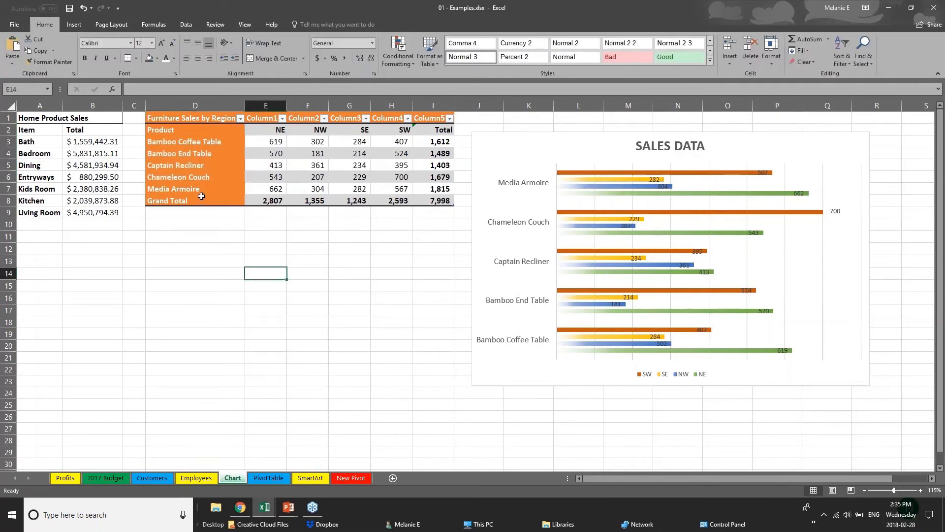
{"action": "left_click", "coordinate": [179, 121]}
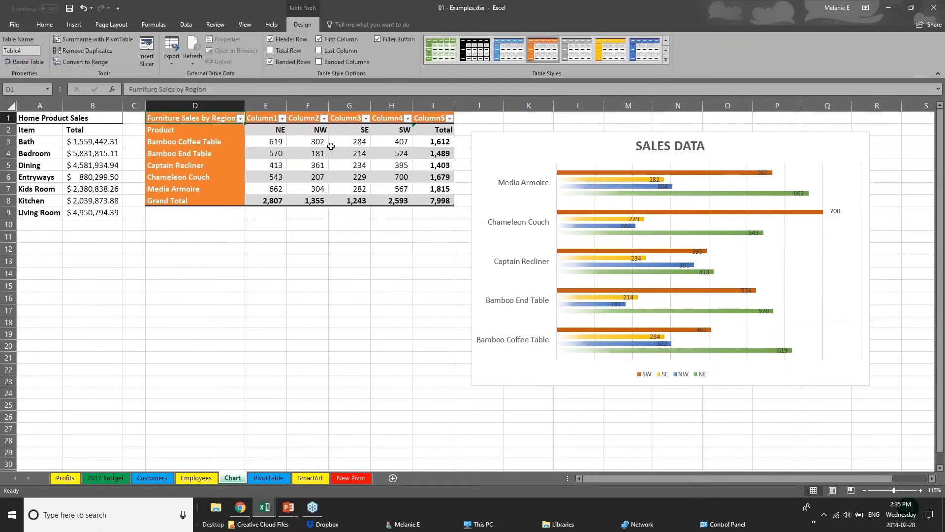
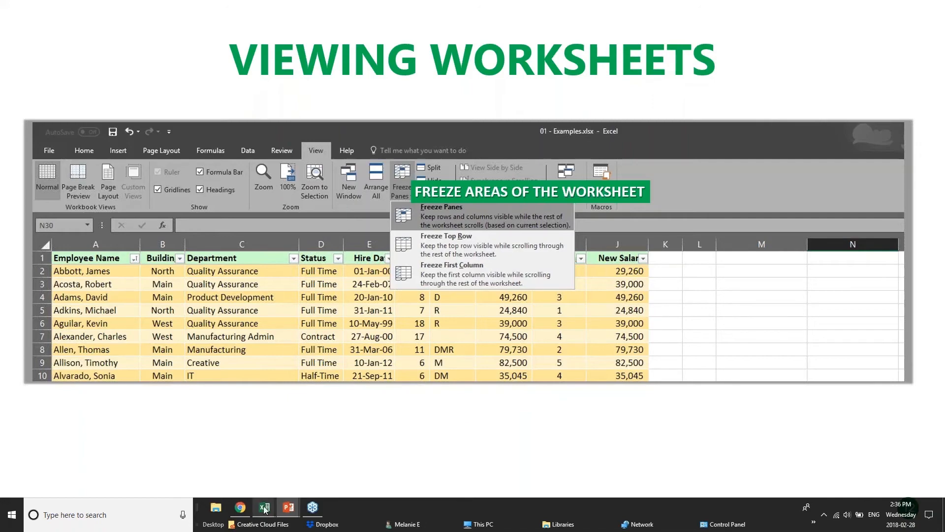
Step: Bring the pivotTables.xlsx workbook to the front from the Excel taskbar preview
{"action": "mouse_move", "coordinate": [264, 508]}
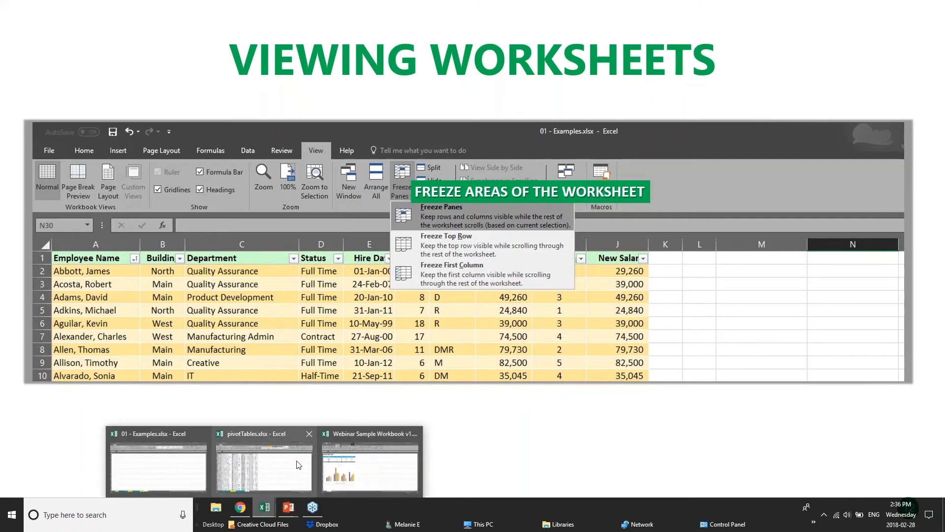
{"action": "left_click", "coordinate": [253, 474]}
Step: Scroll up and down through the sales rows on the PivotChart sheet
{"action": "scroll", "coordinate": [207, 286], "scroll_direction": "down", "scroll_amount": 20}
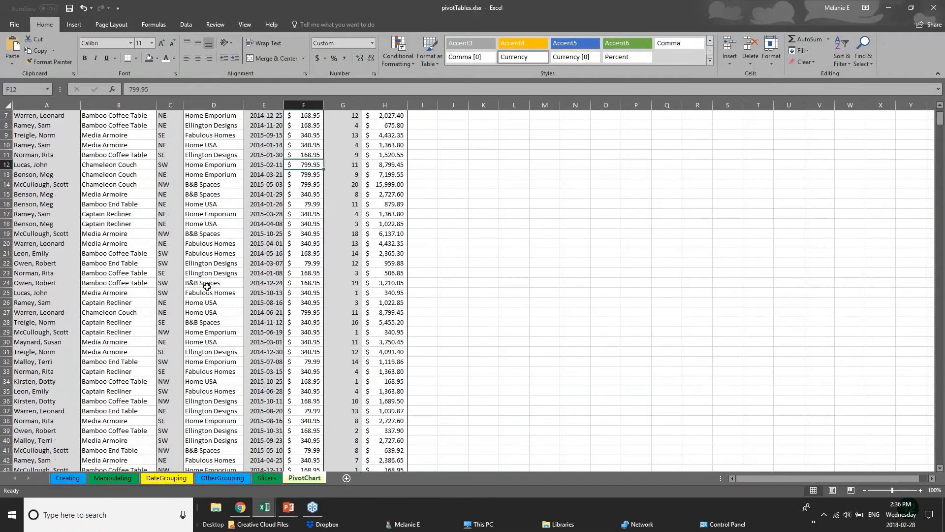
{"action": "scroll", "coordinate": [206, 286], "scroll_direction": "down", "scroll_amount": 4}
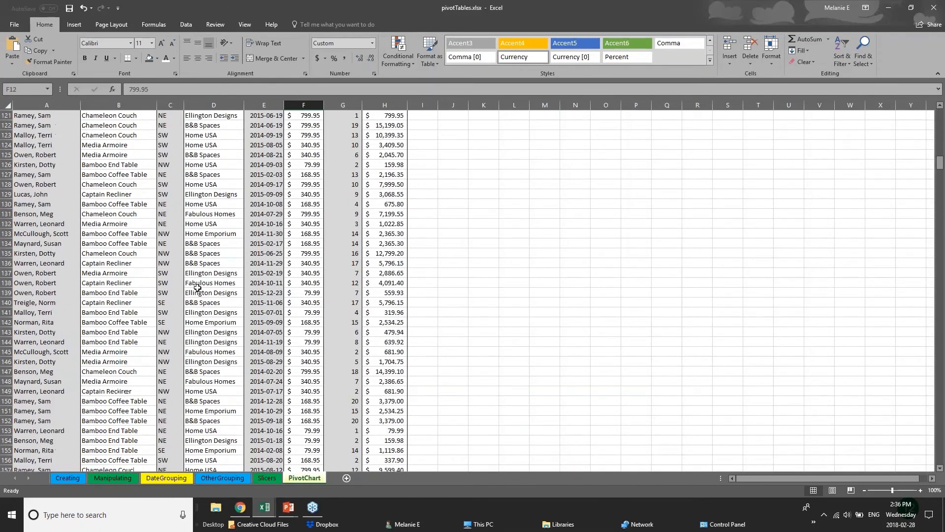
{"action": "scroll", "coordinate": [197, 288], "scroll_direction": "up", "scroll_amount": 8}
{"action": "scroll", "coordinate": [197, 288], "scroll_direction": "up", "scroll_amount": 6}
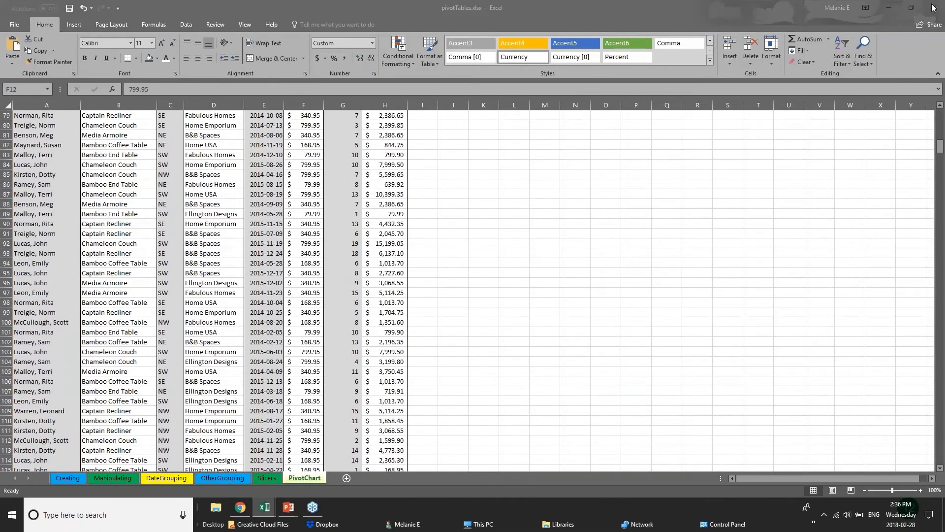
{"action": "left_click", "coordinate": [941, 147]}
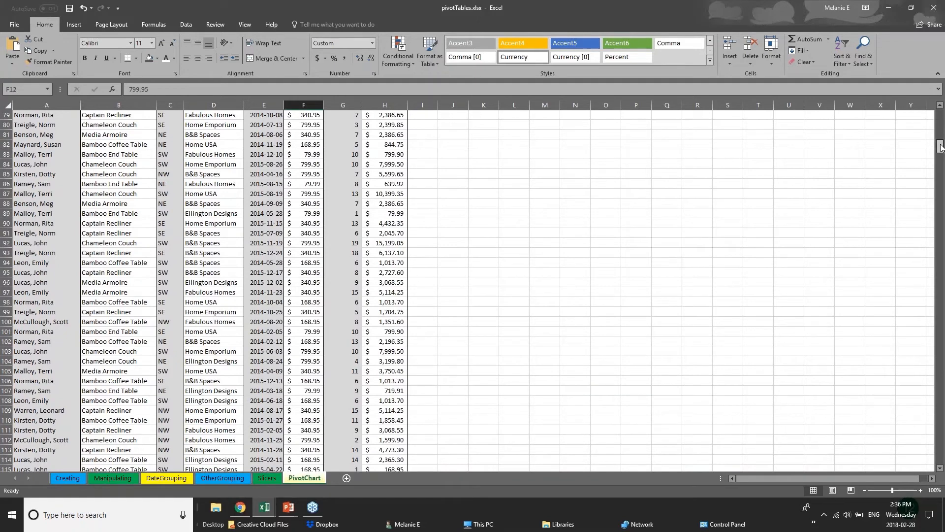
{"action": "scroll", "coordinate": [940, 146], "scroll_direction": "up", "scroll_amount": 20}
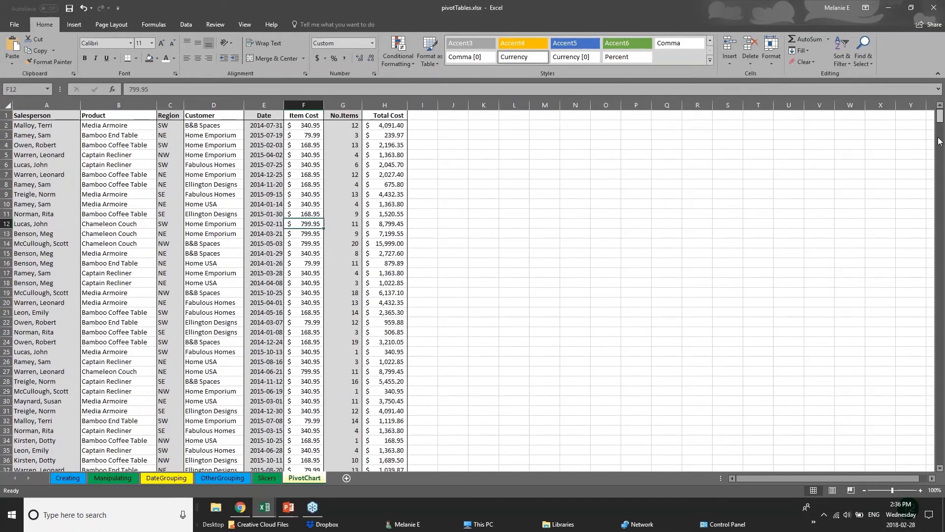
{"action": "scroll", "coordinate": [939, 141], "scroll_direction": "down", "scroll_amount": 3}
{"action": "scroll", "coordinate": [942, 171], "scroll_direction": "down", "scroll_amount": 20}
Step: Pick cells in the Salesperson, Product and Customer columns, return to the top, and select header row 1
{"action": "left_click", "coordinate": [55, 222]}
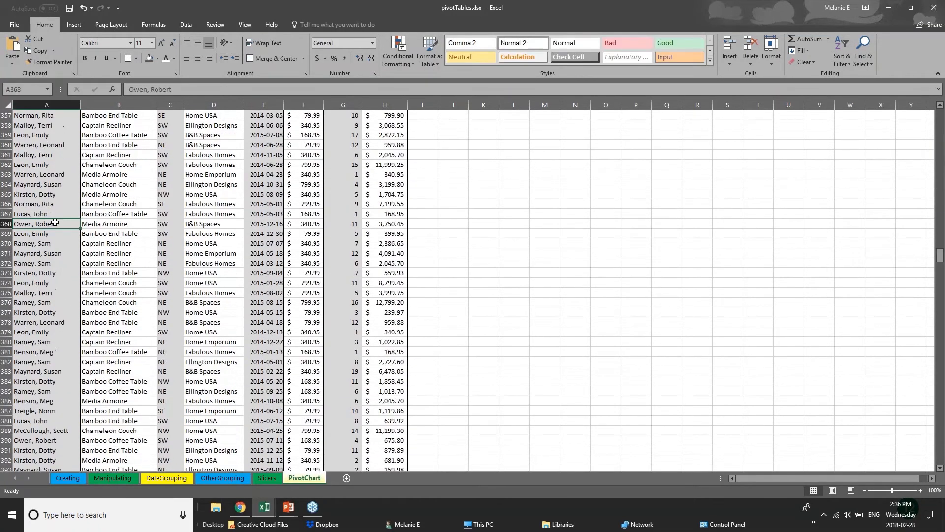
{"action": "left_click", "coordinate": [136, 216]}
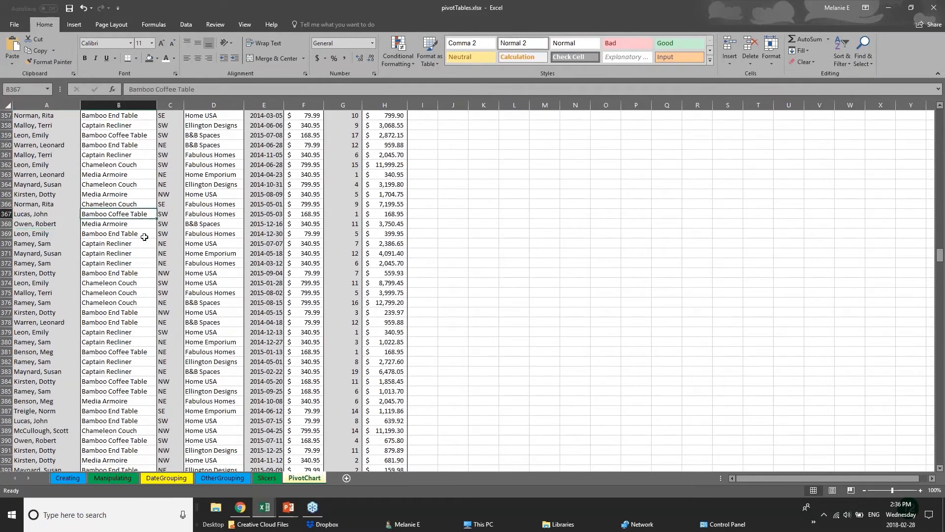
{"action": "left_click", "coordinate": [143, 235]}
{"action": "left_click", "coordinate": [233, 241]}
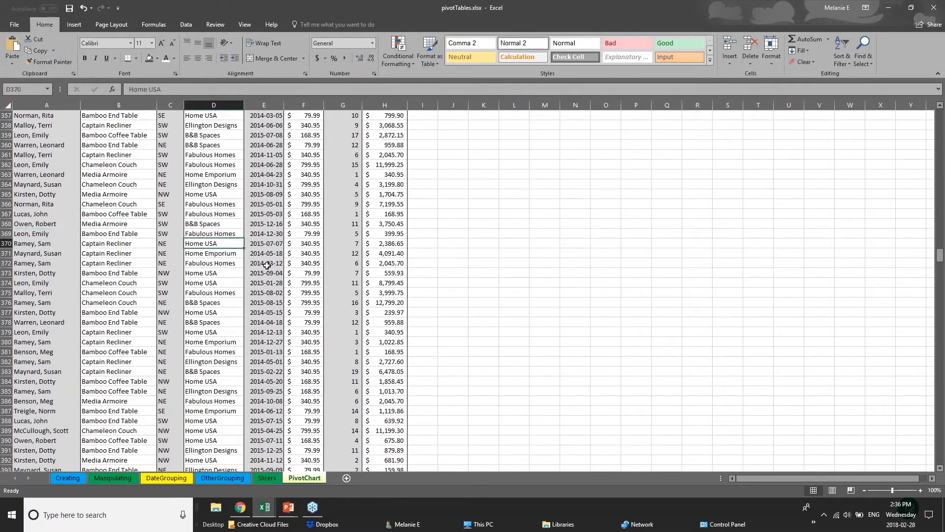
{"action": "scroll", "coordinate": [942, 233], "scroll_direction": "up", "scroll_amount": 1}
{"action": "left_click_drag", "start_coordinate": [943, 234], "coordinate": [941, 113]}
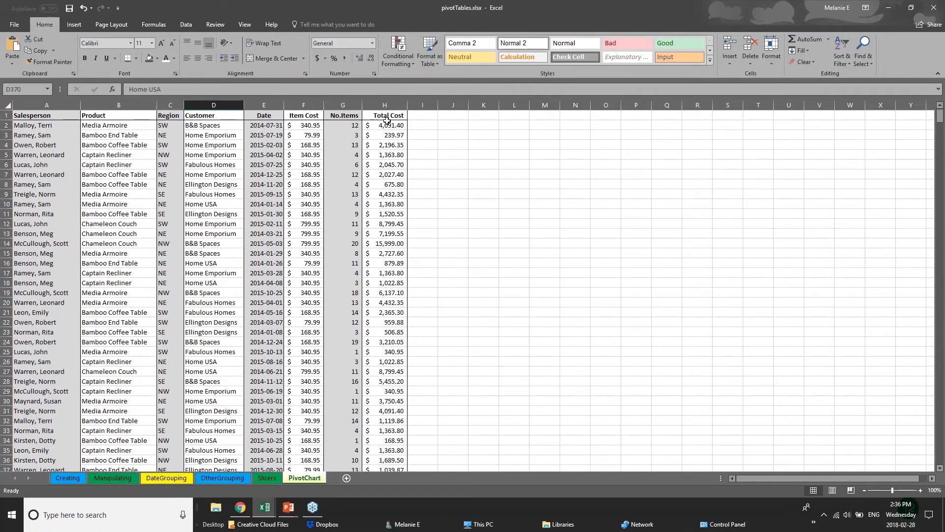
{"action": "left_click", "coordinate": [7, 115]}
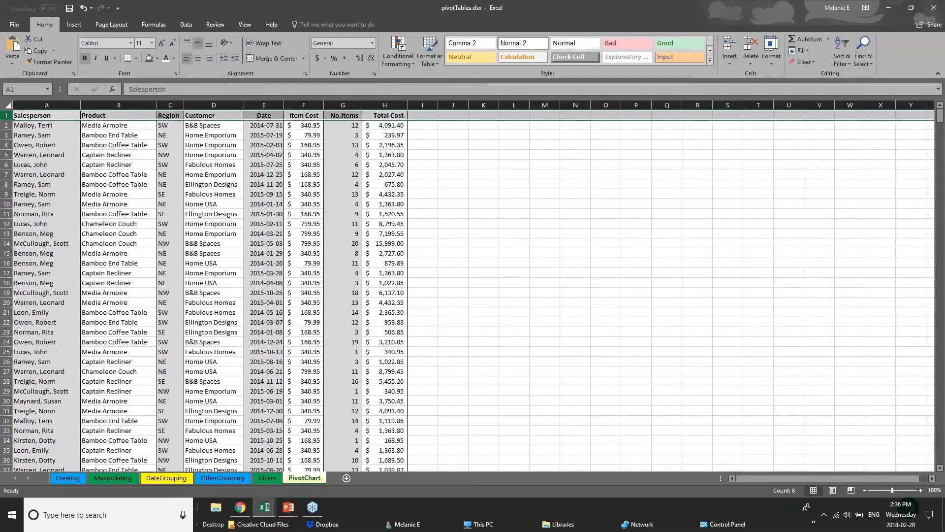
Step: Freeze the first column using View > Freeze Panes > Freeze First Column
{"action": "left_click", "coordinate": [246, 25]}
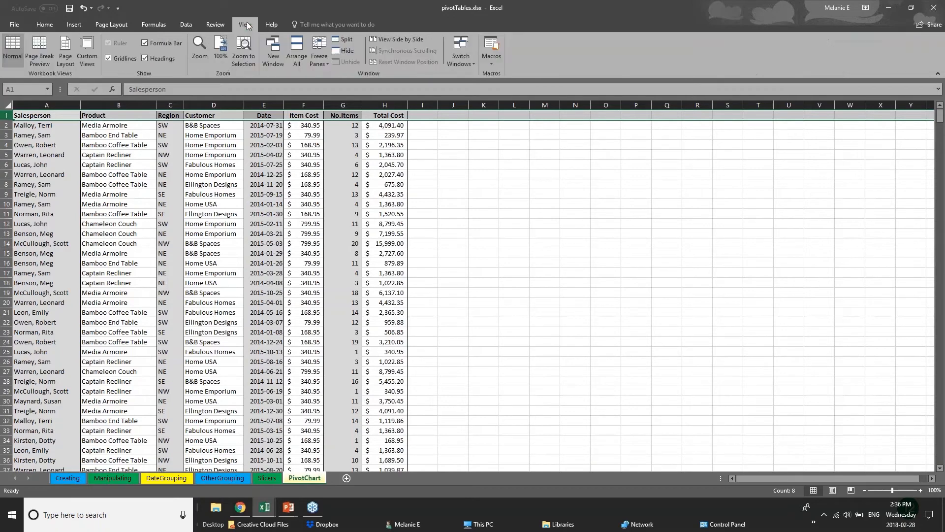
{"action": "left_click", "coordinate": [320, 61]}
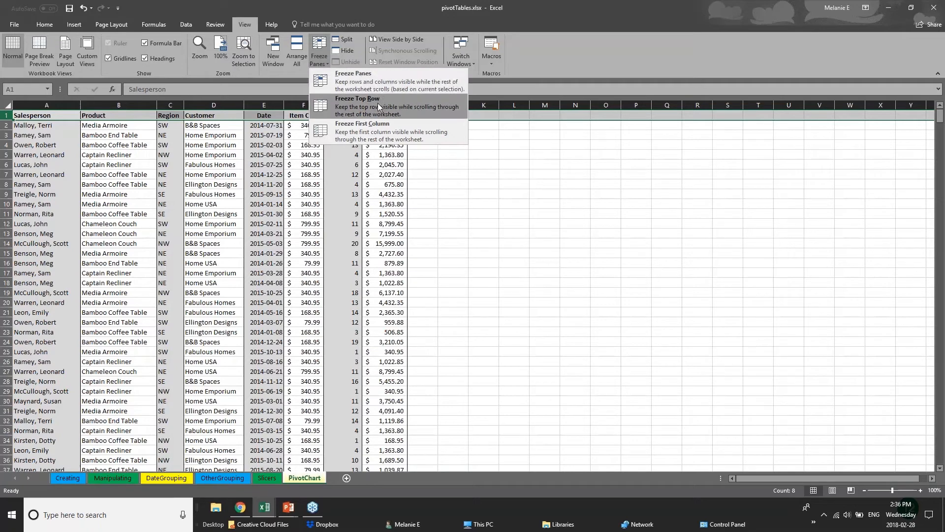
{"action": "left_click", "coordinate": [381, 132]}
Step: Select the whole Salesperson column and check the Freeze Panes options without changing them
{"action": "left_click", "coordinate": [37, 155]}
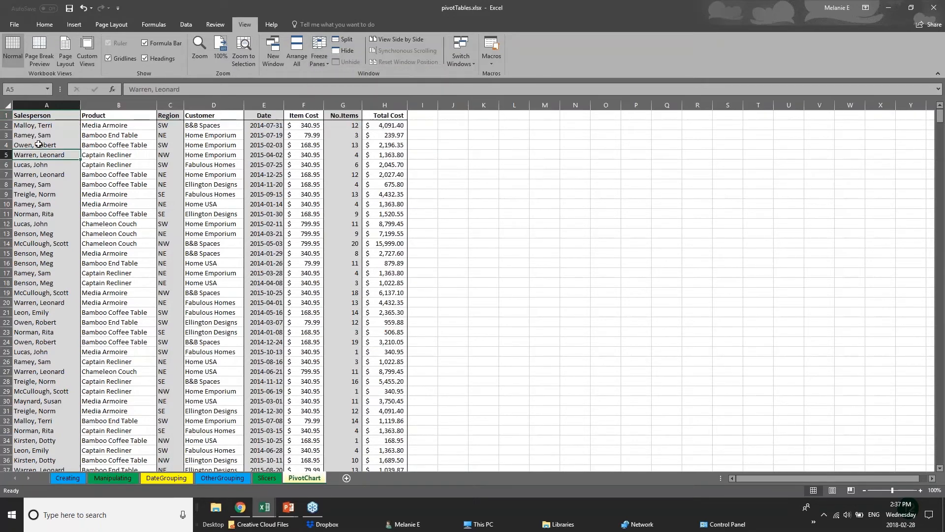
{"action": "left_click", "coordinate": [48, 104]}
{"action": "left_click", "coordinate": [319, 57]}
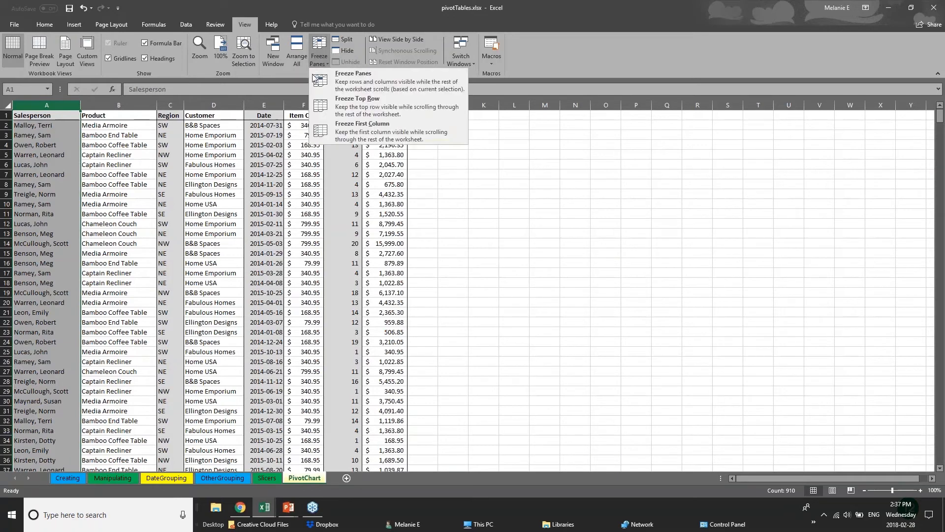
{"action": "left_click", "coordinate": [338, 136]}
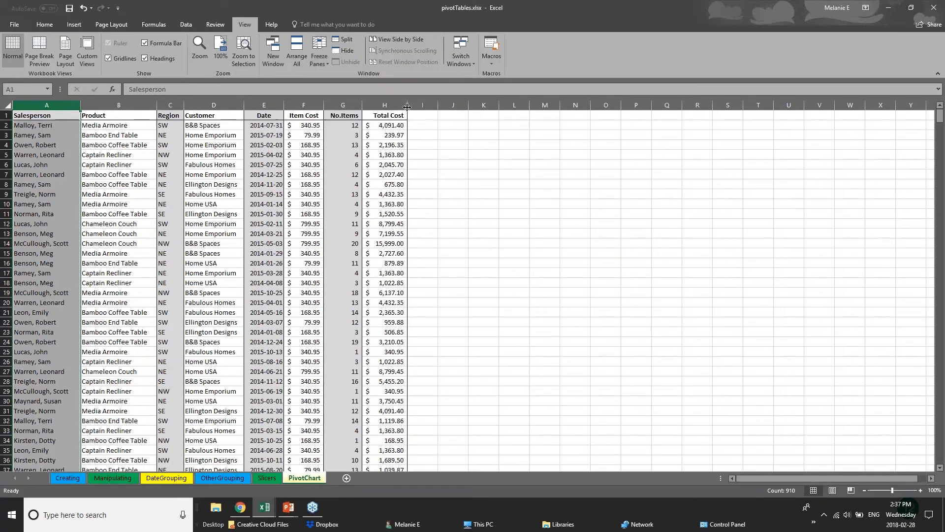
Step: Widen the Total Cost, No.Items and Item Cost columns
{"action": "left_click_drag", "start_coordinate": [408, 106], "coordinate": [834, 106]}
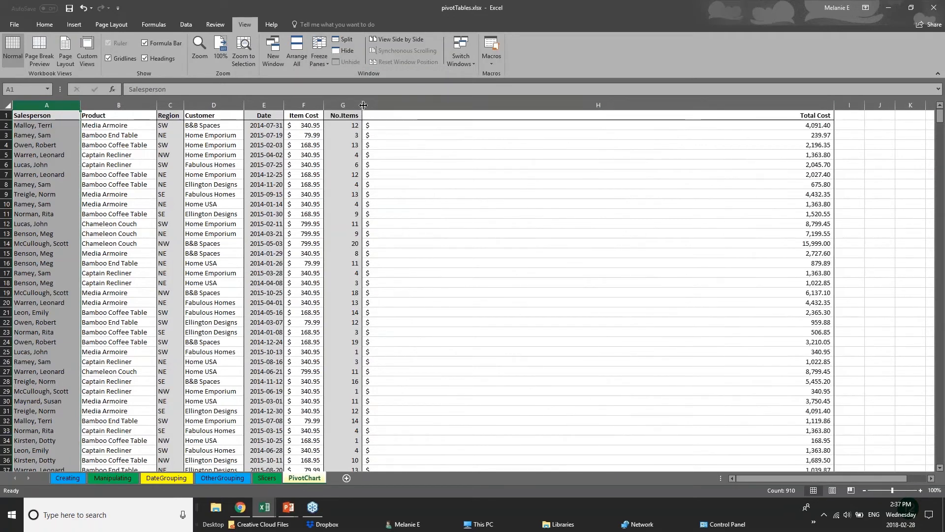
{"action": "left_click_drag", "start_coordinate": [363, 105], "coordinate": [592, 105]}
{"action": "left_click_drag", "start_coordinate": [324, 103], "coordinate": [403, 103]}
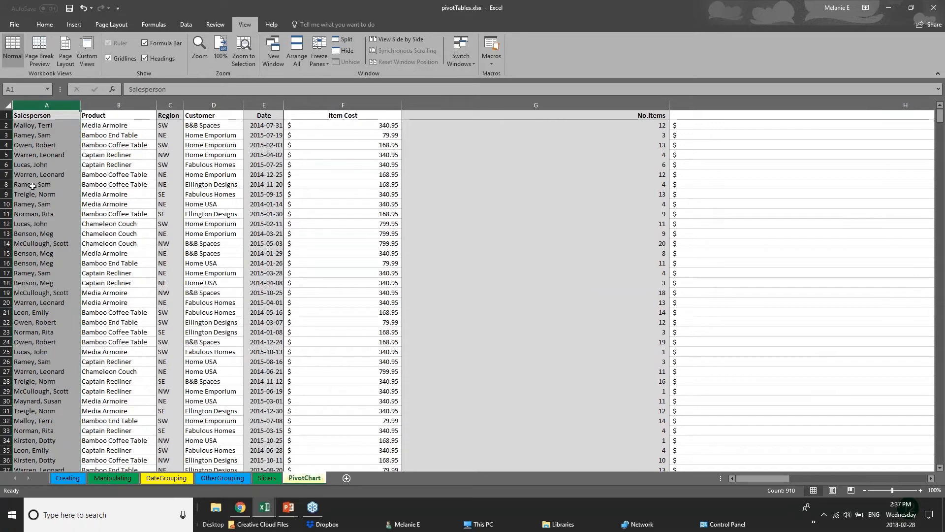
Step: Freeze the top header row, then check it by selecting G19 and A1
{"action": "left_click", "coordinate": [6, 116]}
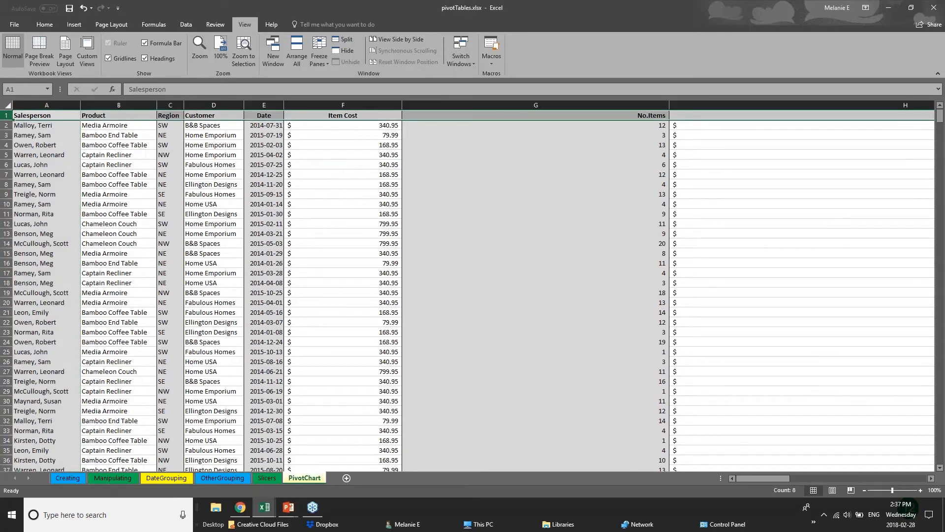
{"action": "left_click", "coordinate": [319, 52]}
{"action": "left_click", "coordinate": [334, 111]}
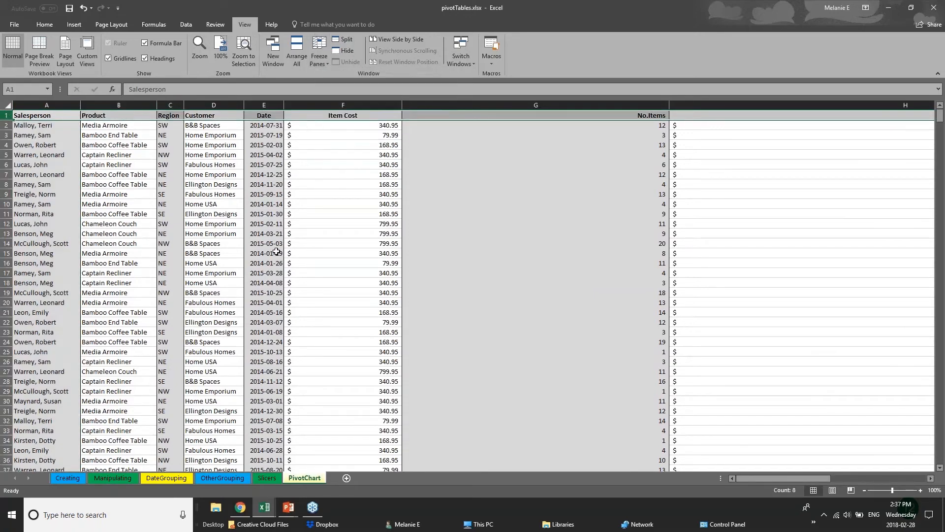
{"action": "left_click", "coordinate": [438, 293]}
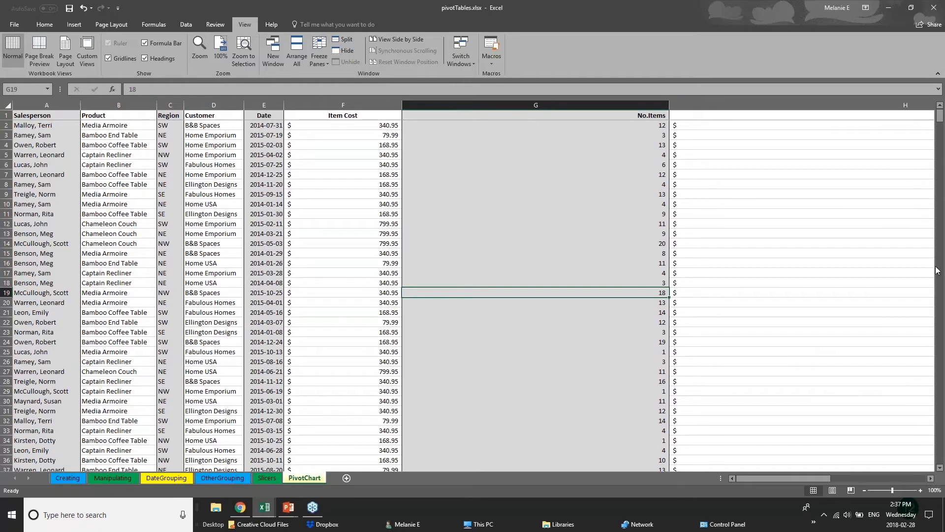
{"action": "mouse_move", "coordinate": [940, 124]}
{"action": "left_mouse_down"}
{"action": "mouse_move", "coordinate": [940, 301]}
{"action": "mouse_move", "coordinate": [939, 116]}
{"action": "left_mouse_up"}
{"action": "left_click", "coordinate": [42, 115]}
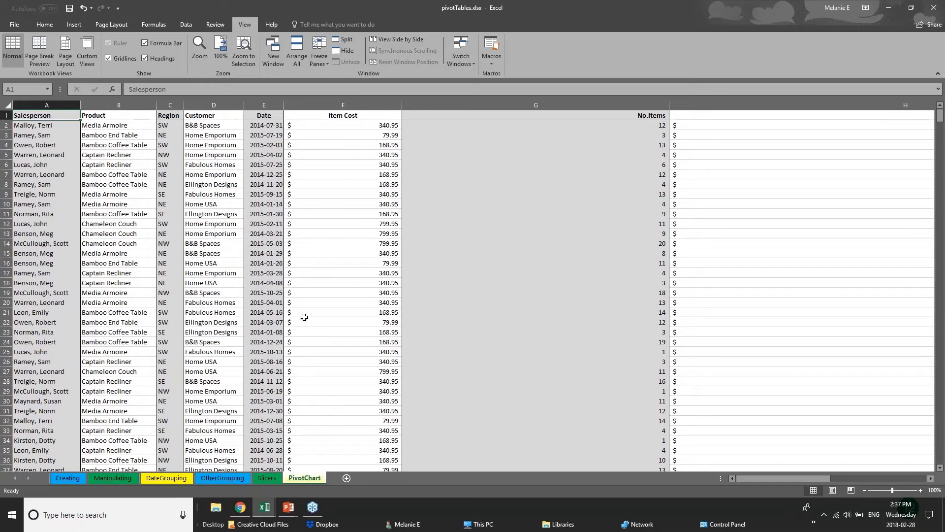
{"action": "left_click", "coordinate": [302, 302]}
{"action": "scroll", "coordinate": [285, 335], "scroll_direction": "down", "scroll_amount": 2}
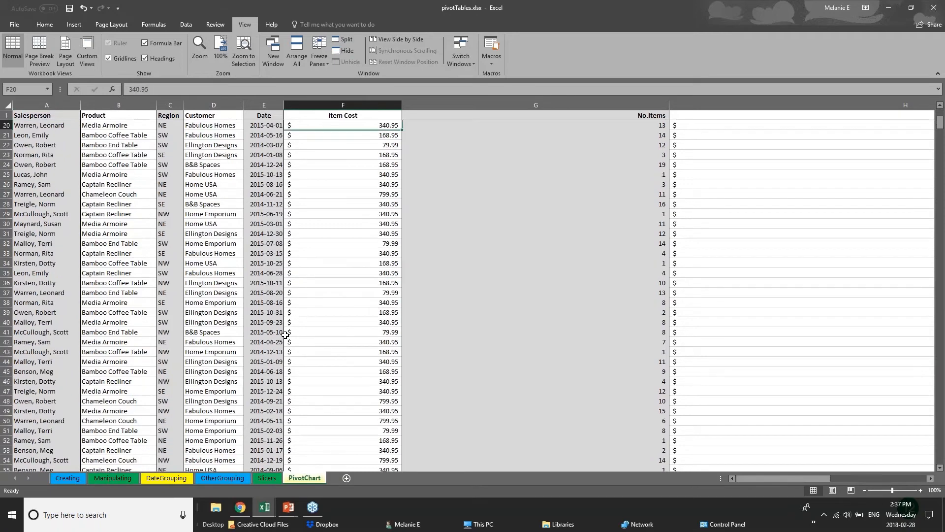
{"action": "left_click", "coordinate": [214, 327]}
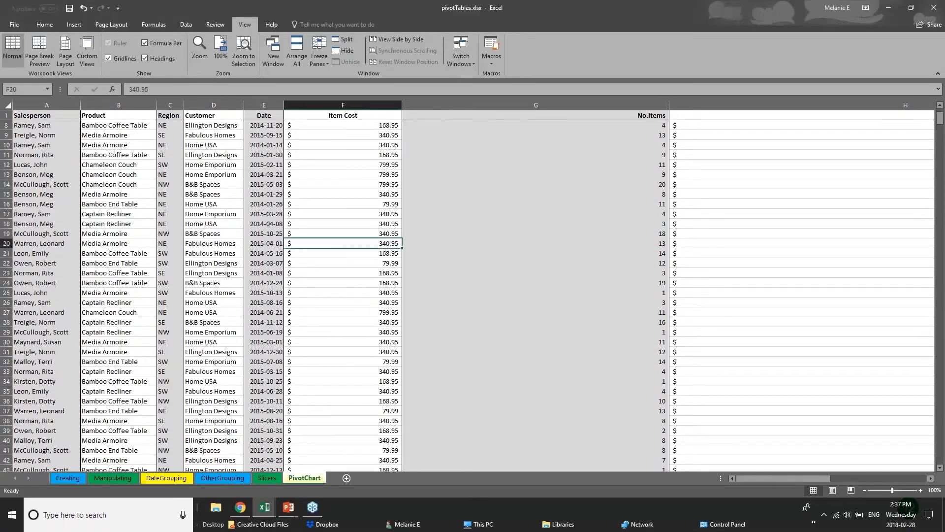
{"action": "left_click", "coordinate": [217, 332]}
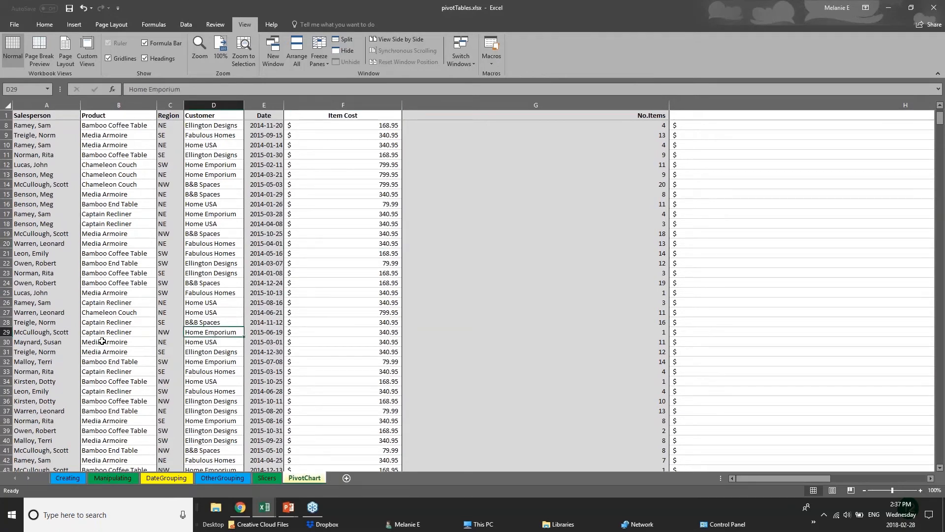
{"action": "scroll", "coordinate": [102, 341], "scroll_direction": "down", "scroll_amount": 12}
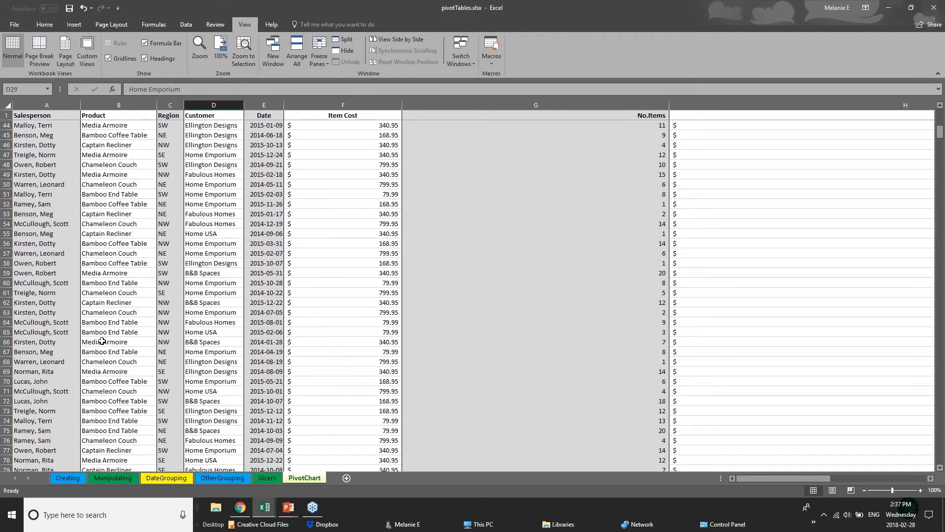
{"action": "scroll", "coordinate": [102, 341], "scroll_direction": "down", "scroll_amount": 2}
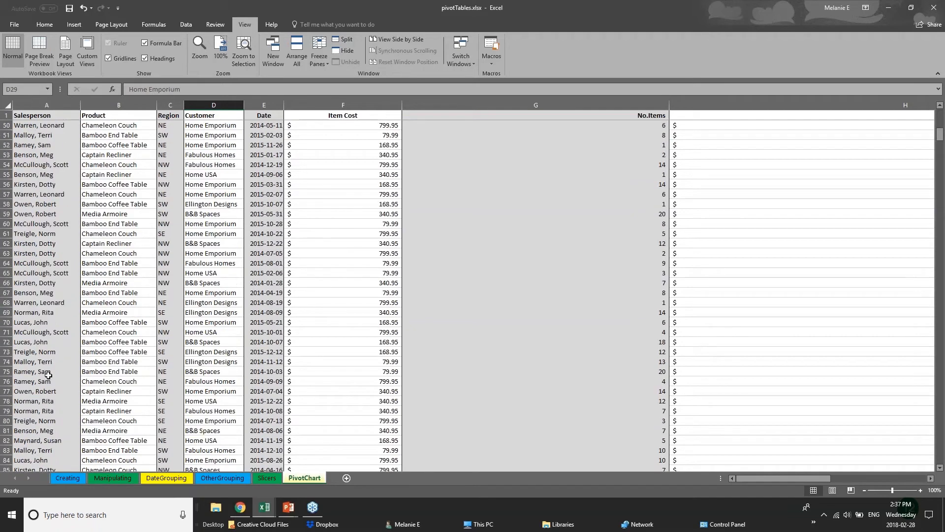
{"action": "scroll", "coordinate": [48, 376], "scroll_direction": "up", "scroll_amount": 3}
{"action": "scroll", "coordinate": [49, 376], "scroll_direction": "up", "scroll_amount": 8}
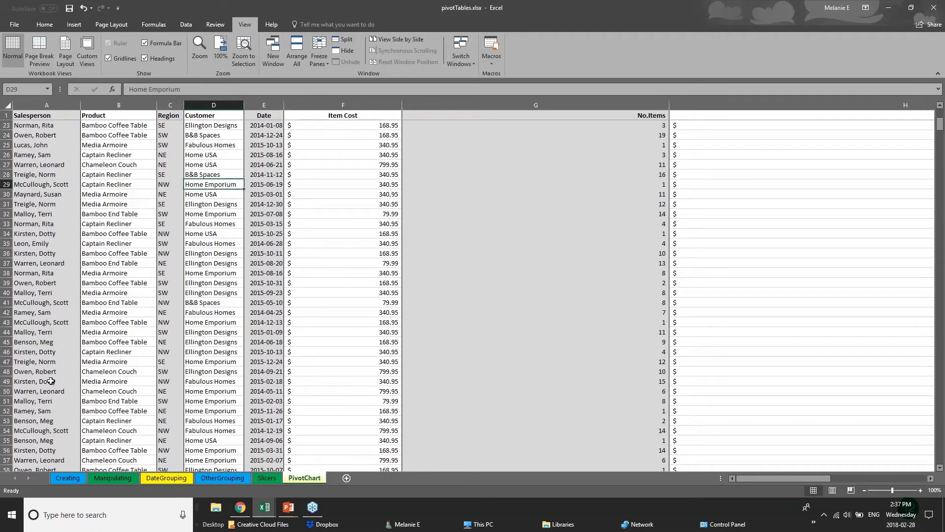
{"action": "left_click_drag", "start_coordinate": [402, 105], "coordinate": [352, 105]}
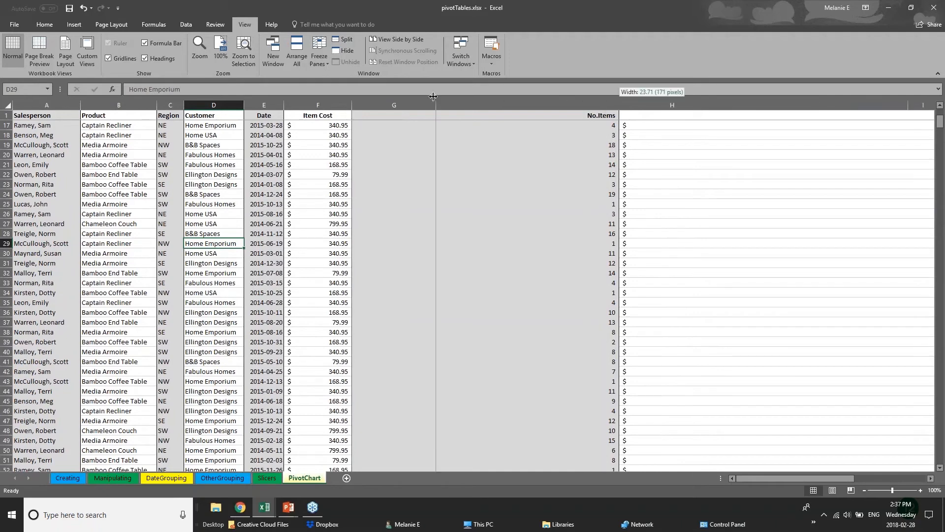
{"action": "left_click_drag", "start_coordinate": [619, 105], "coordinate": [433, 105]}
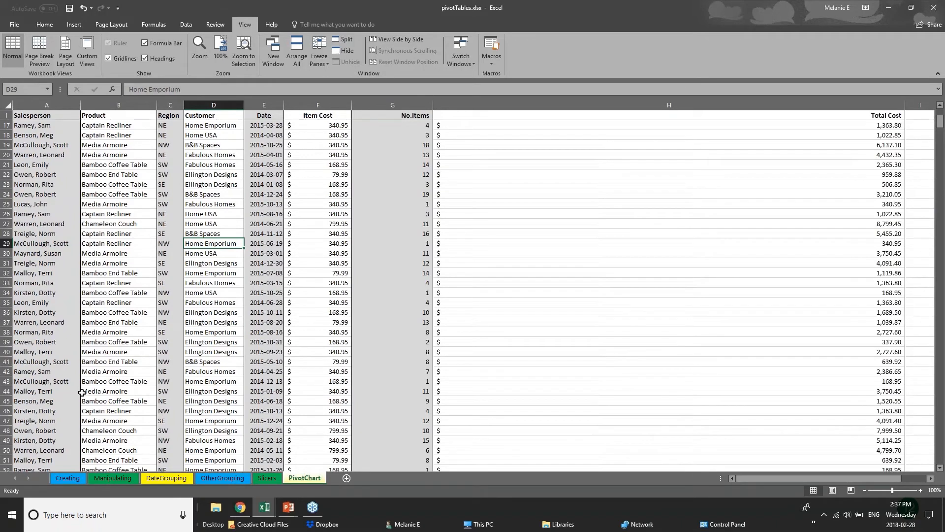
{"action": "scroll", "coordinate": [82, 392], "scroll_direction": "down", "scroll_amount": 3}
{"action": "scroll", "coordinate": [82, 393], "scroll_direction": "down", "scroll_amount": 18}
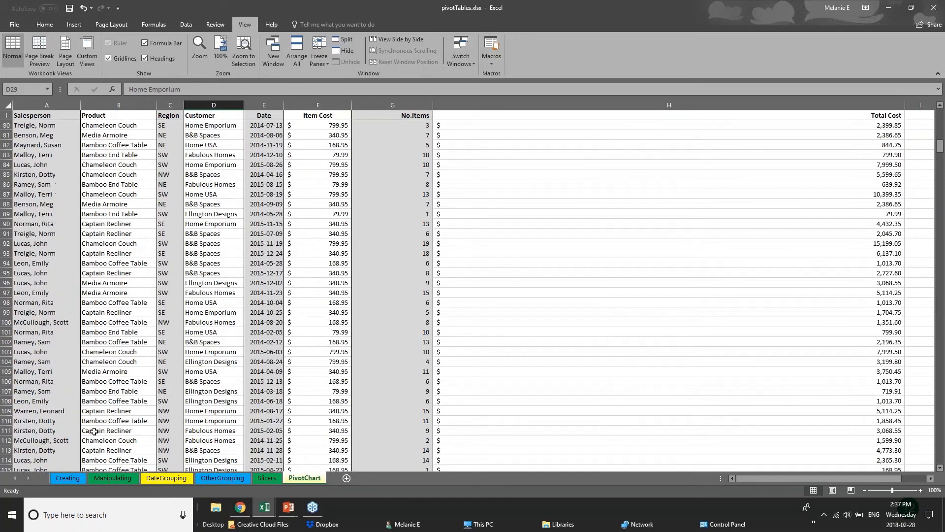
{"action": "scroll", "coordinate": [94, 431], "scroll_direction": "down", "scroll_amount": 2}
{"action": "left_click", "coordinate": [7, 362]}
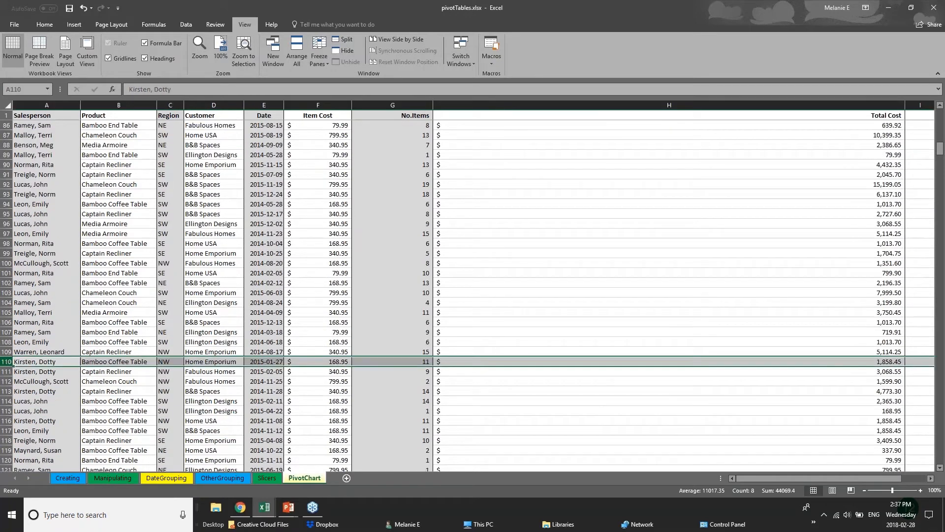
{"action": "left_click", "coordinate": [337, 42]}
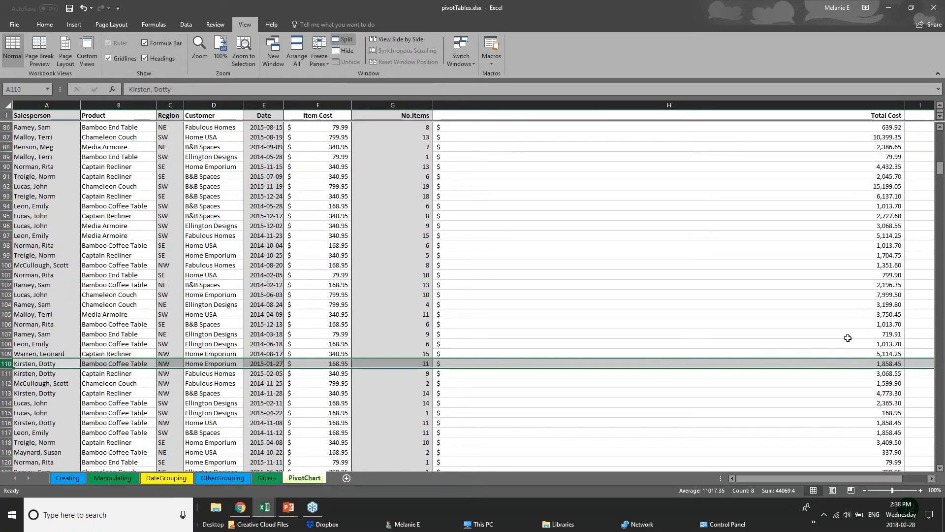
{"action": "left_click", "coordinate": [409, 321]}
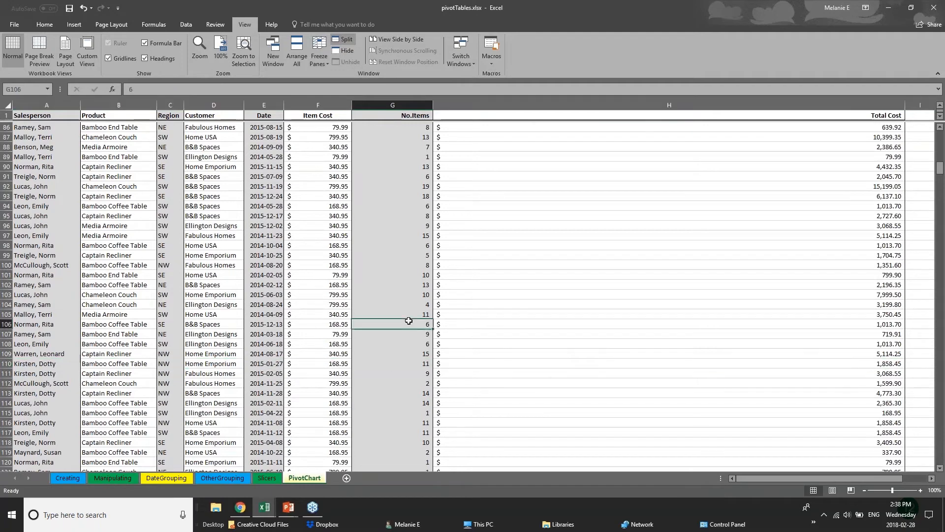
{"action": "scroll", "coordinate": [182, 385], "scroll_direction": "down", "scroll_amount": 8}
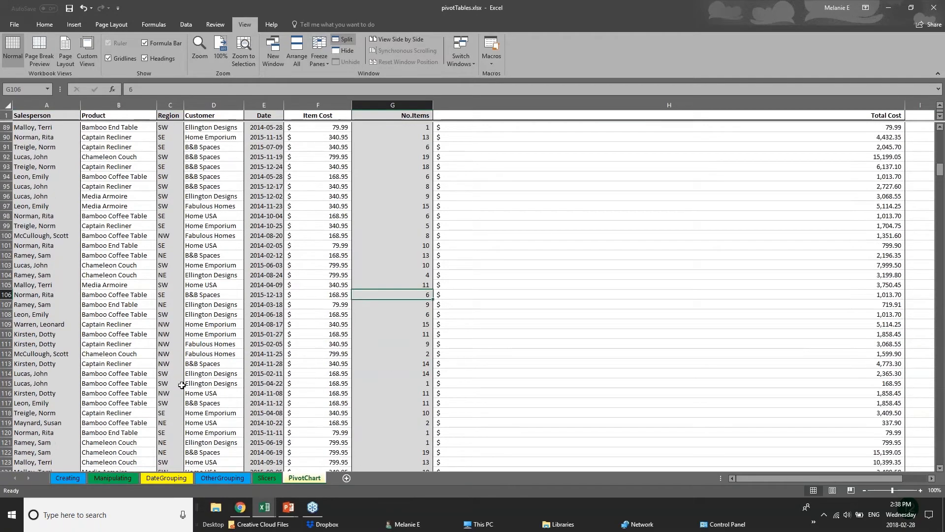
{"action": "scroll", "coordinate": [451, 297], "scroll_direction": "up", "scroll_amount": 7}
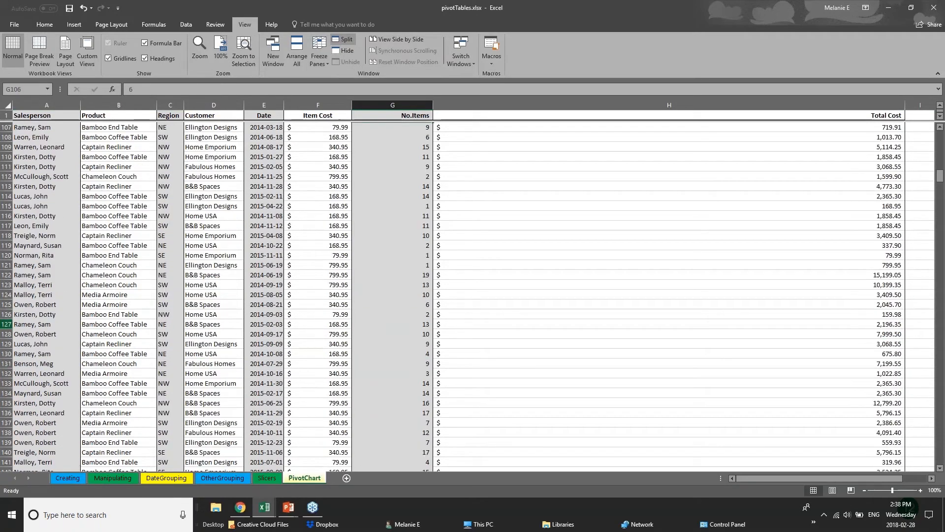
{"action": "left_click", "coordinate": [6, 295]}
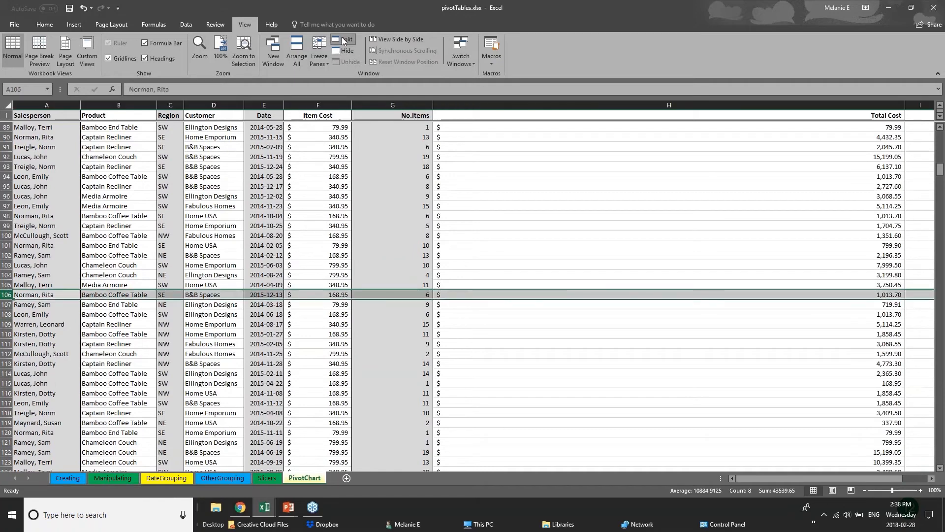
Step: Split the PivotChart sheet into panes with View > Split, leaving Freeze Panes unchanged
{"action": "left_click", "coordinate": [343, 40]}
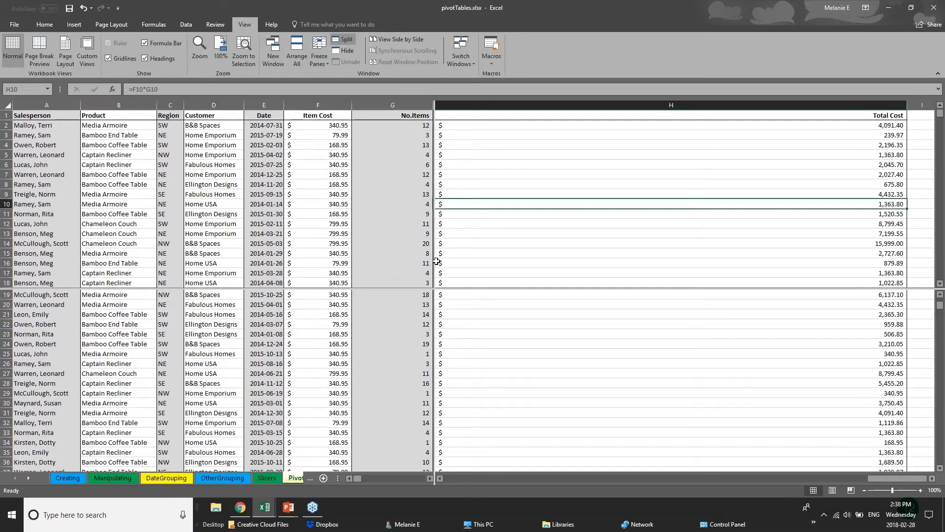
{"action": "left_click", "coordinate": [409, 294]}
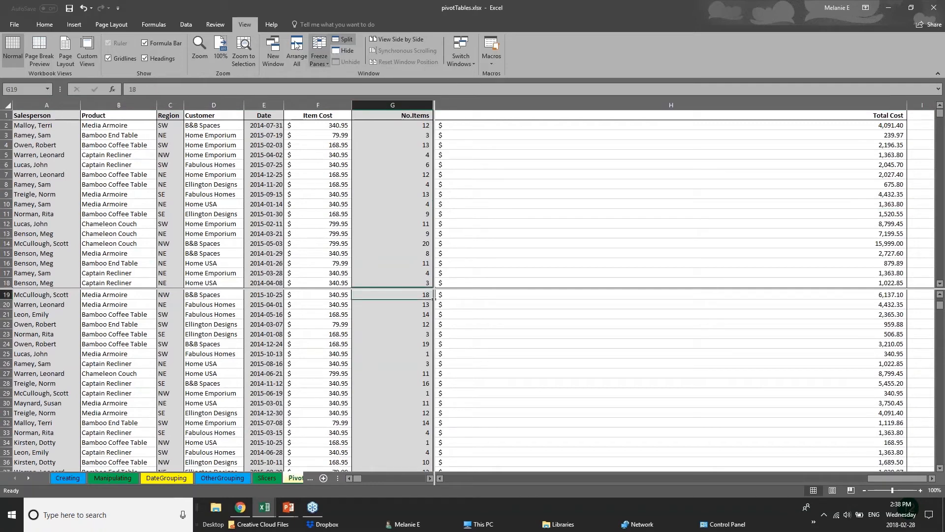
{"action": "left_click", "coordinate": [320, 57]}
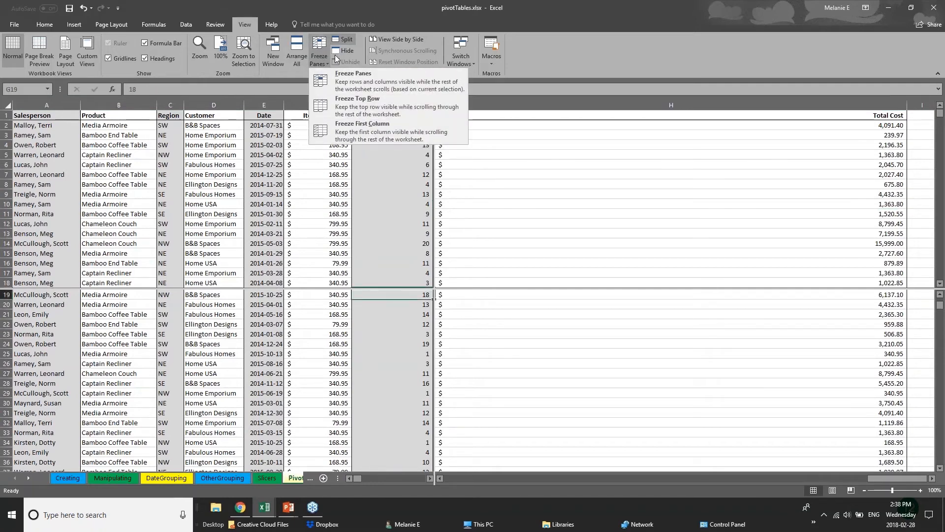
{"action": "left_click", "coordinate": [525, 129]}
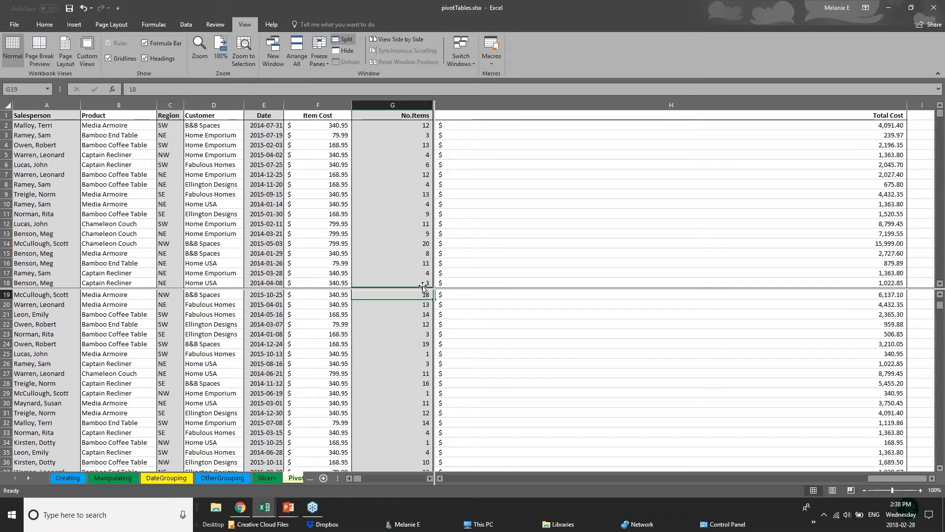
Step: Scroll the split panes up and down independently through the sales rows
{"action": "scroll", "coordinate": [423, 288], "scroll_direction": "up", "scroll_amount": 1}
{"action": "scroll", "coordinate": [391, 394], "scroll_direction": "up", "scroll_amount": 5}
{"action": "scroll", "coordinate": [391, 394], "scroll_direction": "down", "scroll_amount": 7}
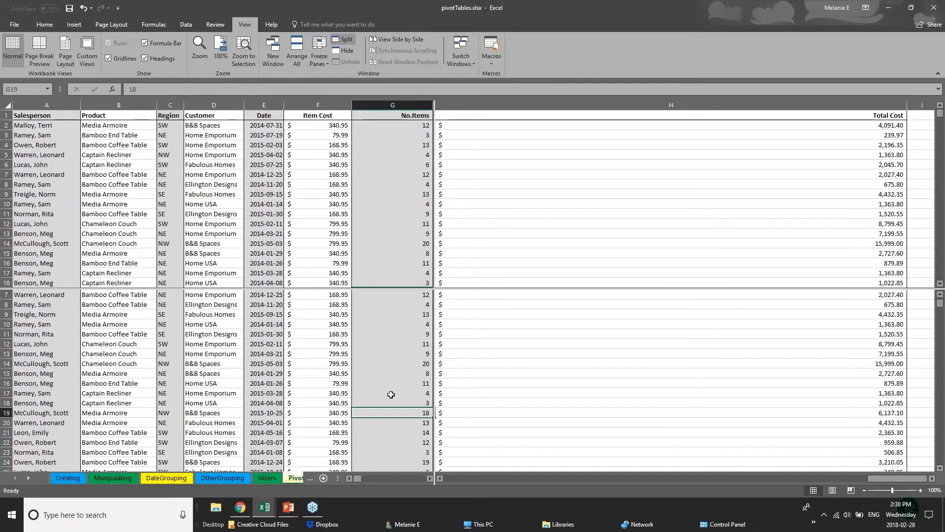
{"action": "scroll", "coordinate": [391, 394], "scroll_direction": "up", "scroll_amount": 6}
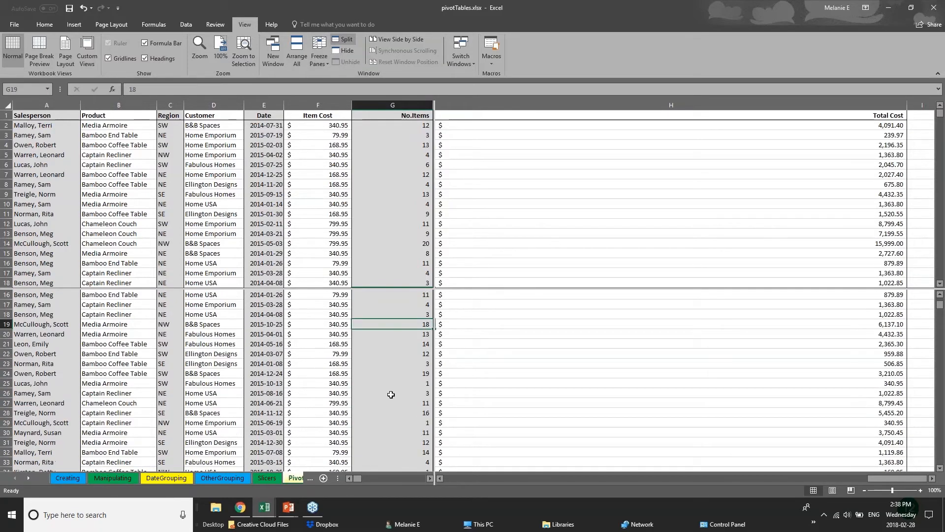
{"action": "scroll", "coordinate": [391, 395], "scroll_direction": "down", "scroll_amount": 12}
{"action": "scroll", "coordinate": [391, 394], "scroll_direction": "down", "scroll_amount": 20}
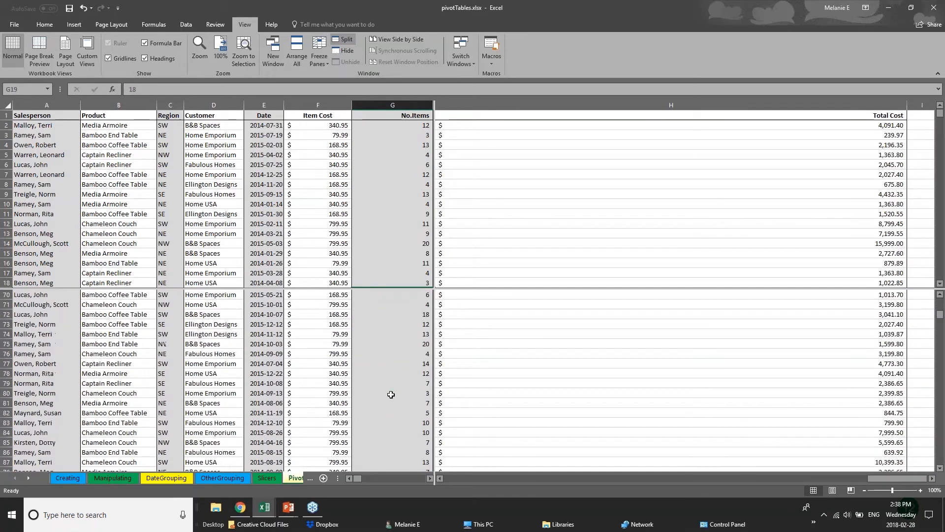
{"action": "scroll", "coordinate": [391, 394], "scroll_direction": "up", "scroll_amount": 4}
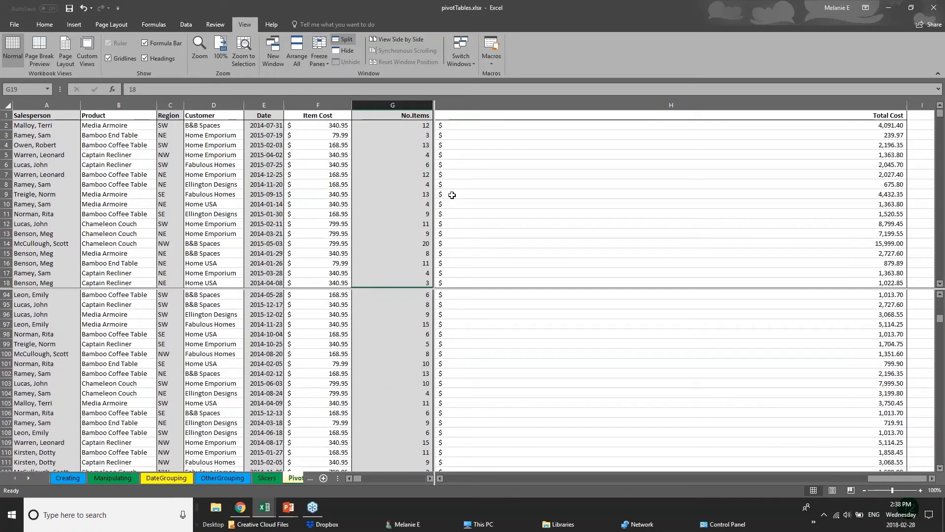
Step: Select E12, C54 and A55 in the upper pane and A97 in the lower pane
{"action": "left_click", "coordinate": [268, 220]}
{"action": "scroll", "coordinate": [268, 220], "scroll_direction": "down", "scroll_amount": 15}
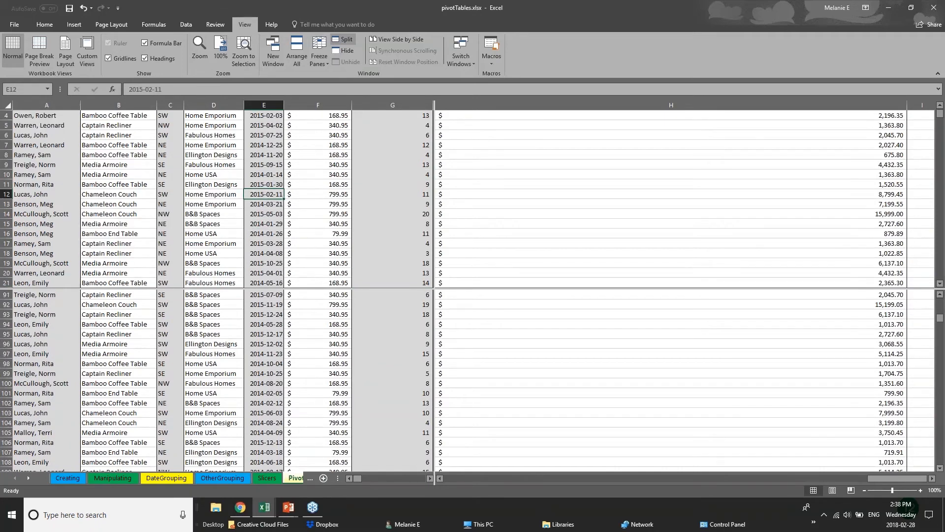
{"action": "left_click", "coordinate": [168, 194]}
{"action": "left_click", "coordinate": [18, 202]}
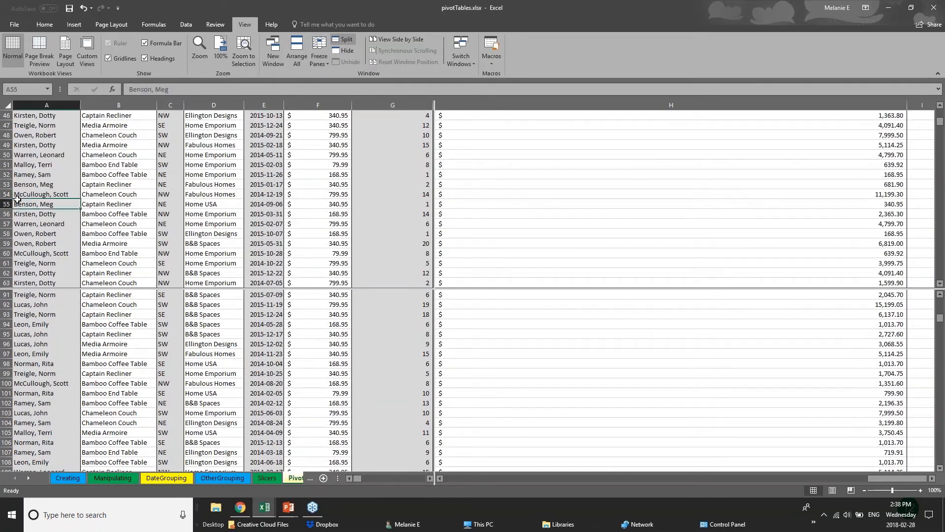
{"action": "scroll", "coordinate": [59, 248], "scroll_direction": "up", "scroll_amount": 1}
{"action": "scroll", "coordinate": [59, 249], "scroll_direction": "up", "scroll_amount": 3}
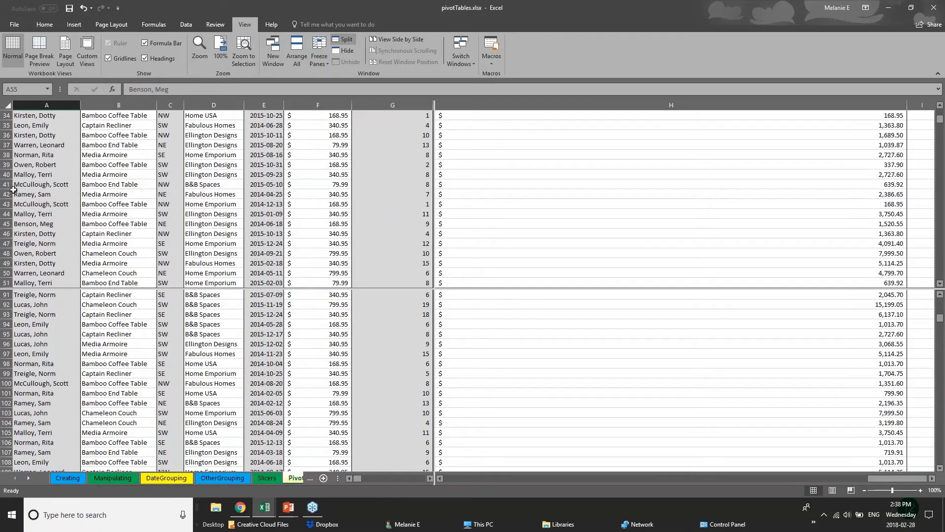
{"action": "left_click", "coordinate": [61, 352]}
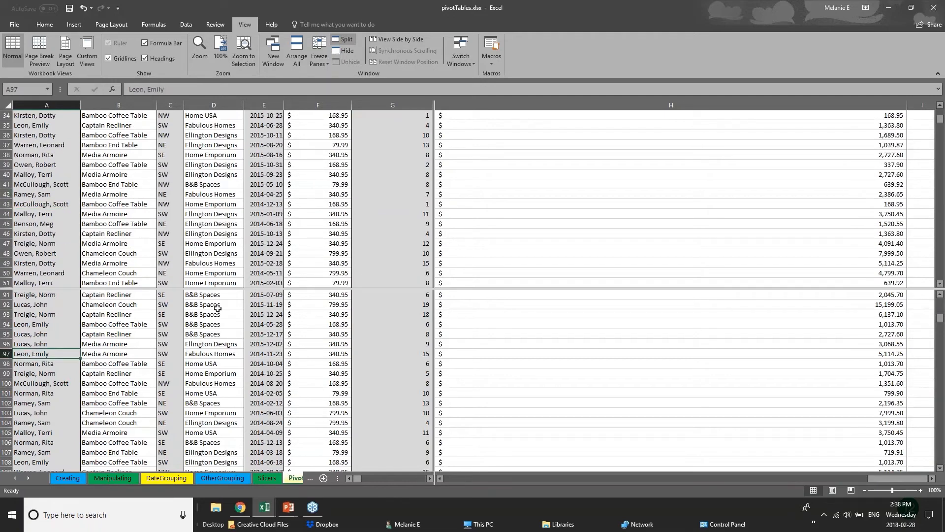
{"action": "left_click", "coordinate": [297, 477]}
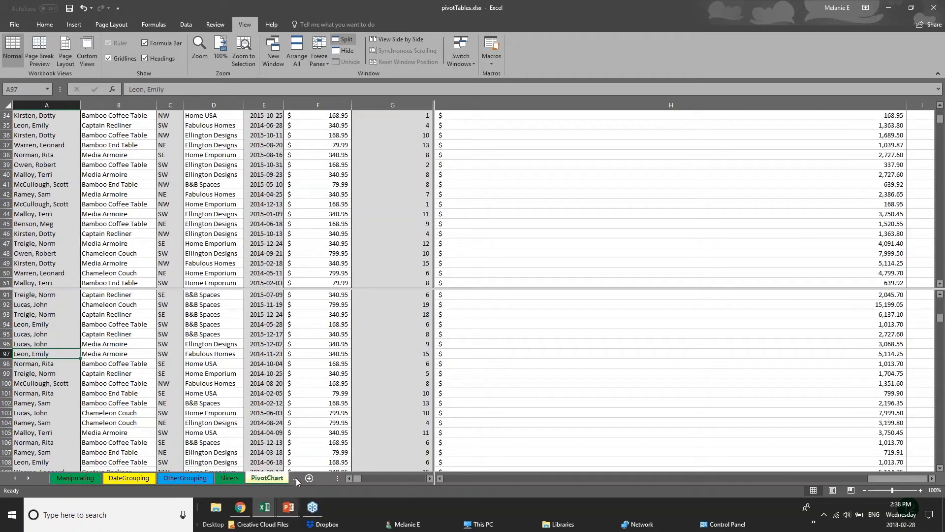
{"action": "left_click", "coordinate": [204, 481]}
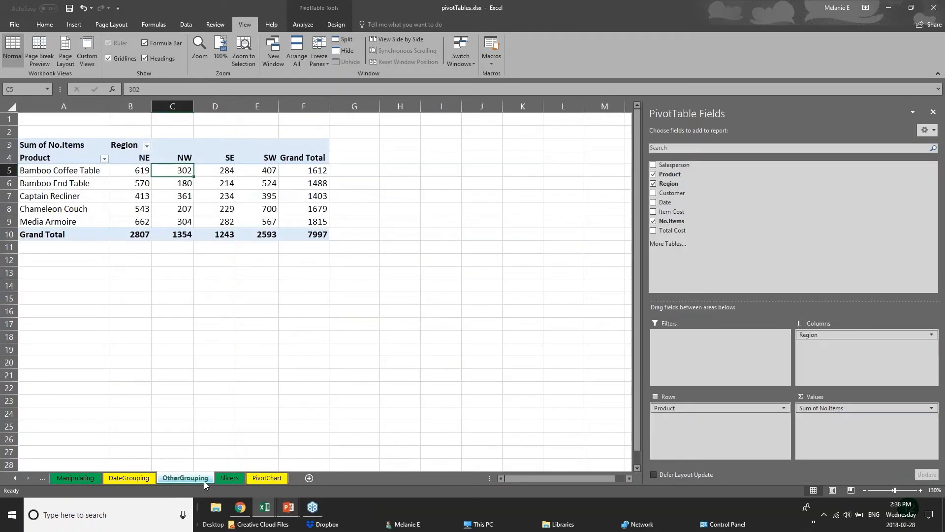
{"action": "left_click", "coordinate": [146, 479]}
{"action": "left_click", "coordinate": [165, 479]}
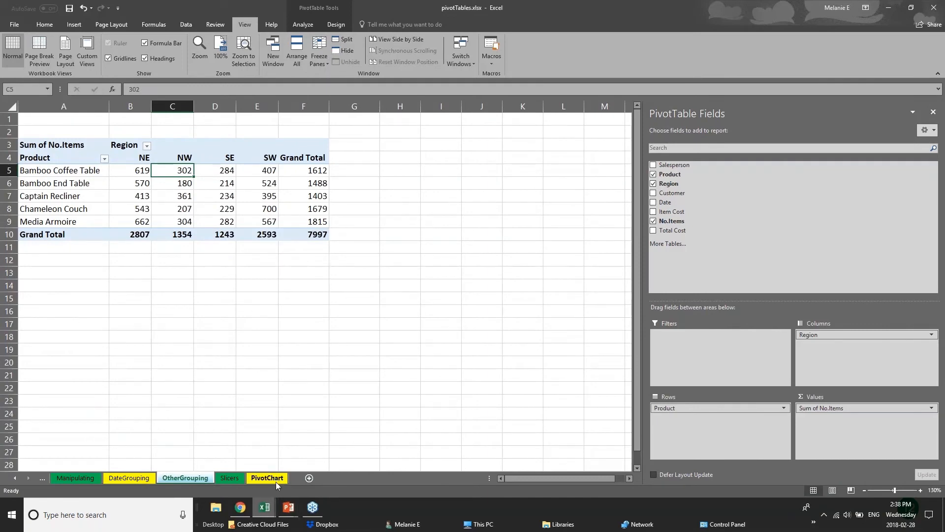
{"action": "left_click", "coordinate": [103, 481]}
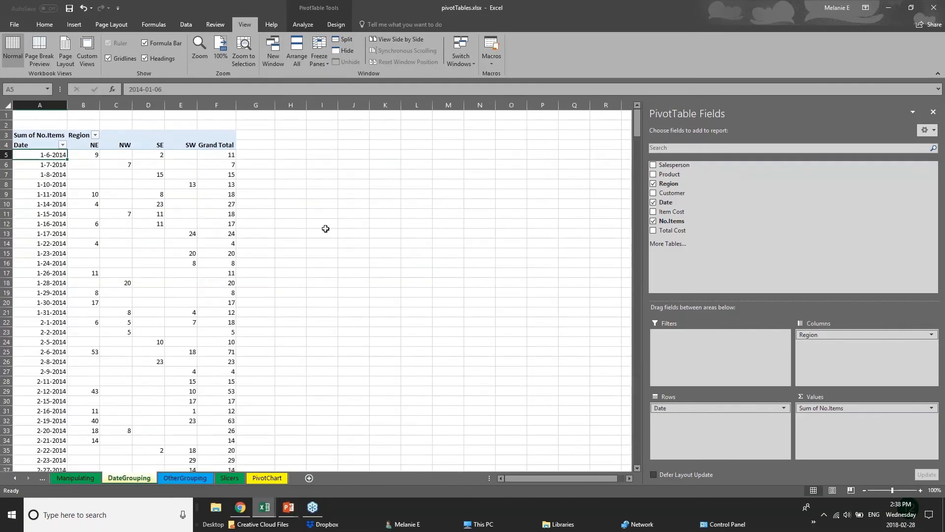
{"action": "left_click", "coordinate": [175, 480]}
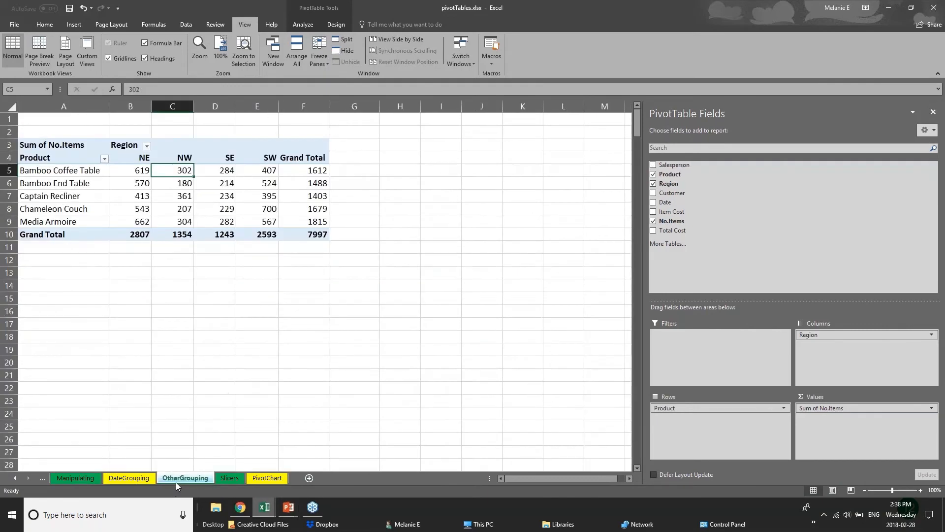
{"action": "left_click", "coordinate": [265, 479]}
{"action": "scroll", "coordinate": [231, 351], "scroll_direction": "down", "scroll_amount": 6}
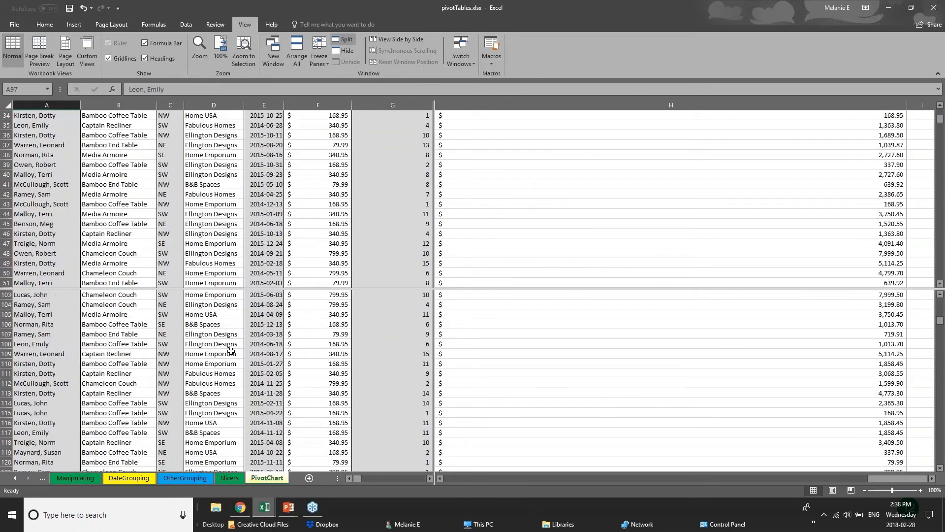
{"action": "scroll", "coordinate": [222, 217], "scroll_direction": "up", "scroll_amount": 6}
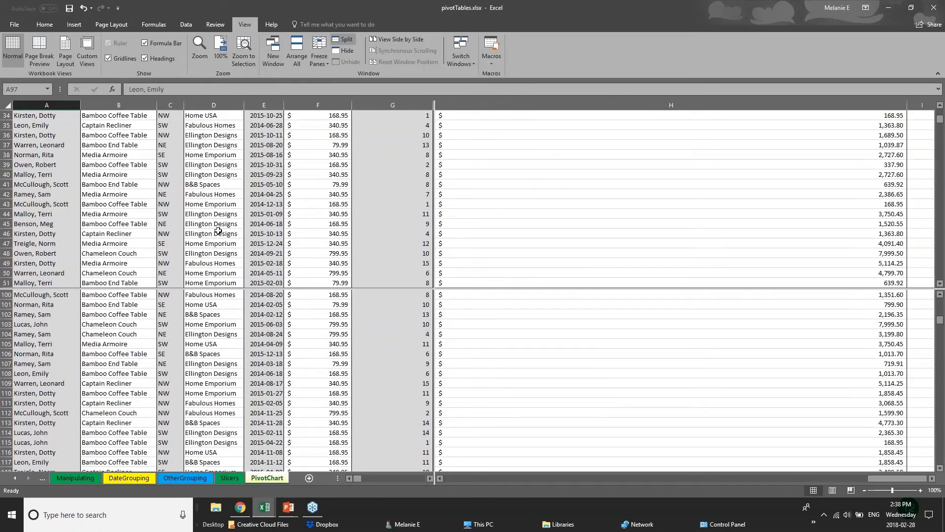
{"action": "scroll", "coordinate": [218, 231], "scroll_direction": "up", "scroll_amount": 5}
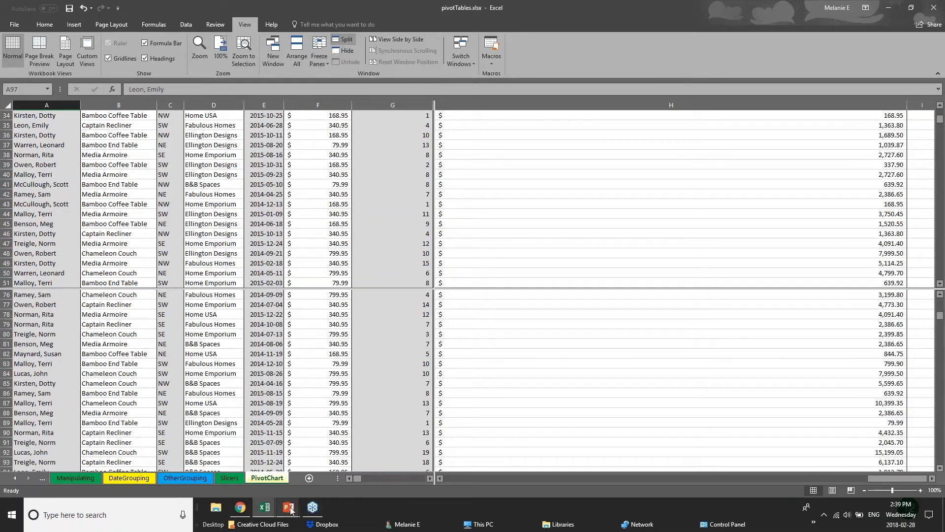
Step: Advance the PowerPoint slide show to Saving & Printing, then return to pivotTables.xlsx in Excel
{"action": "mouse_move", "coordinate": [291, 509]}
{"action": "left_click", "coordinate": [326, 469]}
{"action": "key", "text": "Right"}
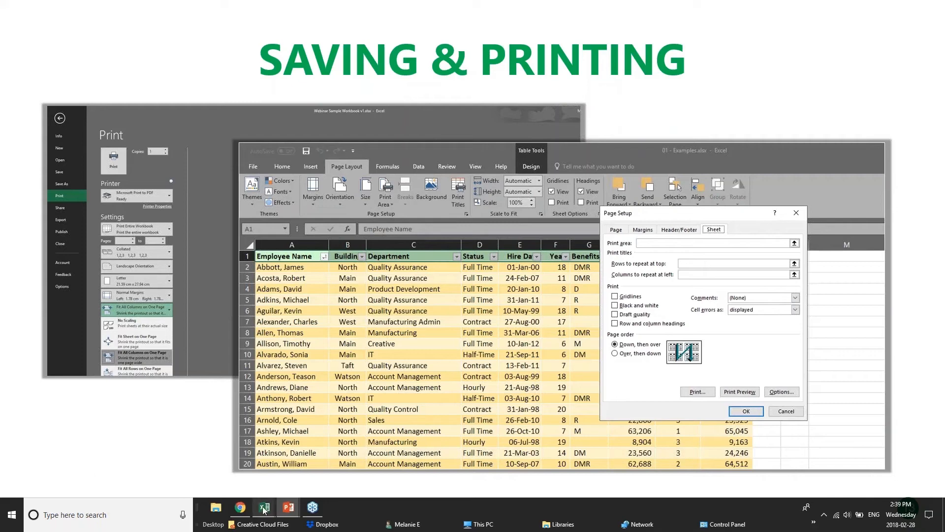
{"action": "mouse_move", "coordinate": [264, 510]}
{"action": "left_click", "coordinate": [286, 471]}
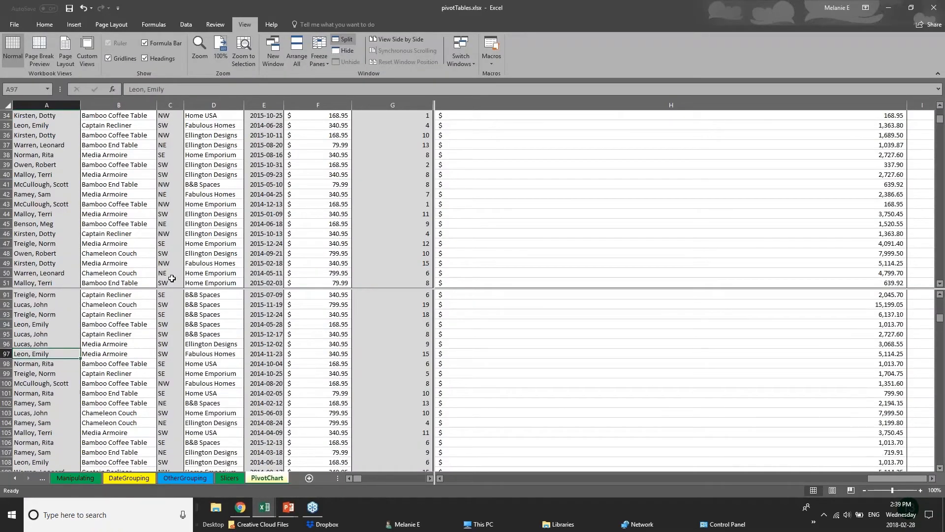
Step: Browse the OtherGrouping, DateGrouping and pivot sheets, then open 01 - Examples.xlsx on the 2017 Budget sheet
{"action": "scroll", "coordinate": [187, 385], "scroll_direction": "down", "scroll_amount": 17}
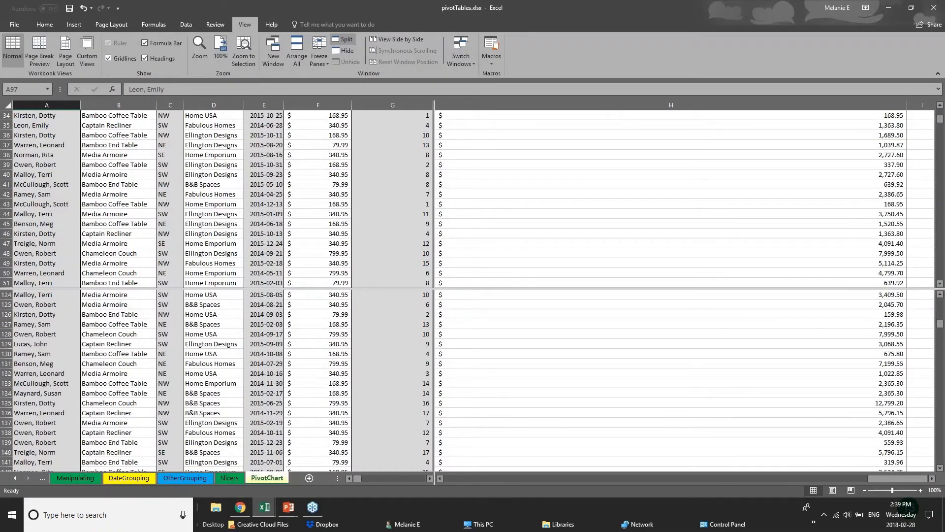
{"action": "left_click", "coordinate": [189, 478]}
{"action": "left_click", "coordinate": [114, 478]}
{"action": "left_click", "coordinate": [96, 480]}
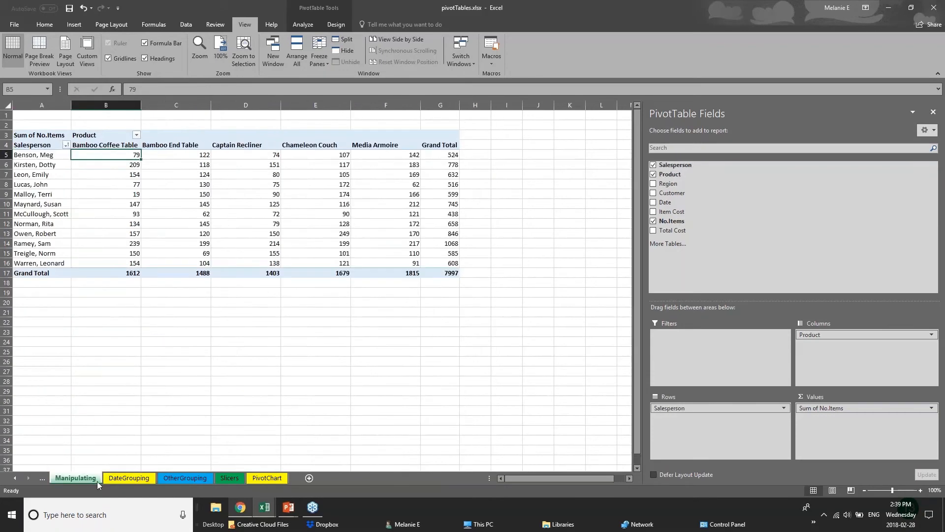
{"action": "left_click", "coordinate": [263, 511]}
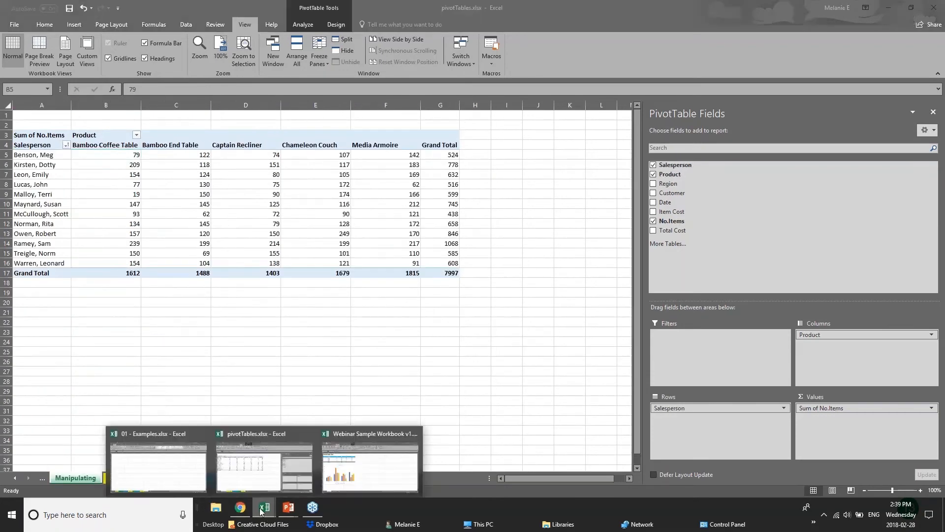
{"action": "left_click", "coordinate": [146, 477]}
{"action": "left_click", "coordinate": [146, 478]}
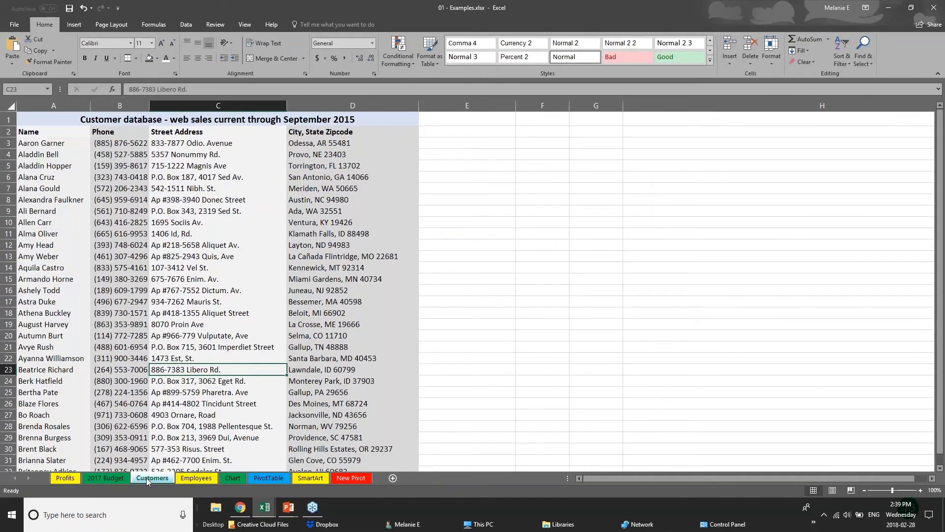
{"action": "left_click", "coordinate": [105, 477]}
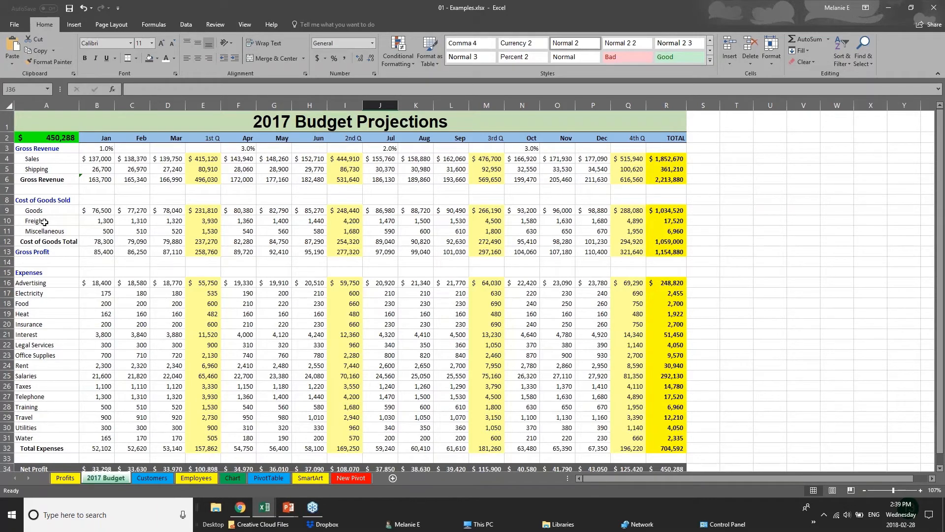
Step: Save the Examples workbook, view the Save As page, then go to the Print preview
{"action": "left_click", "coordinate": [11, 29]}
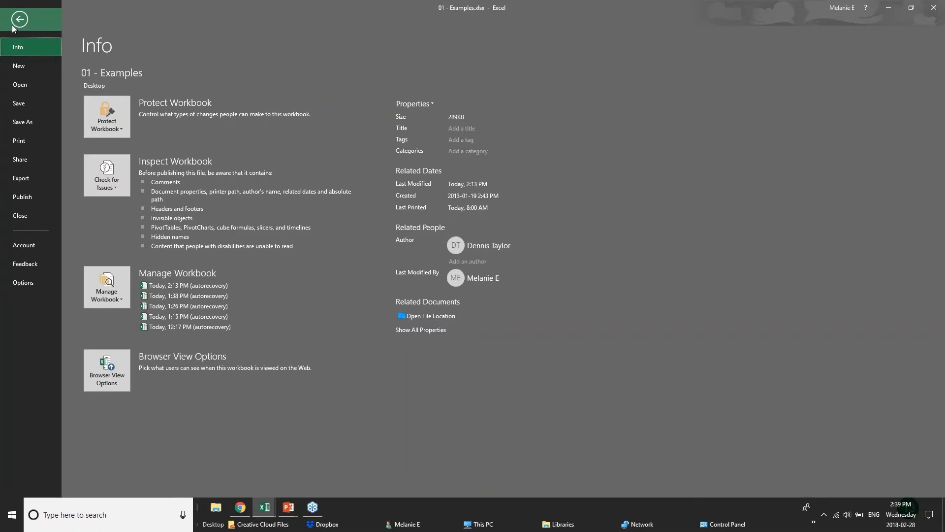
{"action": "left_click", "coordinate": [39, 105]}
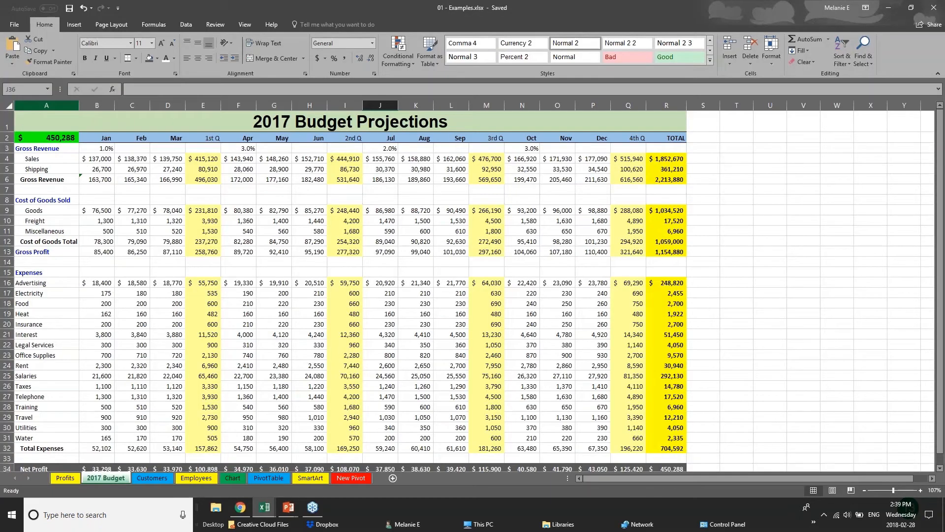
{"action": "left_click", "coordinate": [11, 24]}
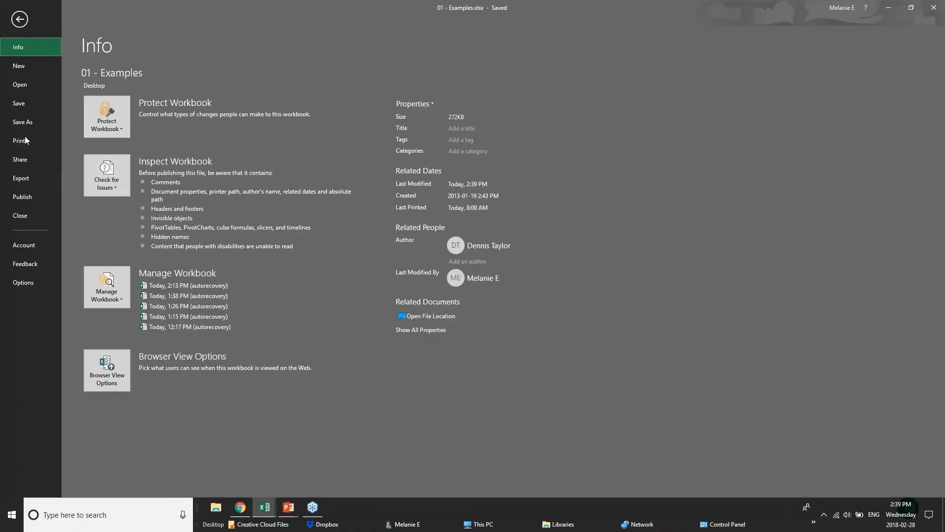
{"action": "left_click", "coordinate": [23, 127]}
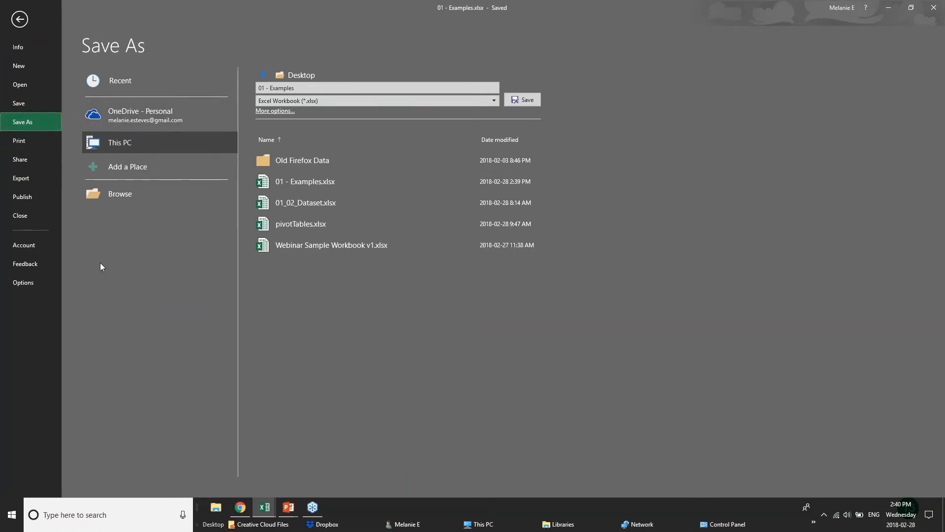
{"action": "left_click", "coordinate": [19, 140]}
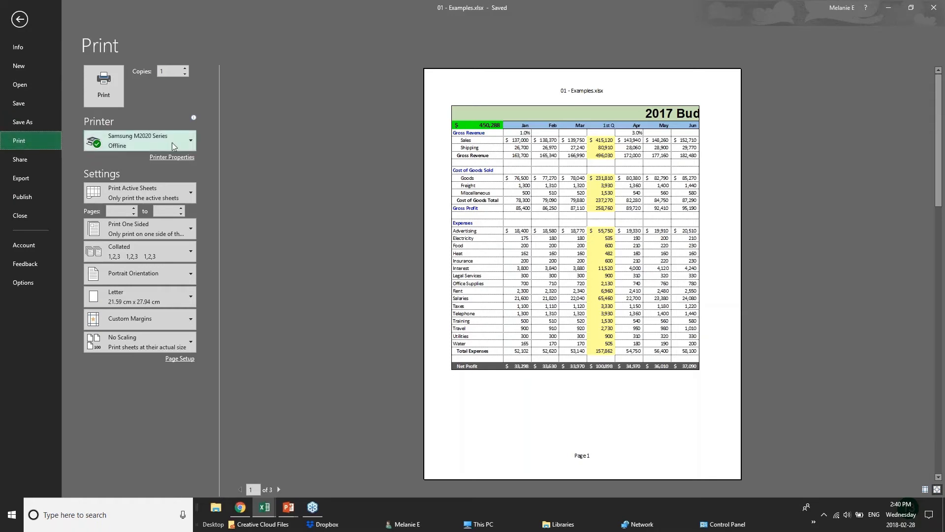
Step: Choose Microsoft Print to PDF as the printer and page through the preview
{"action": "mouse_move", "coordinate": [172, 146]}
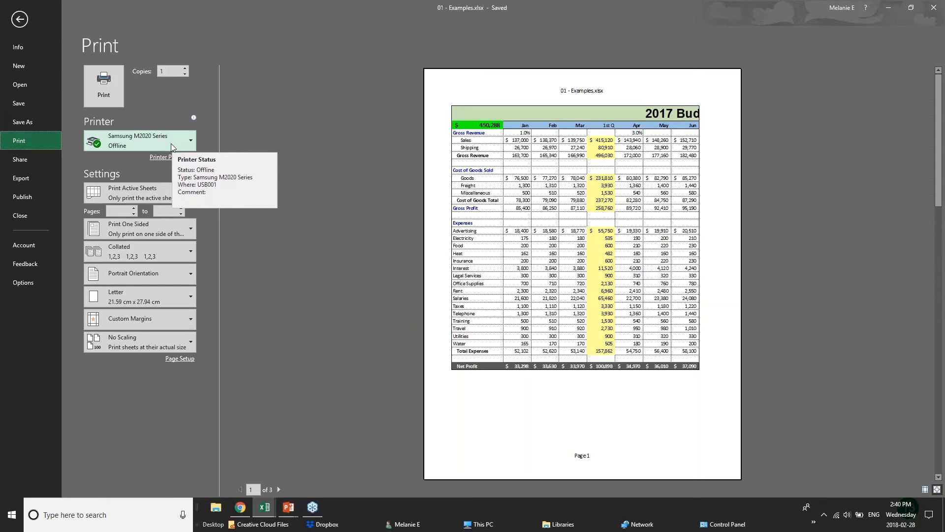
{"action": "left_click", "coordinate": [171, 144]}
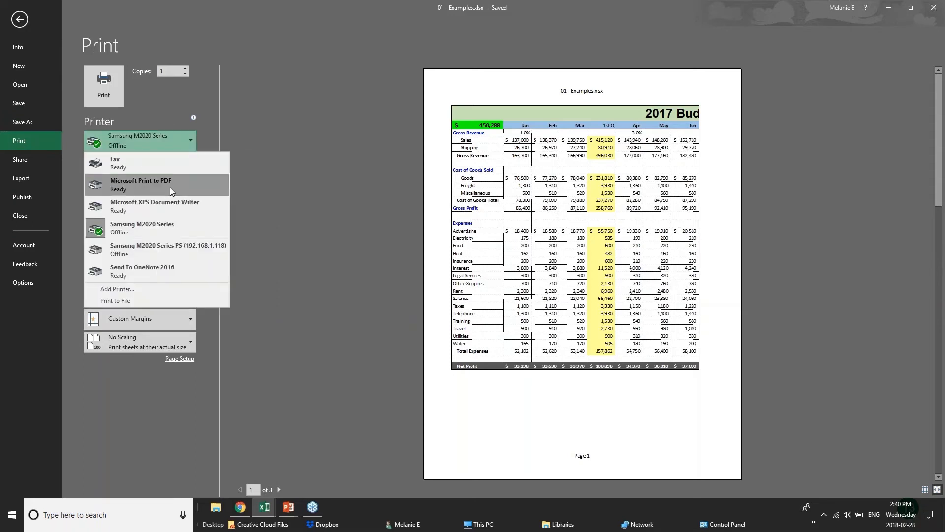
{"action": "left_click", "coordinate": [169, 187]}
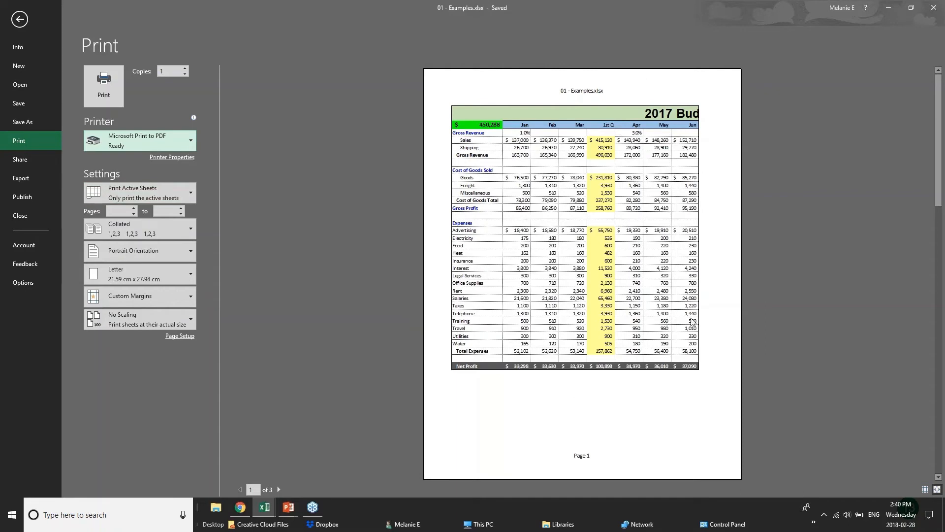
{"action": "left_click", "coordinate": [279, 489]}
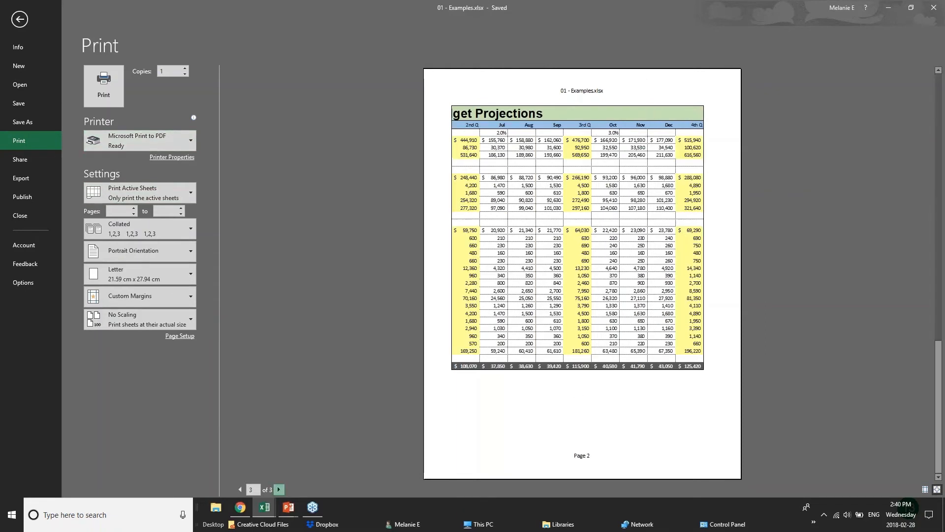
{"action": "left_click", "coordinate": [280, 490]}
{"action": "left_click", "coordinate": [240, 490]}
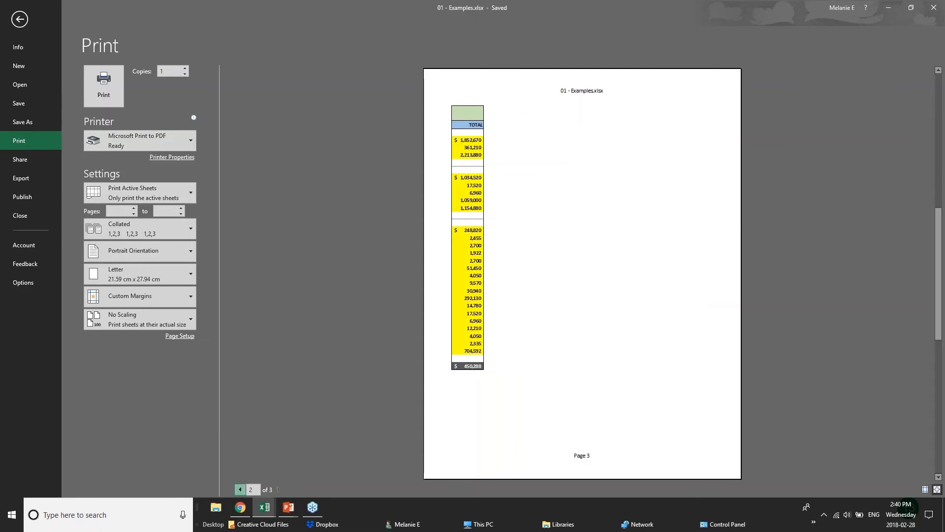
{"action": "left_click", "coordinate": [240, 490]}
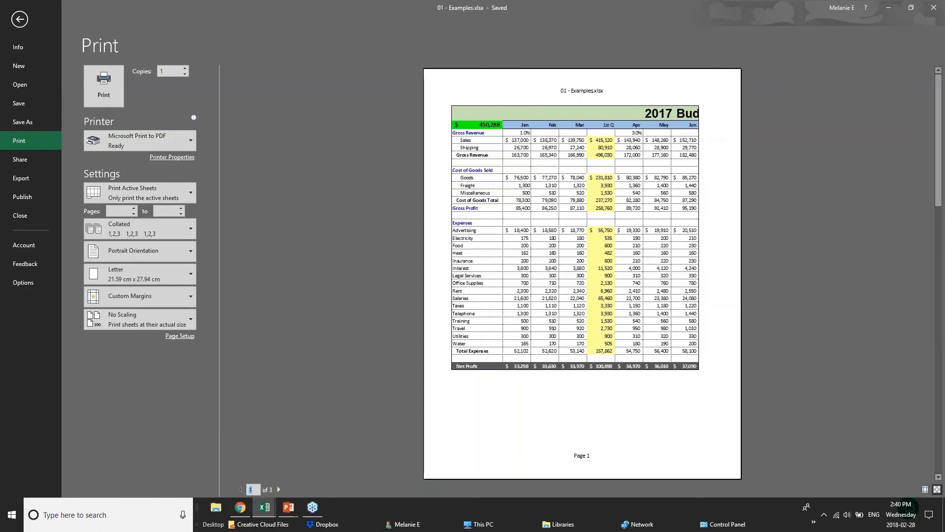
Step: Set the printout orientation to Landscape
{"action": "left_click", "coordinate": [176, 257]}
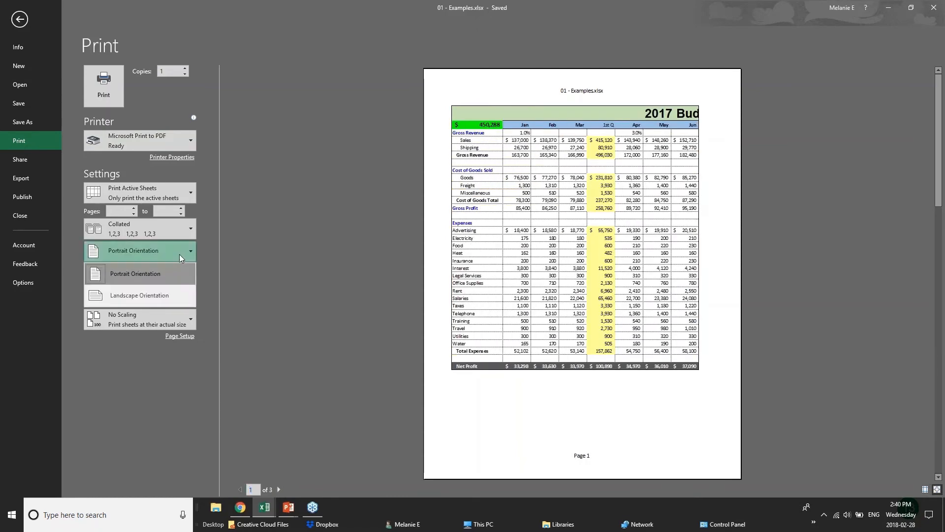
{"action": "left_click", "coordinate": [143, 272]}
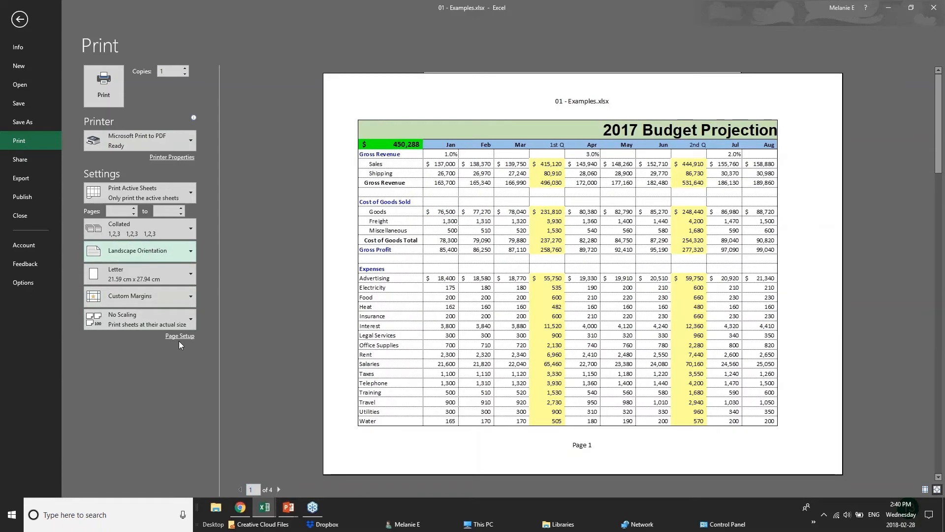
{"action": "left_click", "coordinate": [190, 191]}
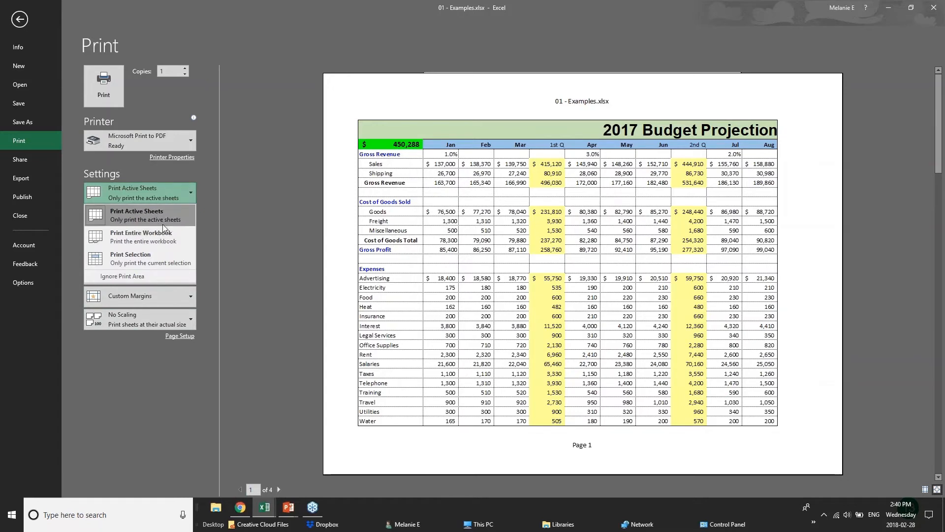
Step: Try Print Selection, revert to Print Active Sheets, and apply Narrow margins
{"action": "left_click", "coordinate": [164, 257]}
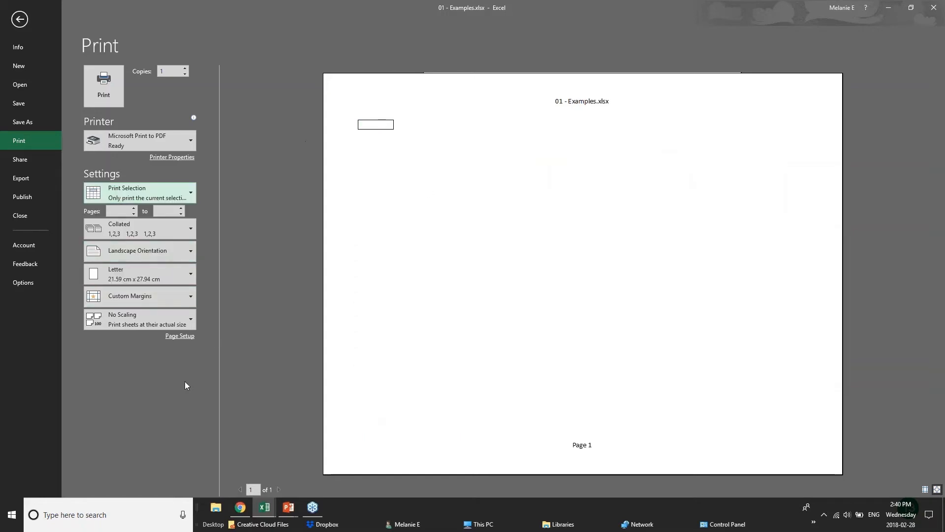
{"action": "left_click", "coordinate": [159, 196]}
{"action": "left_click", "coordinate": [158, 222]}
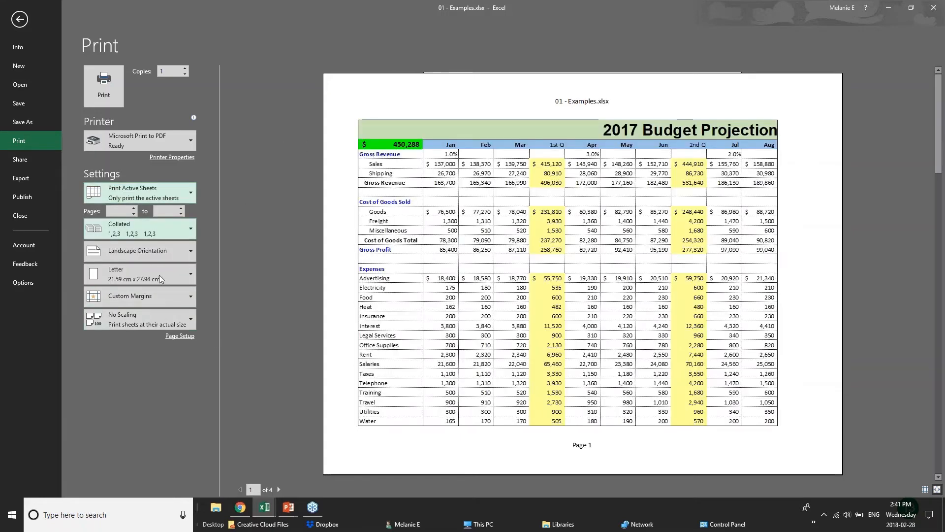
{"action": "left_click", "coordinate": [185, 297]}
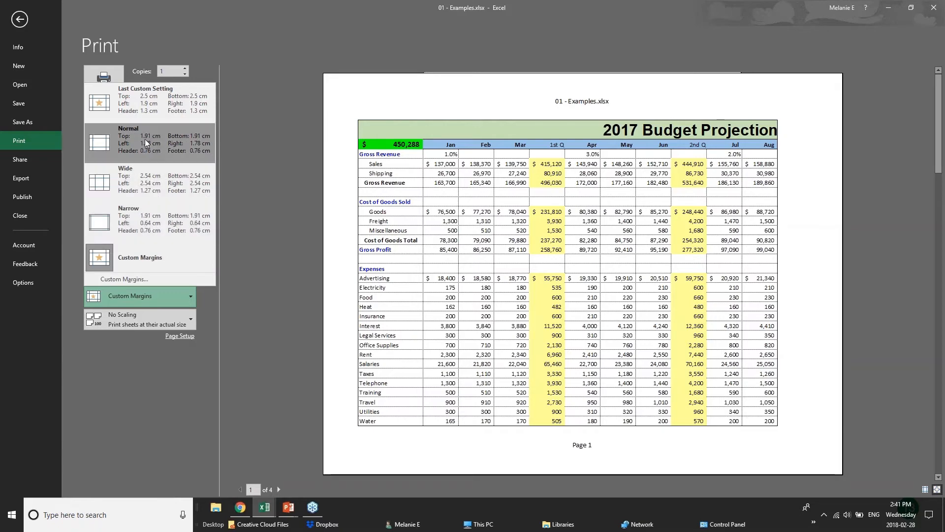
{"action": "left_click", "coordinate": [154, 225]}
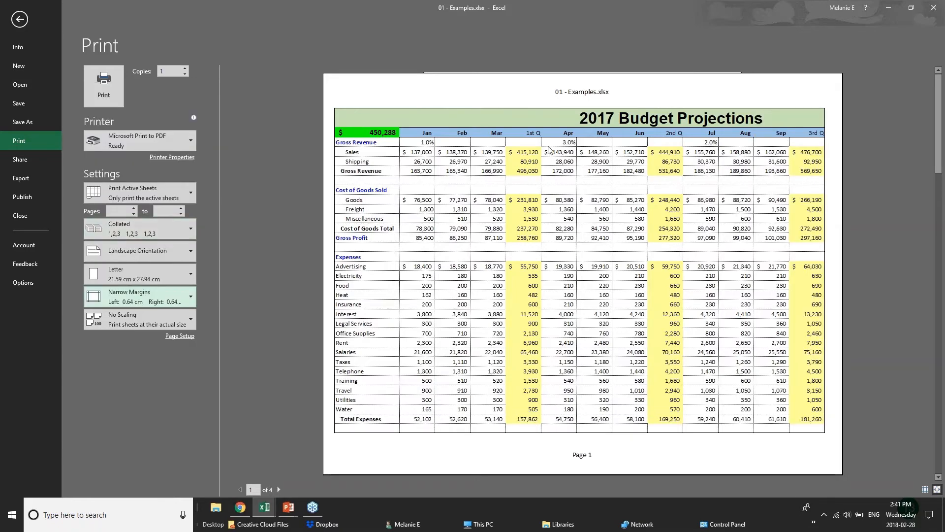
Step: In Page Setup, scale the 2017 Budget printout to fit on 1 page
{"action": "left_click", "coordinate": [179, 337]}
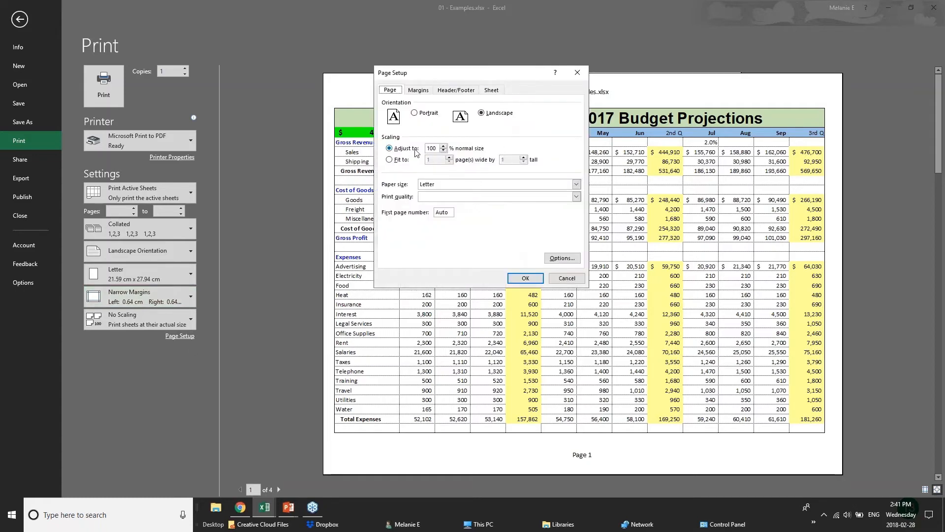
{"action": "double_click", "coordinate": [444, 151]}
{"action": "left_click", "coordinate": [445, 147]}
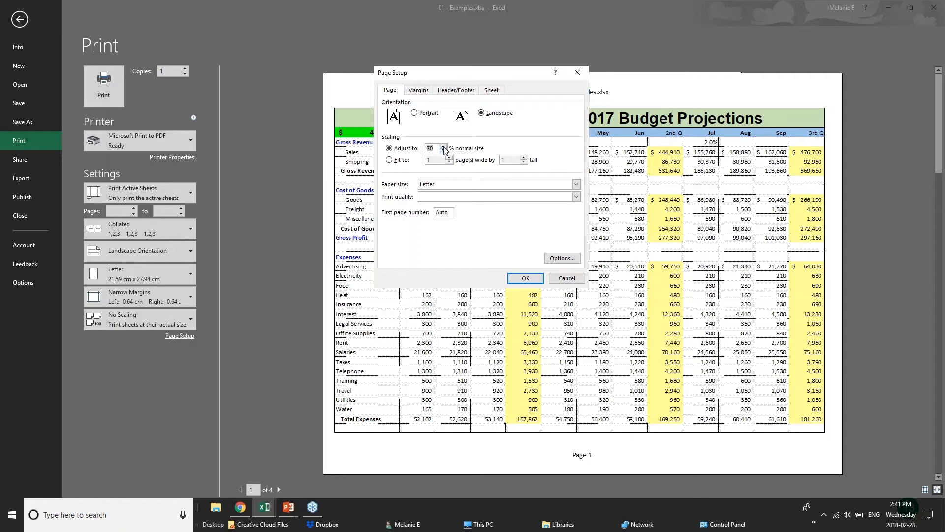
{"action": "left_click", "coordinate": [396, 161]}
{"action": "left_click", "coordinate": [423, 91]}
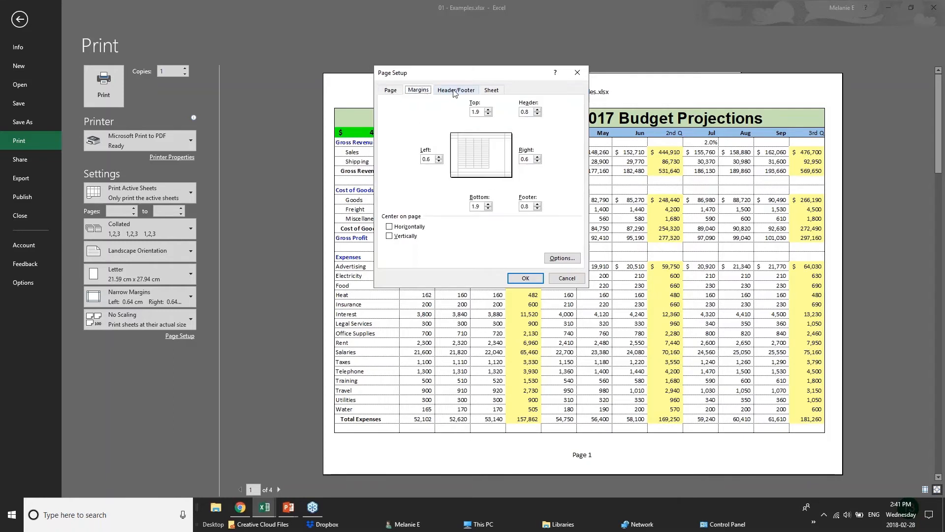
Step: Add a custom header with BUDGET PROJECTIONS on the left and CONFIDENTIAL in the centre
{"action": "left_click", "coordinate": [454, 93]}
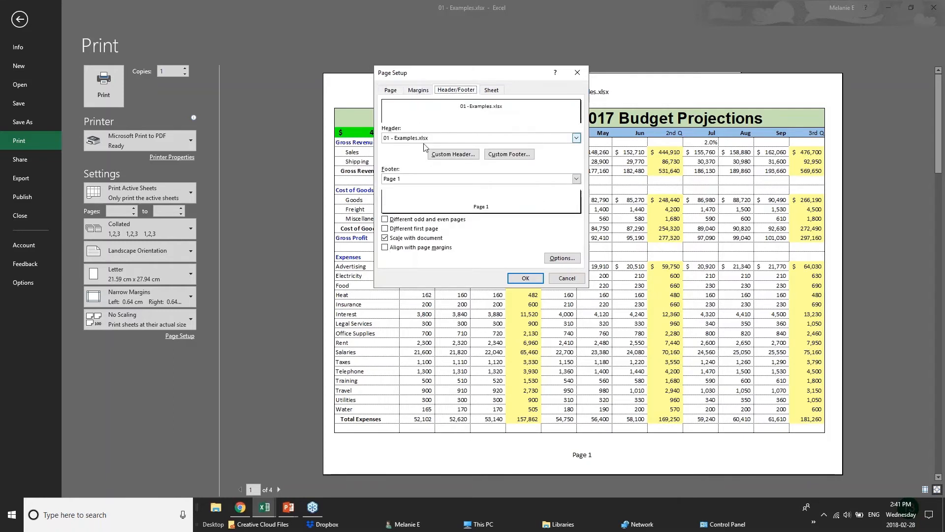
{"action": "left_click", "coordinate": [441, 138]}
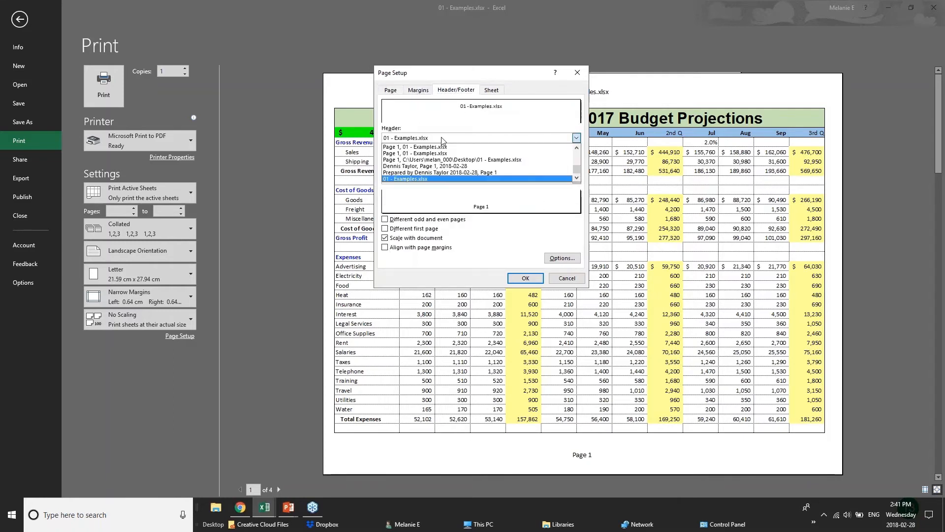
{"action": "left_click", "coordinate": [442, 139]}
{"action": "left_click", "coordinate": [453, 155]}
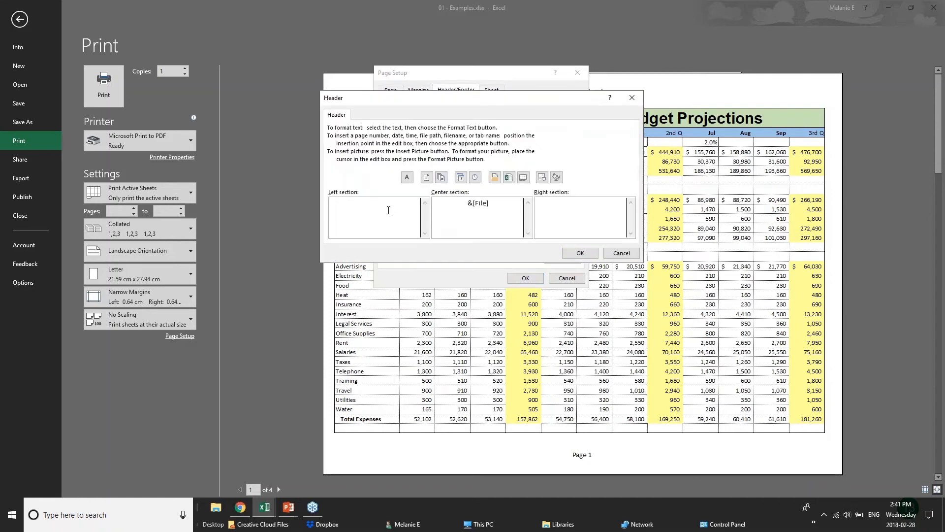
{"action": "type", "text": "BUDGET PROD"}
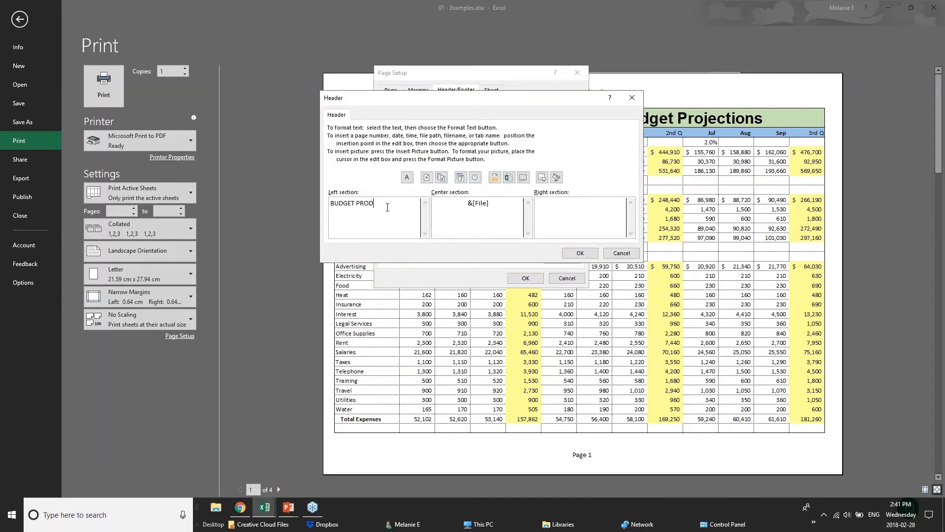
{"action": "key", "text": "BackSpace"}
{"action": "type", "text": "JECTIONS"}
{"action": "left_click_drag", "start_coordinate": [489, 203], "coordinate": [433, 203]}
{"action": "type", "text": "CONFIDENTIAL"}
{"action": "left_click", "coordinate": [605, 210]}
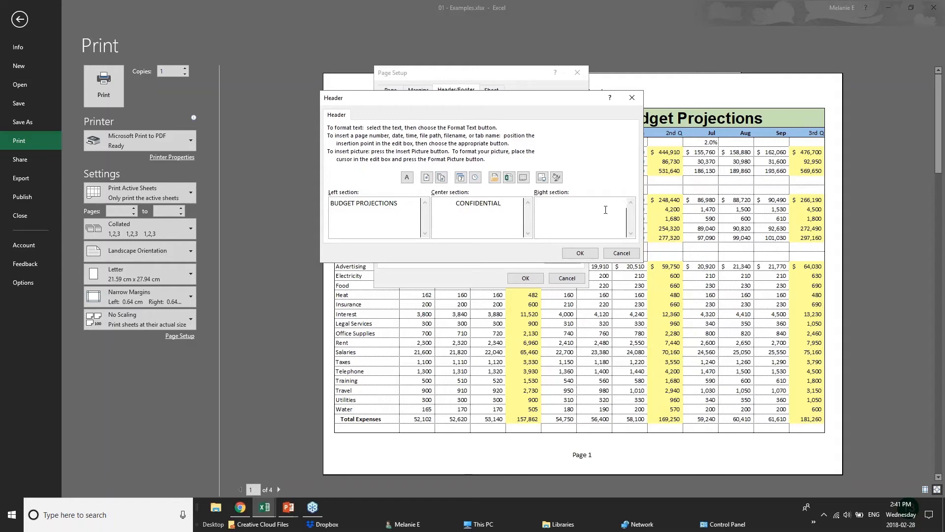
{"action": "left_click", "coordinate": [580, 253]}
{"action": "left_click", "coordinate": [526, 278]}
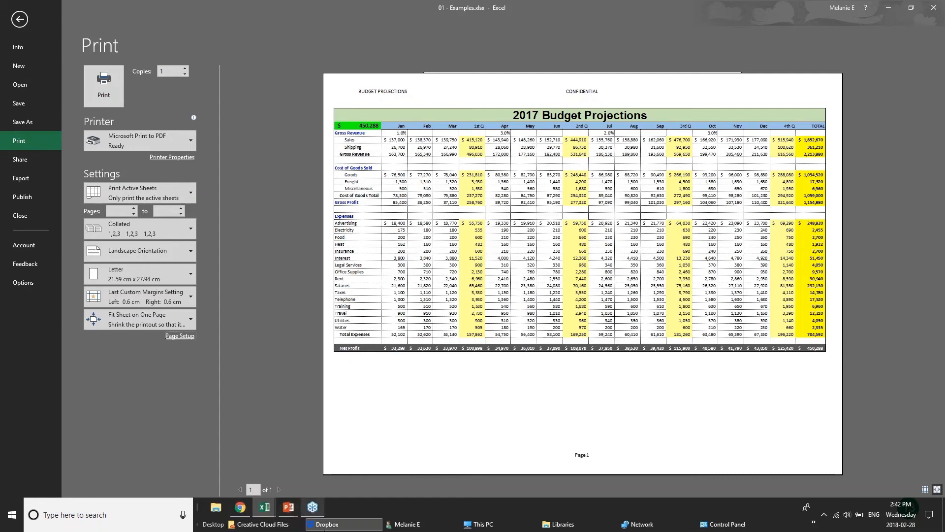
{"action": "mouse_move", "coordinate": [288, 515]}
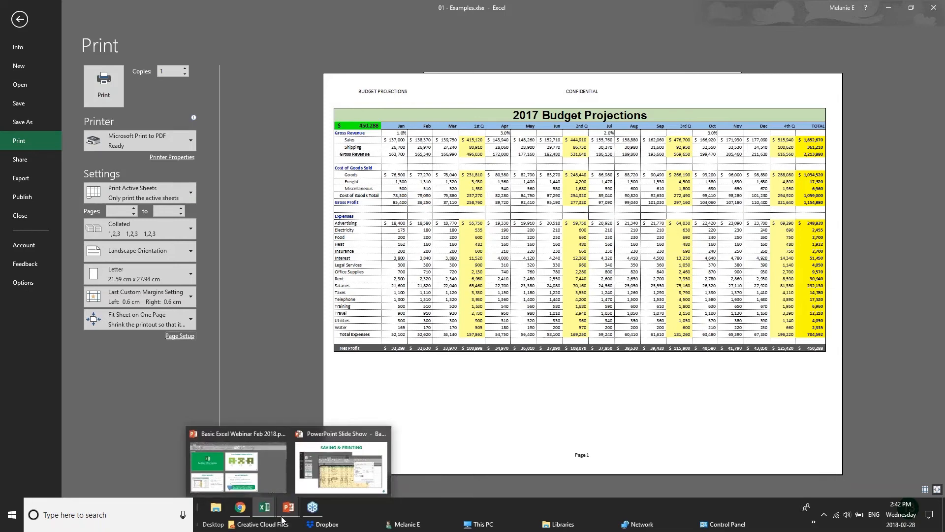
Step: Advance the PowerPoint show to the Sharing & Security slide, then return to 01 - Examples.xlsx
{"action": "left_click", "coordinate": [341, 467]}
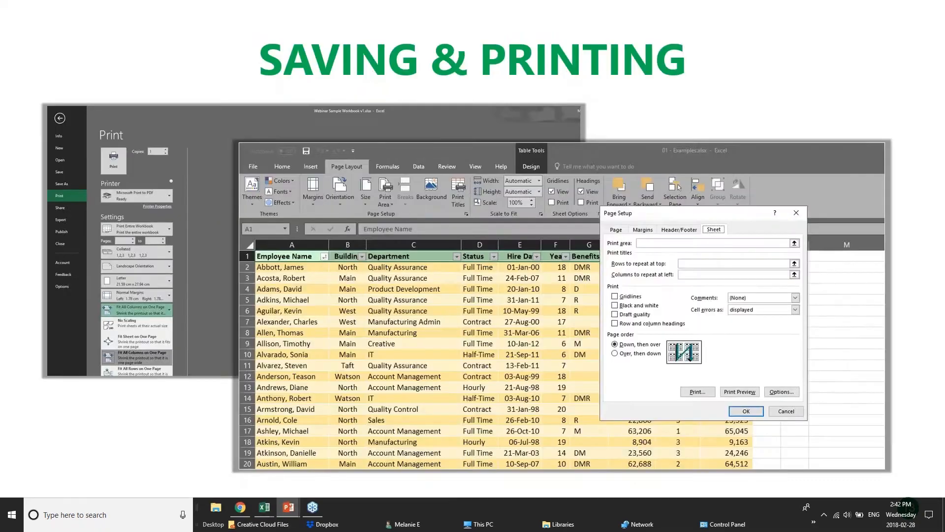
{"action": "key", "text": "Right"}
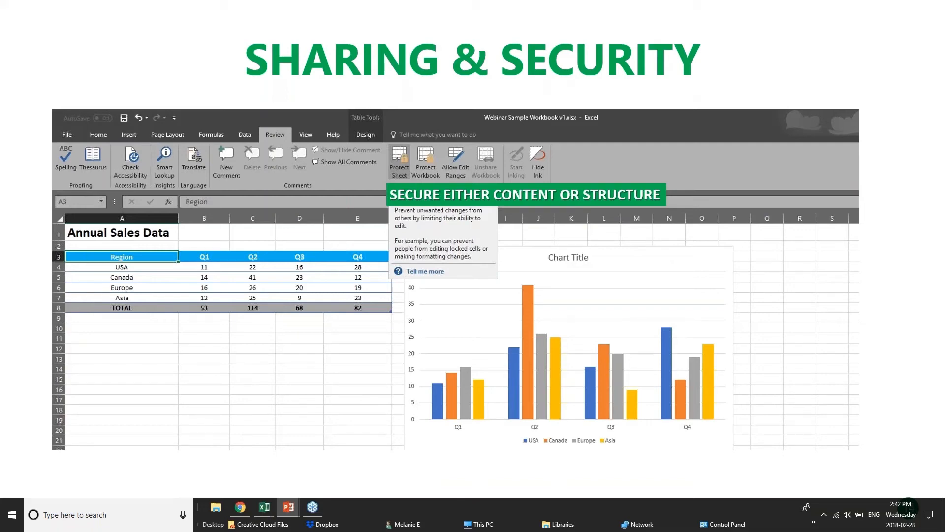
{"action": "left_click", "coordinate": [249, 509]}
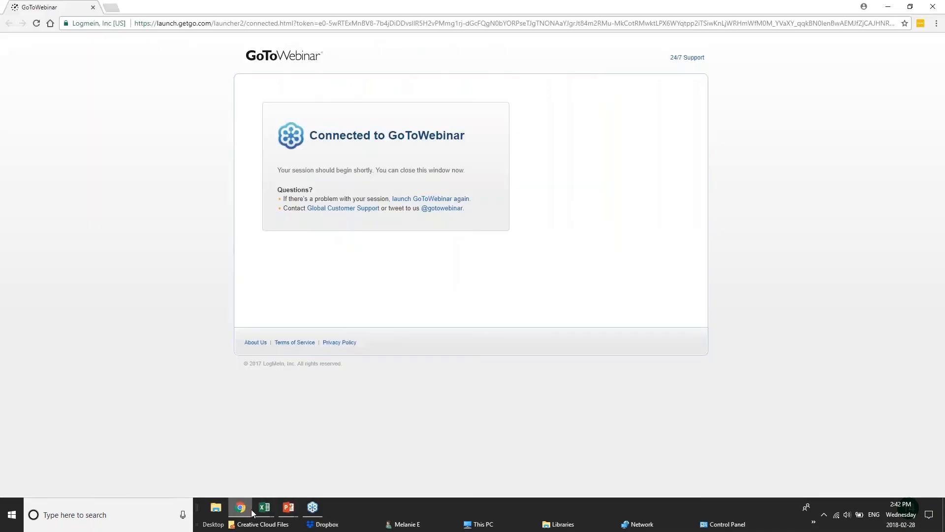
{"action": "mouse_move", "coordinate": [265, 508]}
{"action": "left_click", "coordinate": [167, 468]}
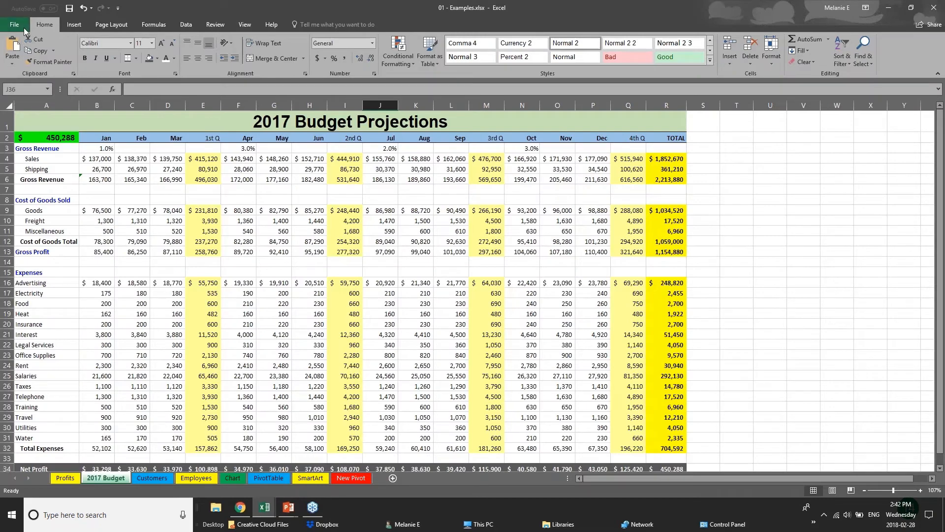
{"action": "left_click", "coordinate": [23, 27]}
{"action": "left_click", "coordinate": [17, 121]}
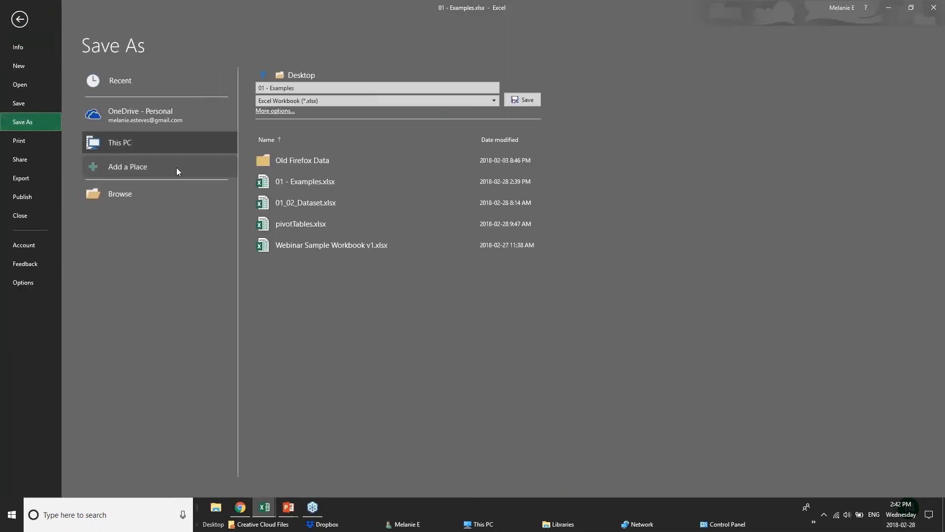
{"action": "left_click", "coordinate": [118, 120]}
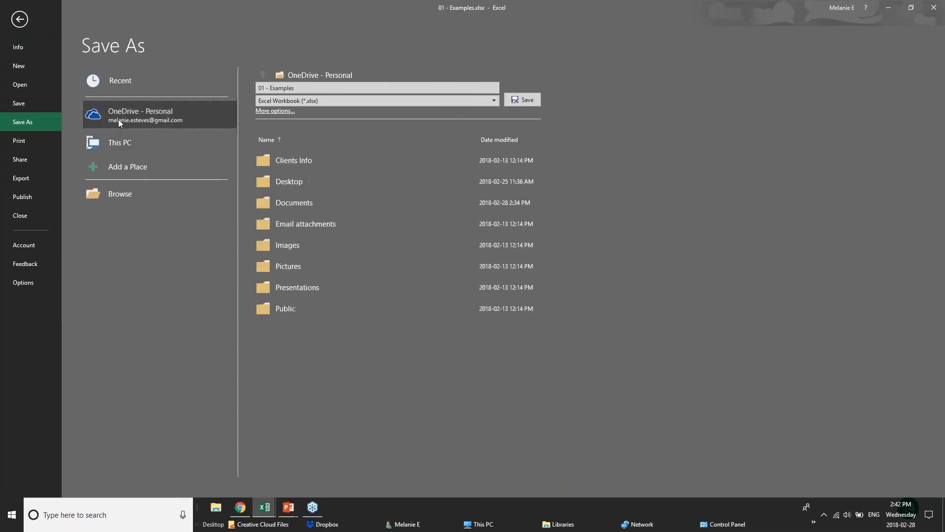
{"action": "left_click", "coordinate": [128, 144]}
{"action": "left_click", "coordinate": [269, 111]}
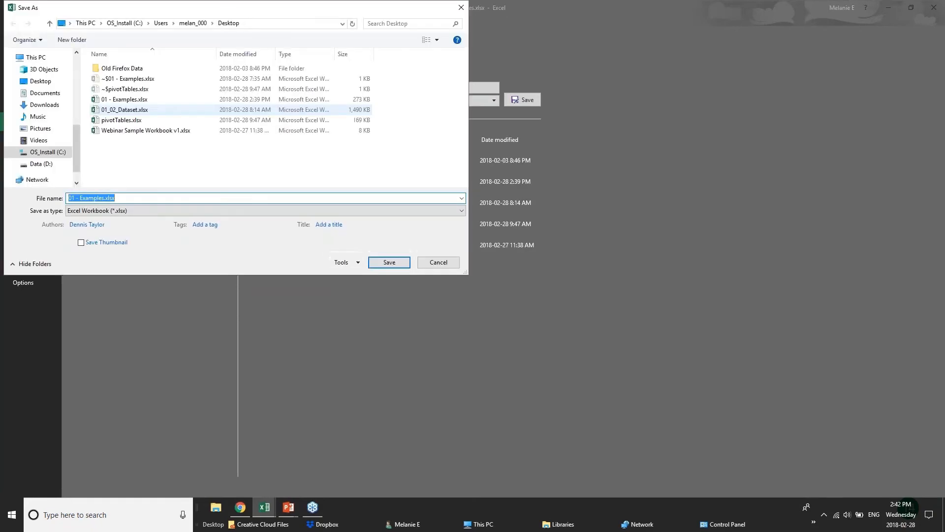
{"action": "left_click", "coordinate": [343, 263]}
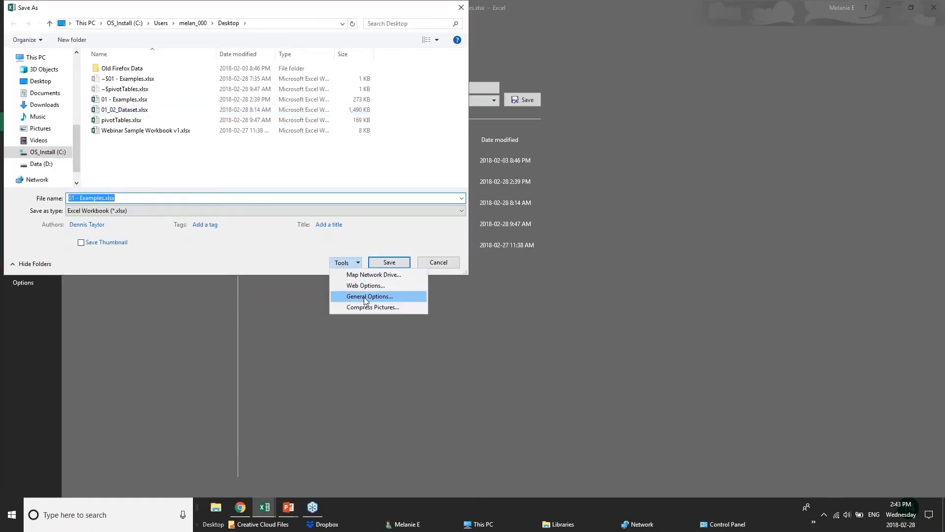
{"action": "left_click", "coordinate": [365, 296]}
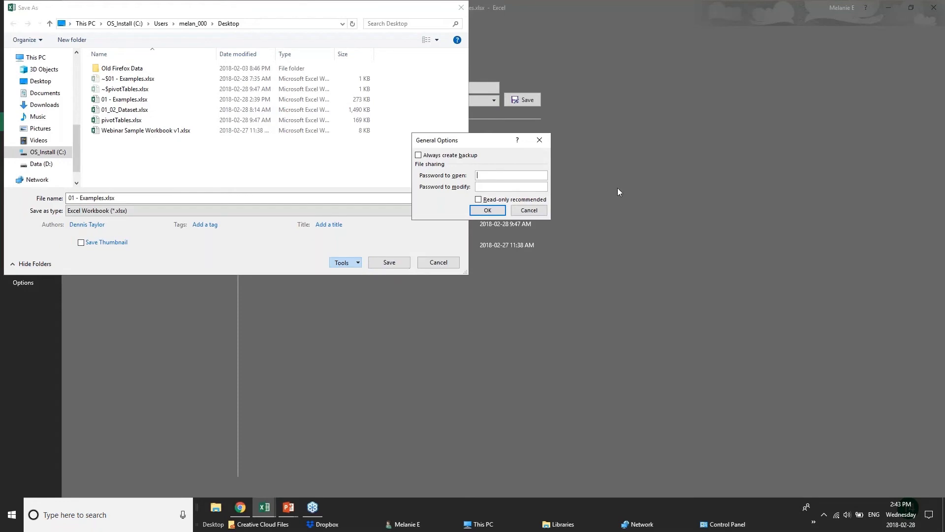
{"action": "left_click", "coordinate": [537, 212]}
{"action": "left_click", "coordinate": [441, 263]}
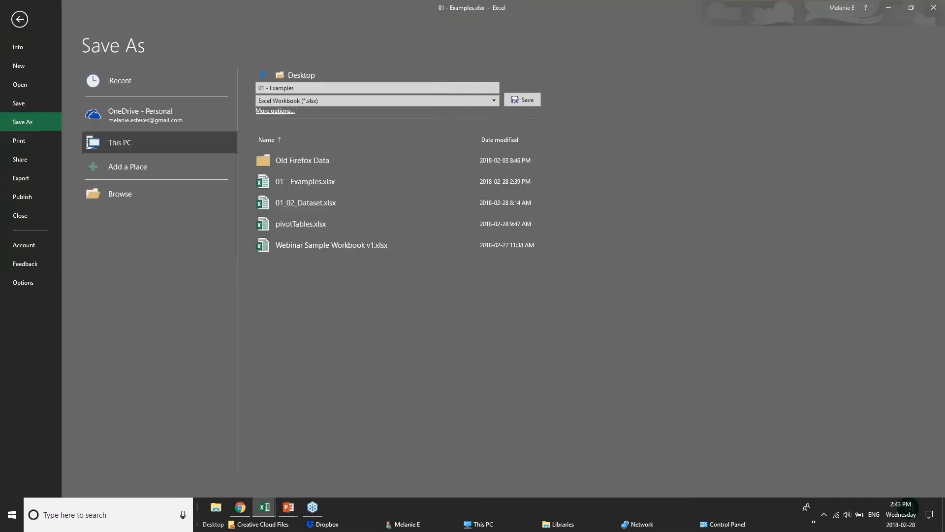
{"action": "left_click", "coordinate": [20, 19]}
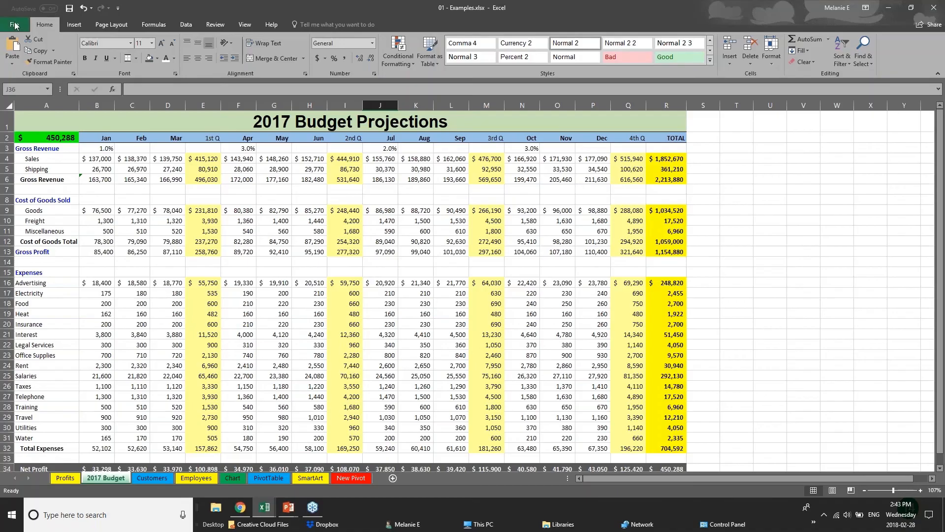
Step: Inspect cells C15, E12 and the formula in E13 on the 2017 Budget sheet
{"action": "left_click", "coordinate": [123, 268]}
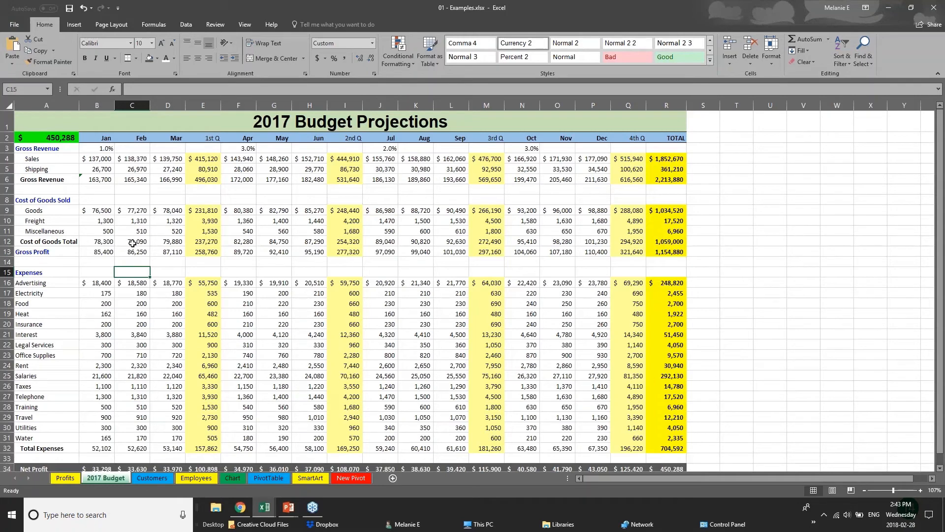
{"action": "left_click", "coordinate": [193, 241]}
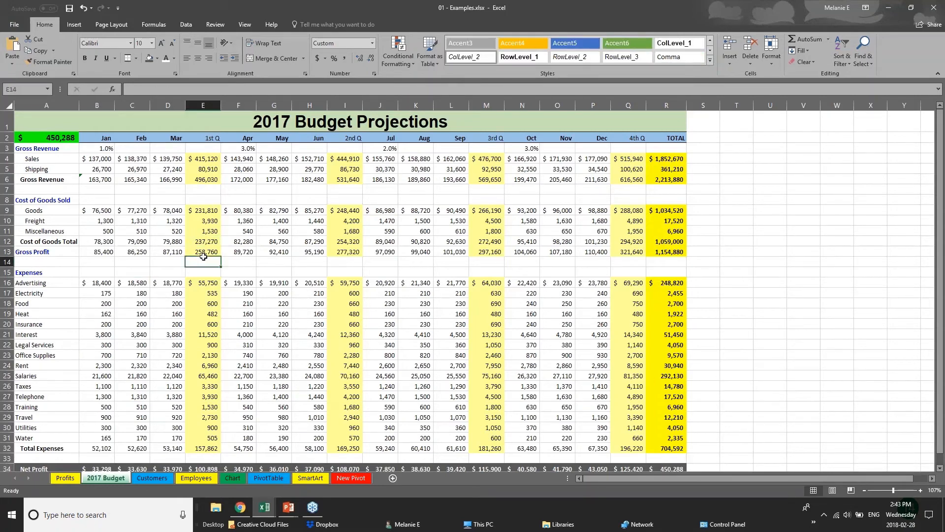
{"action": "left_click", "coordinate": [209, 250]}
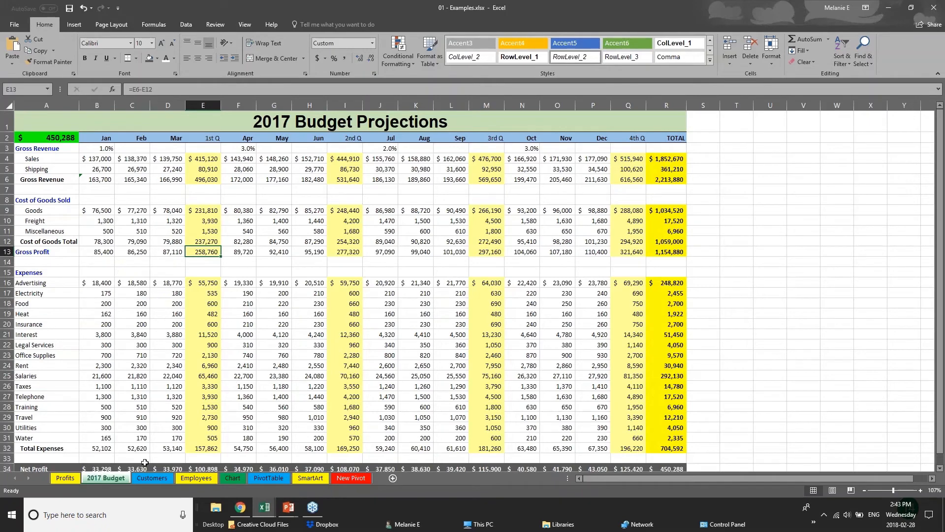
Step: Switch to the Employees sheet, scroll to row 1, and check the New Salary formula in J2
{"action": "left_click", "coordinate": [140, 478]}
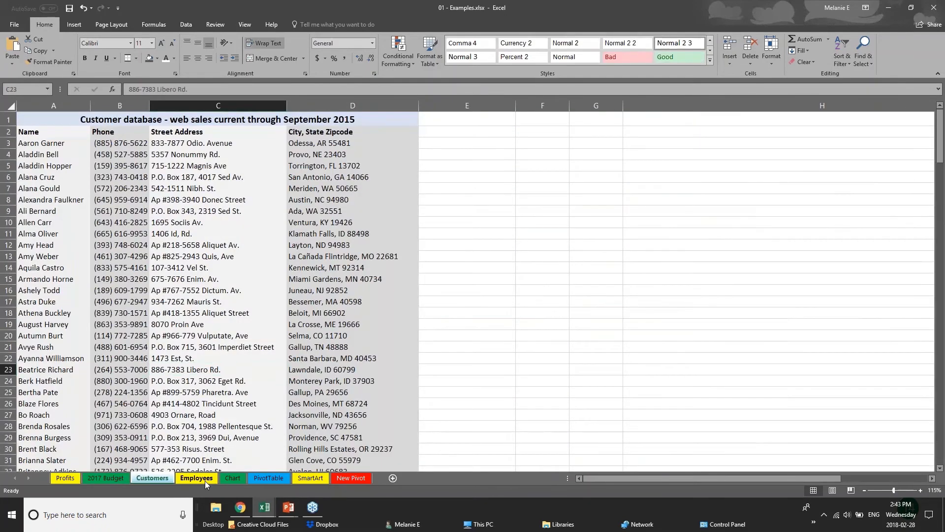
{"action": "left_click", "coordinate": [197, 478]}
{"action": "scroll", "coordinate": [202, 314], "scroll_direction": "up", "scroll_amount": 1}
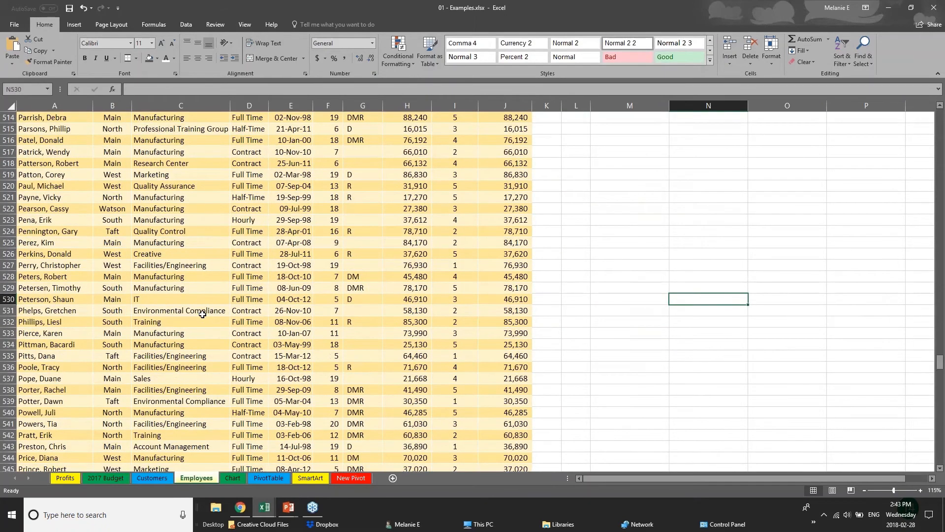
{"action": "left_click_drag", "start_coordinate": [940, 362], "coordinate": [940, 114]}
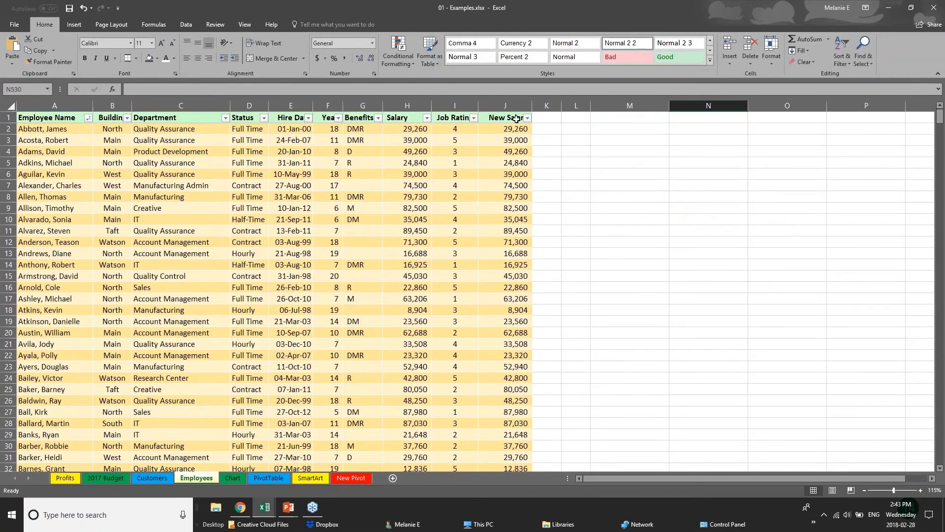
{"action": "left_click", "coordinate": [407, 130]}
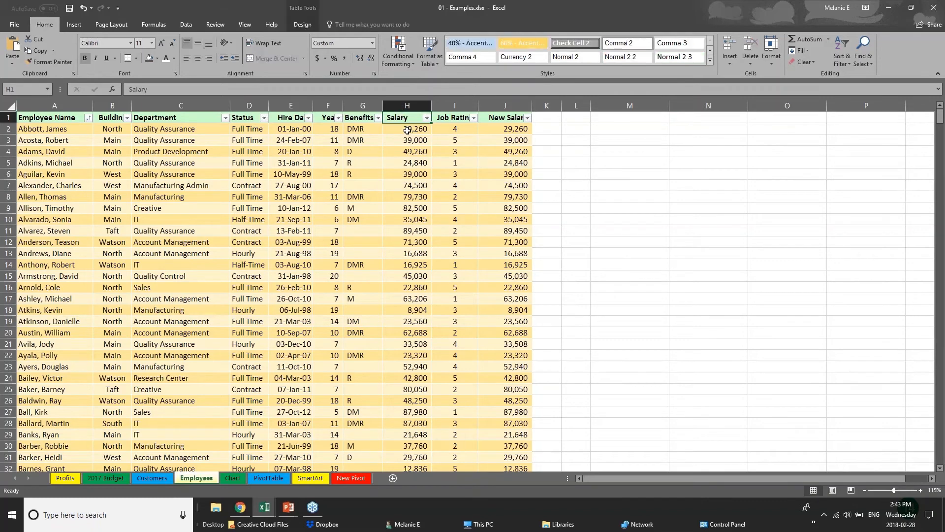
{"action": "left_click", "coordinate": [515, 130]}
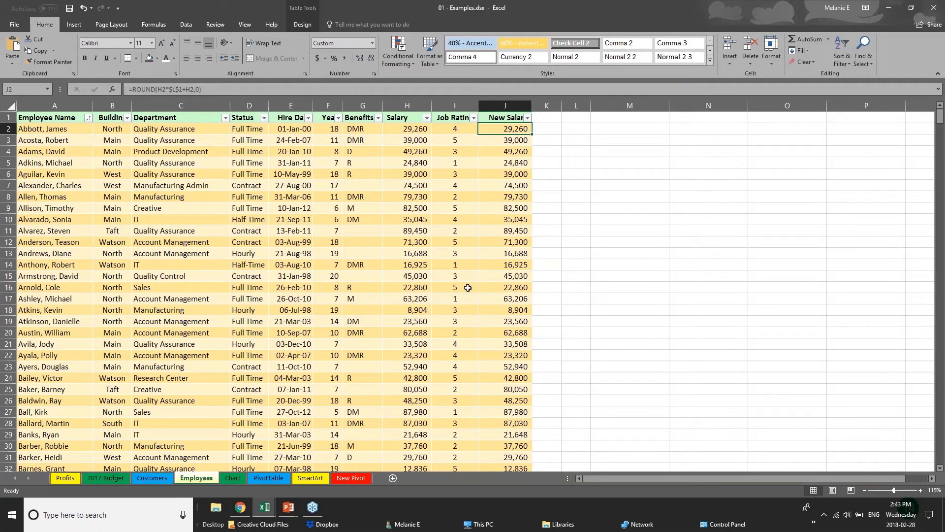
Step: Review the New Salary formulas in J2 and J4, then select Salary cell H10
{"action": "left_click", "coordinate": [278, 312]}
{"action": "left_click", "coordinate": [499, 119]}
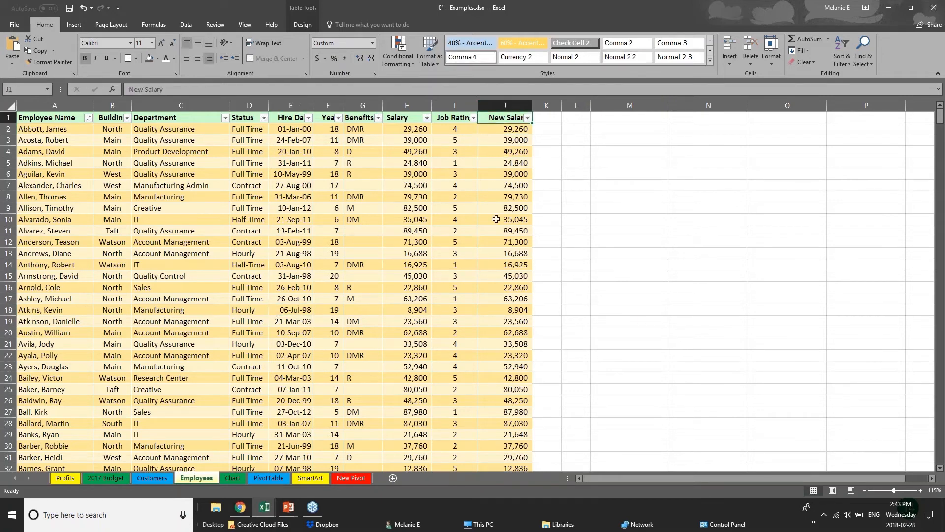
{"action": "left_click", "coordinate": [523, 129]}
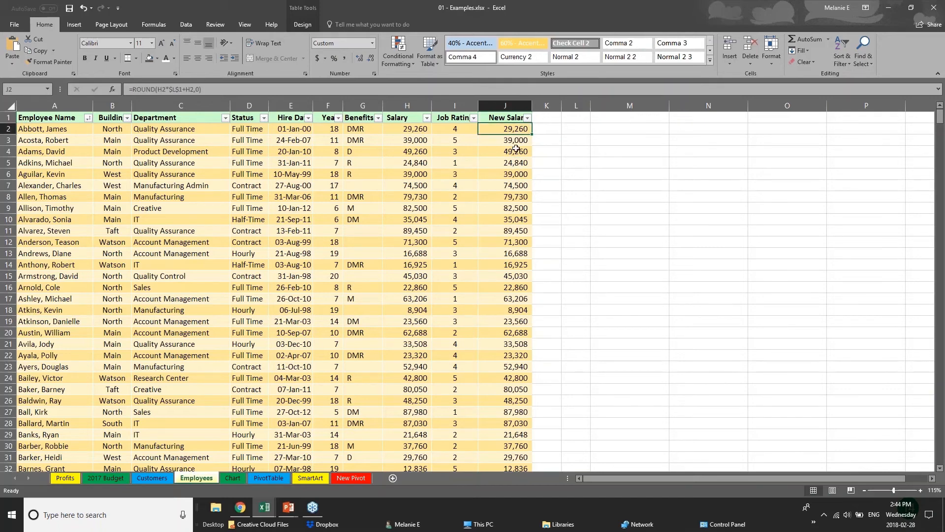
{"action": "left_click", "coordinate": [516, 149]}
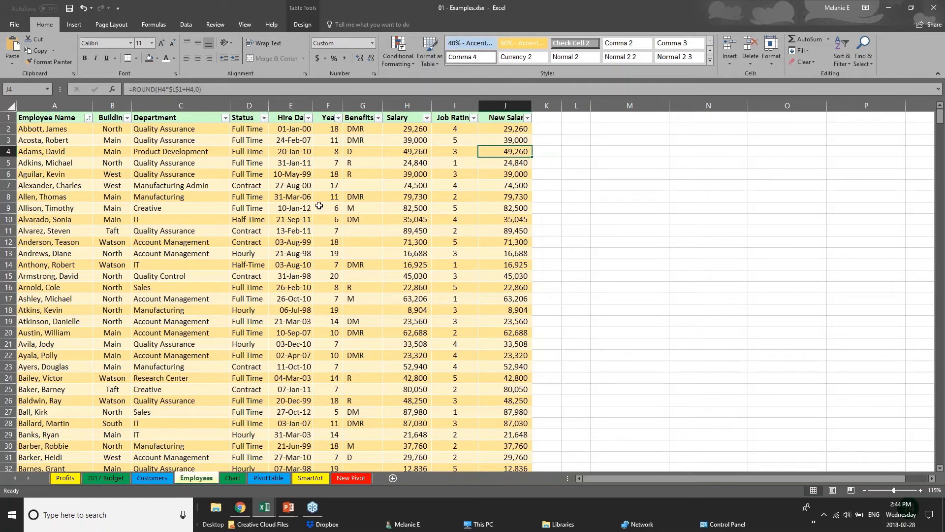
{"action": "left_click", "coordinate": [215, 24]}
{"action": "left_click", "coordinate": [408, 217]}
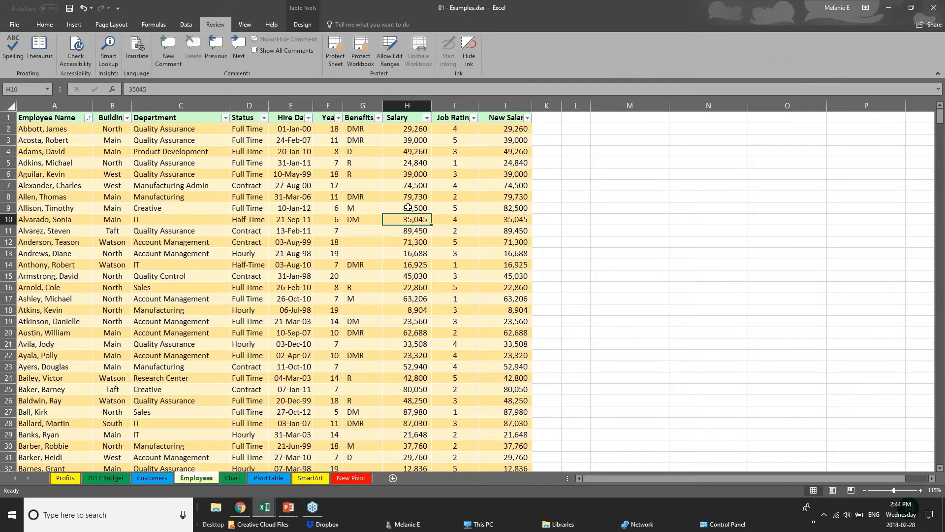
Step: Select the entire Salary column H and bring up the Protect Sheet dialog
{"action": "left_click", "coordinate": [409, 130]}
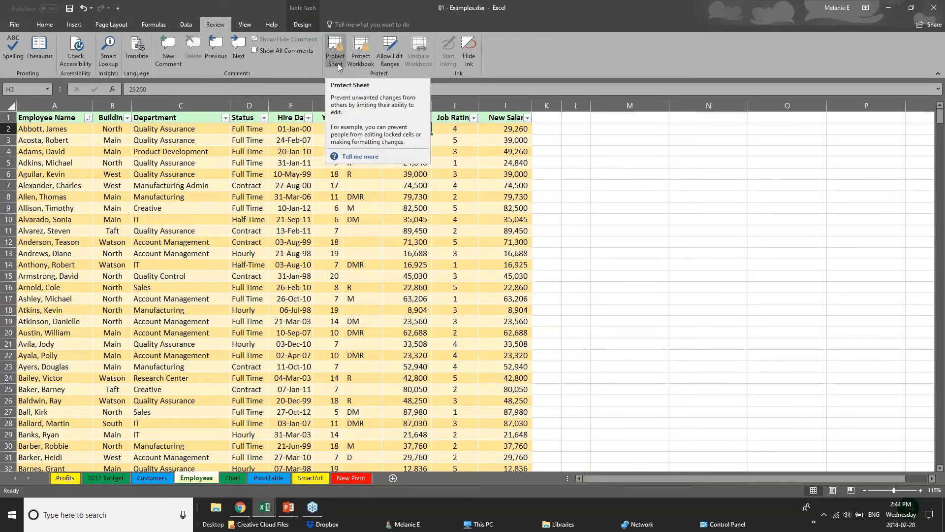
{"action": "left_click", "coordinate": [316, 211]}
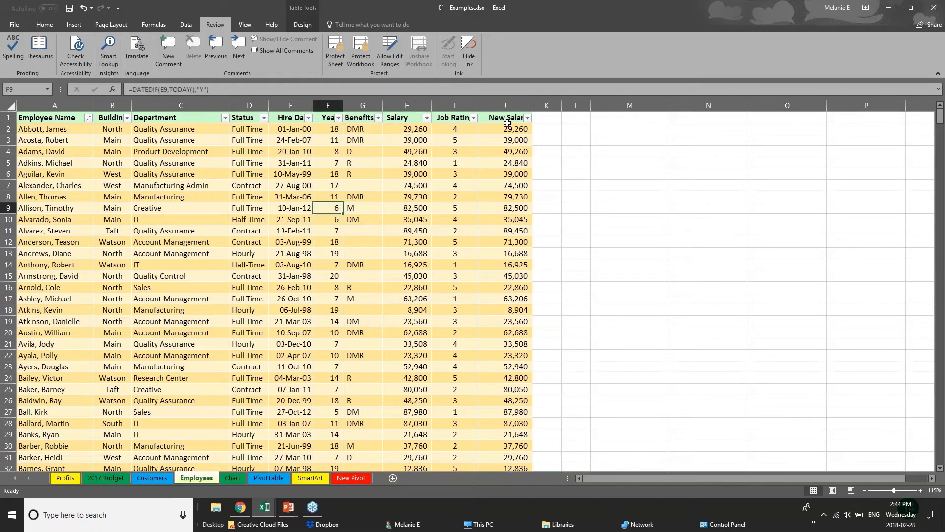
{"action": "left_click_drag", "start_coordinate": [512, 118], "coordinate": [513, 231]}
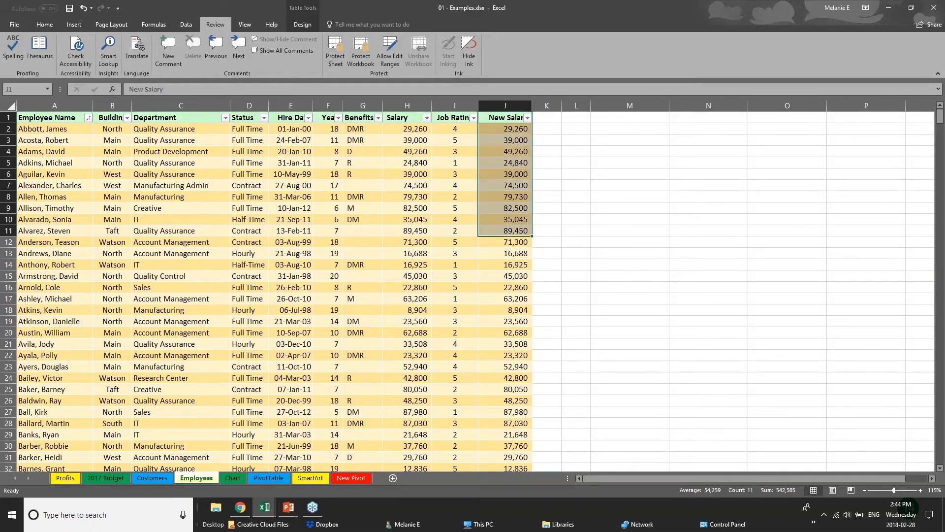
{"action": "left_click", "coordinate": [410, 104]}
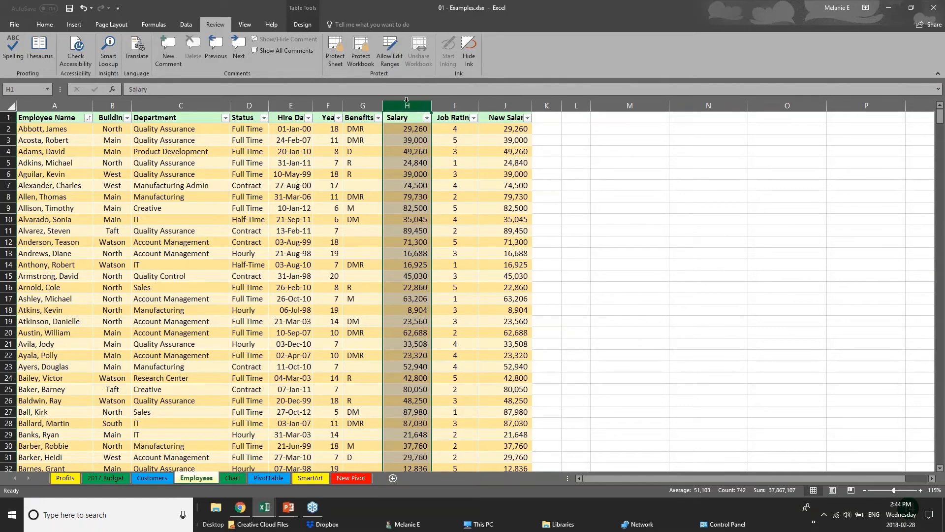
{"action": "left_click", "coordinate": [334, 59]}
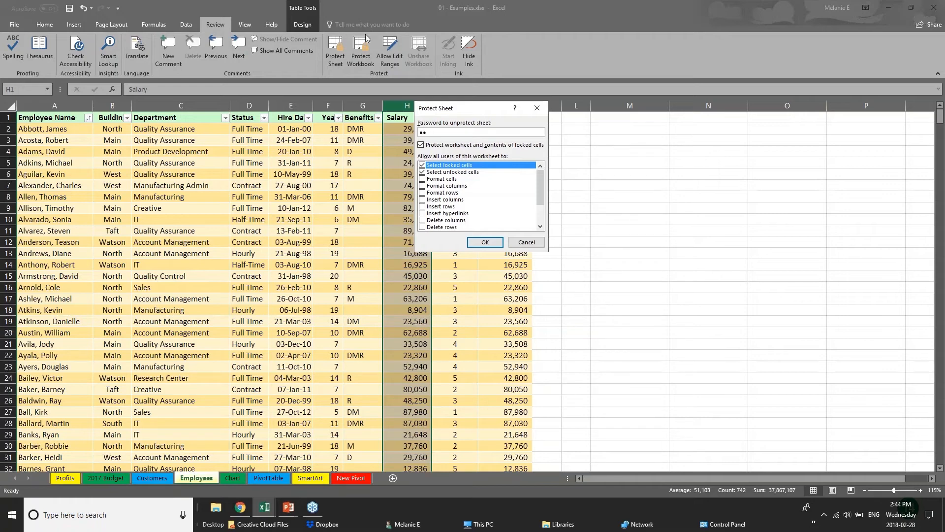
Step: Cancel the Protect Sheet dialog and reopen it from the Review tab
{"action": "left_click", "coordinate": [519, 239]}
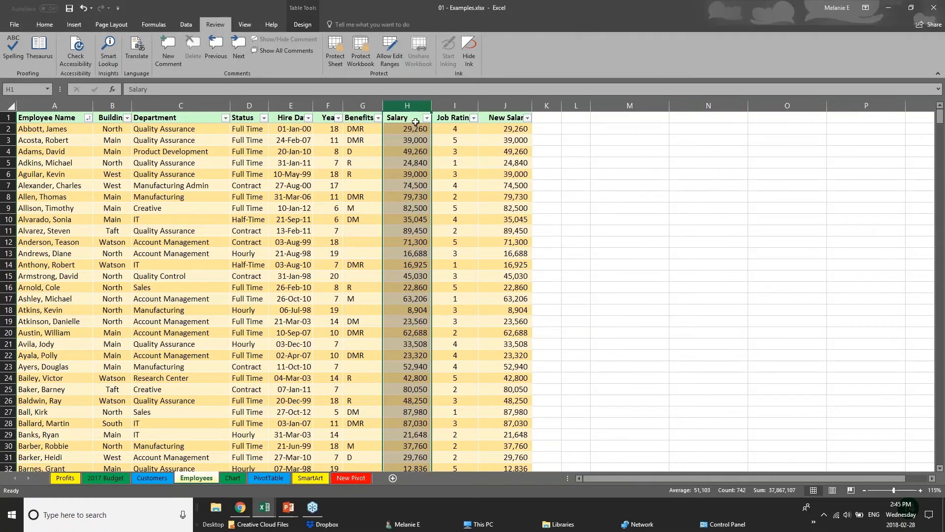
{"action": "left_click", "coordinate": [277, 397]}
{"action": "left_click", "coordinate": [336, 63]}
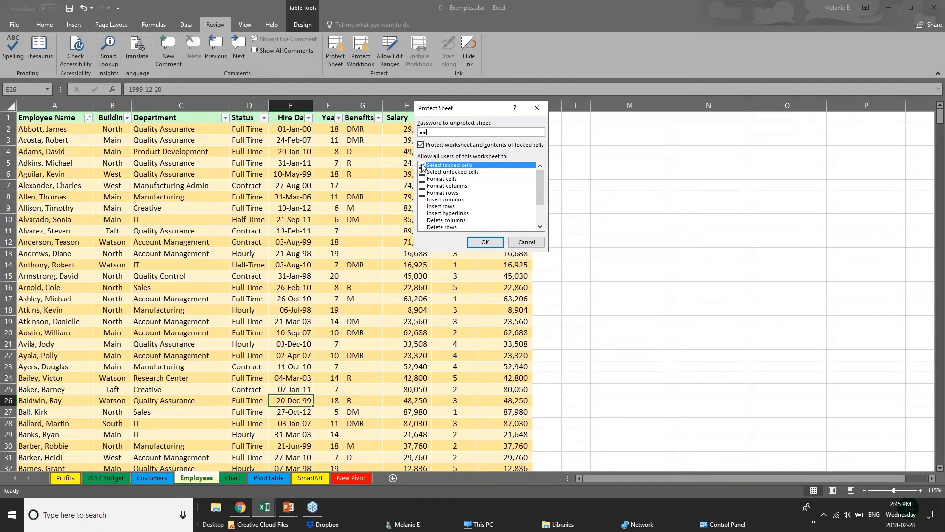
Step: Uncheck Select locked cells, check Edit objects, then cancel without protecting the sheet
{"action": "left_click", "coordinate": [422, 165]}
{"action": "left_click_drag", "start_coordinate": [540, 198], "coordinate": [540, 215]}
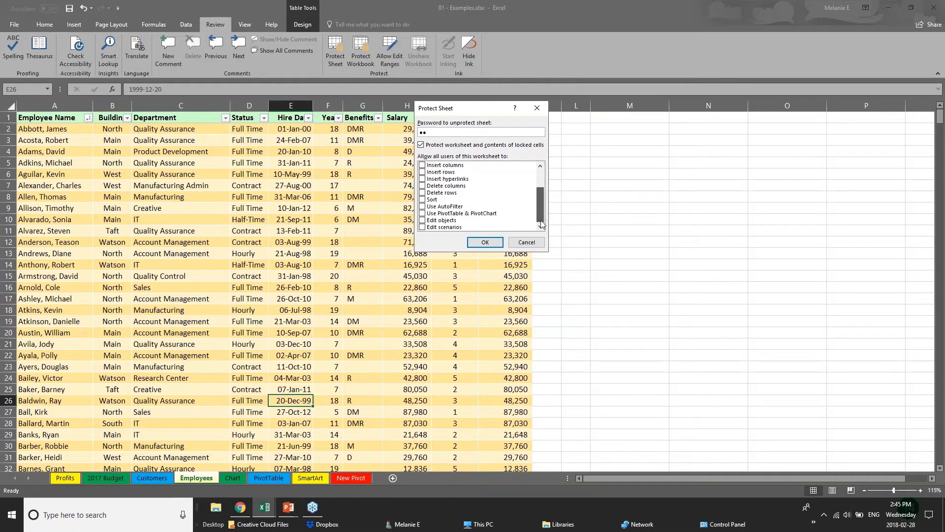
{"action": "left_click", "coordinate": [423, 221]}
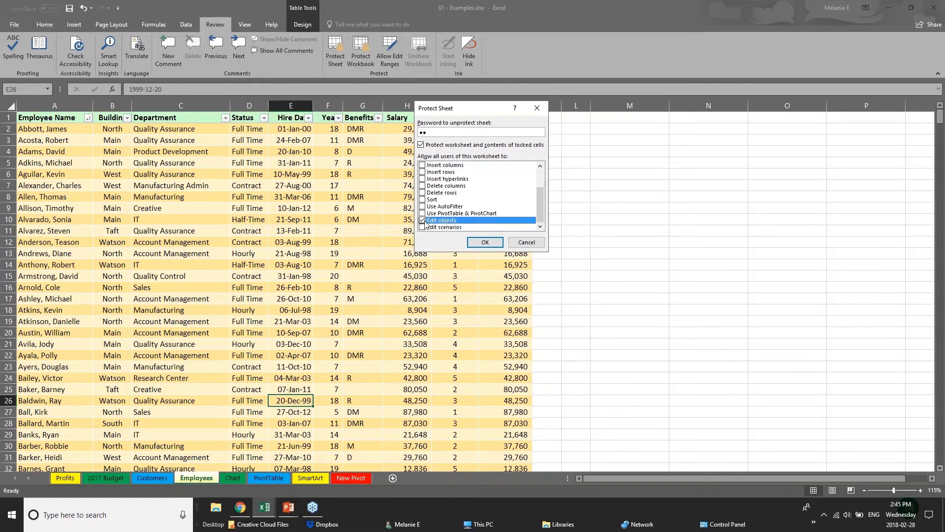
{"action": "left_click_drag", "start_coordinate": [540, 197], "coordinate": [539, 177]}
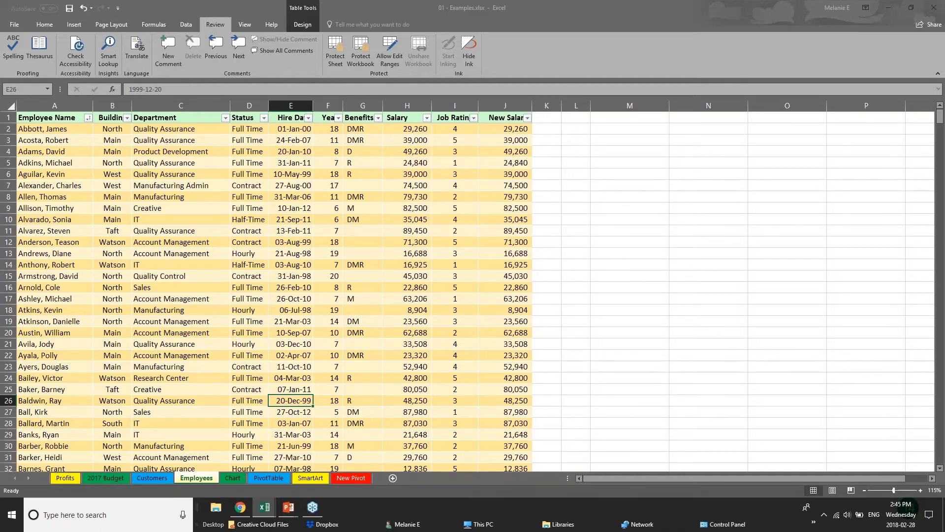
{"action": "left_click", "coordinate": [514, 242]}
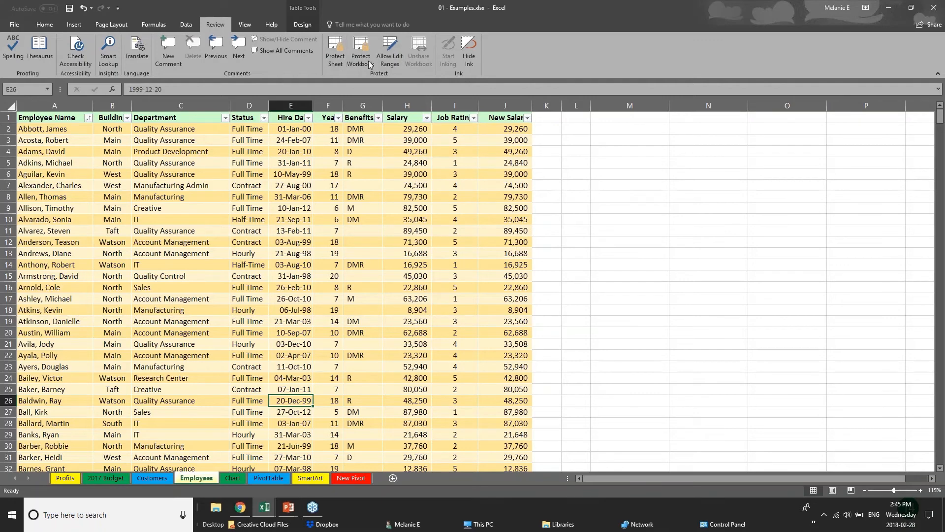
{"action": "left_click", "coordinate": [410, 216]}
{"action": "left_click", "coordinate": [402, 177]}
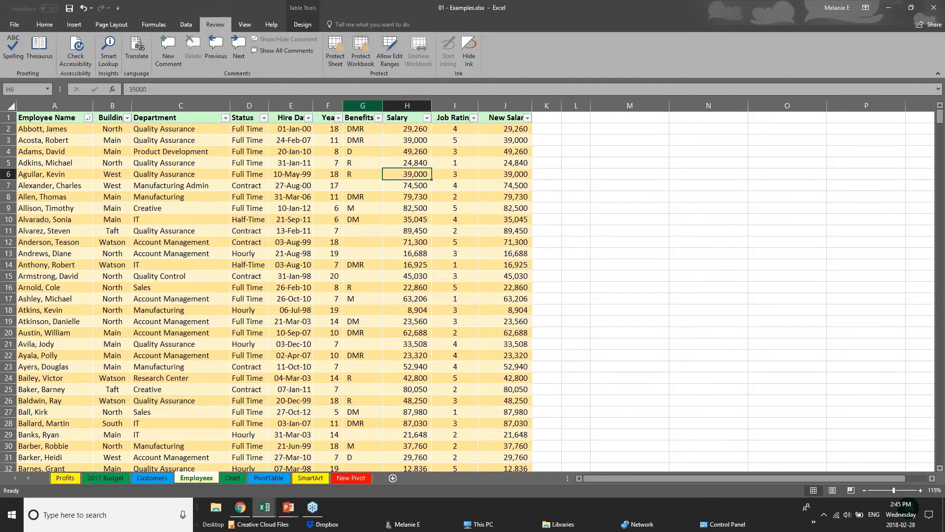
{"action": "left_click", "coordinate": [360, 64]}
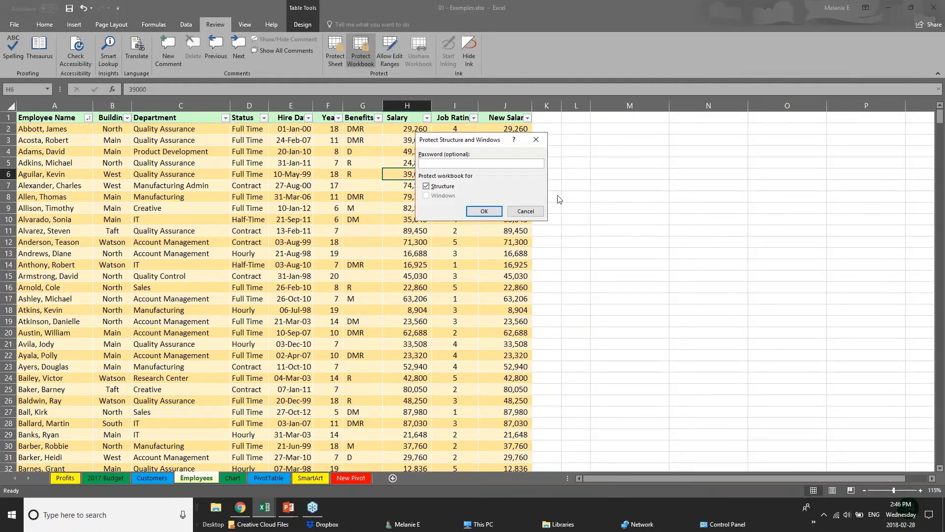
{"action": "left_click", "coordinate": [526, 211]}
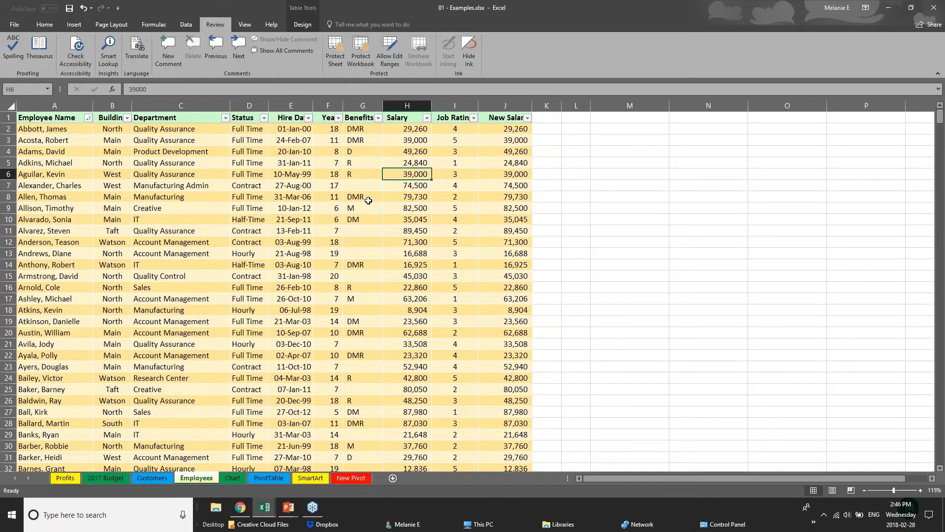
{"action": "left_click", "coordinate": [291, 105]}
Step: Hide column H (Salary) and column J (New Salary) using their header right-click menus
{"action": "left_click", "coordinate": [336, 106]}
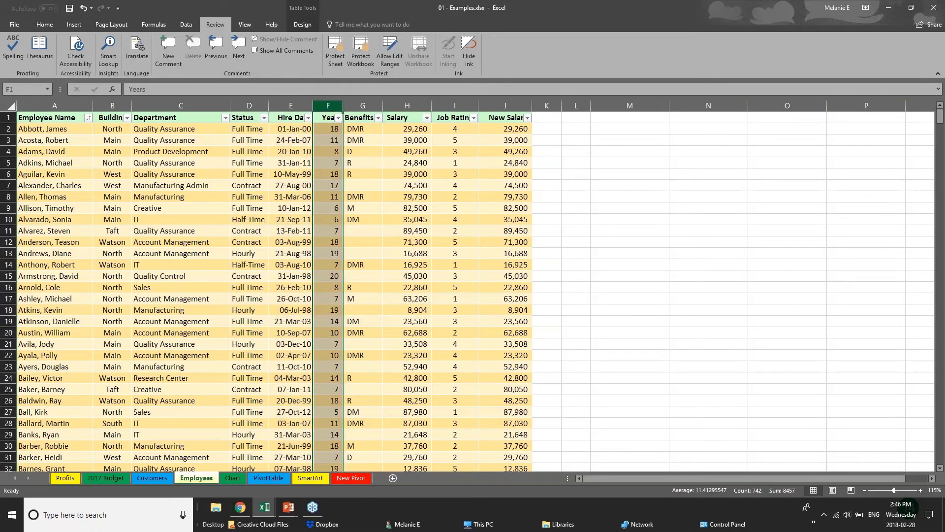
{"action": "left_click", "coordinate": [411, 105]}
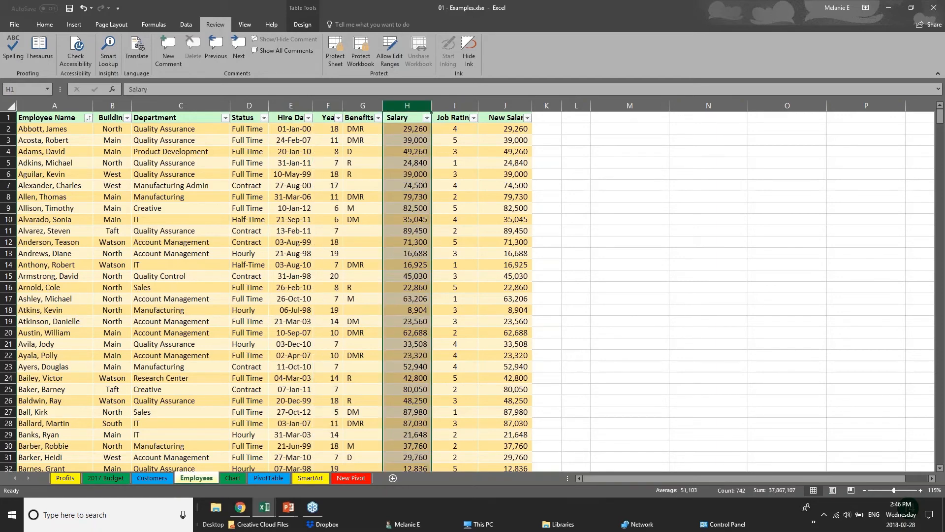
{"action": "right_click", "coordinate": [412, 107]}
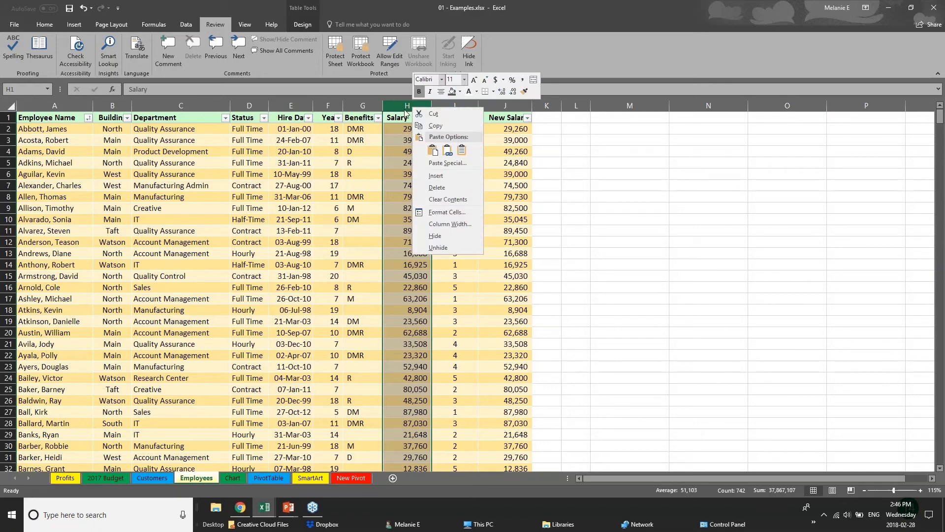
{"action": "left_click", "coordinate": [443, 236]}
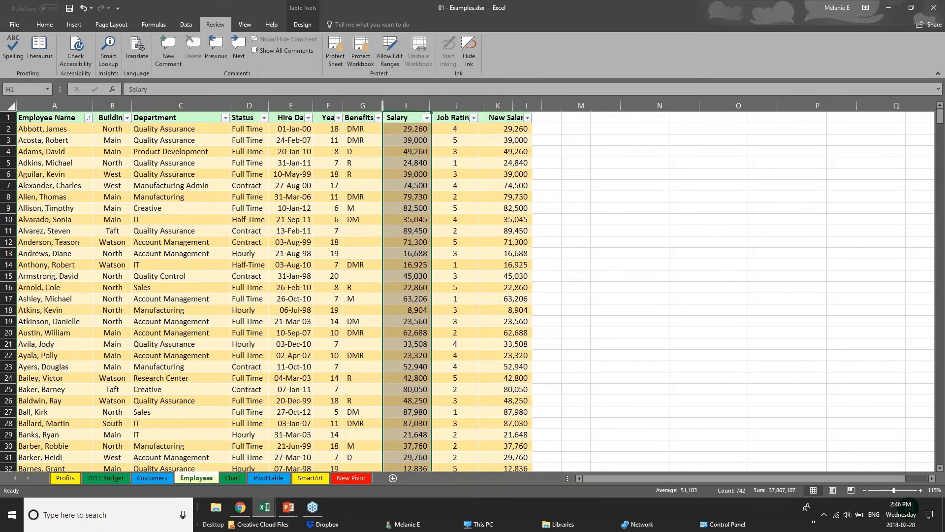
{"action": "left_click", "coordinate": [456, 105]}
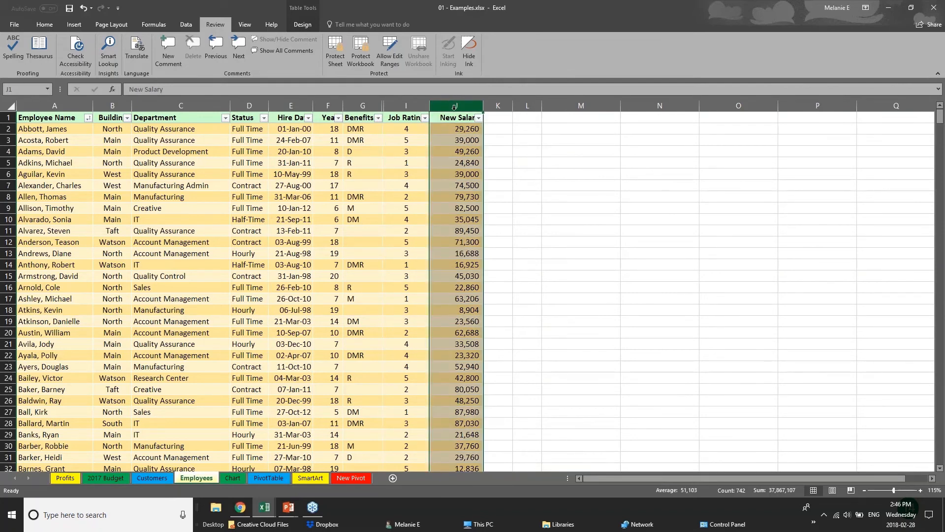
{"action": "right_click", "coordinate": [453, 107]}
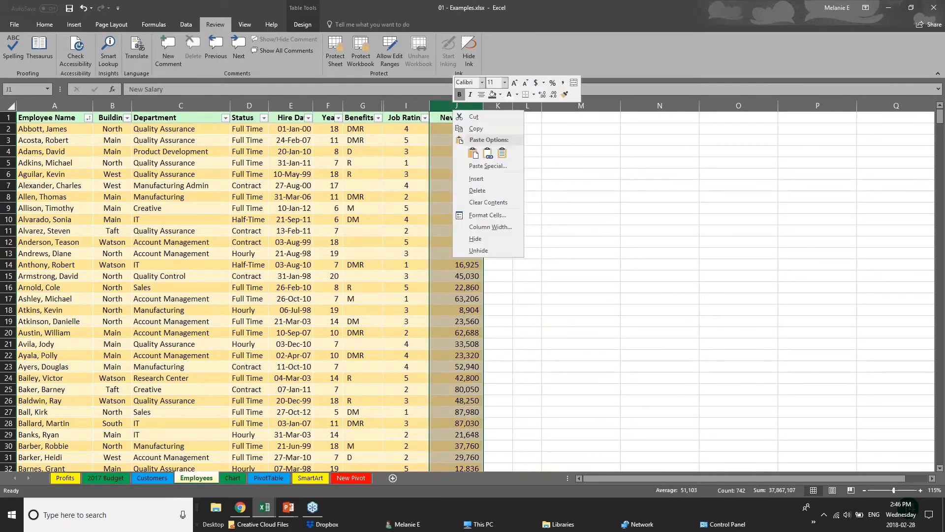
{"action": "left_click", "coordinate": [480, 239]}
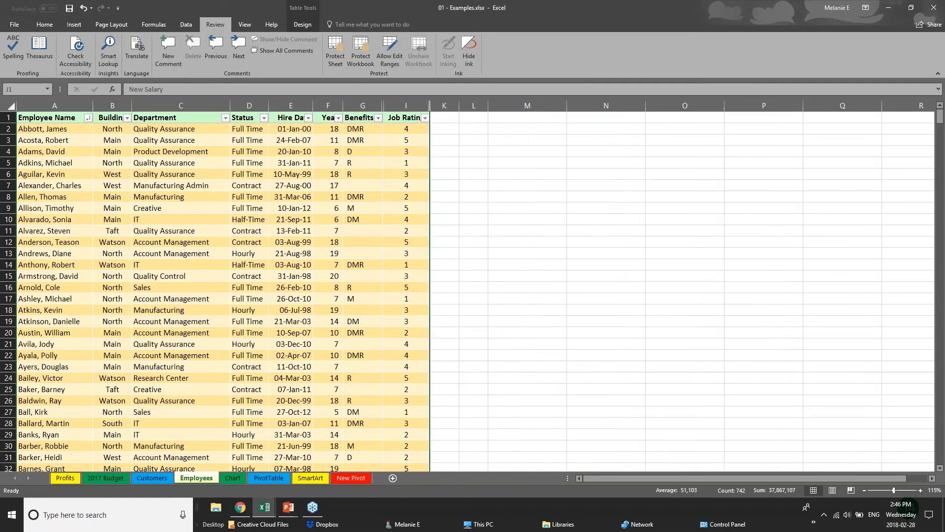
Step: Lock the workbook structure with Protect Workbook, entering and confirming the password
{"action": "left_click", "coordinate": [366, 49]}
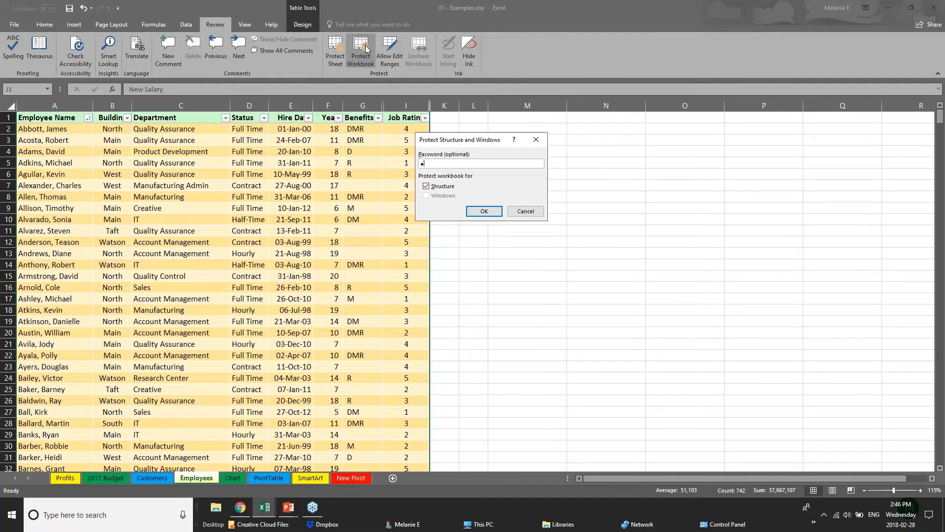
{"action": "key", "text": "Return"}
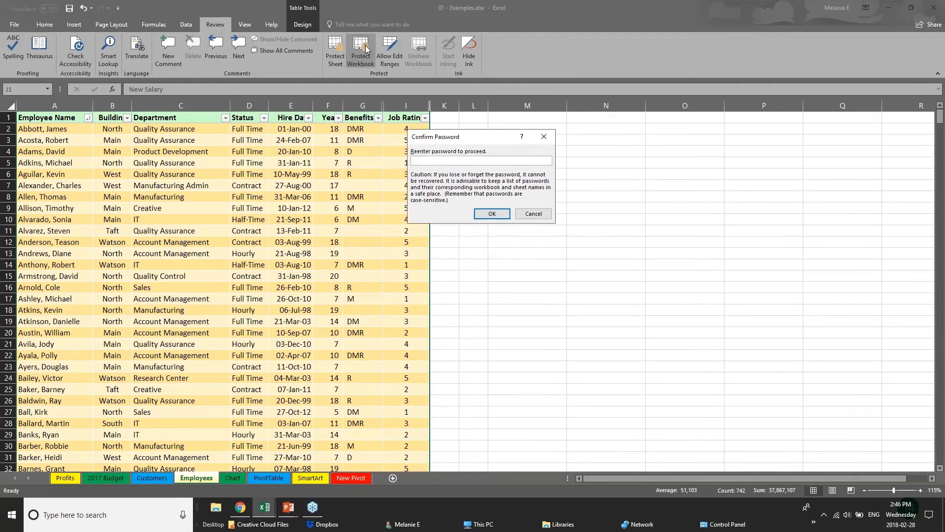
{"action": "type", "text": "pw"}
{"action": "key", "text": "Return"}
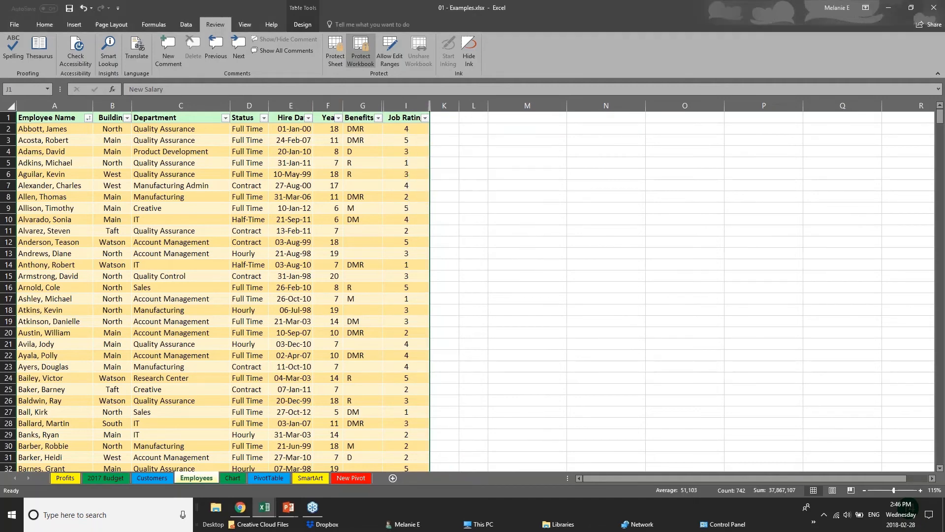
{"action": "left_click", "coordinate": [315, 206]}
{"action": "left_click", "coordinate": [367, 197]}
{"action": "left_click", "coordinate": [122, 126]}
{"action": "left_click", "coordinate": [123, 174]}
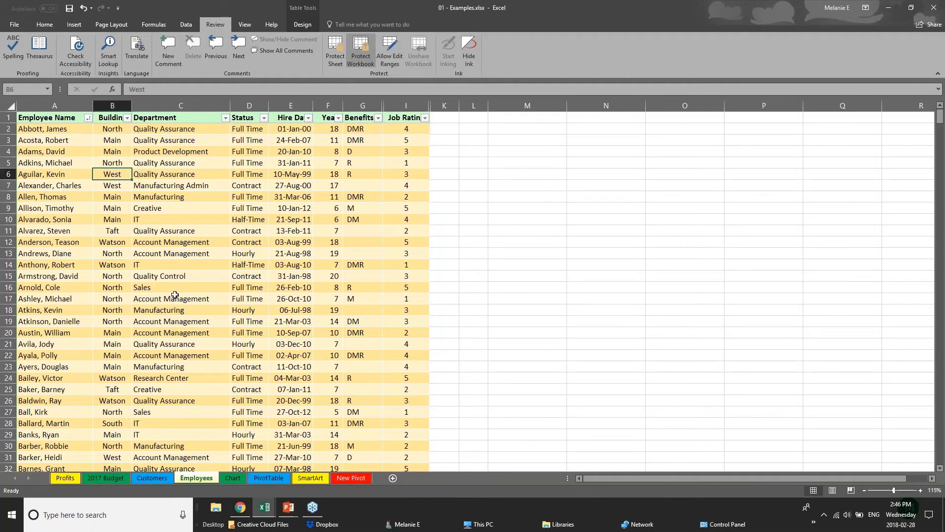
{"action": "left_click", "coordinate": [18, 344]}
{"action": "left_click", "coordinate": [141, 265]}
{"action": "left_click", "coordinate": [98, 222]}
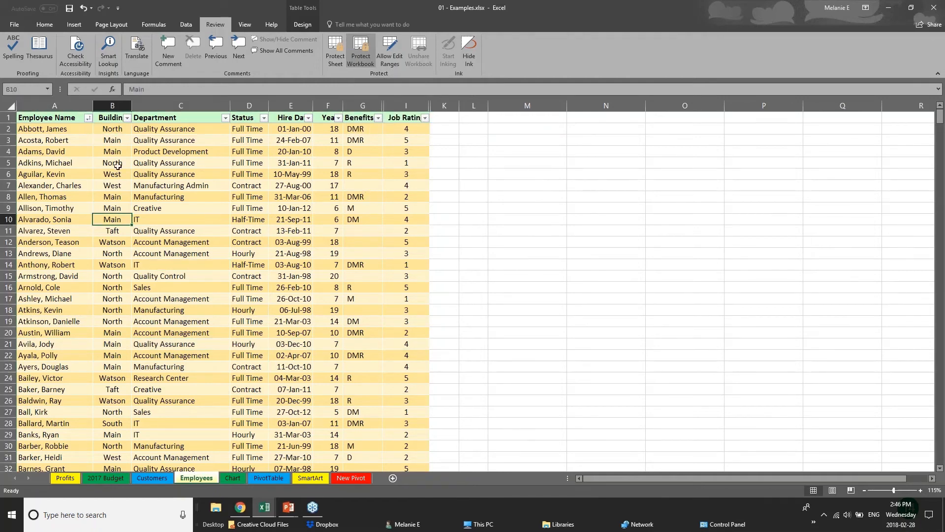
{"action": "left_click", "coordinate": [279, 275]}
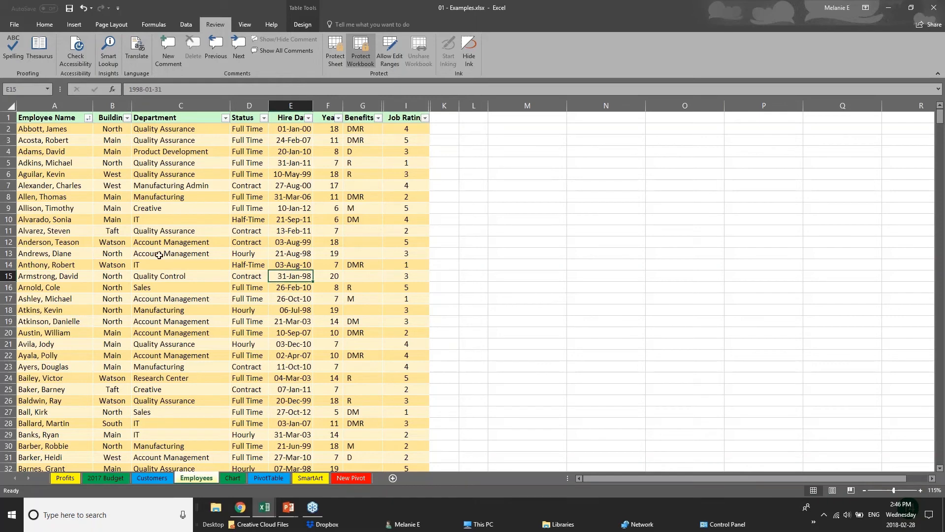
{"action": "left_click", "coordinate": [359, 105]}
{"action": "left_click", "coordinate": [222, 175]}
{"action": "left_click", "coordinate": [165, 242]}
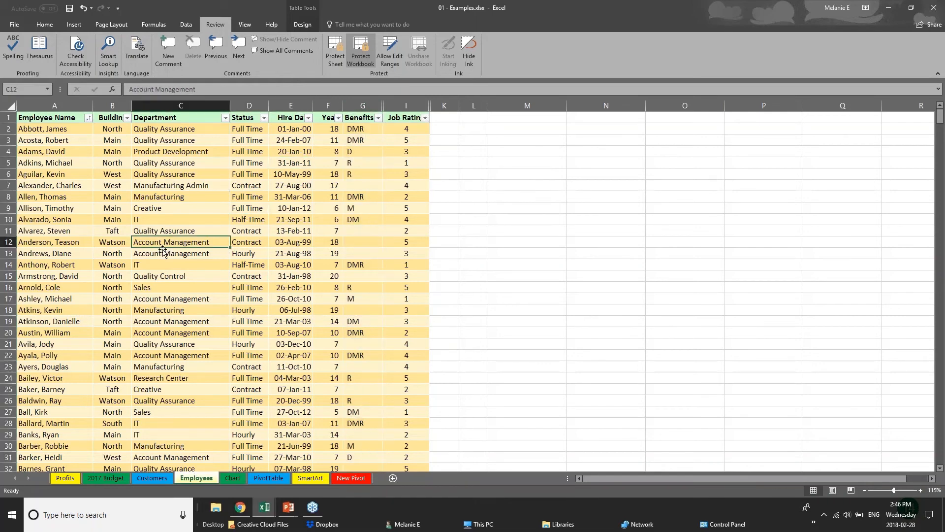
{"action": "scroll", "coordinate": [161, 260], "scroll_direction": "down", "scroll_amount": 12}
{"action": "scroll", "coordinate": [161, 259], "scroll_direction": "up", "scroll_amount": 12}
{"action": "left_click", "coordinate": [180, 104]}
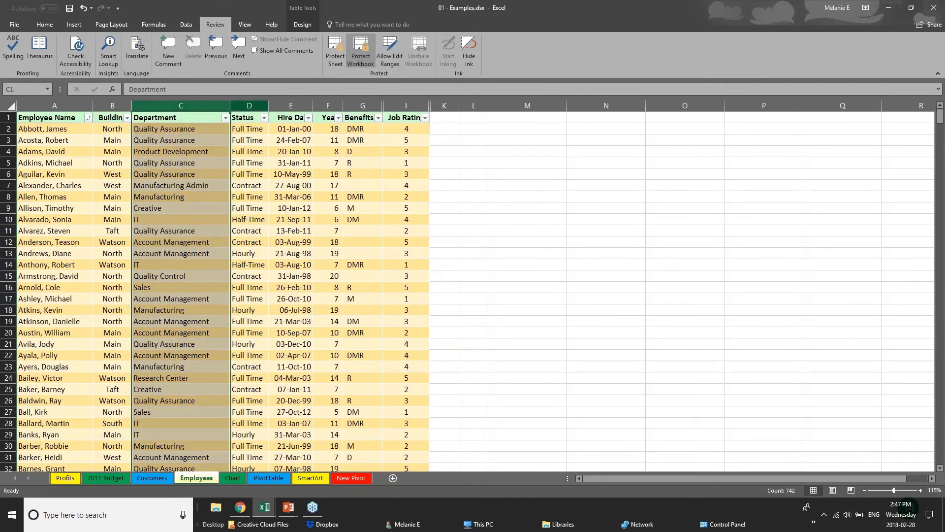
{"action": "left_click", "coordinate": [245, 102]}
{"action": "right_click", "coordinate": [335, 106]}
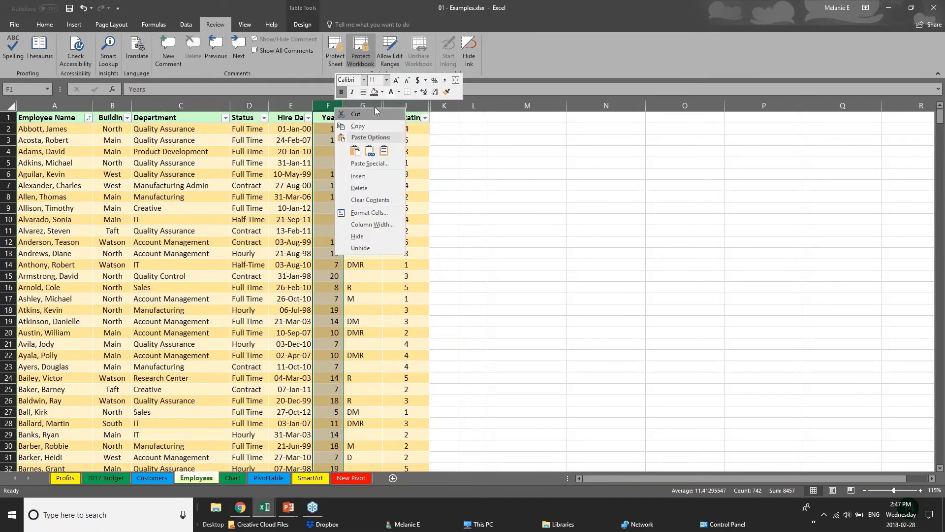
{"action": "left_click", "coordinate": [377, 248]}
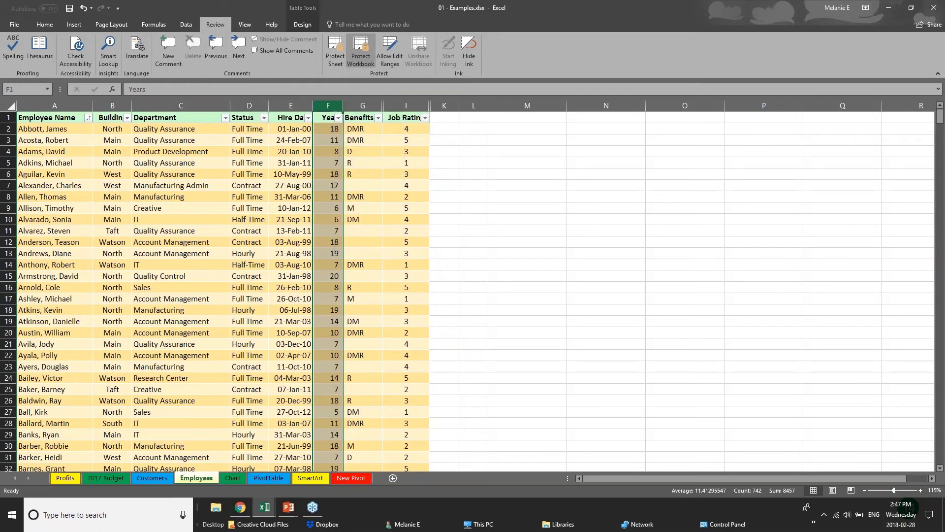
{"action": "right_click", "coordinate": [372, 106]}
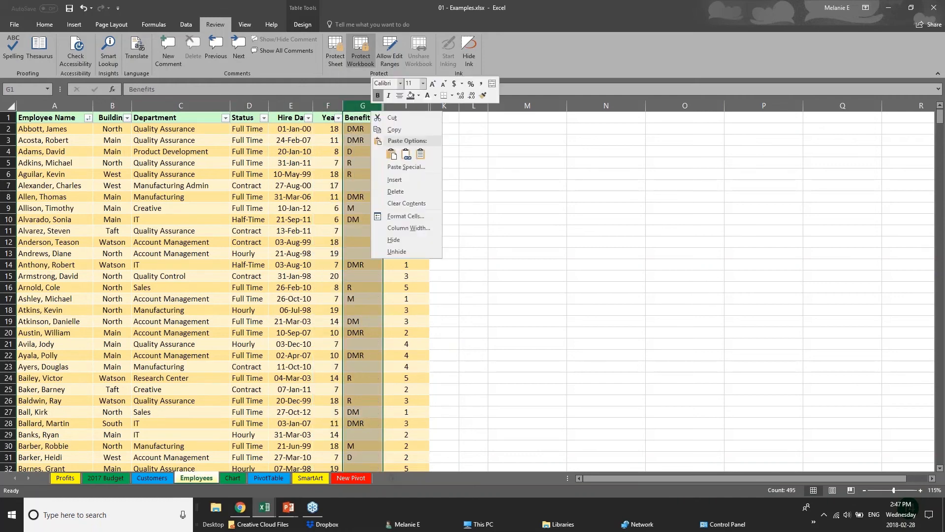
{"action": "left_click", "coordinate": [473, 255]}
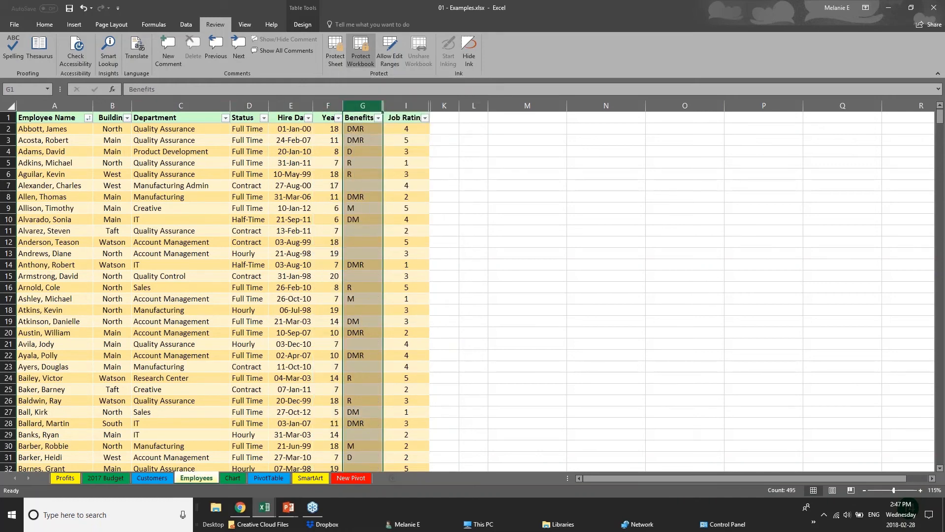
{"action": "right_click", "coordinate": [355, 106]}
{"action": "left_click", "coordinate": [374, 109]}
{"action": "left_click", "coordinate": [181, 105]}
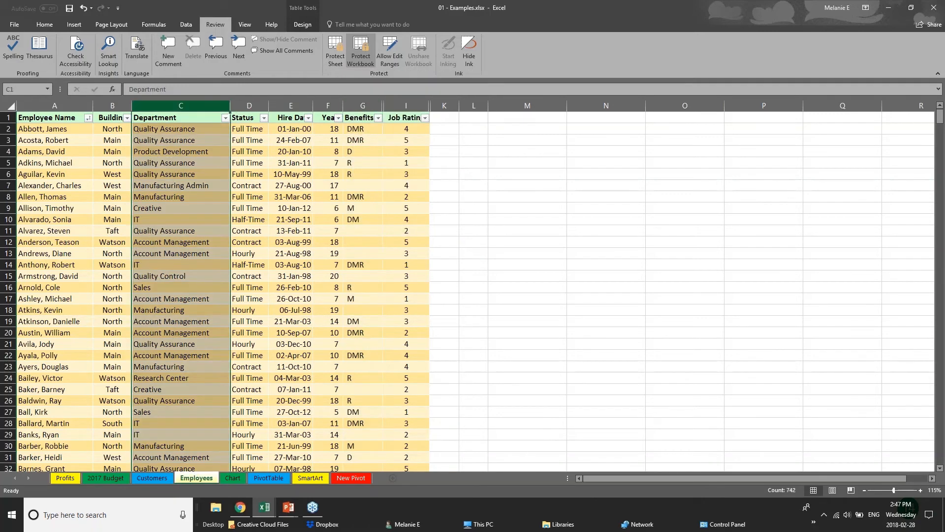
{"action": "left_click", "coordinate": [249, 105]}
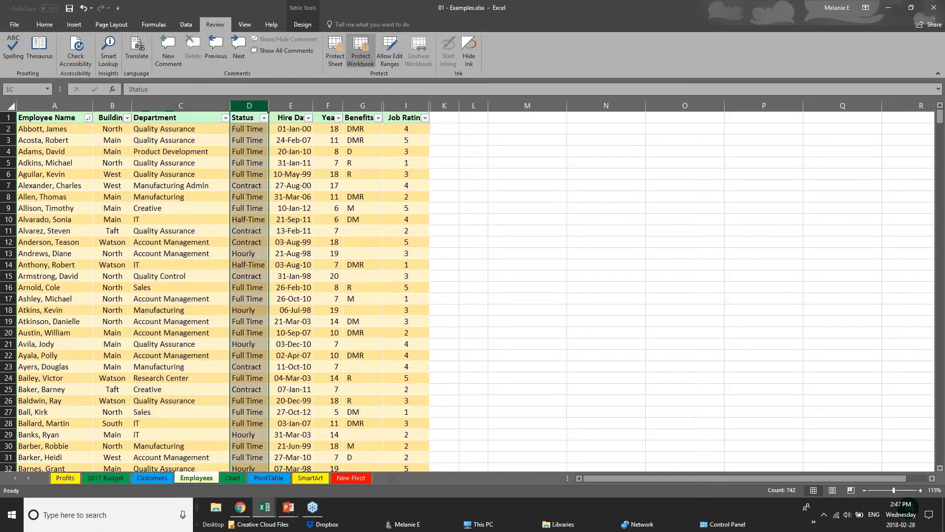
{"action": "left_click", "coordinate": [290, 105]}
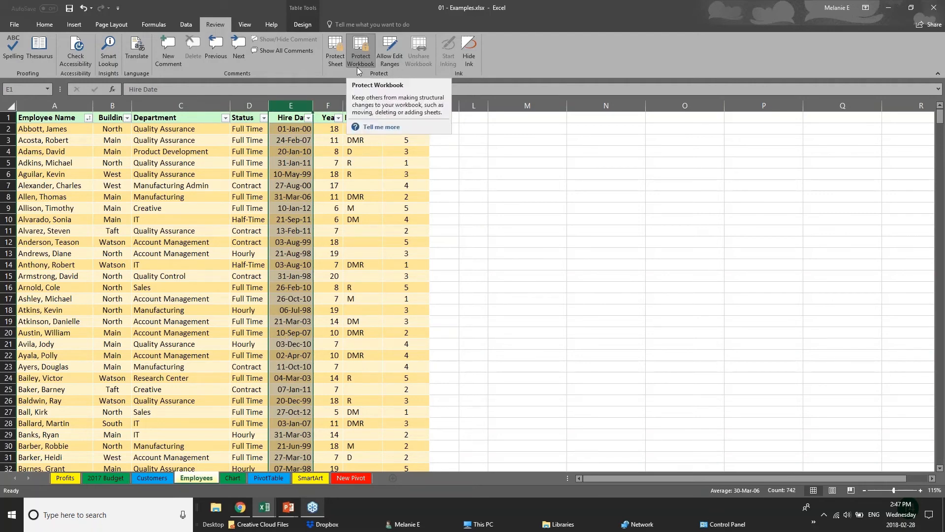
Step: Cycle through the 2017 Budget, Chart, PivotTable and Customers tabs and open the Employees tab menu
{"action": "left_click", "coordinate": [106, 479]}
{"action": "left_click", "coordinate": [207, 478]}
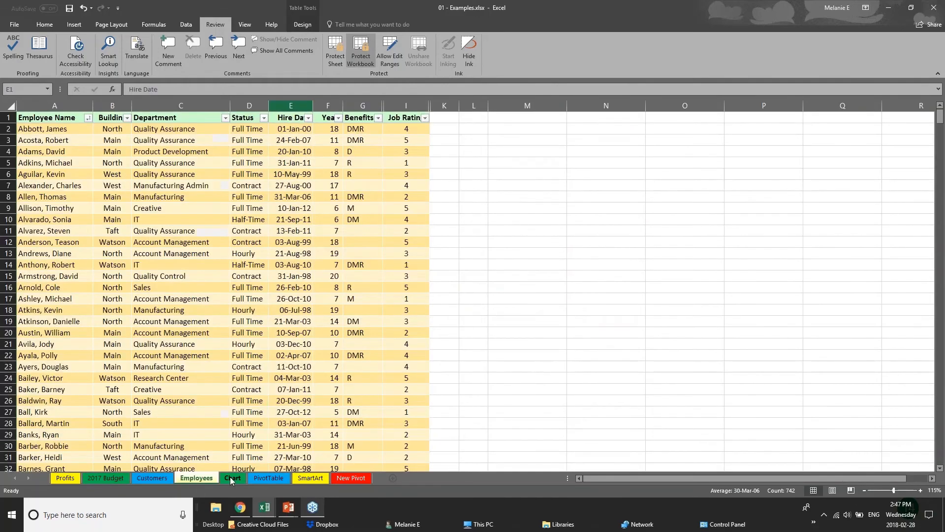
{"action": "left_click", "coordinate": [229, 477]}
{"action": "left_click", "coordinate": [264, 480]}
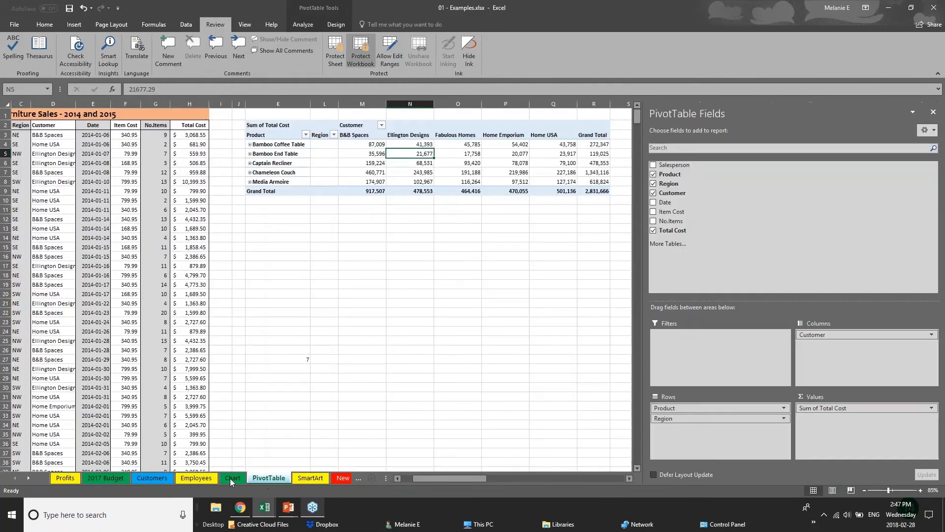
{"action": "left_click", "coordinate": [148, 479]}
{"action": "left_click", "coordinate": [204, 480]}
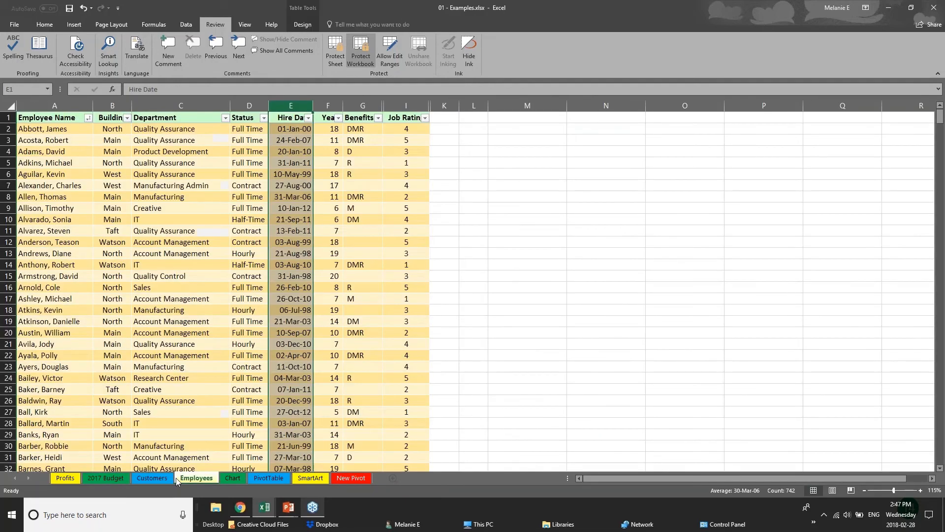
{"action": "right_click", "coordinate": [202, 480]}
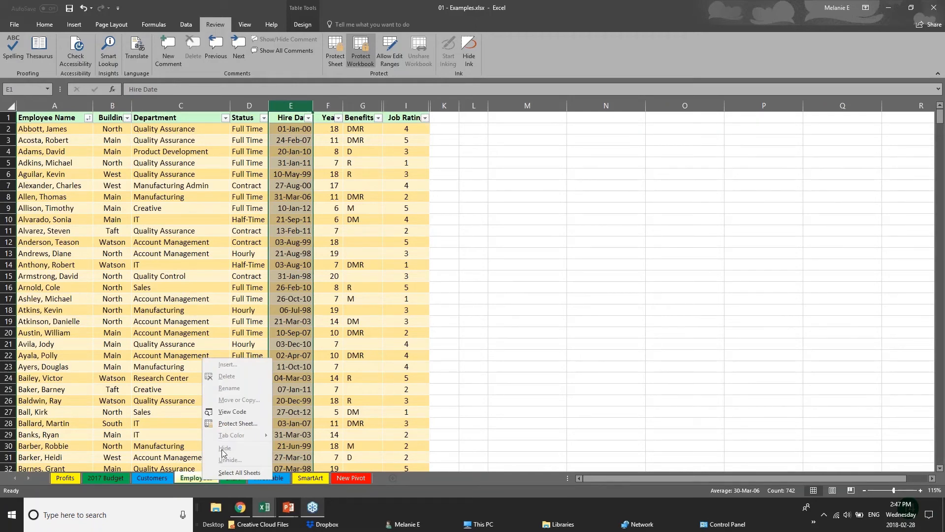
Step: Unprotect the workbook structure by entering its password
{"action": "left_click", "coordinate": [366, 58]}
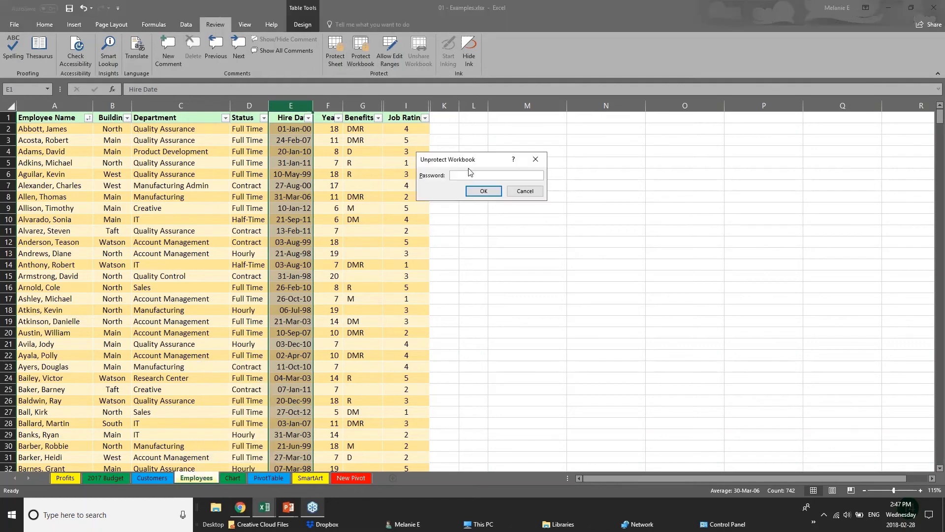
{"action": "type", "text": "p"}
{"action": "key", "text": "Return"}
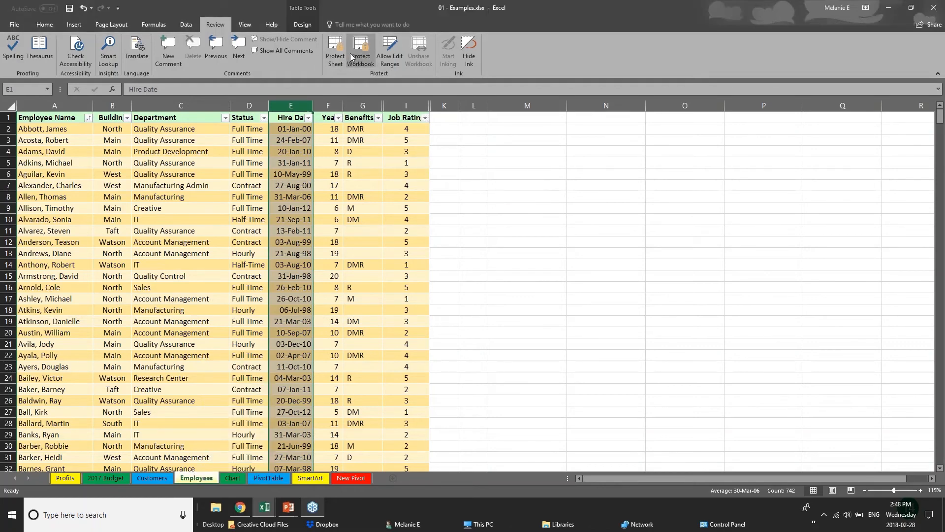
Step: Hide the Employees sheet and protect the workbook structure with a password entered twice
{"action": "right_click", "coordinate": [206, 480]}
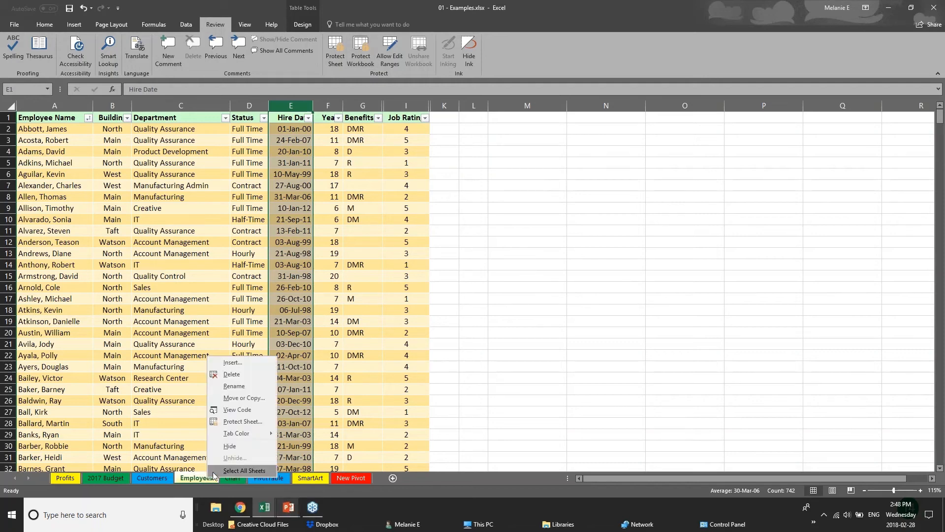
{"action": "left_click", "coordinate": [227, 449]}
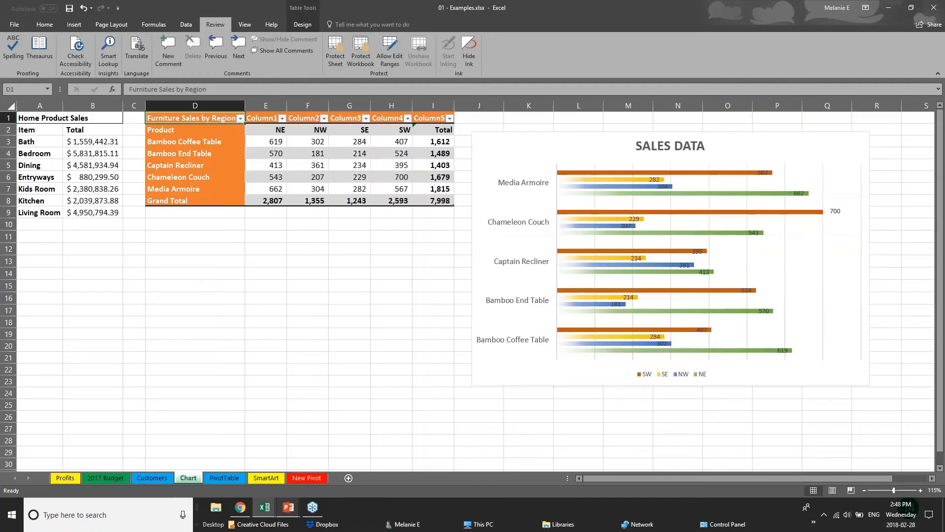
{"action": "left_click", "coordinate": [365, 60]}
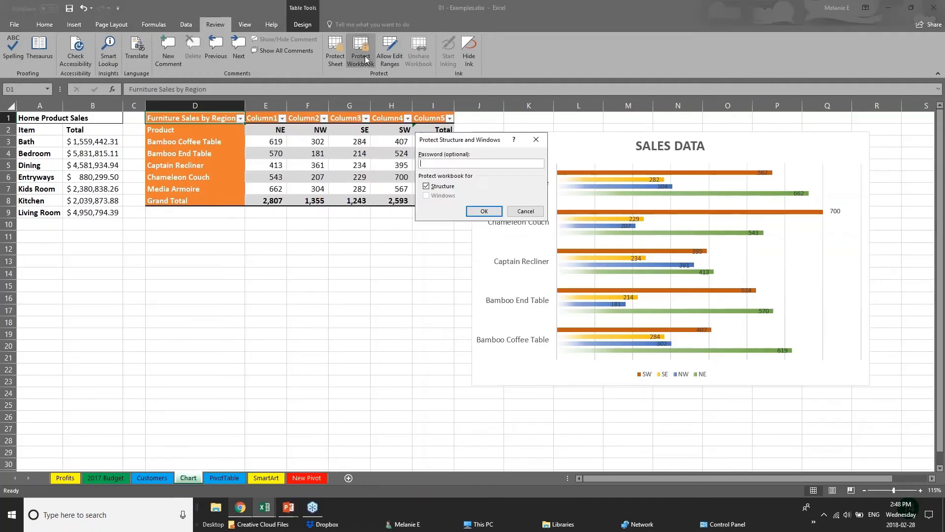
{"action": "type", "text": "p"}
{"action": "key", "text": "Return"}
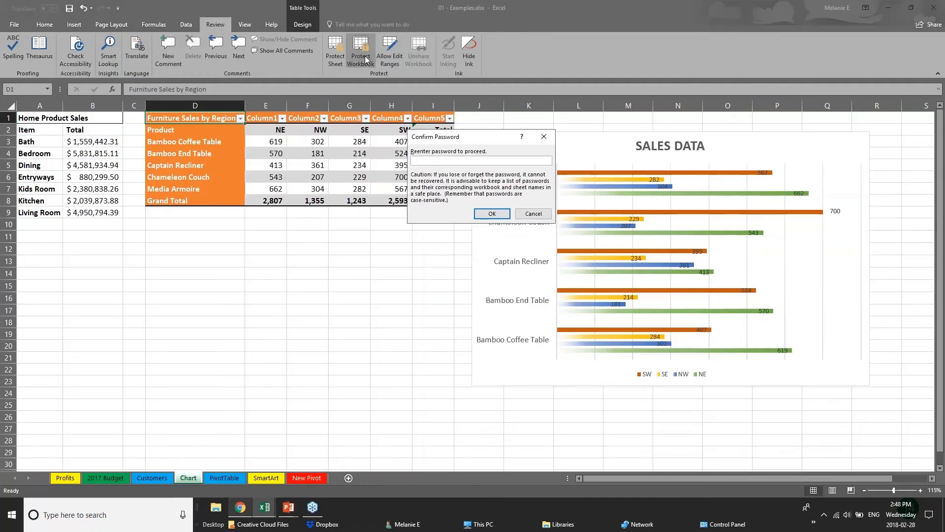
{"action": "type", "text": "p"}
{"action": "key", "text": "Return"}
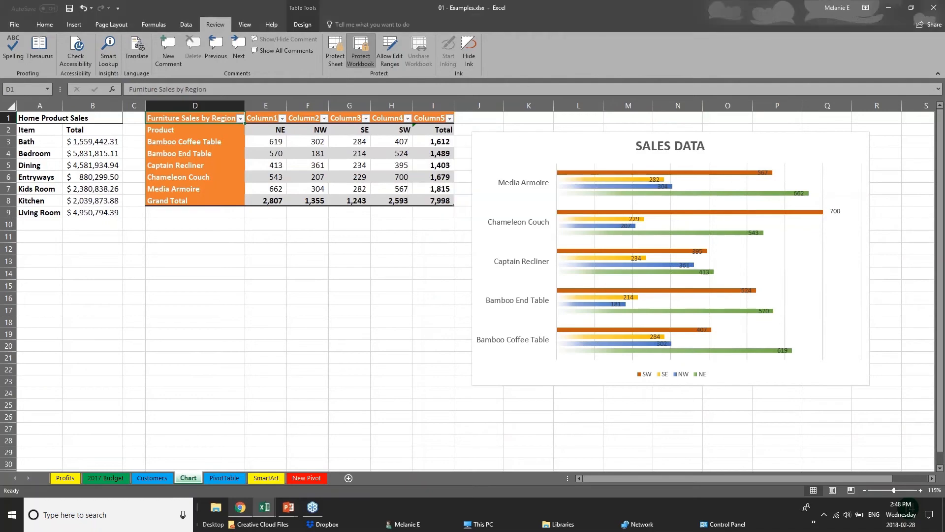
Step: Check via the sheet tab menu that renaming and deleting sheets are now blocked
{"action": "left_click", "coordinate": [167, 478]}
{"action": "right_click", "coordinate": [224, 477]}
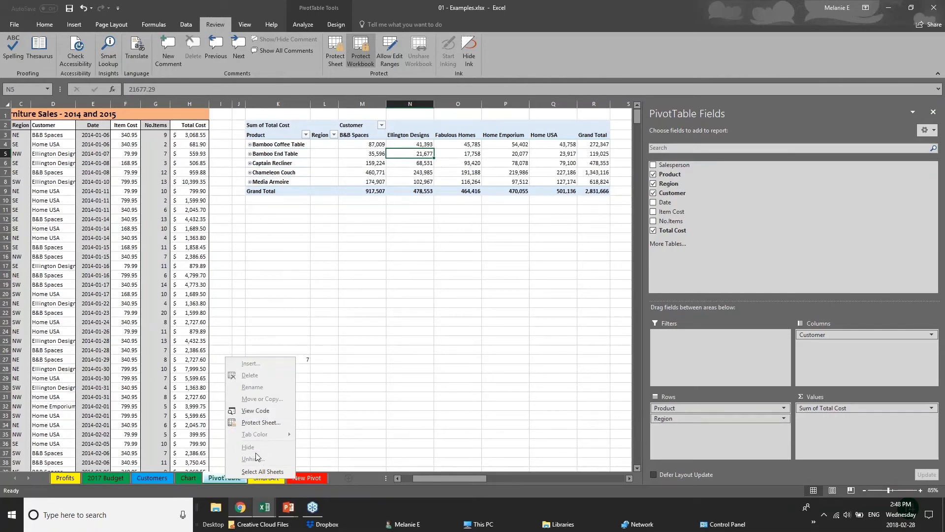
{"action": "left_click", "coordinate": [160, 478]}
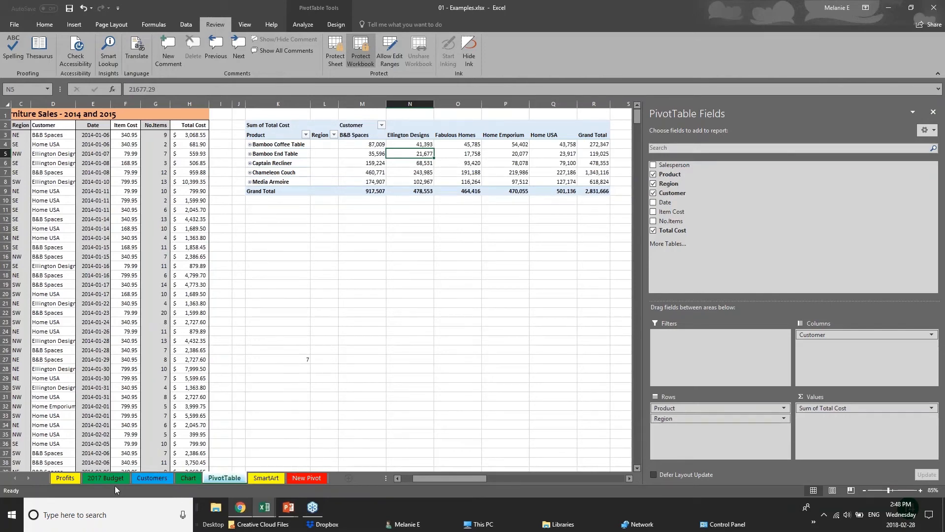
{"action": "left_click", "coordinate": [150, 478]}
{"action": "left_click", "coordinate": [188, 478]}
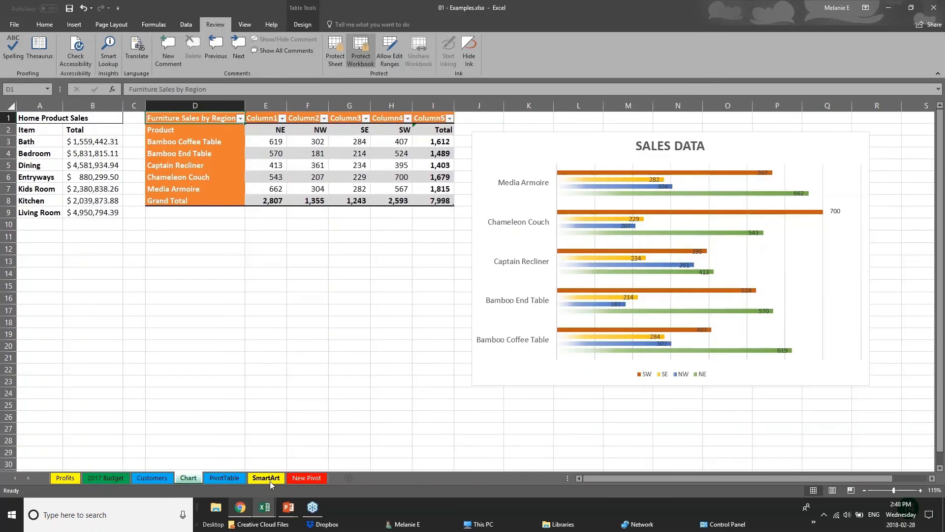
Step: Remove the workbook protection by entering the password
{"action": "left_click", "coordinate": [359, 46]}
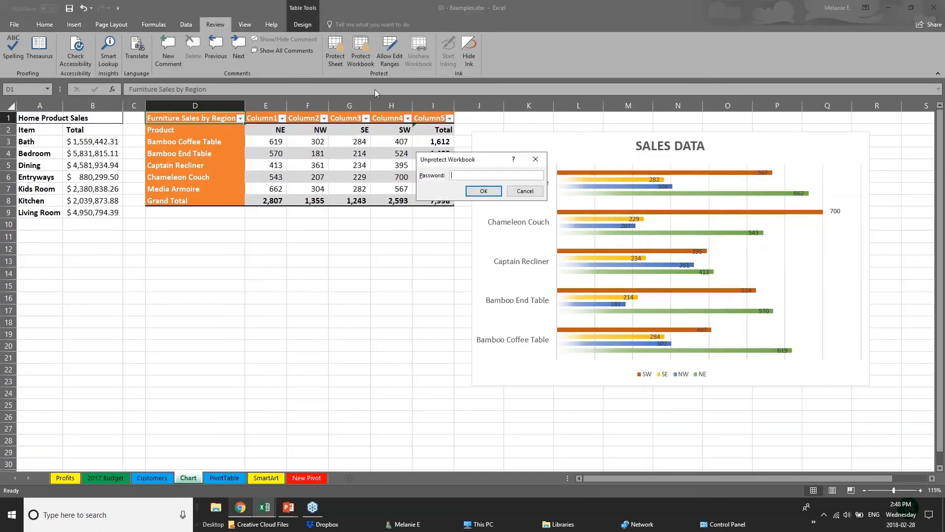
{"action": "type", "text": "***"}
{"action": "key", "text": "Return"}
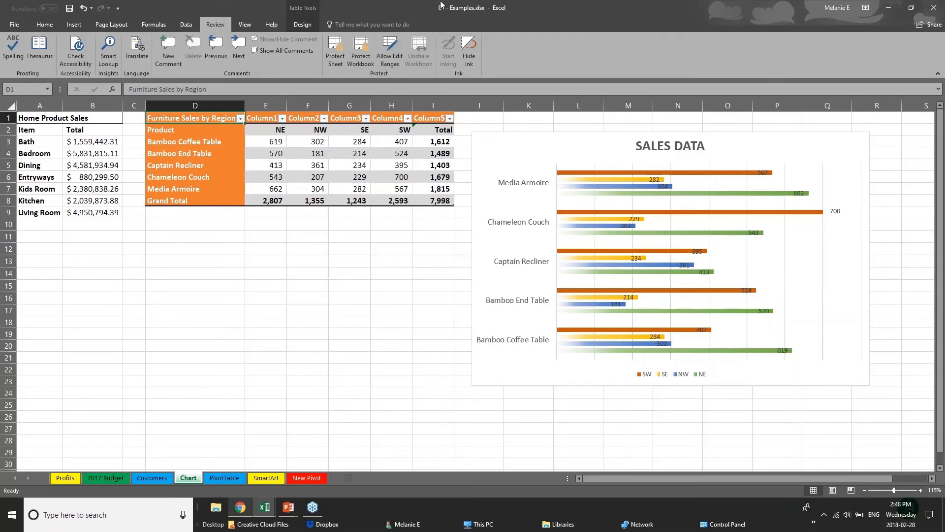
Step: Upload the Examples workbook to OneDrive via Share and pick a colleague to invite
{"action": "left_click", "coordinate": [290, 511]}
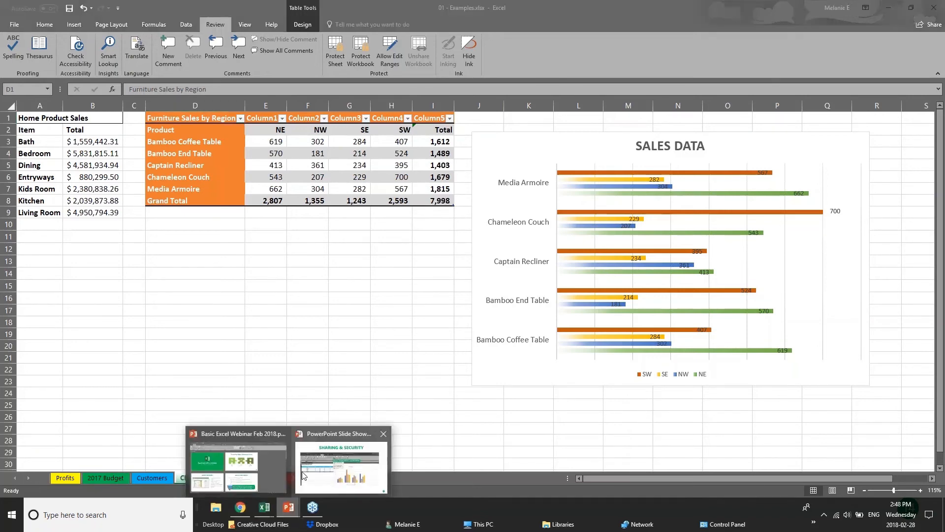
{"action": "left_click", "coordinate": [303, 473]}
{"action": "left_click", "coordinate": [934, 7]}
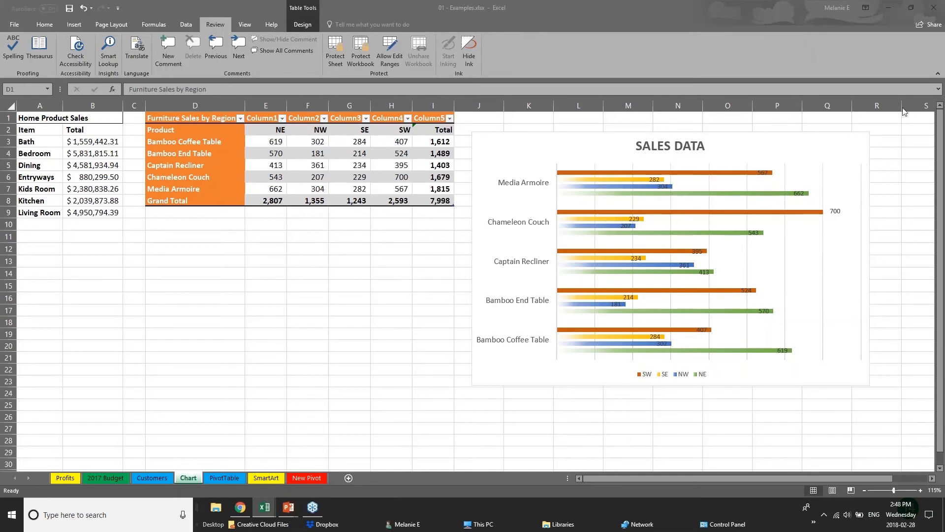
{"action": "left_click", "coordinate": [924, 27]}
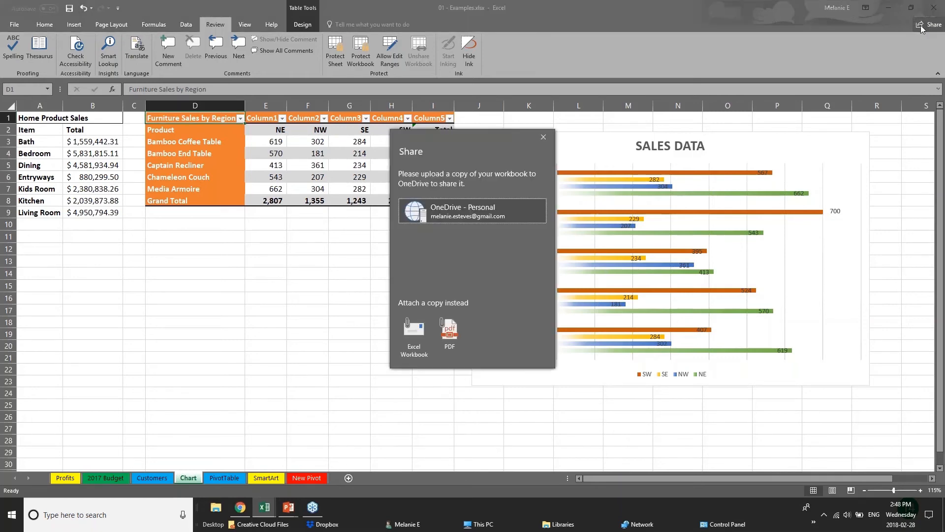
{"action": "left_click", "coordinate": [414, 216]}
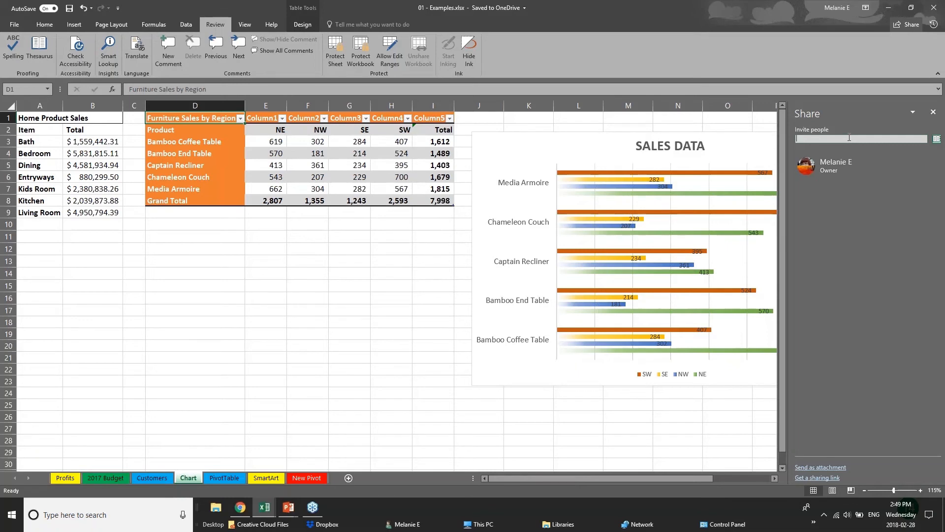
{"action": "type", "text": "chery"}
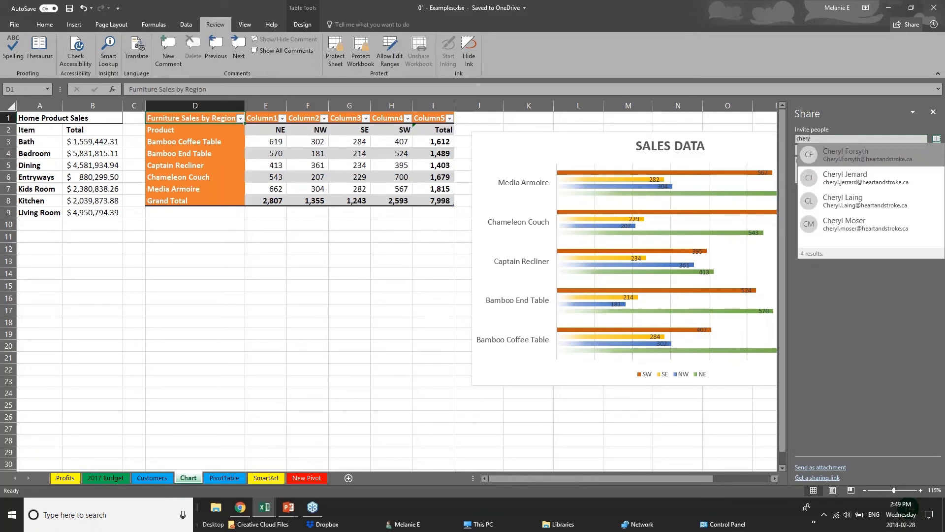
{"action": "left_click", "coordinate": [888, 205]}
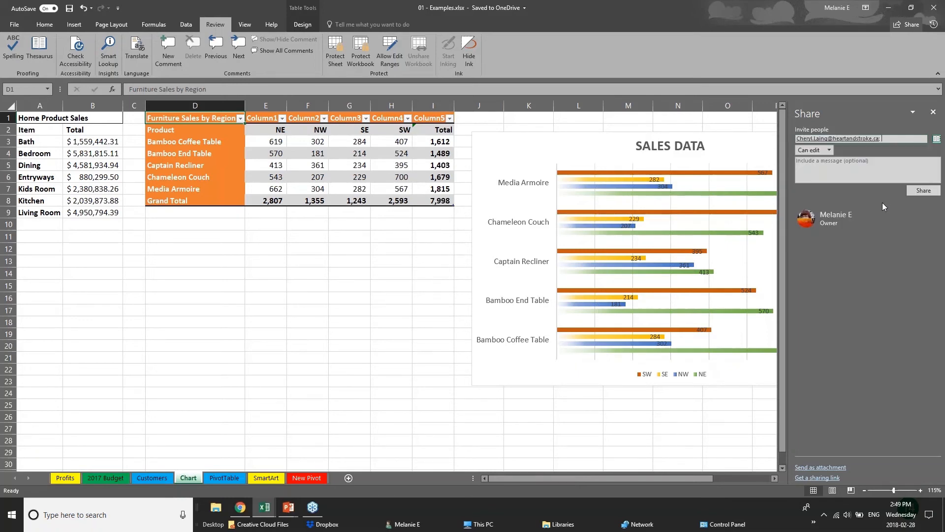
Step: Give the invitee Can view access, close the Share pane, and bring the PowerPoint slide show forward
{"action": "left_click", "coordinate": [825, 150]}
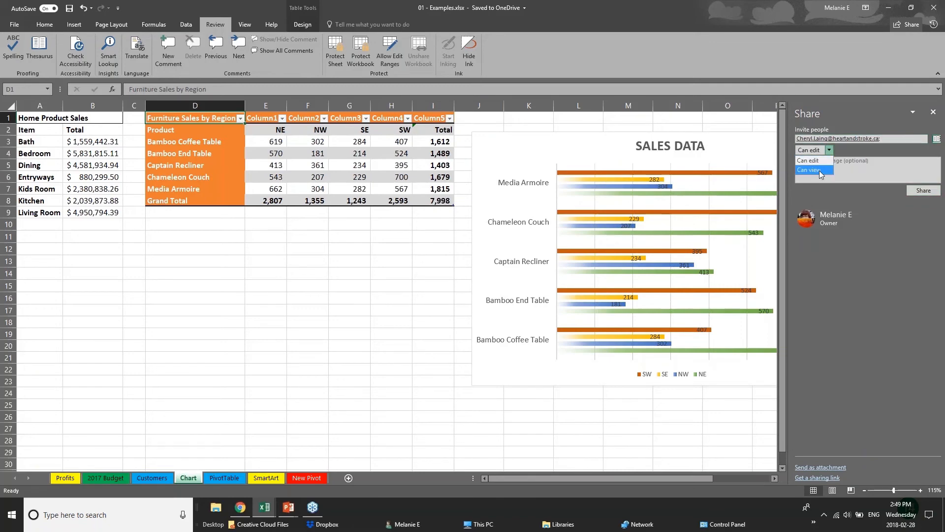
{"action": "left_click", "coordinate": [820, 170]}
{"action": "left_click", "coordinate": [933, 112]}
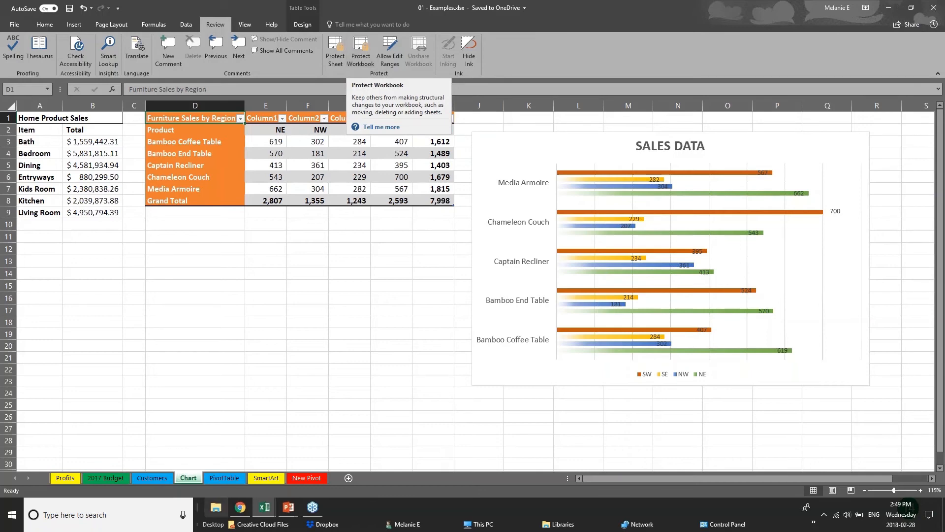
{"action": "left_click", "coordinate": [288, 507]}
{"action": "left_click", "coordinate": [302, 481]}
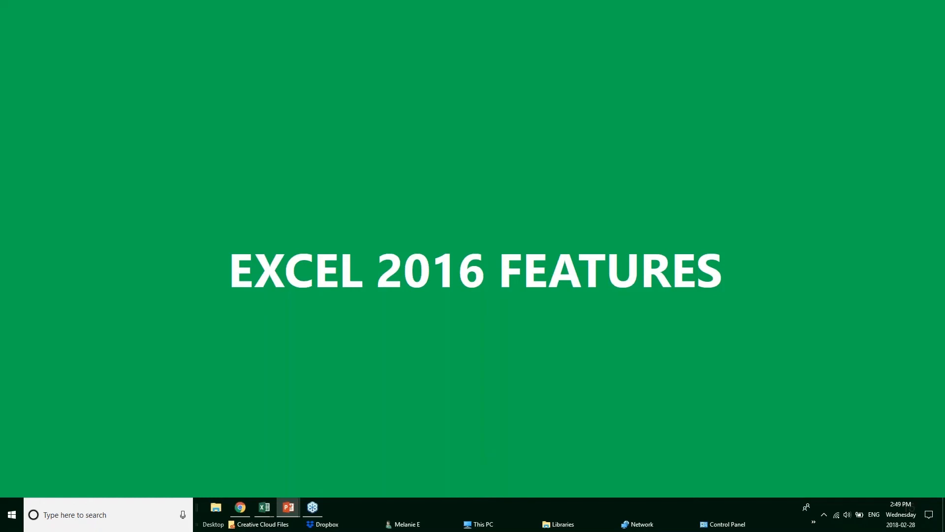
Step: Advance to the Quick Analysis Tool slide, then bring up Webinar Sample Workbook v1 in Excel
{"action": "key", "text": "Right"}
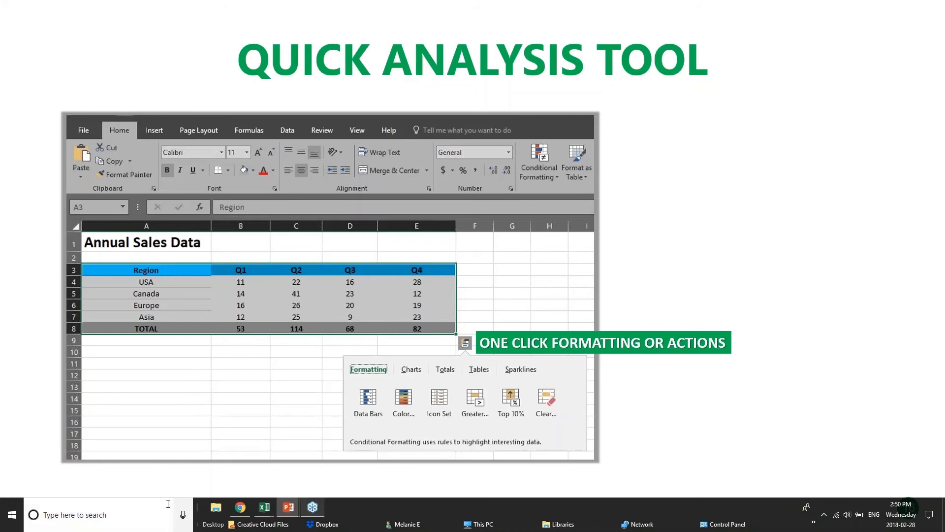
{"action": "mouse_move", "coordinate": [270, 509]}
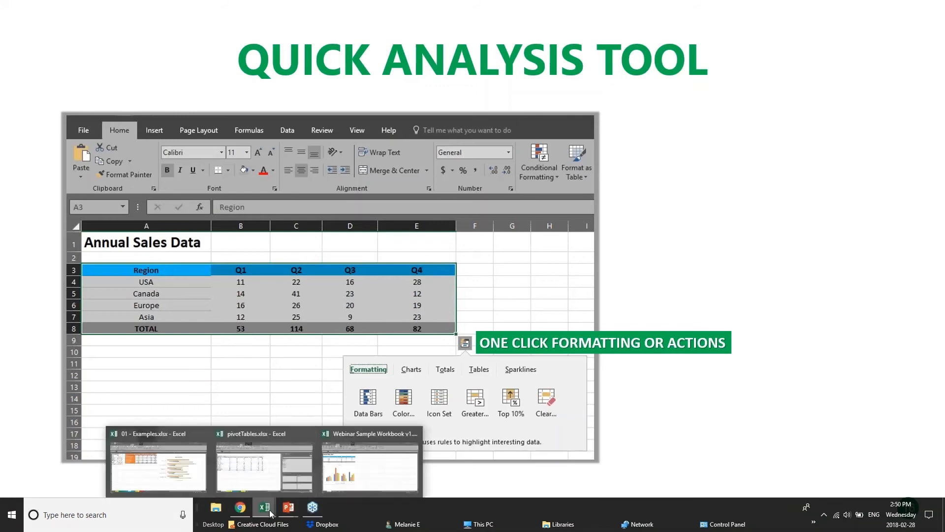
{"action": "left_click", "coordinate": [359, 472]}
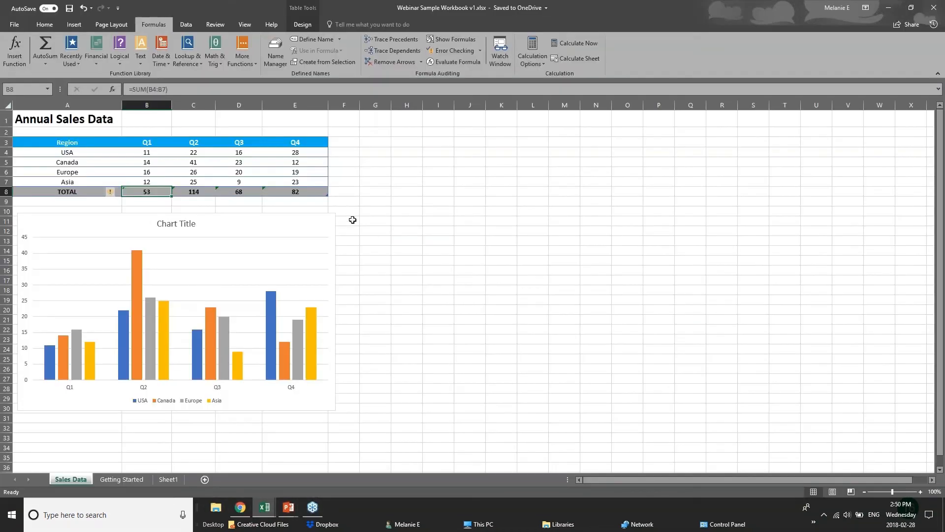
{"action": "left_click", "coordinate": [351, 220]}
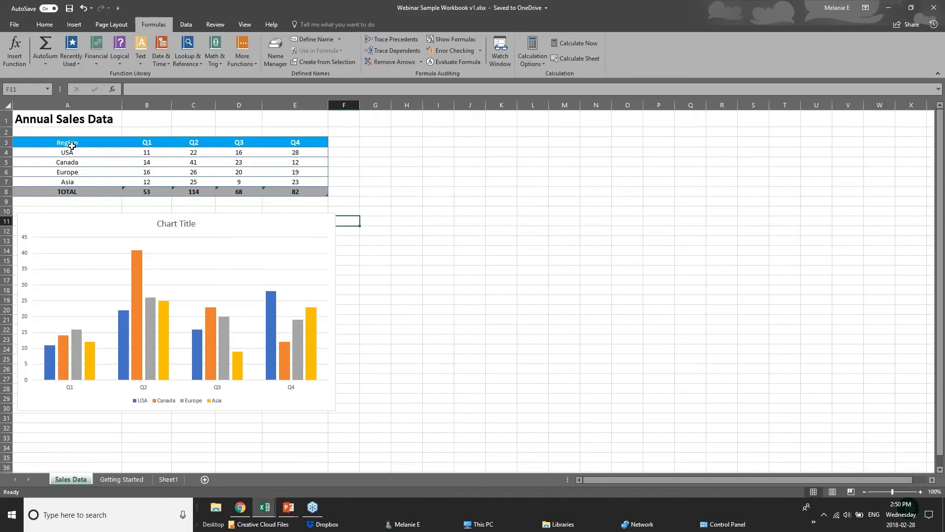
Step: Select the Annual Sales Data table A3:E8 and apply a Quick Analysis colour scale
{"action": "left_click_drag", "start_coordinate": [70, 144], "coordinate": [315, 189]}
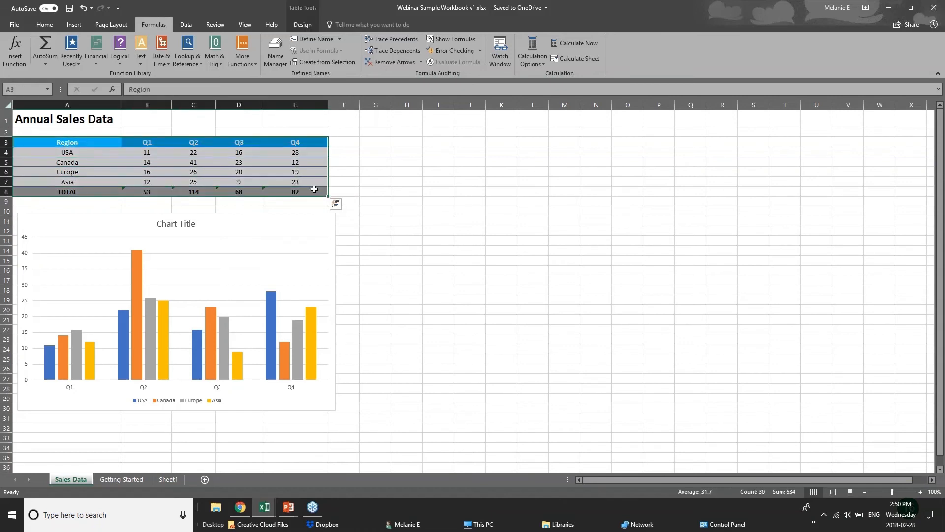
{"action": "left_click", "coordinate": [335, 203]}
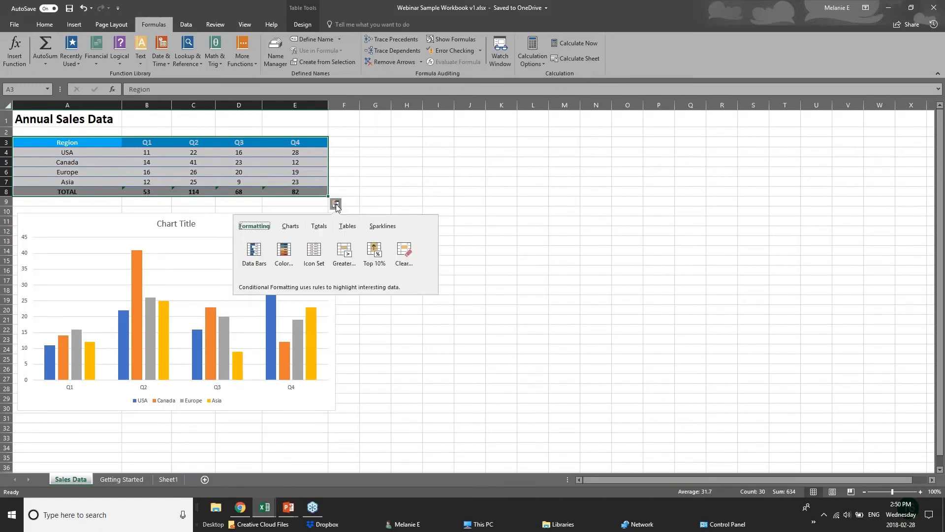
{"action": "left_click", "coordinate": [318, 226]}
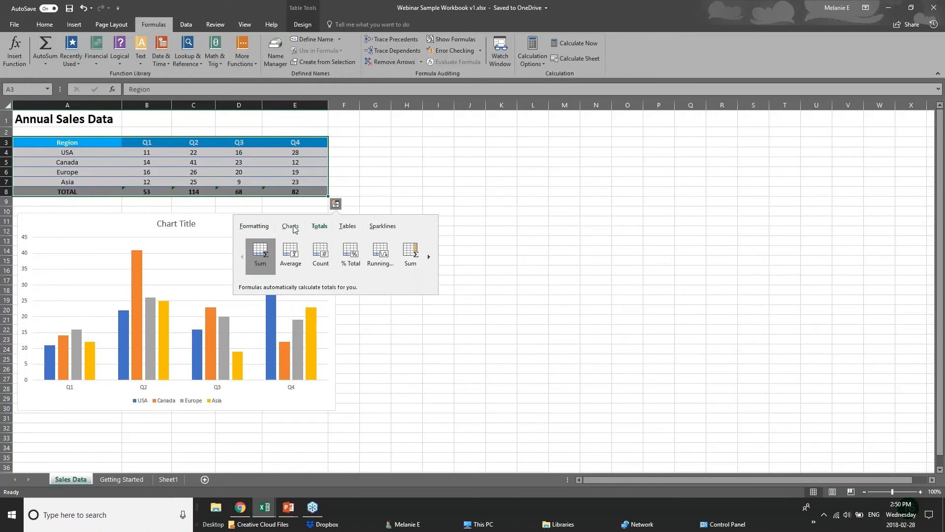
{"action": "left_click", "coordinate": [254, 229]}
{"action": "left_click", "coordinate": [284, 258]}
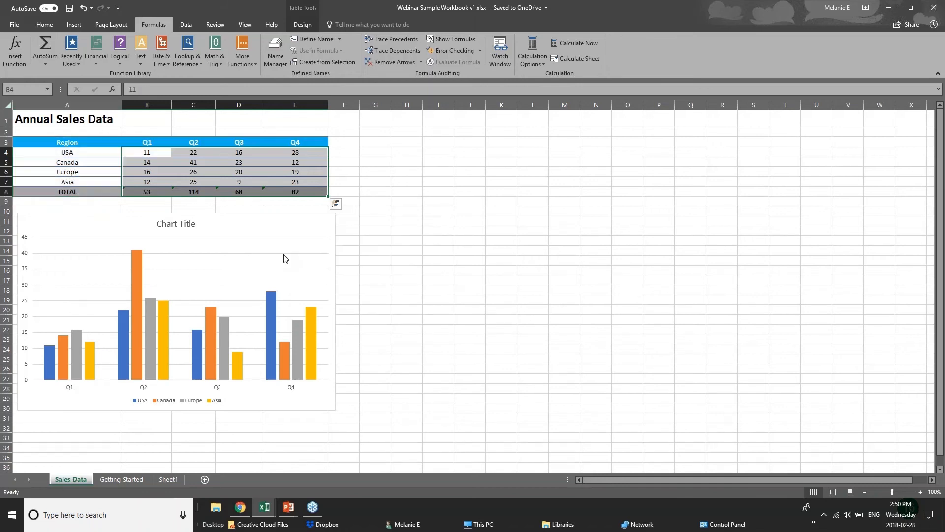
Step: Add data bars and a light-red highlight for values greater than 61.5
{"action": "left_click", "coordinate": [336, 204]}
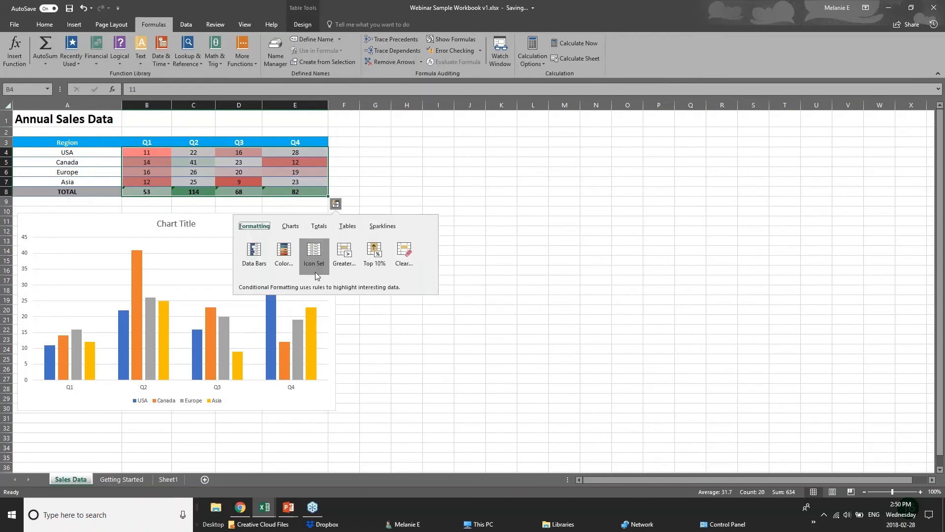
{"action": "left_click", "coordinate": [254, 254]}
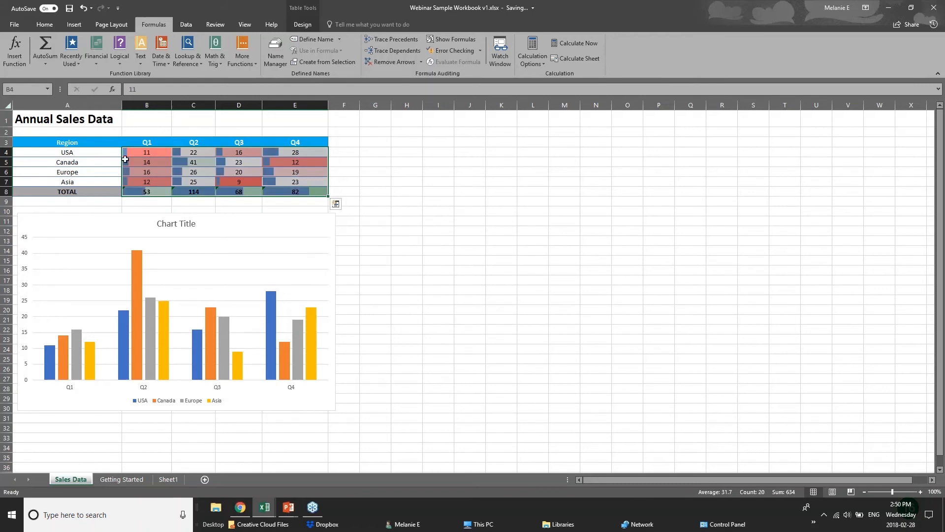
{"action": "left_click", "coordinate": [336, 204]}
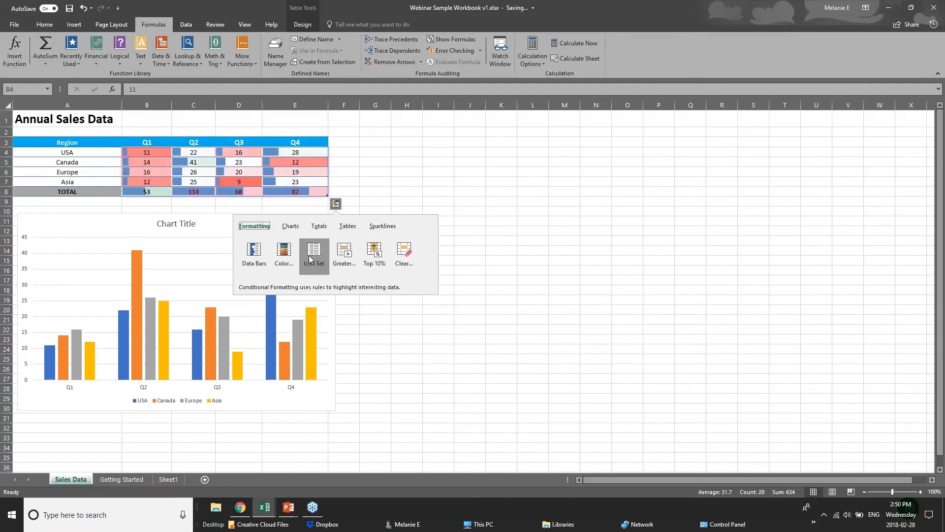
{"action": "left_click", "coordinate": [344, 261]}
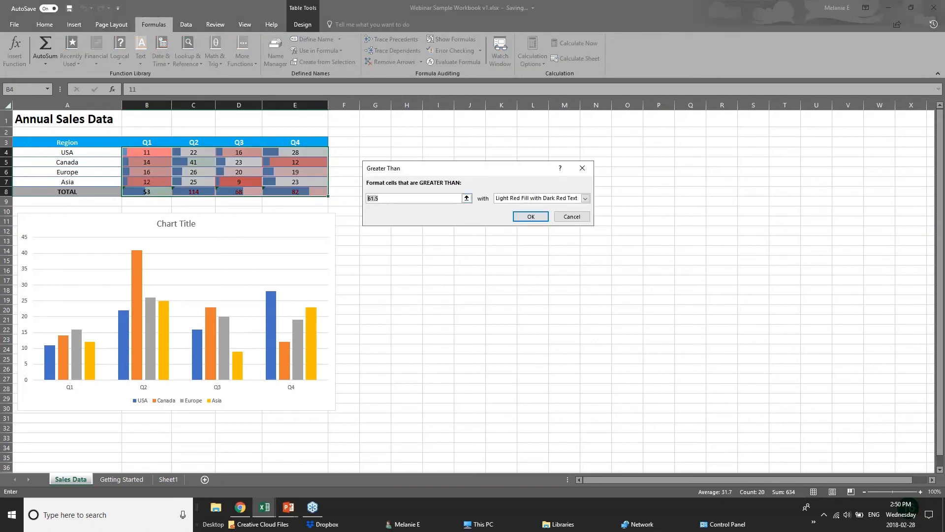
{"action": "key", "text": "Return"}
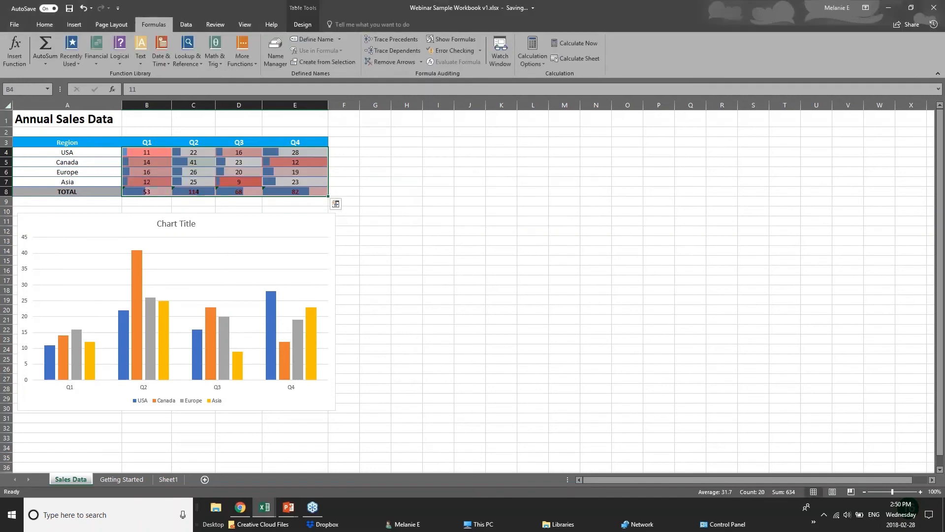
{"action": "left_click", "coordinate": [298, 221]}
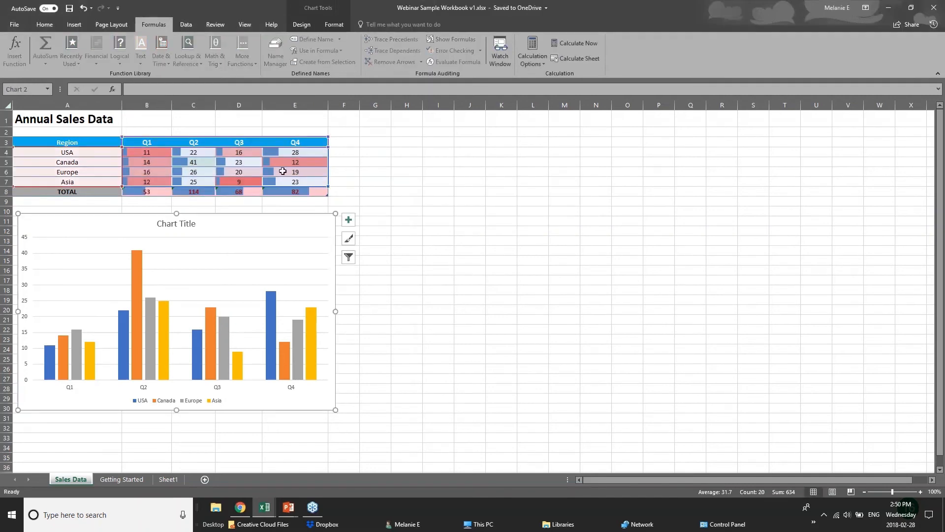
{"action": "left_click", "coordinate": [271, 192]}
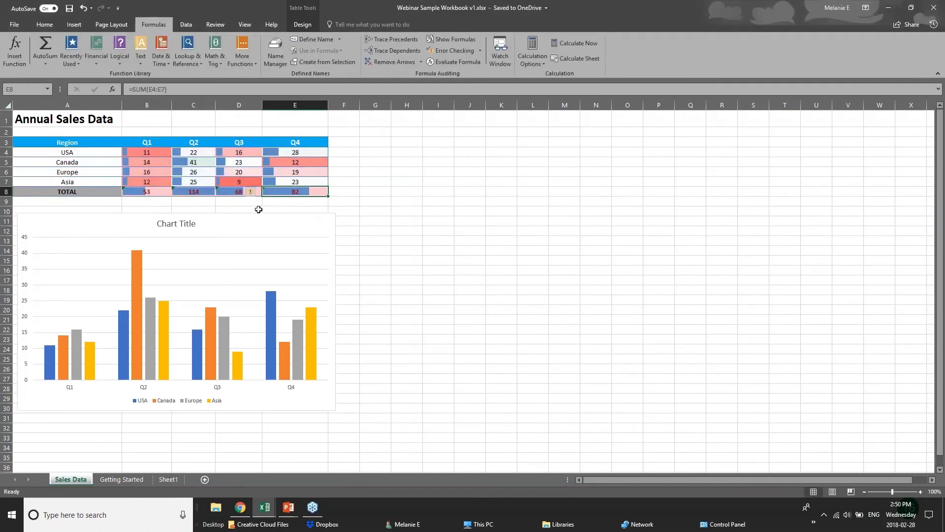
{"action": "left_click", "coordinate": [330, 185]}
{"action": "left_click_drag", "start_coordinate": [49, 142], "coordinate": [300, 192]}
{"action": "left_click", "coordinate": [336, 204]}
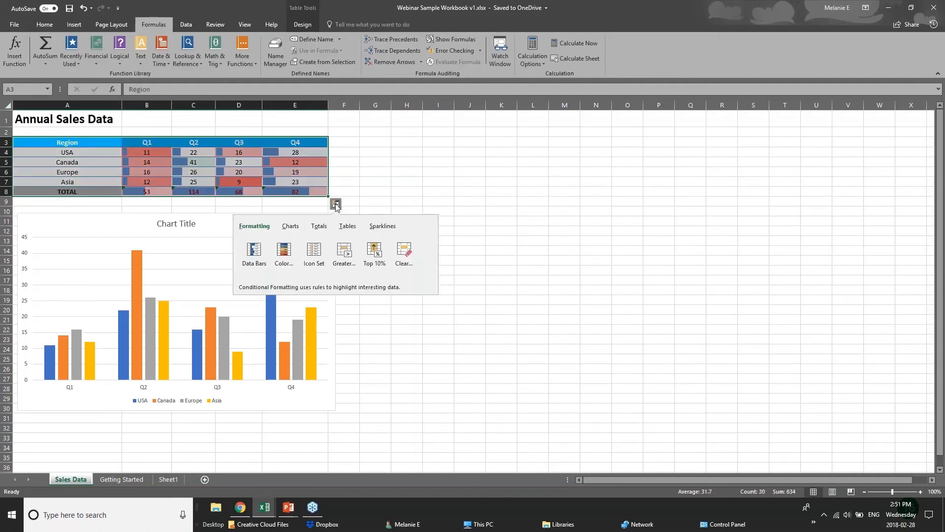
{"action": "left_click", "coordinate": [293, 227]}
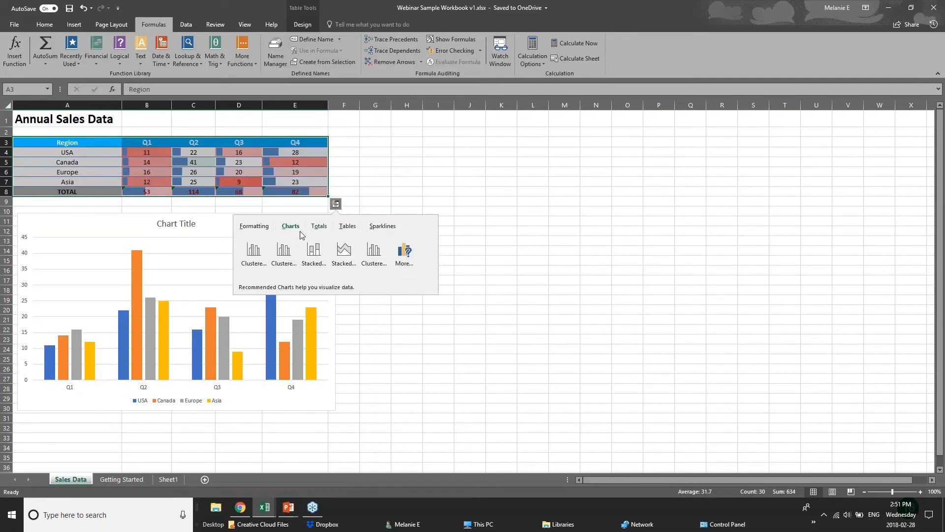
{"action": "left_click", "coordinate": [228, 142]}
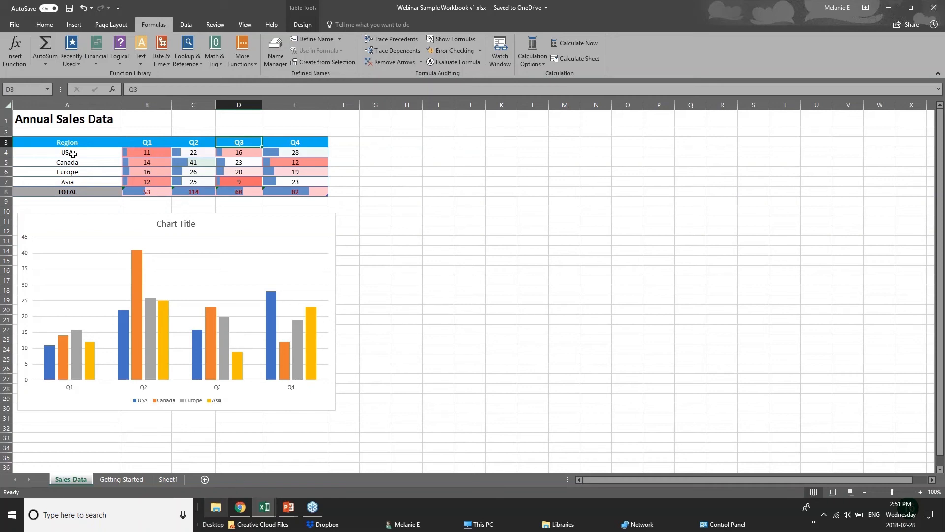
{"action": "left_click_drag", "start_coordinate": [68, 142], "coordinate": [237, 191]}
{"action": "left_click", "coordinate": [344, 192]}
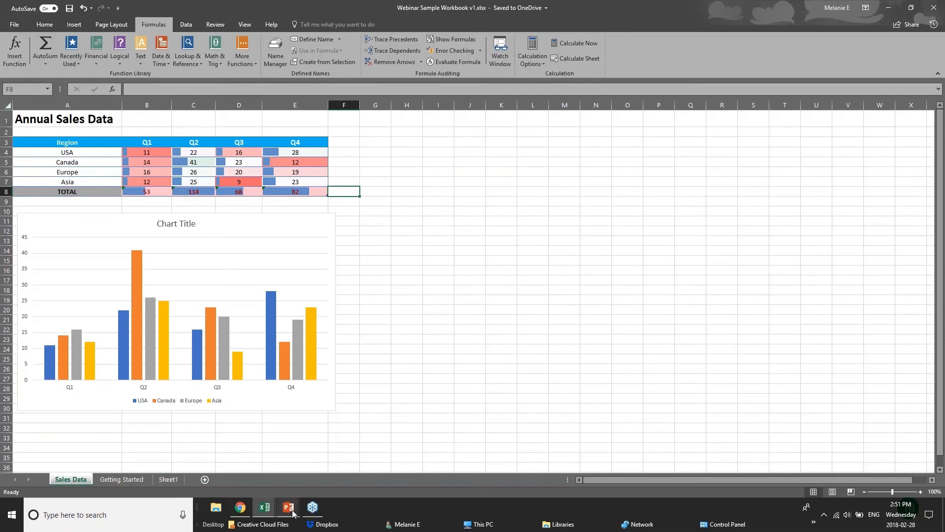
Step: Show the NEW CHARTS slide, then switch to the pivotTables.xlsx workbook in Excel
{"action": "mouse_move", "coordinate": [289, 507]}
{"action": "left_click", "coordinate": [341, 466]}
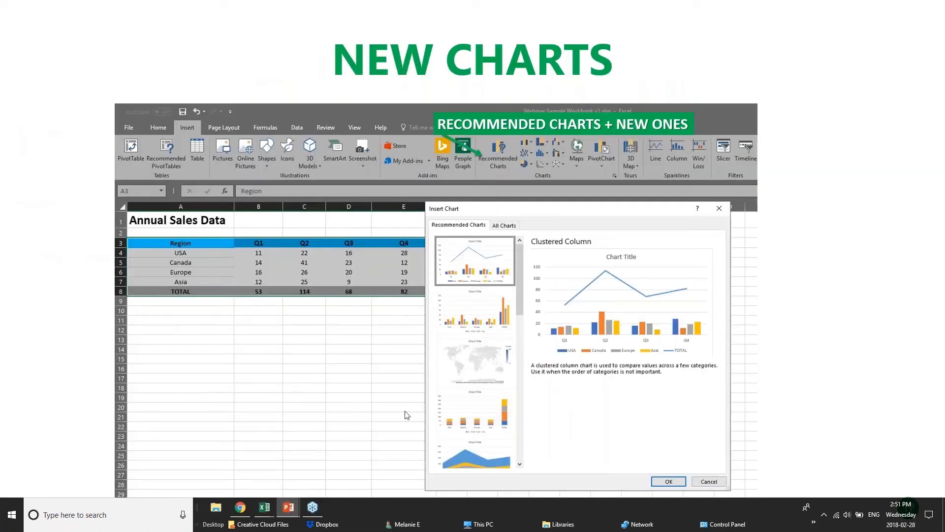
{"action": "mouse_move", "coordinate": [264, 507]}
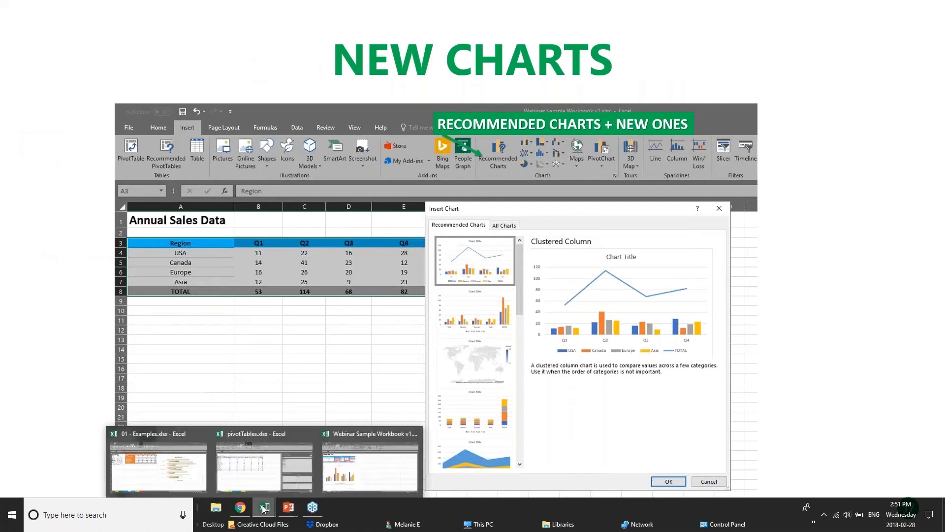
{"action": "left_click", "coordinate": [289, 471]}
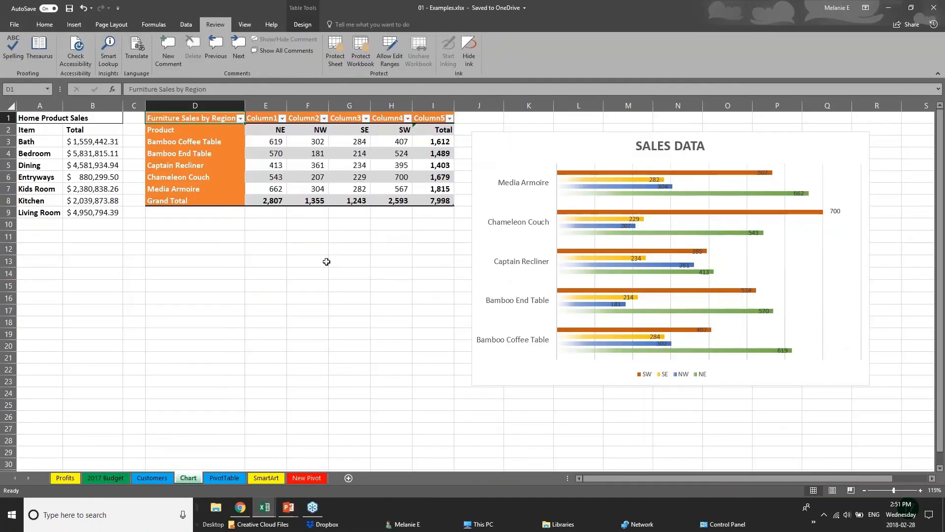
Step: On the Examples Chart sheet, select the furniture sales figures E3:I8
{"action": "left_click_drag", "start_coordinate": [384, 261], "coordinate": [384, 250]}
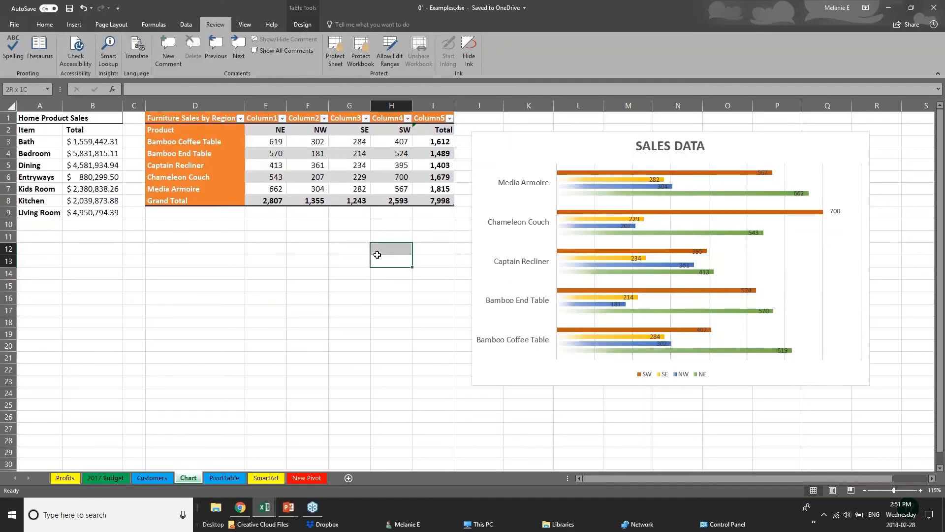
{"action": "left_click", "coordinate": [73, 24]}
{"action": "left_click", "coordinate": [74, 154]}
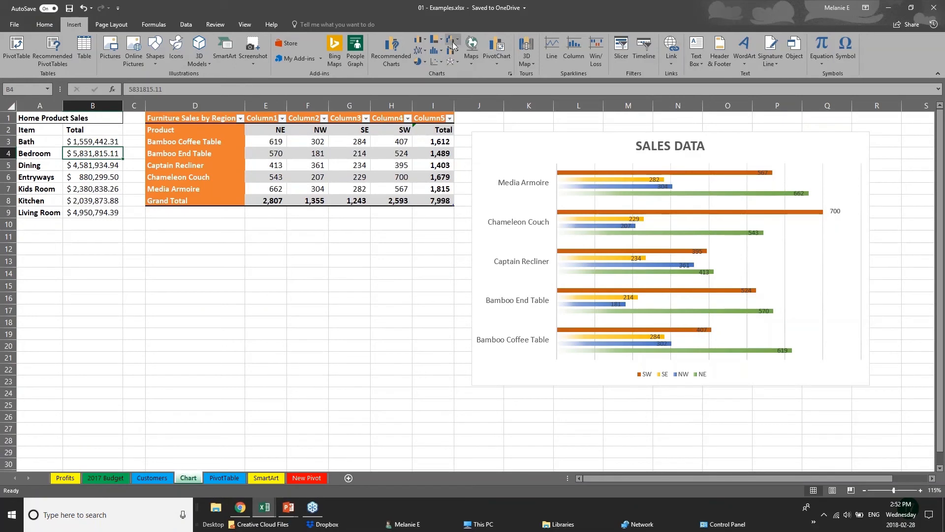
{"action": "left_click", "coordinate": [436, 39]}
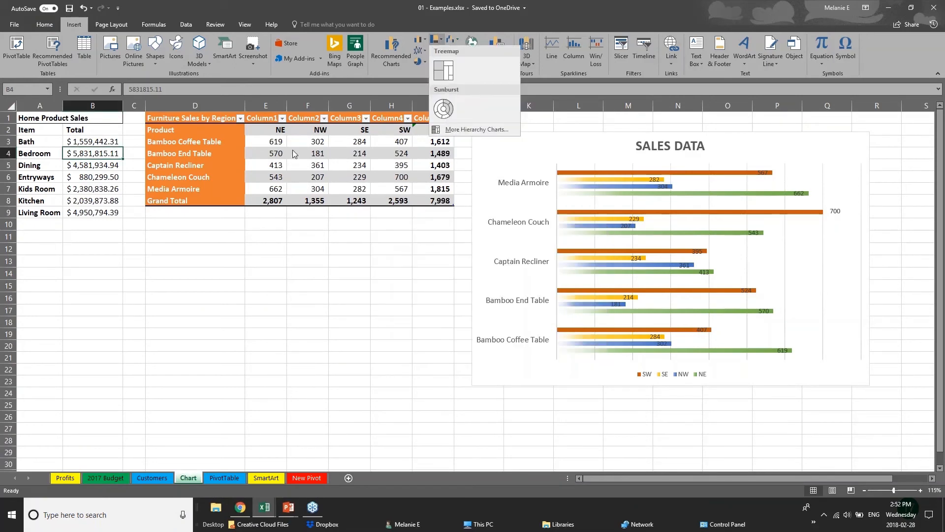
{"action": "left_click", "coordinate": [212, 121]}
{"action": "left_click_drag", "start_coordinate": [236, 130], "coordinate": [315, 154]}
{"action": "left_click", "coordinate": [272, 198]}
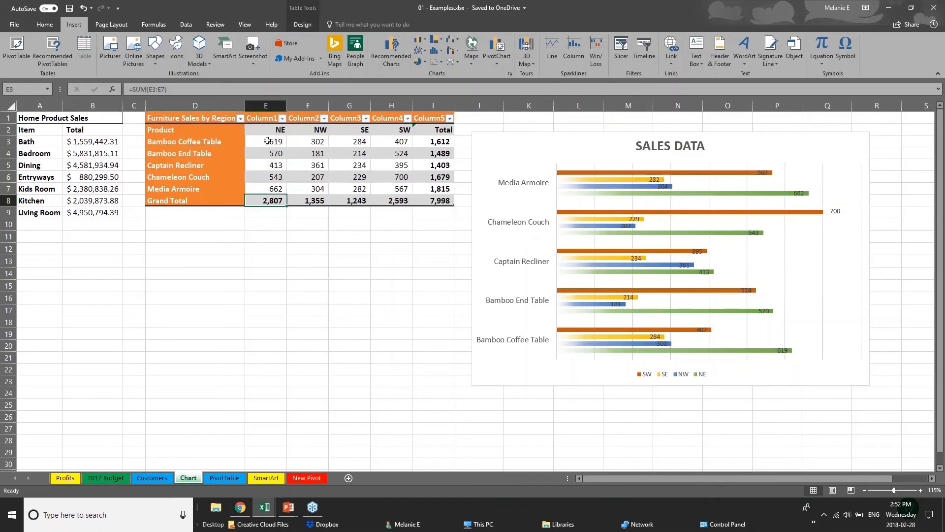
{"action": "left_click", "coordinate": [267, 142]}
{"action": "left_click_drag", "start_coordinate": [260, 143], "coordinate": [446, 202]}
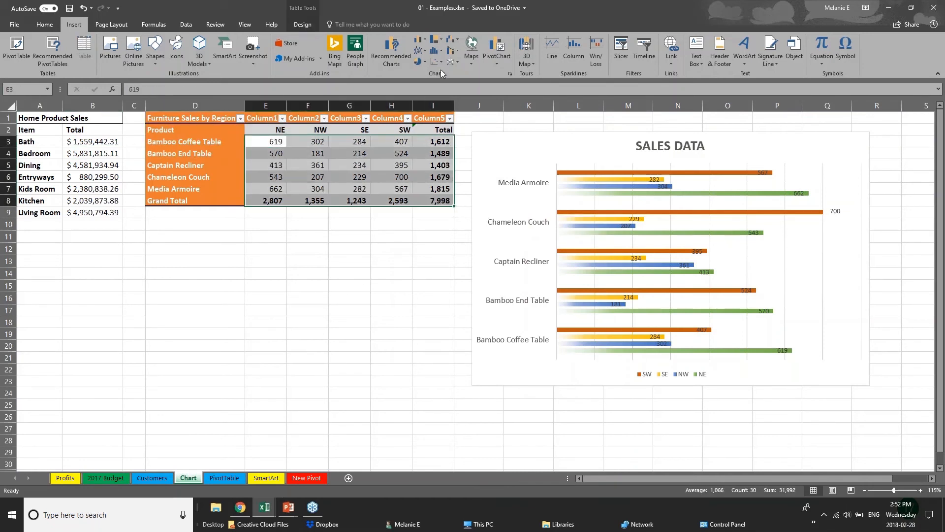
Step: Insert a treemap of the selected figures and move it below the furniture table
{"action": "left_click", "coordinate": [442, 39]}
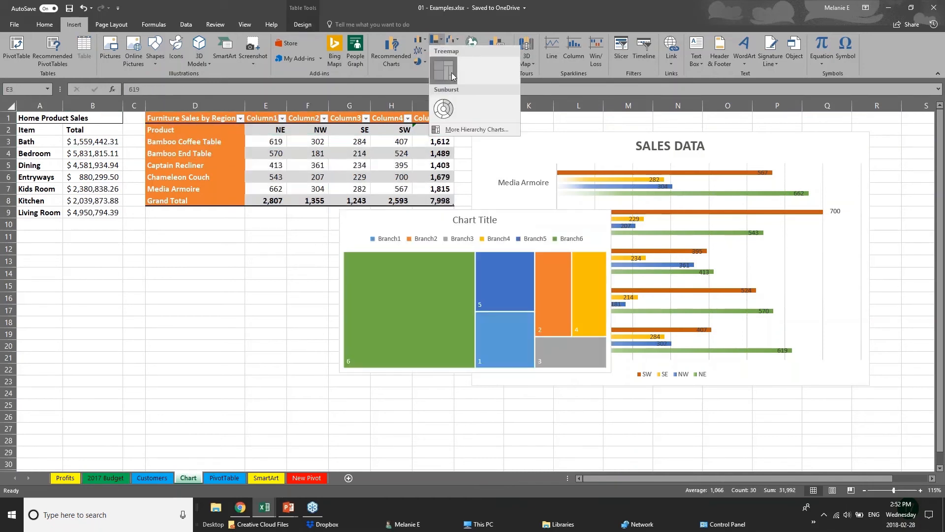
{"action": "left_click", "coordinate": [444, 69]}
{"action": "left_click", "coordinate": [469, 380]}
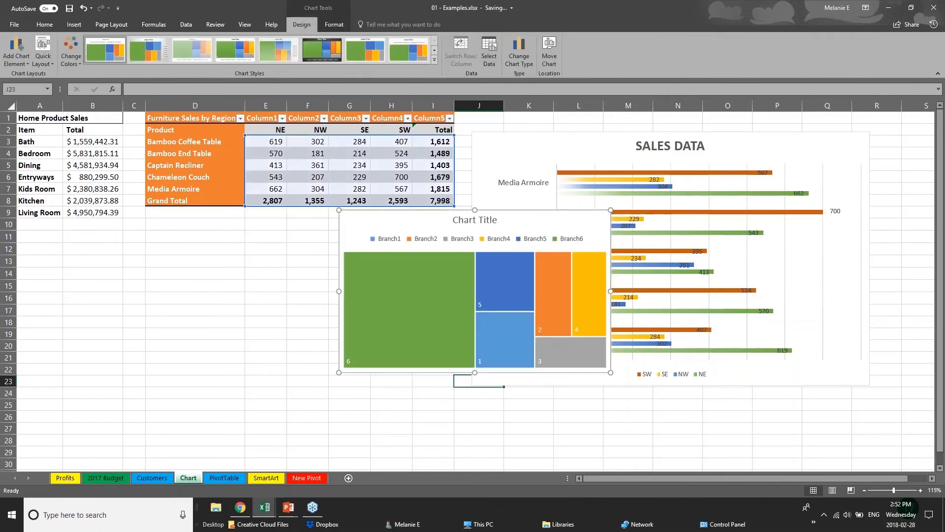
{"action": "left_click", "coordinate": [401, 376]}
{"action": "left_click", "coordinate": [401, 369]}
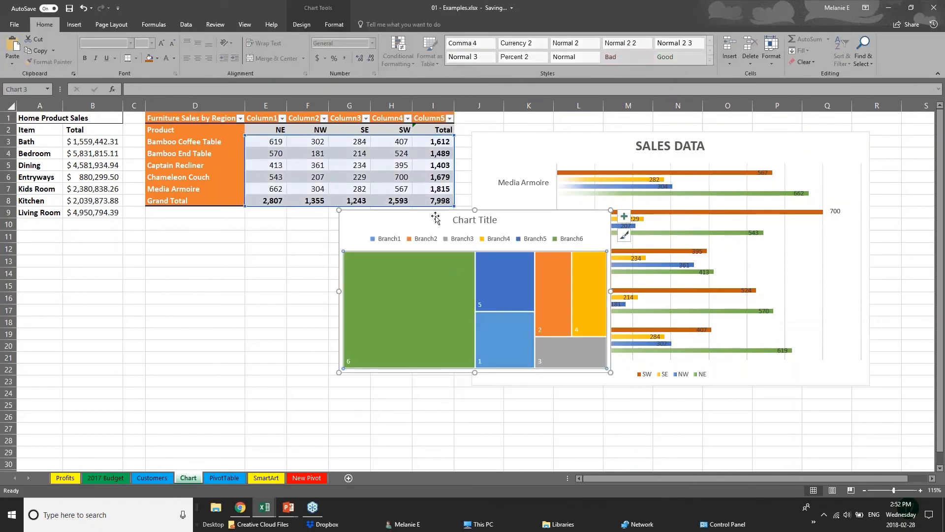
{"action": "left_click_drag", "start_coordinate": [432, 217], "coordinate": [247, 252]}
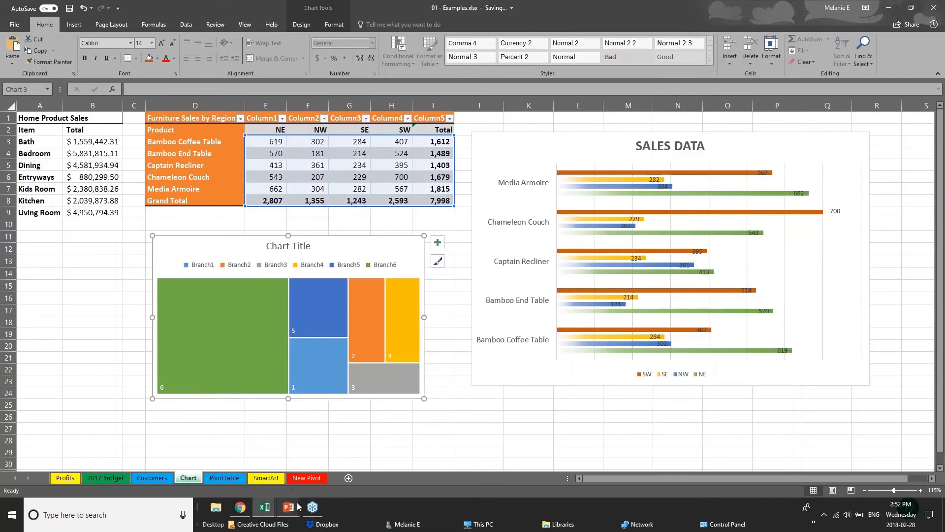
{"action": "left_click", "coordinate": [94, 334]}
Step: Select the furniture figures E3:I8 and bring up Recommended Charts for them
{"action": "left_click", "coordinate": [74, 24]}
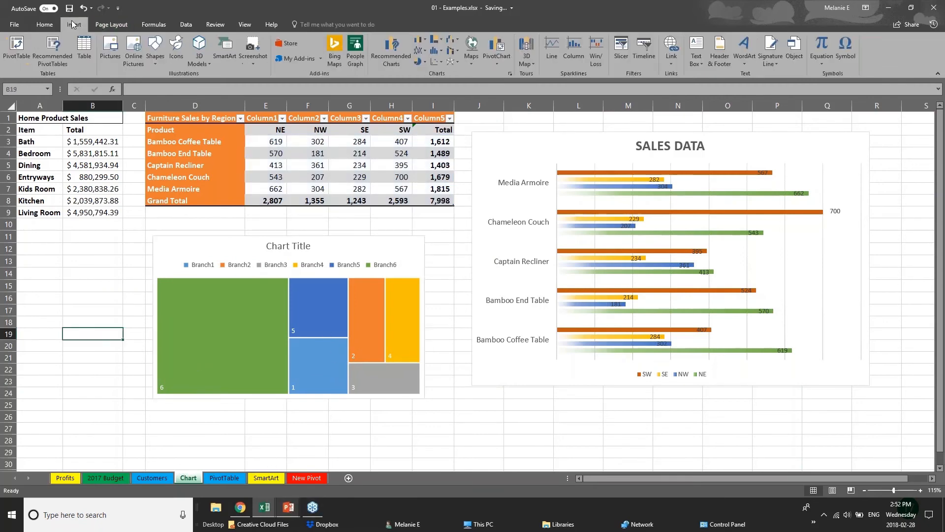
{"action": "left_click", "coordinate": [392, 52]}
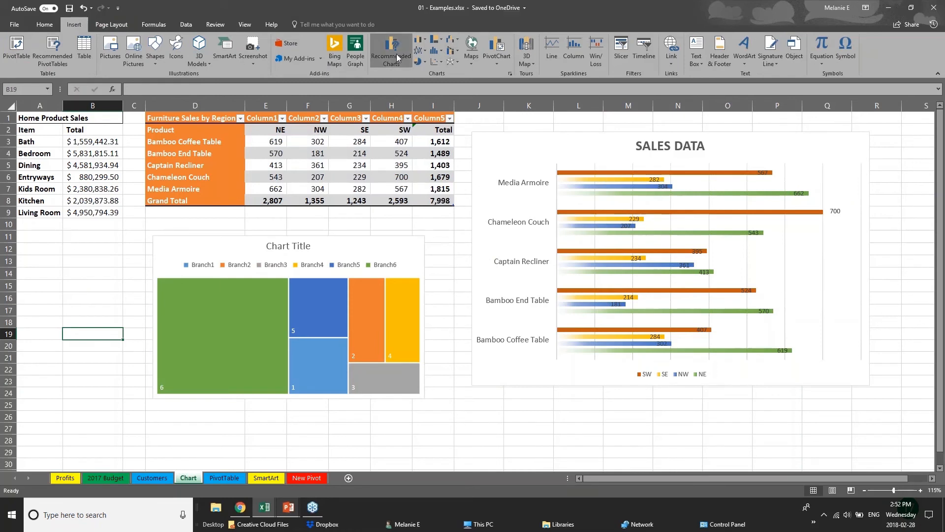
{"action": "left_click", "coordinate": [476, 281]}
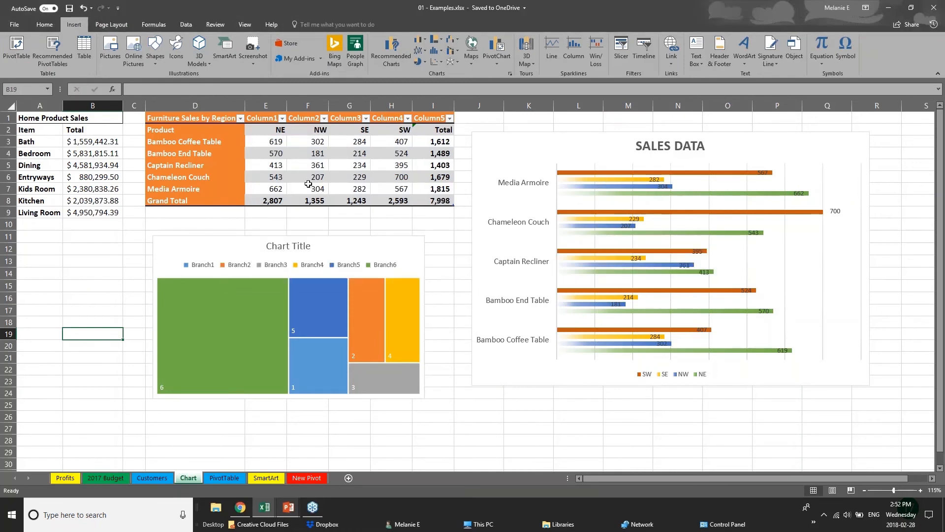
{"action": "left_click", "coordinate": [309, 186]}
{"action": "left_click_drag", "start_coordinate": [268, 147], "coordinate": [438, 199]}
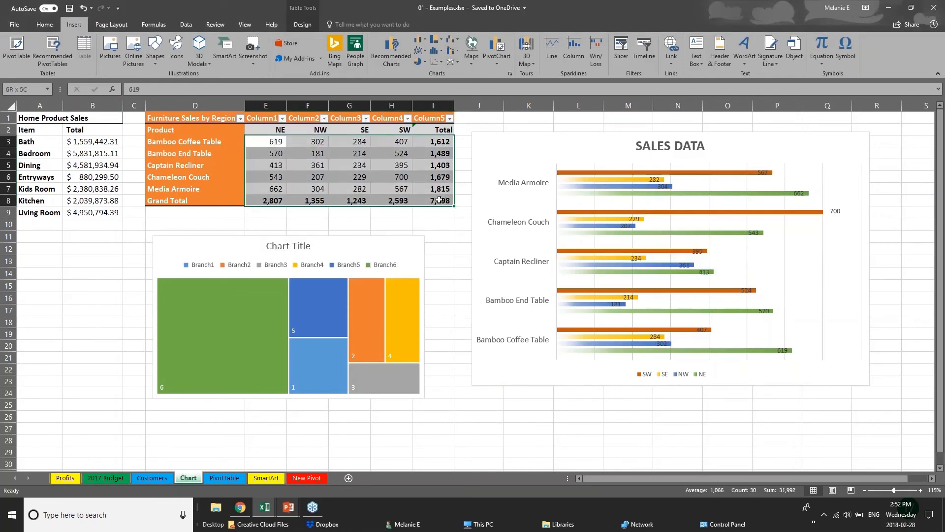
{"action": "left_click", "coordinate": [392, 52]}
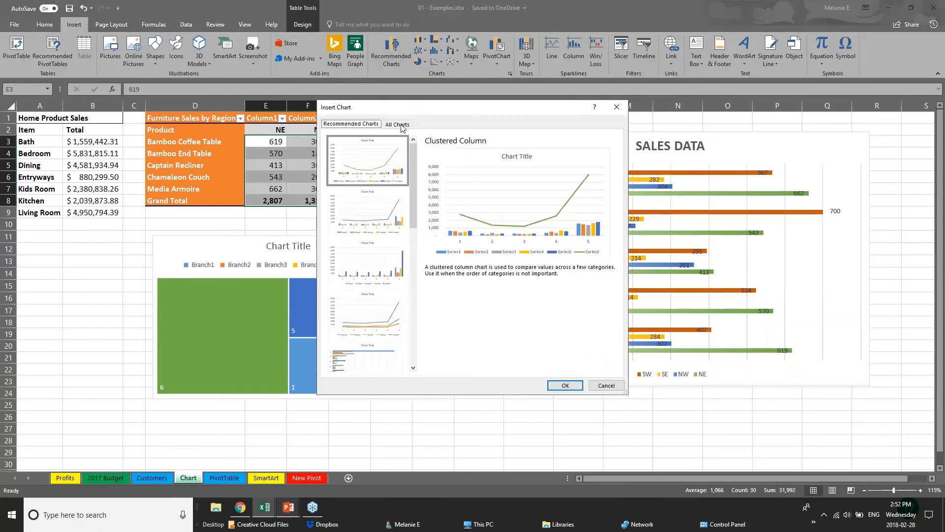
Step: Preview Waterfall, Treemap, Box & Whisker, Sunburst and Line charts, then cancel without inserting
{"action": "left_click", "coordinate": [397, 124]}
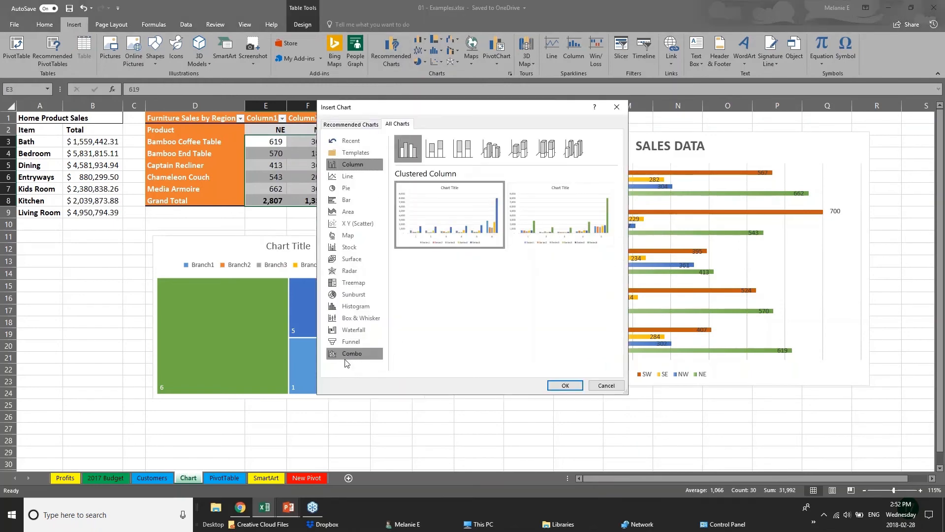
{"action": "left_click", "coordinate": [354, 330]}
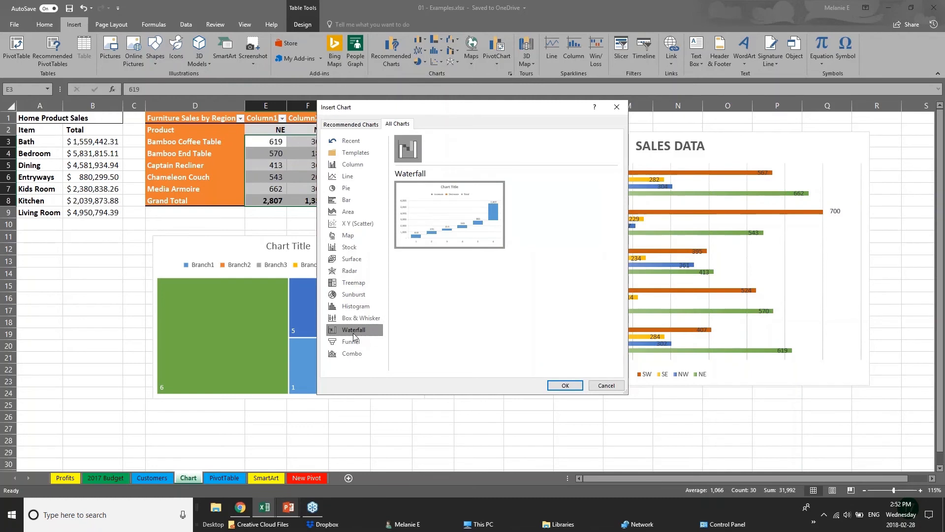
{"action": "left_click", "coordinate": [347, 289]}
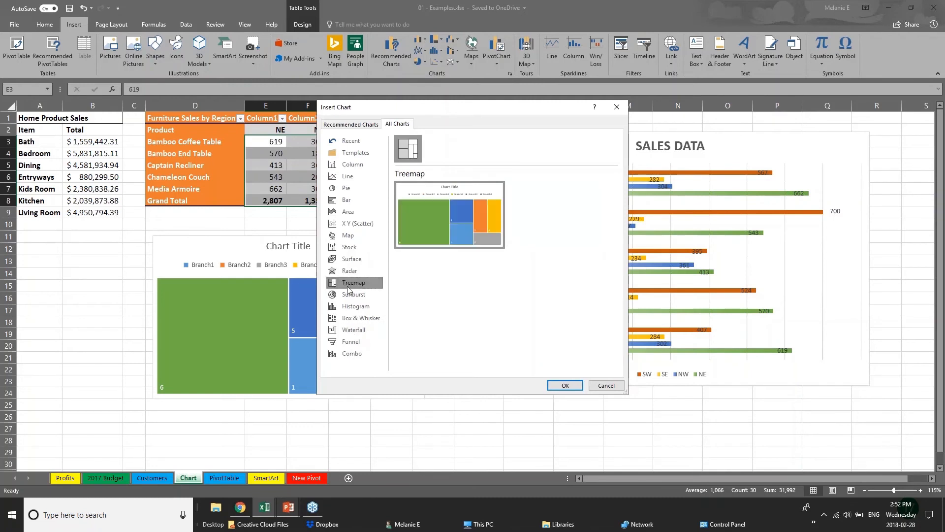
{"action": "left_click", "coordinate": [368, 321]}
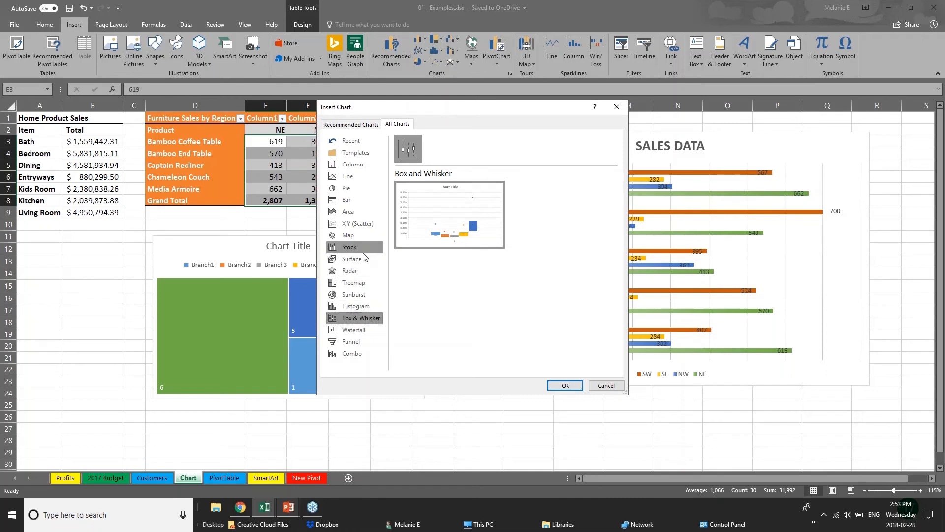
{"action": "left_click", "coordinate": [368, 293]}
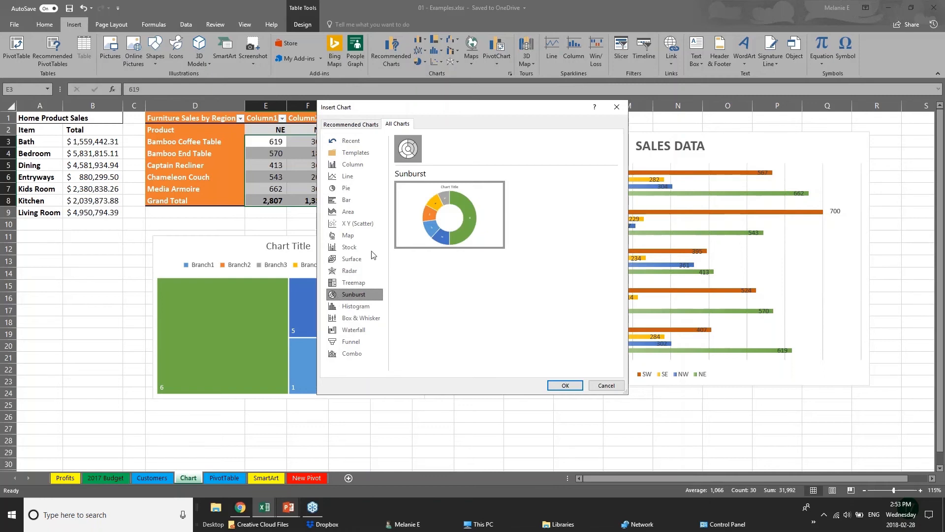
{"action": "left_click", "coordinate": [345, 124]}
{"action": "left_click", "coordinate": [368, 211]}
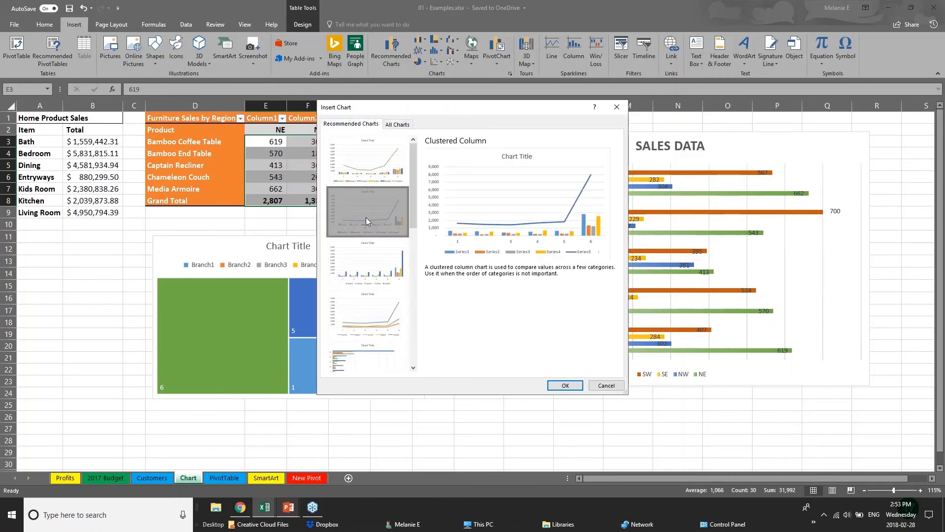
{"action": "left_click", "coordinate": [369, 301]}
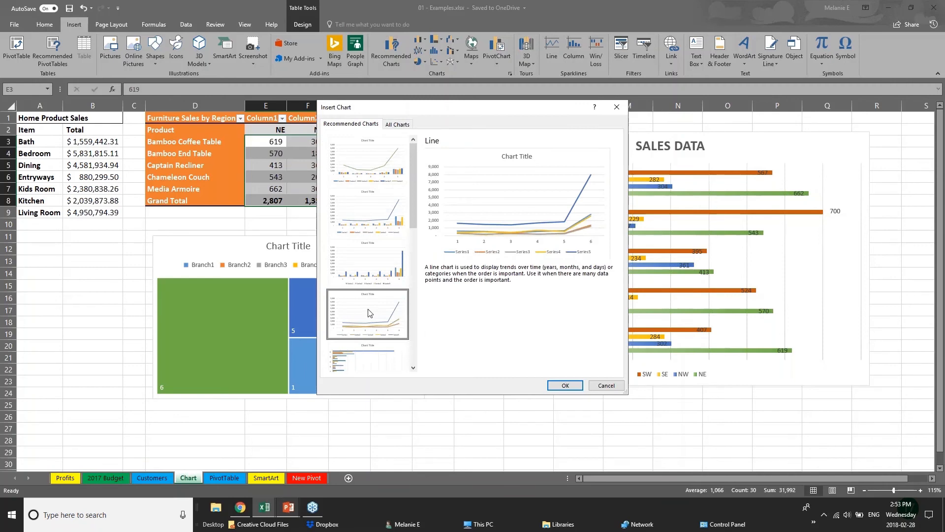
{"action": "left_click", "coordinate": [605, 387]}
Step: Return to the PowerPoint slide show and advance to the 3D POWER MAPS slide
{"action": "left_click", "coordinate": [288, 512]}
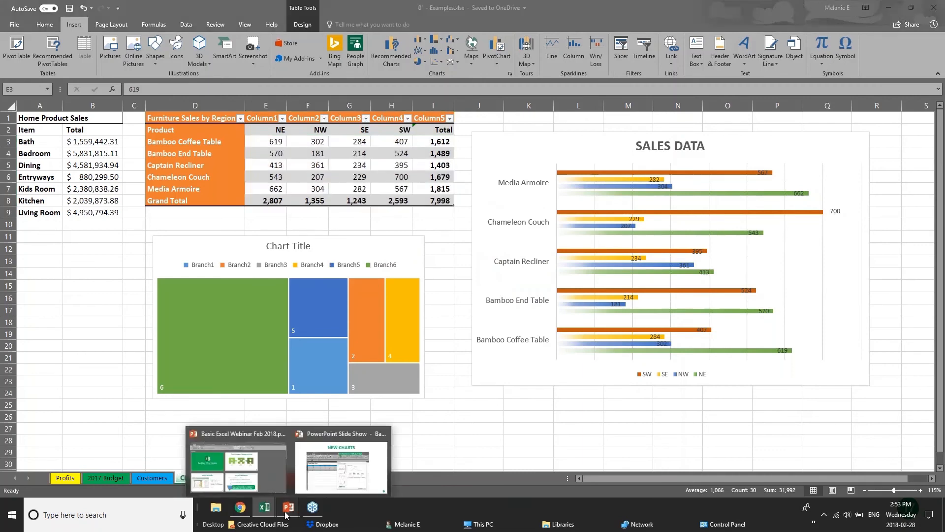
{"action": "left_click", "coordinate": [333, 472]}
{"action": "left_click", "coordinate": [435, 327]}
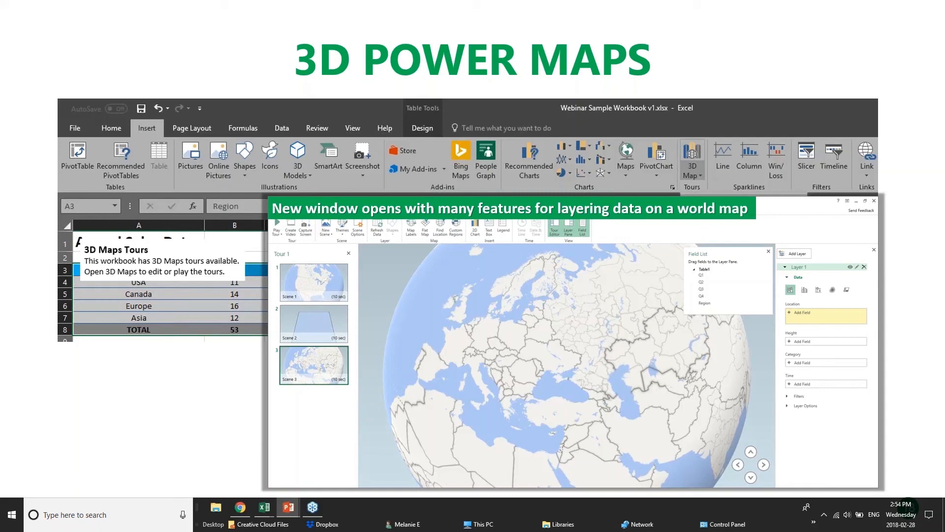
Step: Switch to Excel's 01 - Examples.xlsx workbook, which shows the furniture sales chart
{"action": "mouse_move", "coordinate": [265, 507]}
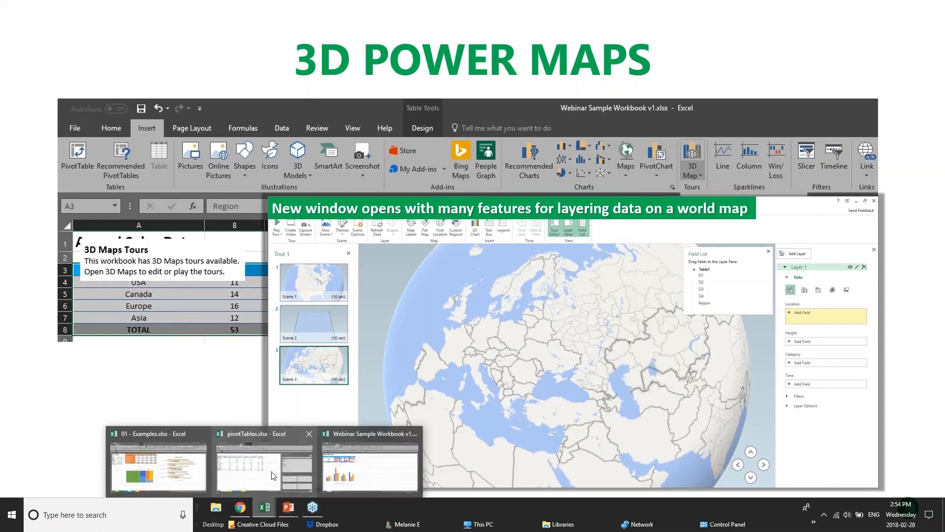
{"action": "left_click", "coordinate": [157, 474]}
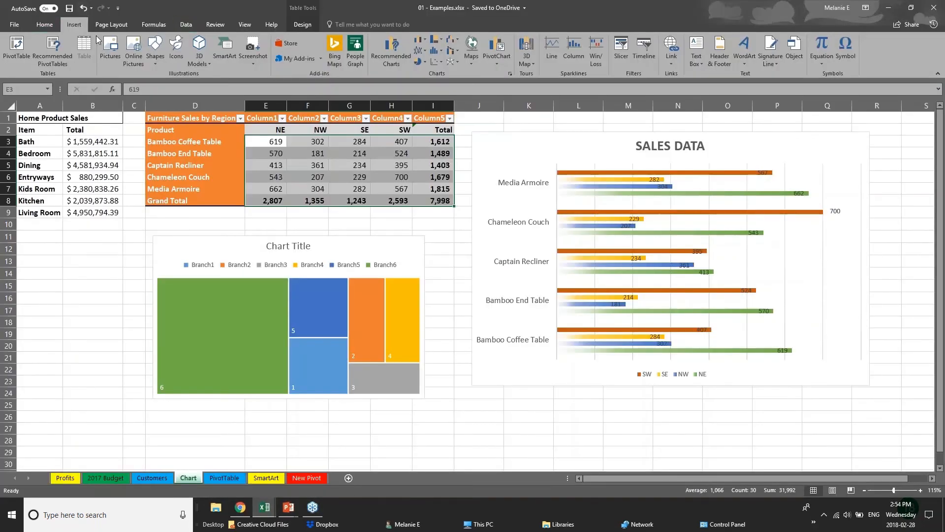
Step: Show the 3D Map options on Excel's Insert ribbon
{"action": "left_click", "coordinate": [534, 67]}
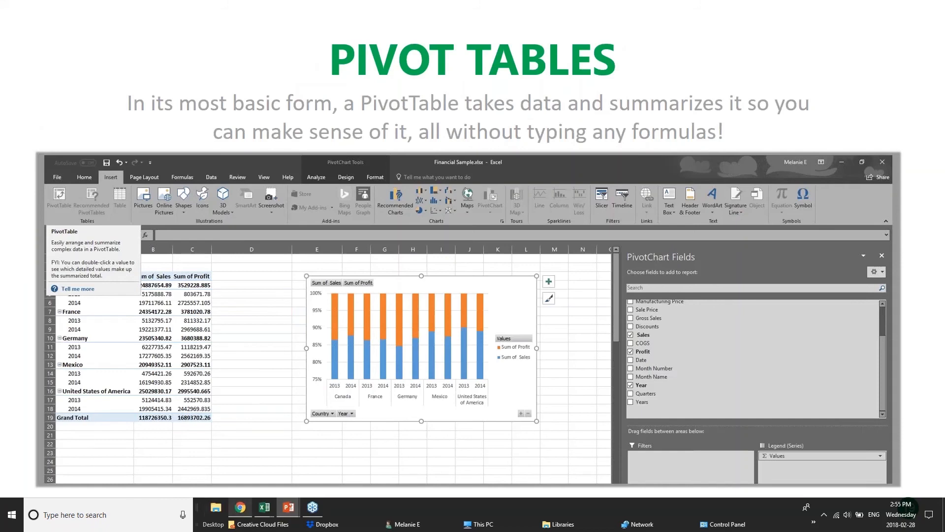
Step: Switch to the pivotTables.xlsx workbook in Excel
{"action": "mouse_move", "coordinate": [259, 512]}
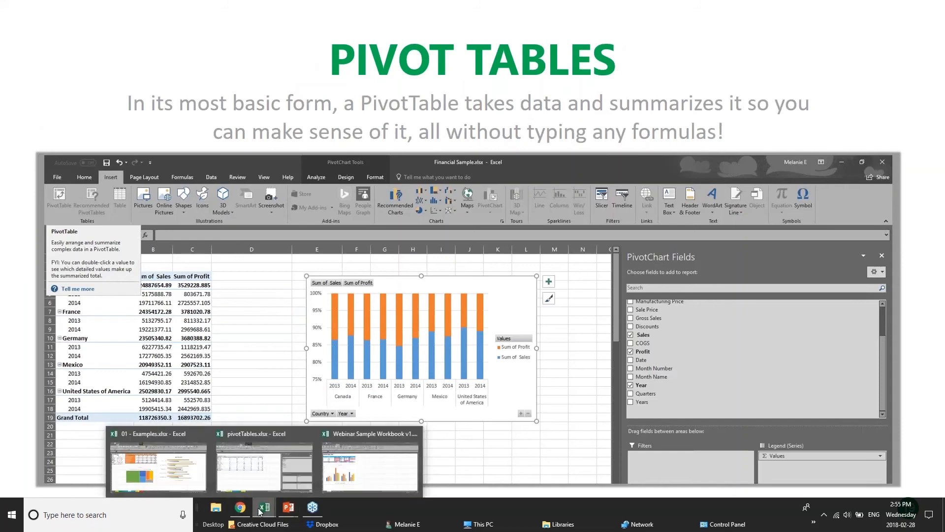
{"action": "left_click", "coordinate": [280, 466]}
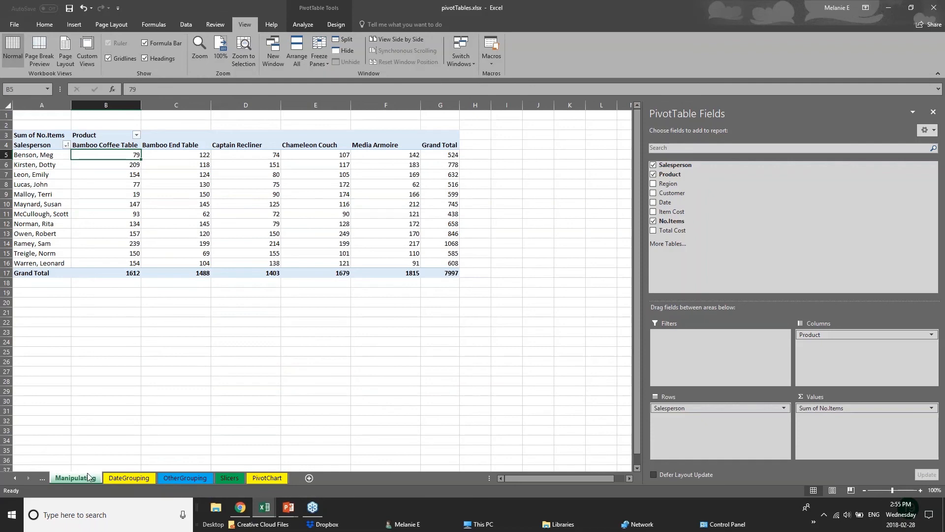
Step: Review the DateGrouping, OtherGrouping and Slicers sheets and close the PivotTable Fields pane
{"action": "left_click", "coordinate": [145, 478]}
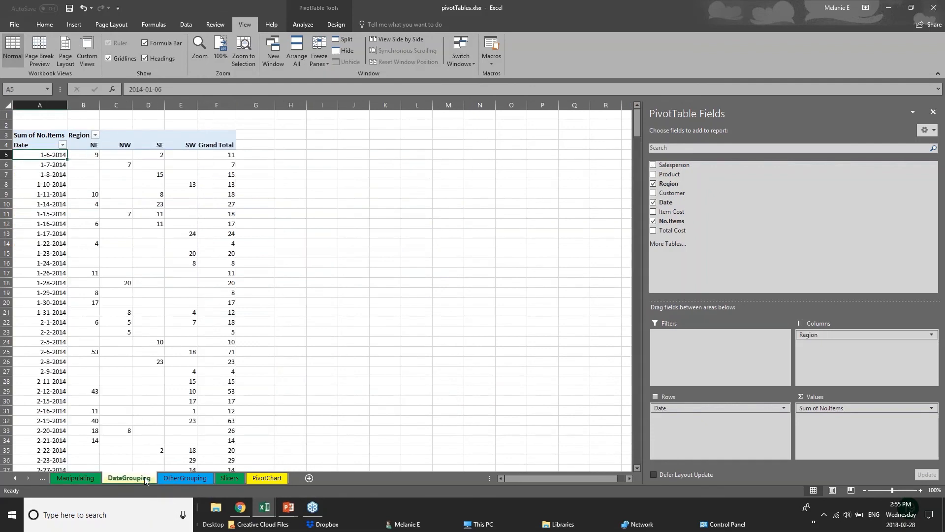
{"action": "left_click", "coordinate": [200, 478]}
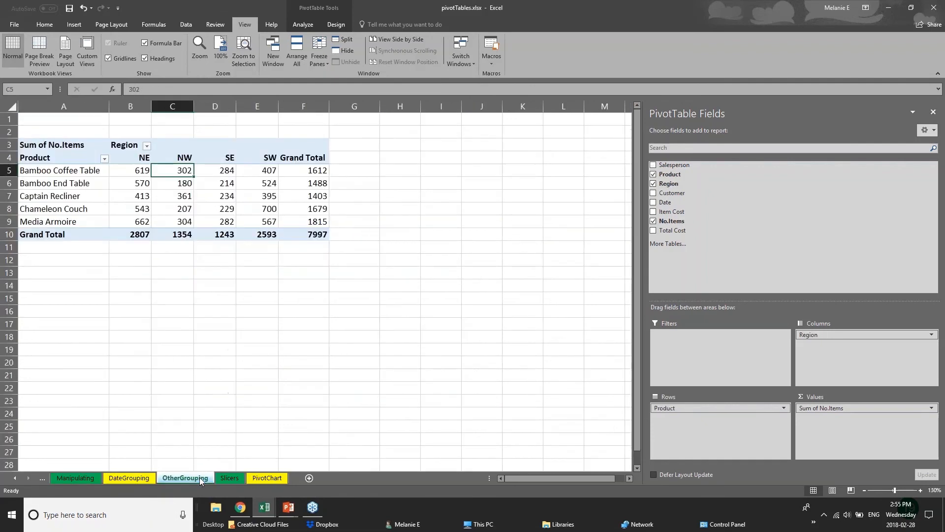
{"action": "left_click", "coordinate": [239, 478]}
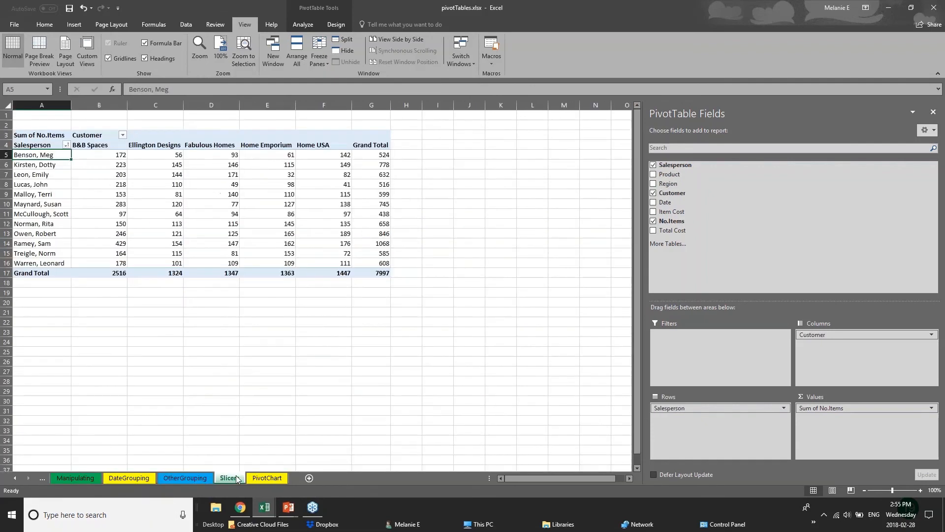
{"action": "left_click", "coordinate": [932, 8]}
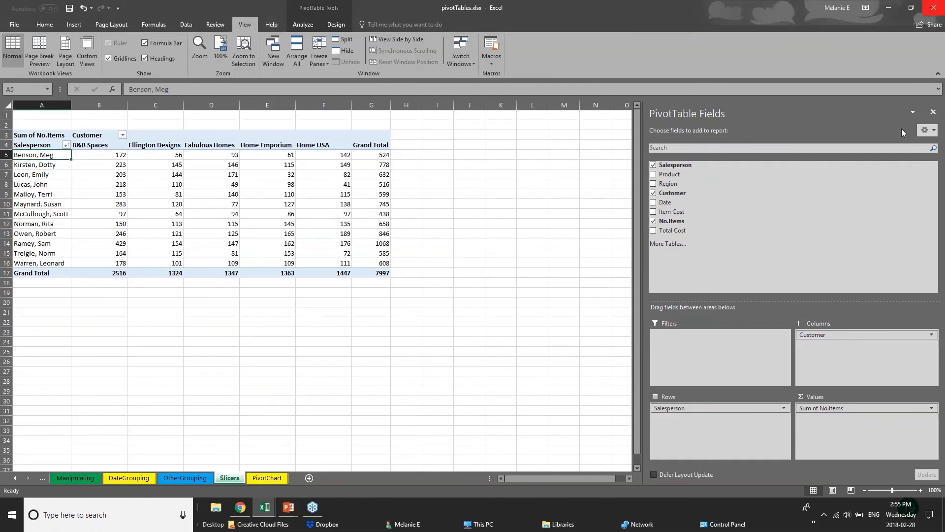
{"action": "left_click", "coordinate": [933, 113]}
Step: Select a Home Emporium value, another body cell, then the whole Salesperson-by-Customer PivotTable
{"action": "left_click", "coordinate": [293, 250]}
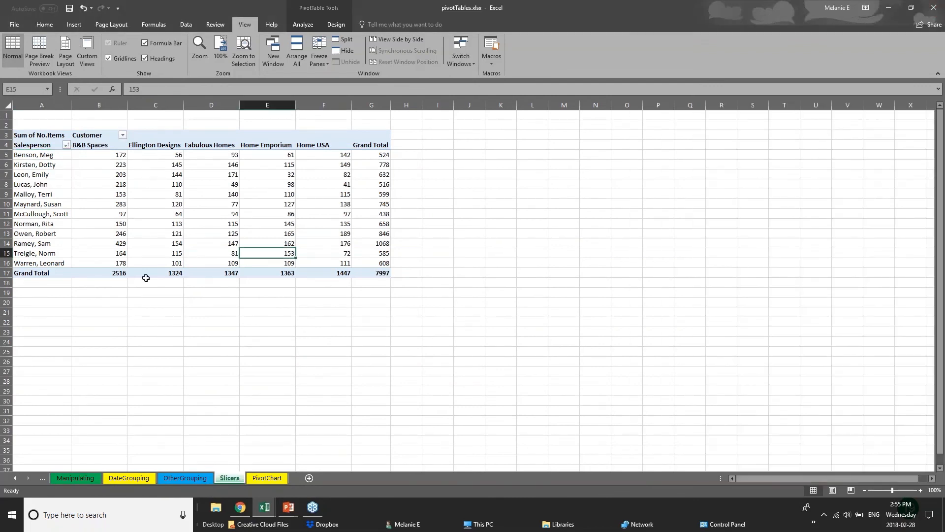
{"action": "left_click", "coordinate": [103, 264]}
{"action": "left_click", "coordinate": [36, 128]}
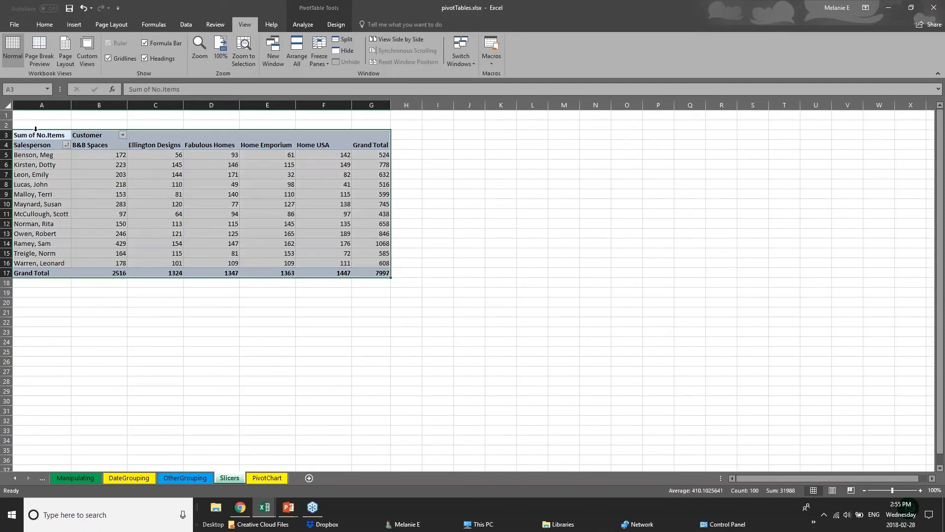
Step: Go back to the PowerPoint slide show, then return to the pivotTables workbook
{"action": "left_click", "coordinate": [290, 509]}
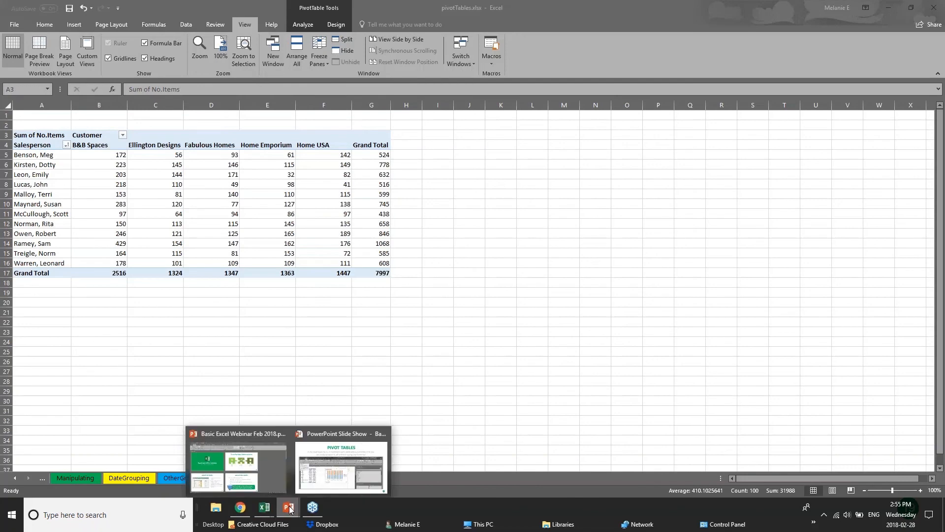
{"action": "left_click", "coordinate": [315, 473]}
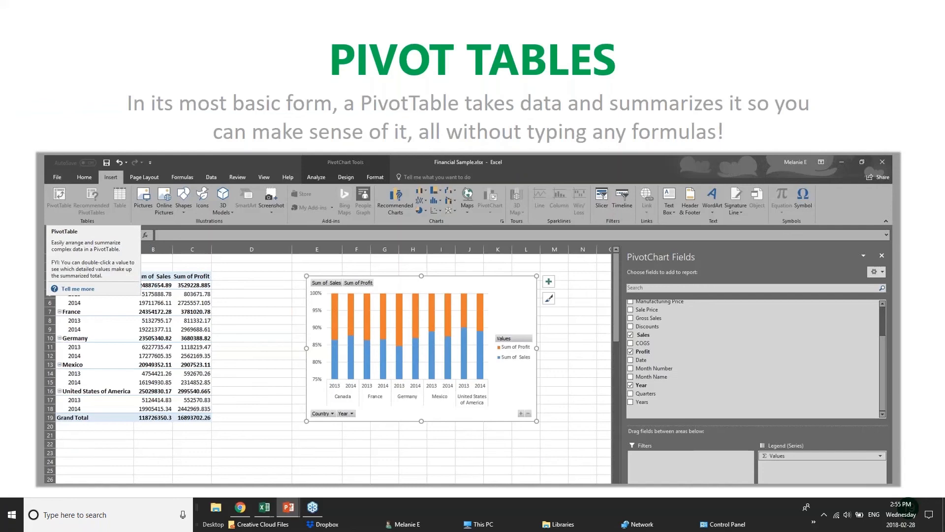
{"action": "mouse_move", "coordinate": [264, 507]}
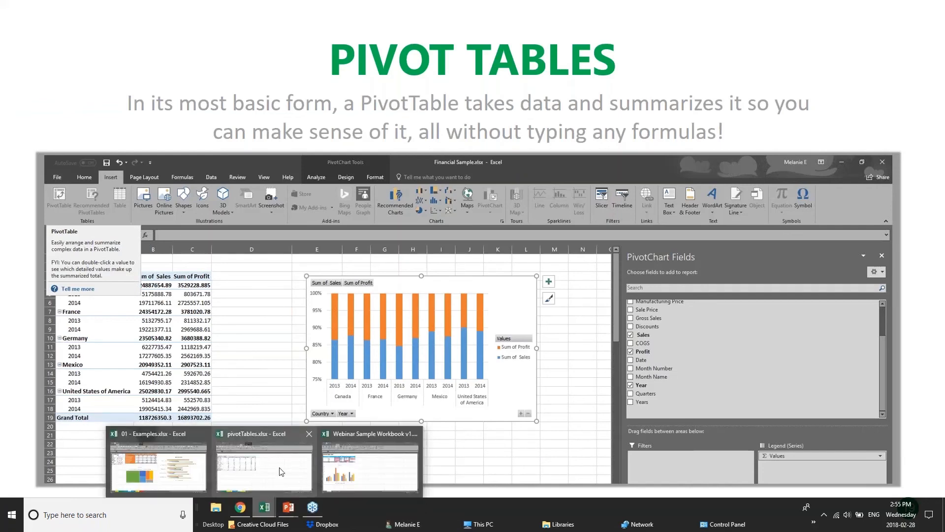
{"action": "left_click", "coordinate": [281, 472]}
Step: Highlight a B&B Spaces value, a salesperson row and the Ellington Designs column through its 1324 total
{"action": "left_click", "coordinate": [110, 166]}
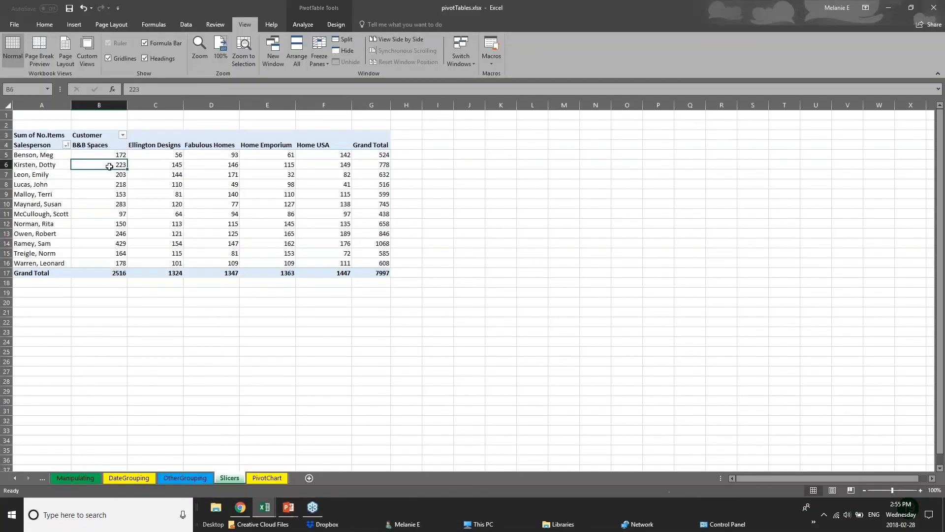
{"action": "left_click", "coordinate": [24, 157]}
{"action": "left_click", "coordinate": [409, 155]}
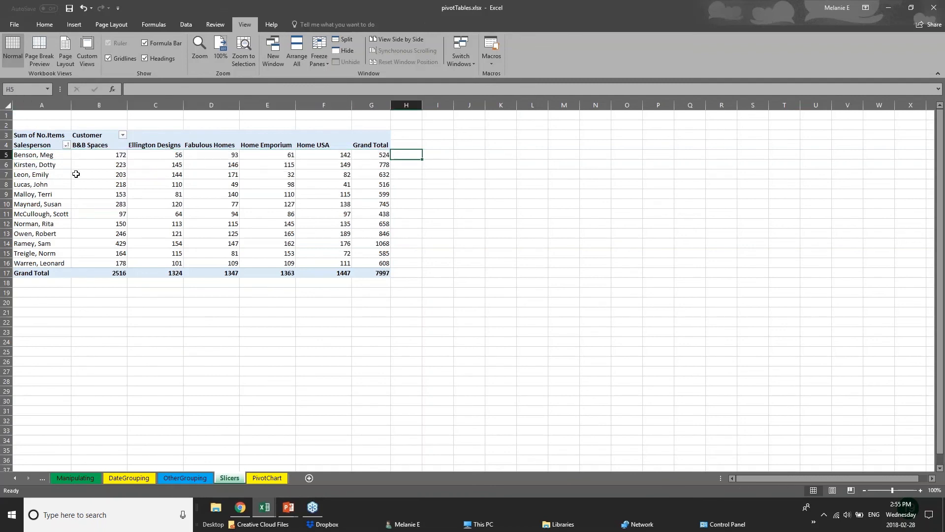
{"action": "left_click_drag", "start_coordinate": [69, 175], "coordinate": [123, 185]}
{"action": "left_click", "coordinate": [155, 146]}
{"action": "left_click_drag", "start_coordinate": [155, 154], "coordinate": [158, 274]}
{"action": "left_click", "coordinate": [158, 273]}
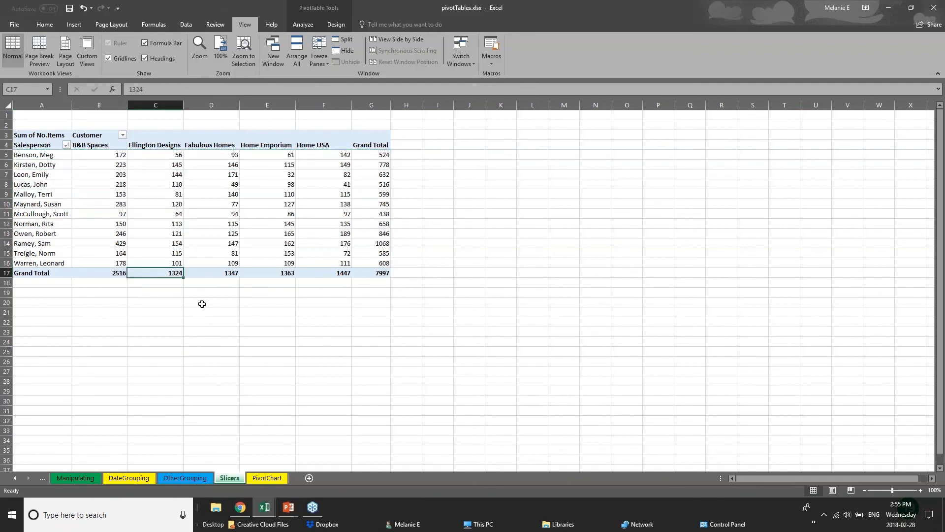
Step: Clear the selection, glance at OtherGrouping, then switch to the 01 - Examples workbook
{"action": "left_click", "coordinate": [203, 304]}
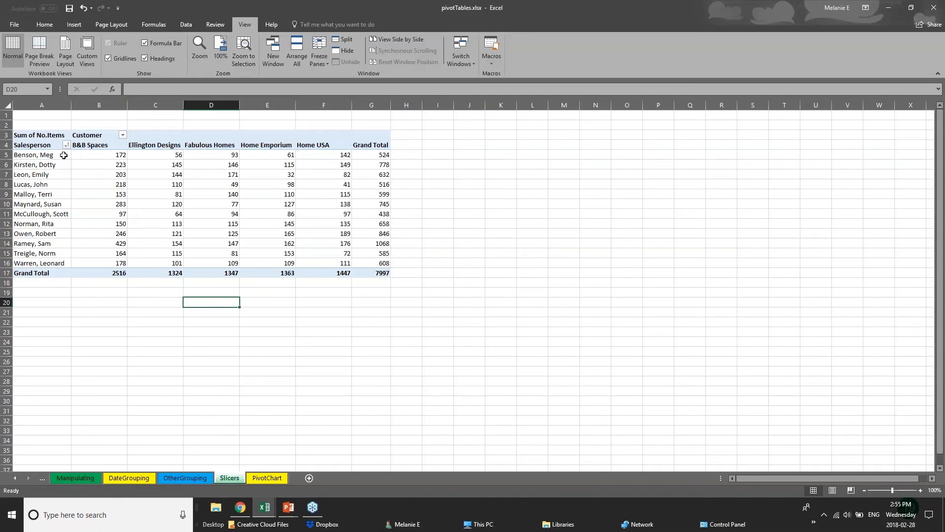
{"action": "left_click", "coordinate": [197, 477]}
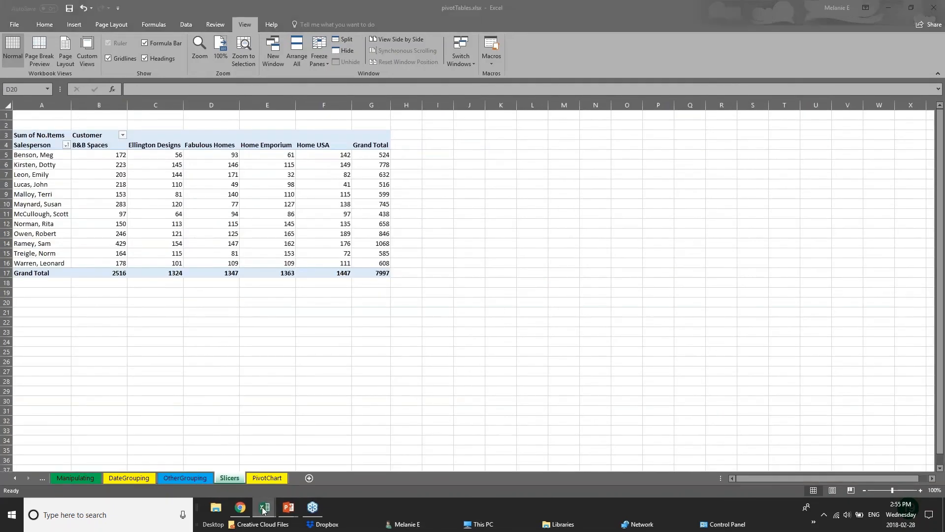
{"action": "mouse_move", "coordinate": [264, 508]}
{"action": "left_click", "coordinate": [229, 480]}
Step: Delete the existing PivotTable from the PivotTable sheet of 01 - Examples
{"action": "left_click", "coordinate": [230, 480]}
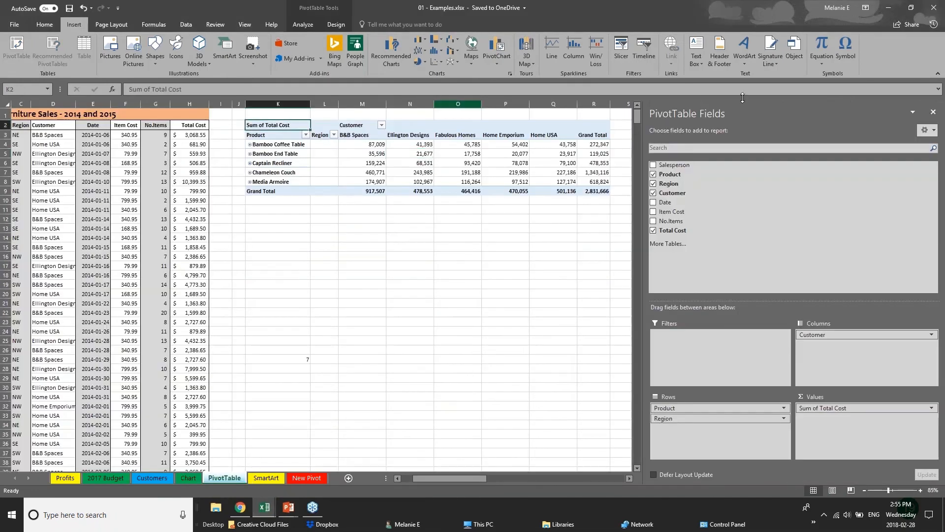
{"action": "left_click", "coordinate": [933, 112]}
{"action": "left_click_drag", "start_coordinate": [256, 112], "coordinate": [665, 208]}
{"action": "key", "text": "Delete"}
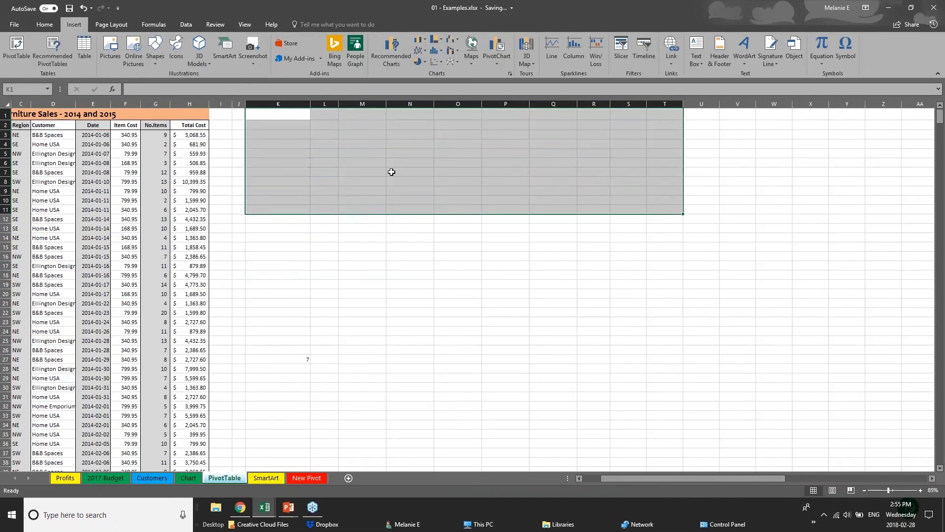
{"action": "left_click", "coordinate": [129, 200]}
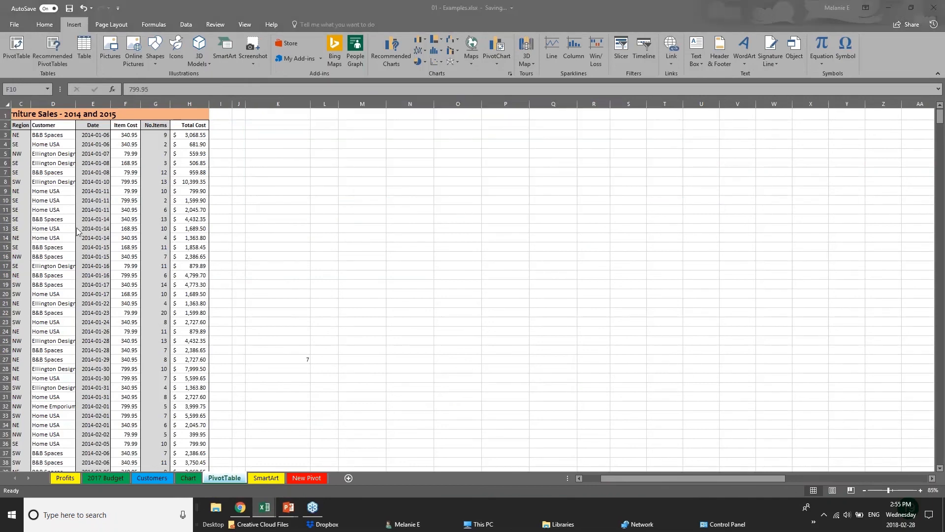
Step: Inspect the sales data, including the Total Cost formula in H10
{"action": "left_click", "coordinate": [615, 475]}
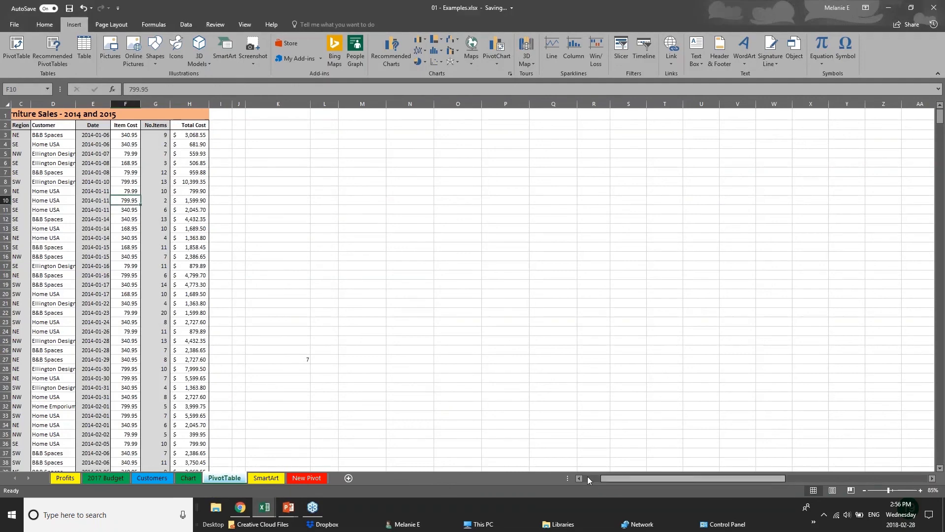
{"action": "left_click_drag", "start_coordinate": [602, 477], "coordinate": [585, 478]}
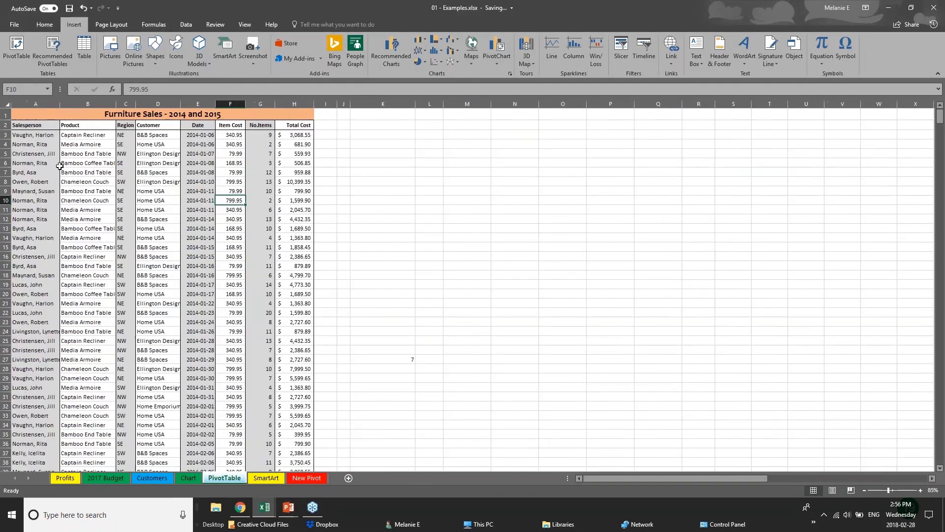
{"action": "left_click", "coordinate": [46, 156]}
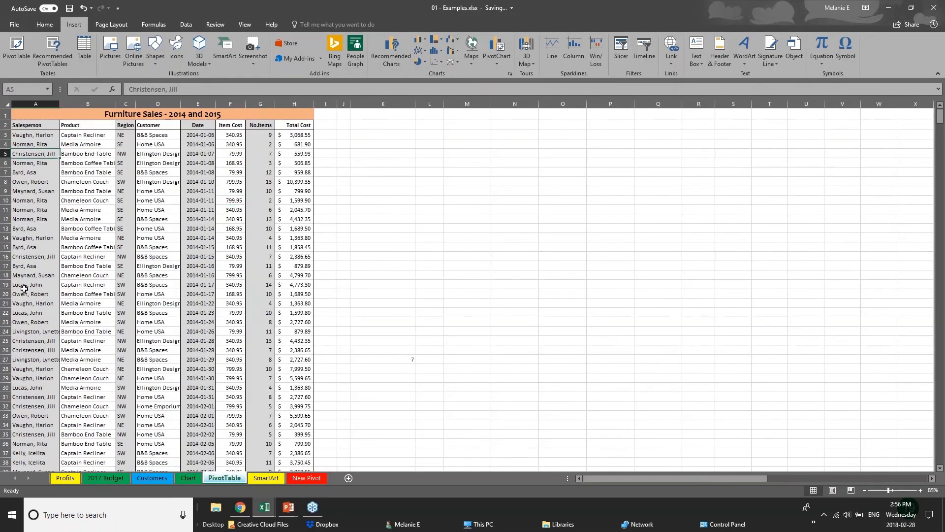
{"action": "scroll", "coordinate": [24, 288], "scroll_direction": "down", "scroll_amount": 3}
{"action": "scroll", "coordinate": [148, 222], "scroll_direction": "up", "scroll_amount": 3}
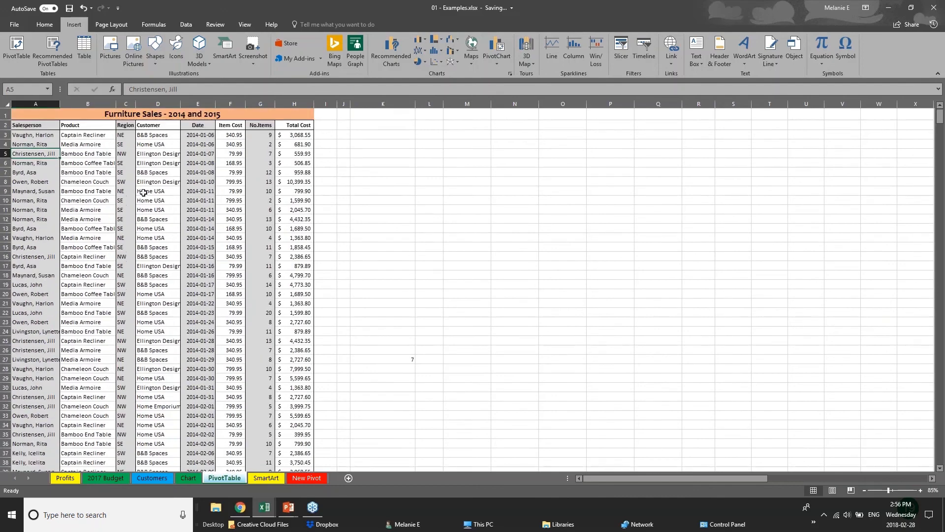
{"action": "left_click", "coordinate": [288, 138]}
{"action": "left_click", "coordinate": [291, 197]}
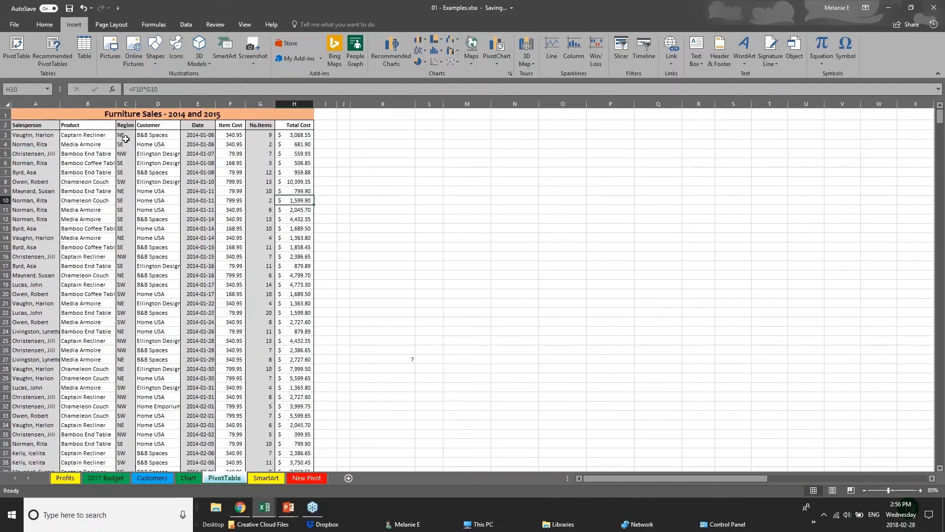
{"action": "left_click", "coordinate": [57, 273]}
Step: Scroll back to row 1 of the Furniture Sales 2014 and 2015 data and deselect
{"action": "scroll", "coordinate": [62, 392], "scroll_direction": "down", "scroll_amount": 5}
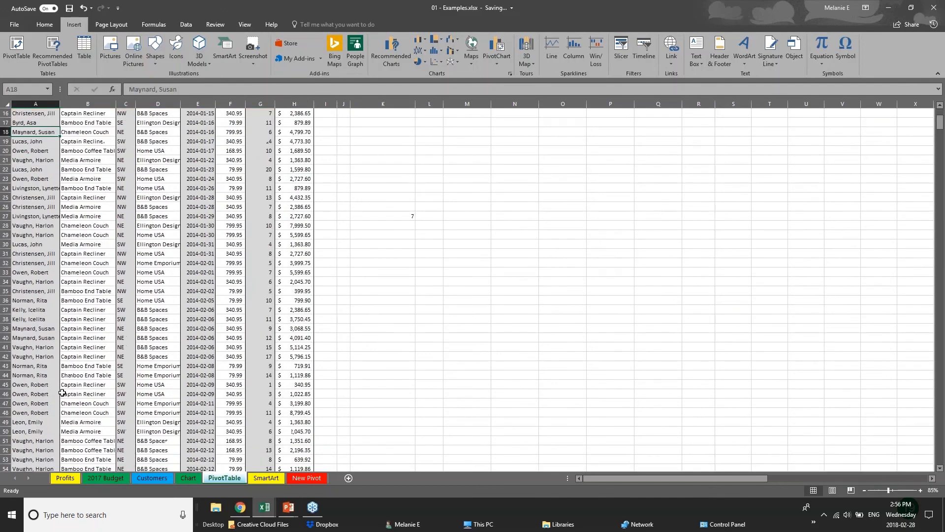
{"action": "scroll", "coordinate": [62, 393], "scroll_direction": "down", "scroll_amount": 20}
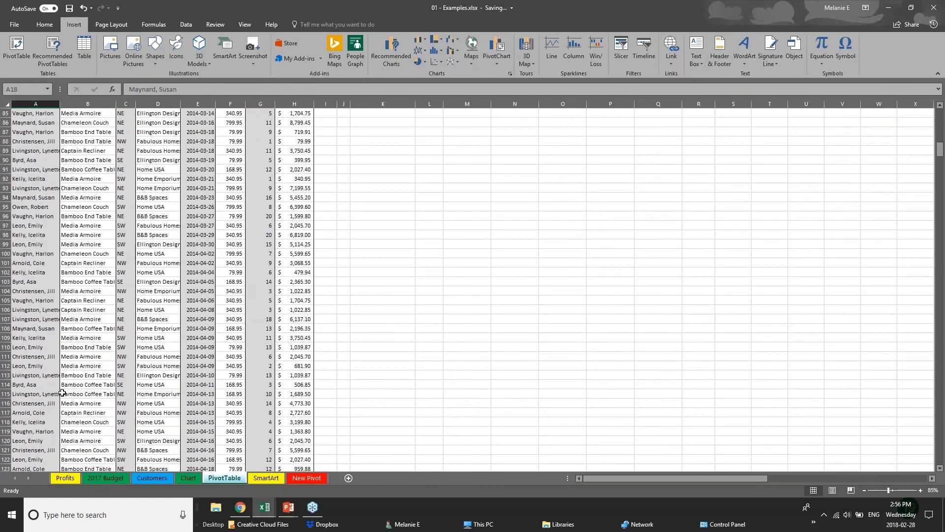
{"action": "scroll", "coordinate": [62, 393], "scroll_direction": "up", "scroll_amount": 9}
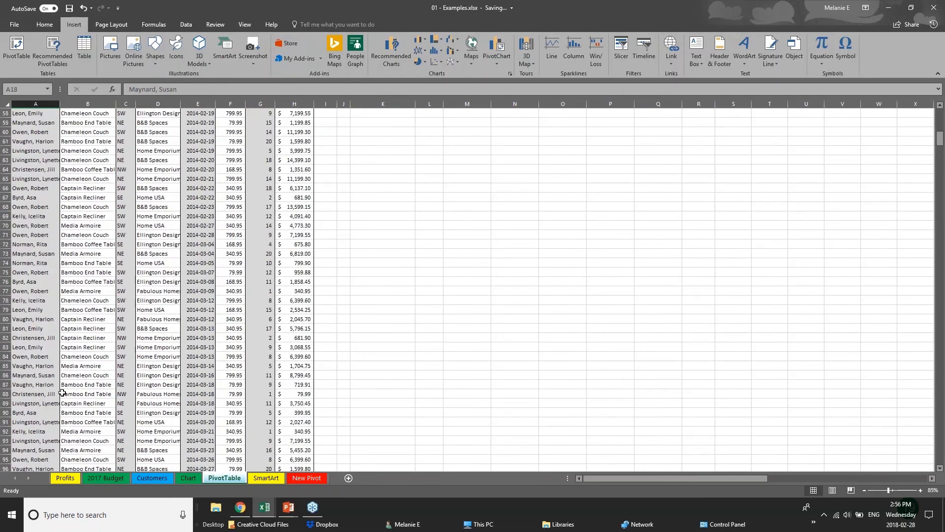
{"action": "scroll", "coordinate": [62, 392], "scroll_direction": "up", "scroll_amount": 19}
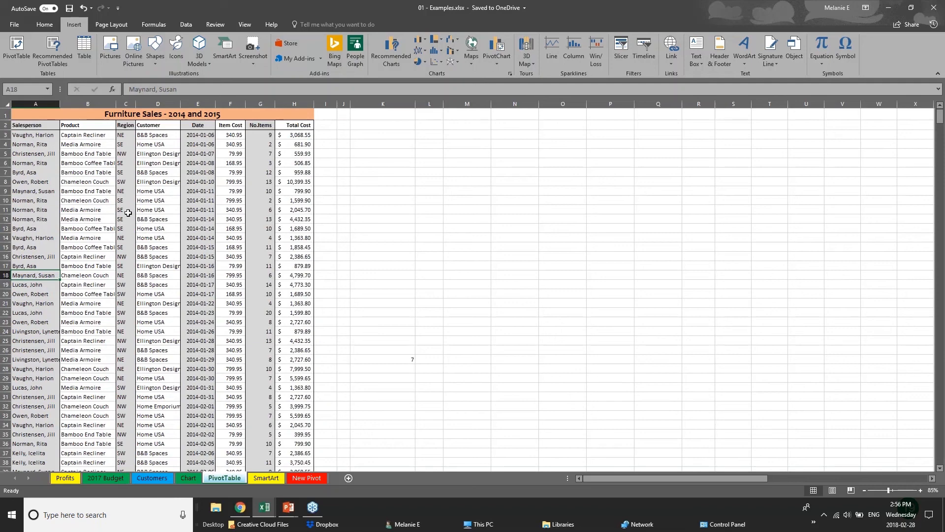
{"action": "left_click", "coordinate": [7, 105]}
{"action": "left_click", "coordinate": [384, 237]}
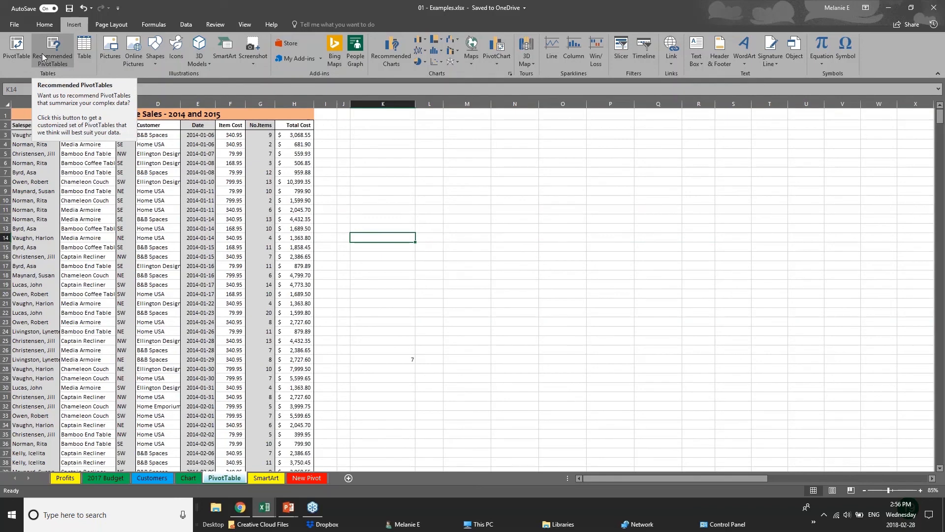
Step: Attempt a PivotTable from the whole worksheet, abandoning it after repeated invalid field-name errors
{"action": "left_click", "coordinate": [14, 59]}
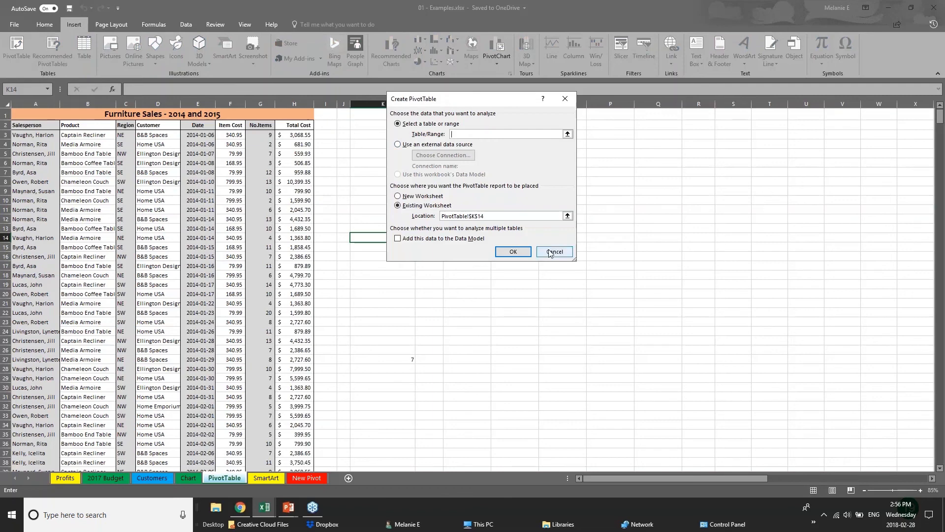
{"action": "left_click", "coordinate": [45, 105]}
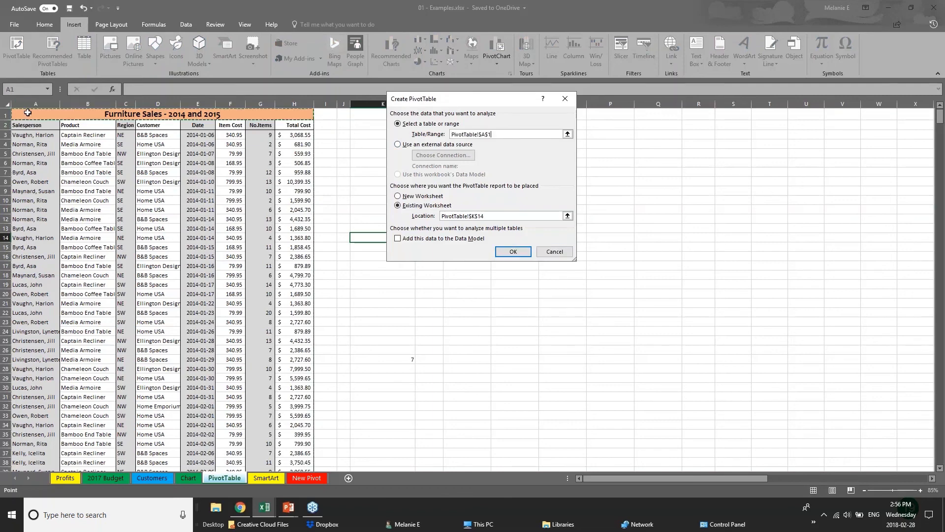
{"action": "key", "text": "Escape"}
{"action": "left_click", "coordinate": [7, 105]}
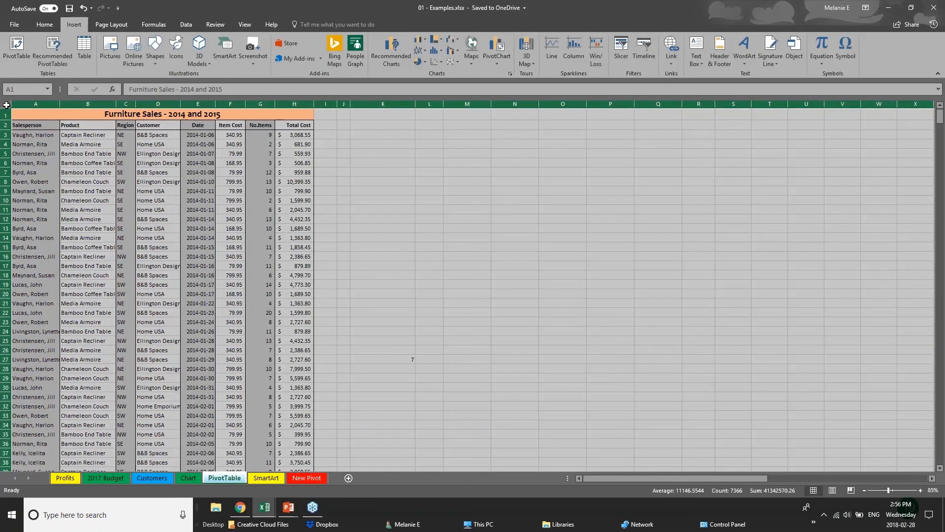
{"action": "left_click", "coordinate": [15, 44]}
{"action": "left_click", "coordinate": [513, 255]}
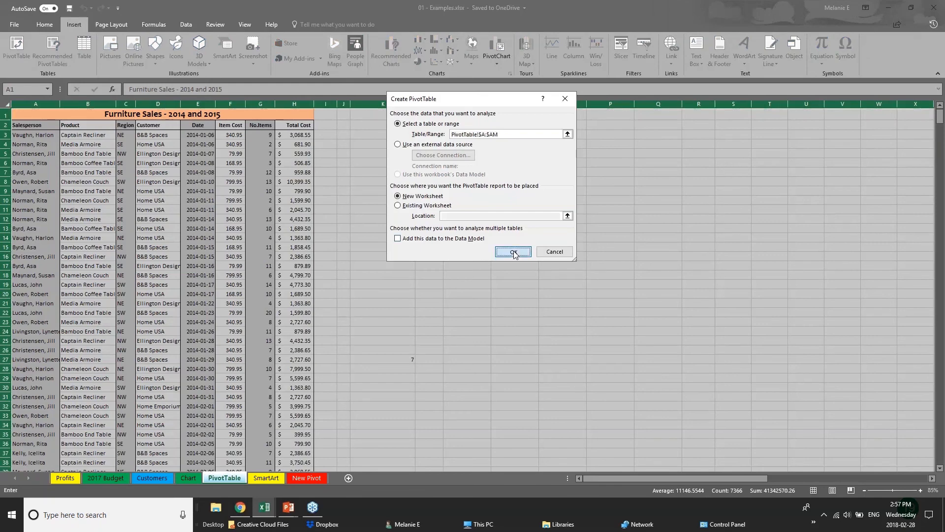
{"action": "left_click", "coordinate": [471, 282]}
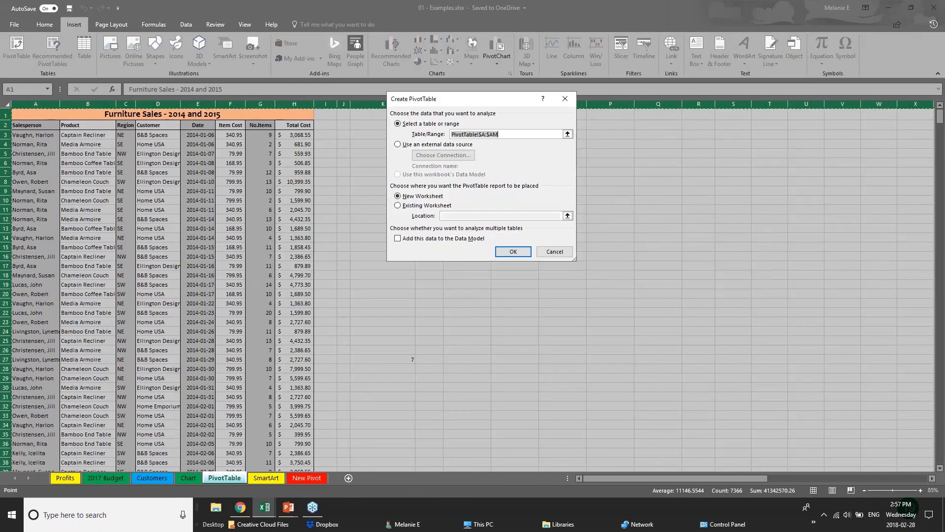
{"action": "left_click", "coordinate": [503, 256]}
{"action": "left_click", "coordinate": [470, 283]}
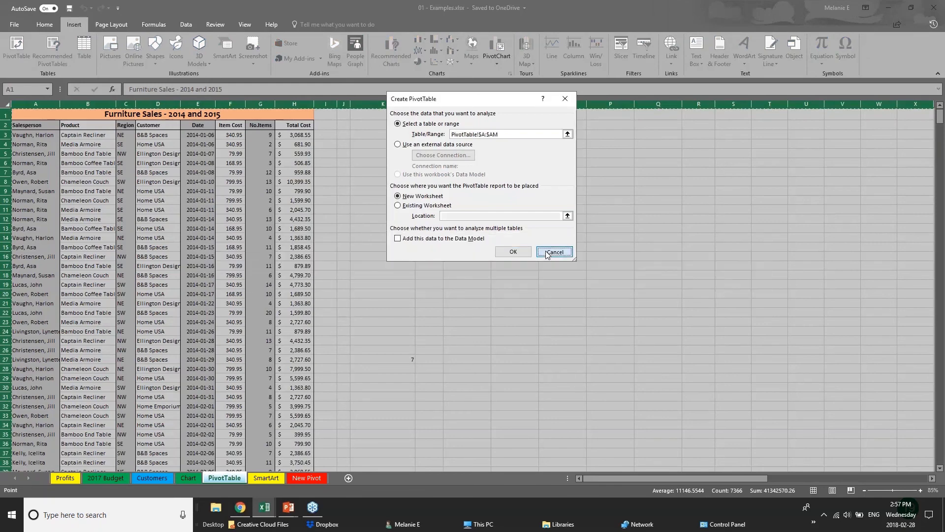
{"action": "left_click", "coordinate": [555, 252]}
{"action": "left_click", "coordinate": [158, 144]}
Step: Select columns A through H of the sales data as the PivotTable source
{"action": "left_click", "coordinate": [18, 104]}
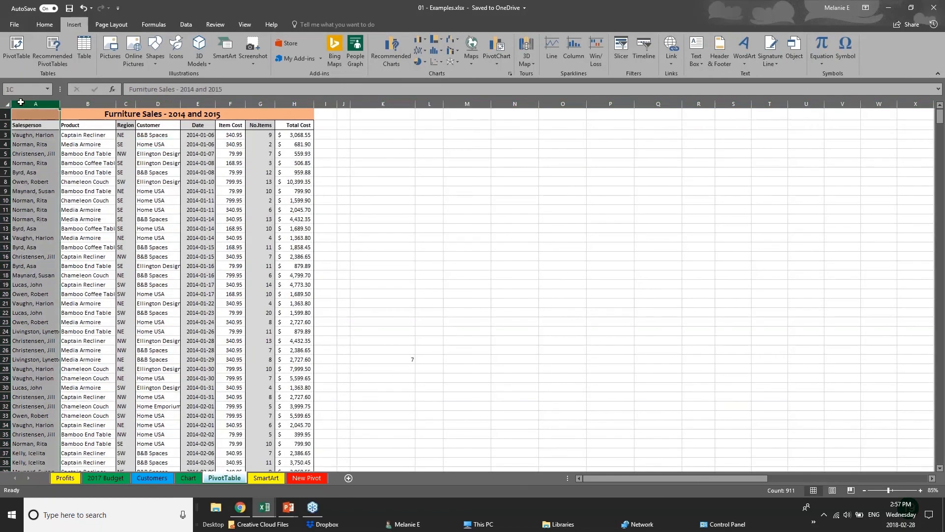
{"action": "key", "text": "ctrl+shift+Right"}
{"action": "left_click", "coordinate": [17, 50]}
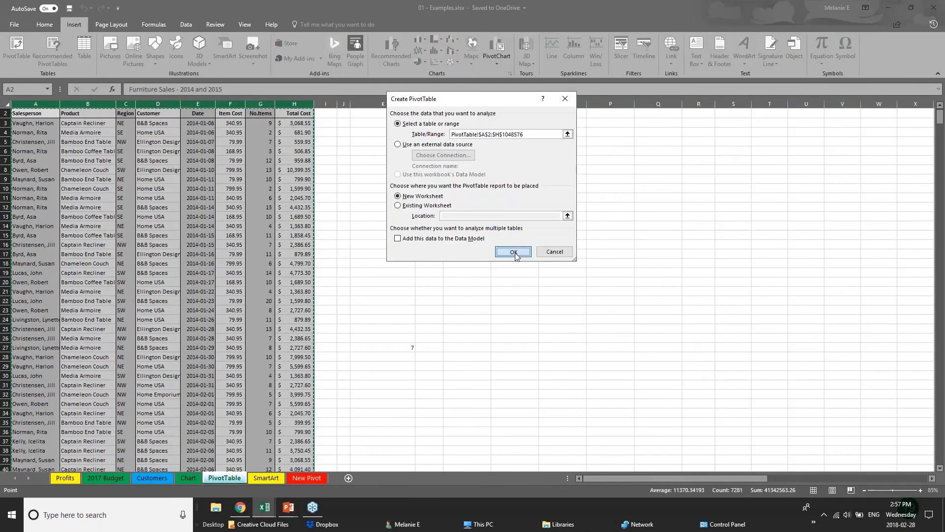
Step: Place an empty PivotTable on a new worksheet, then start renaming its Sheet2 tab
{"action": "left_click", "coordinate": [512, 255]}
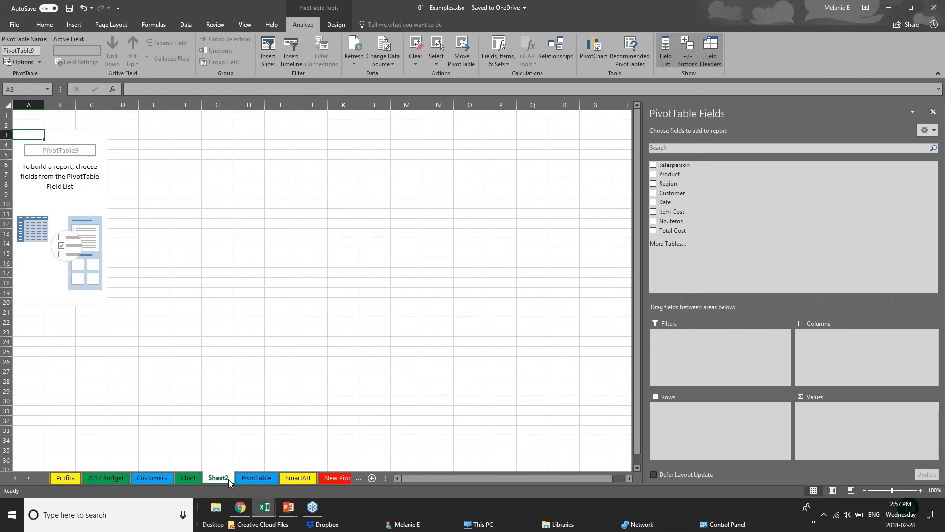
{"action": "double_click", "coordinate": [228, 479]}
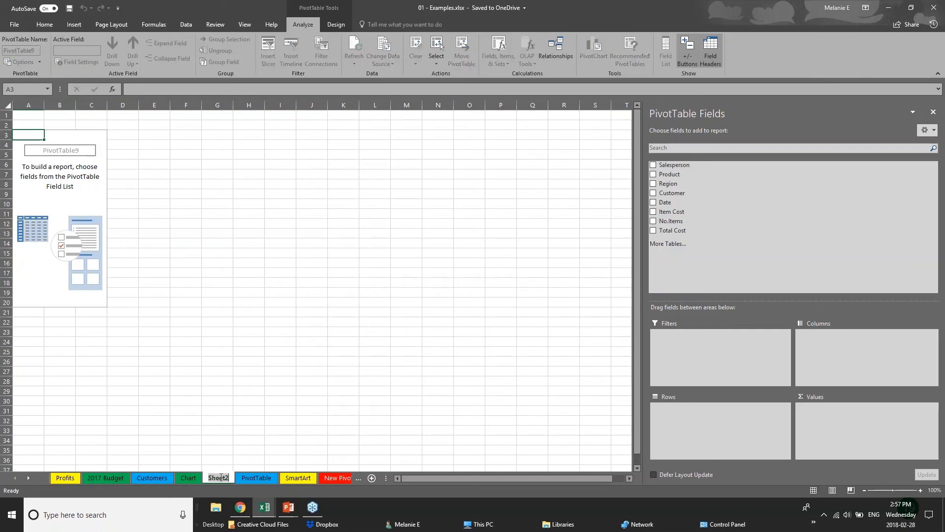
Step: Rename the new PivotTable sheet tab to 'PIVOT 2'
{"action": "type", "text": "PIVOI"}
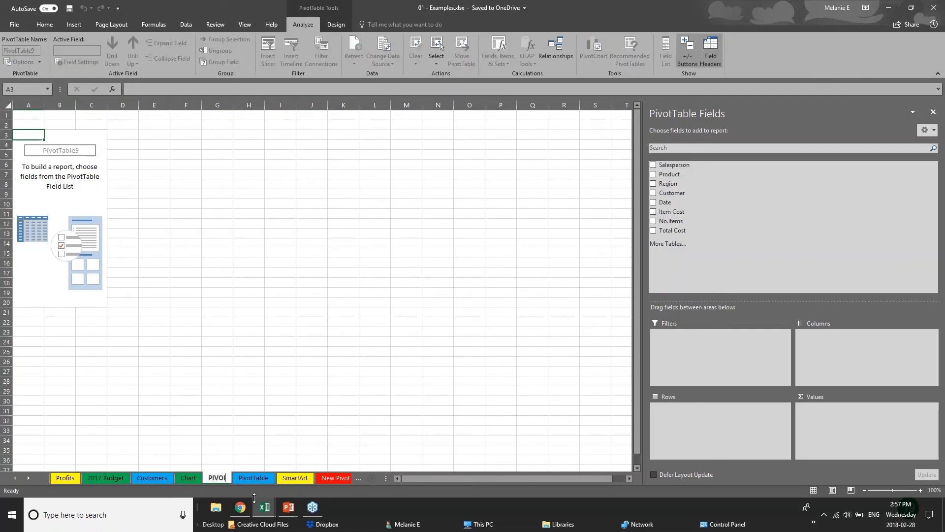
{"action": "key", "text": "BackSpace"}
{"action": "type", "text": "T 2"}
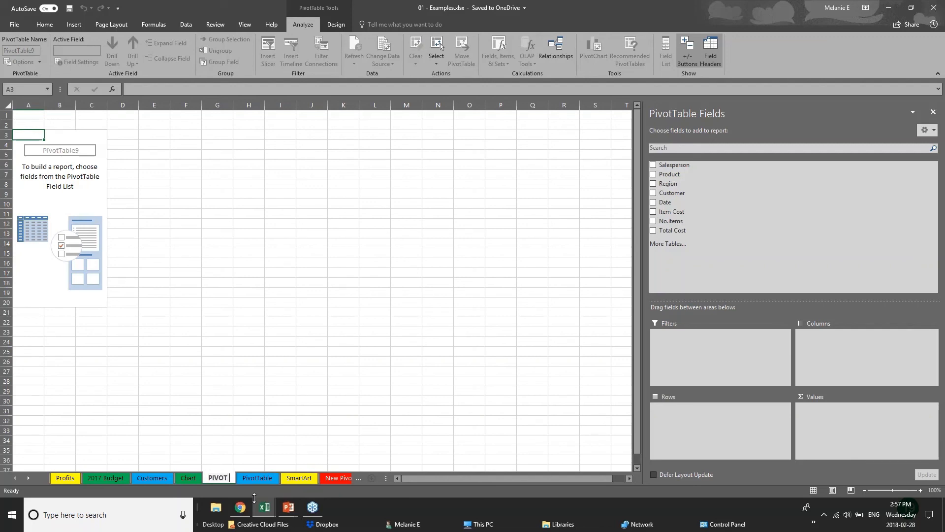
{"action": "left_click", "coordinate": [71, 153]}
{"action": "key", "text": "Up"}
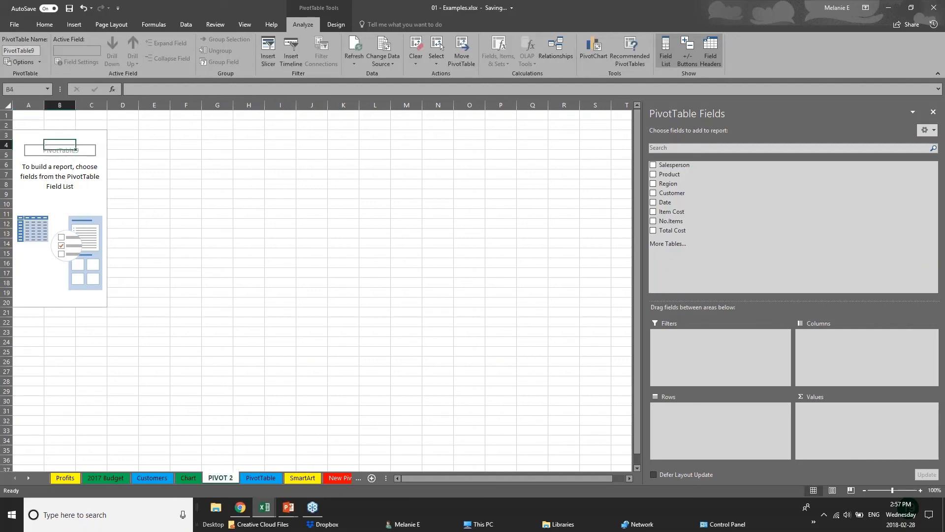
{"action": "left_click", "coordinate": [932, 8]}
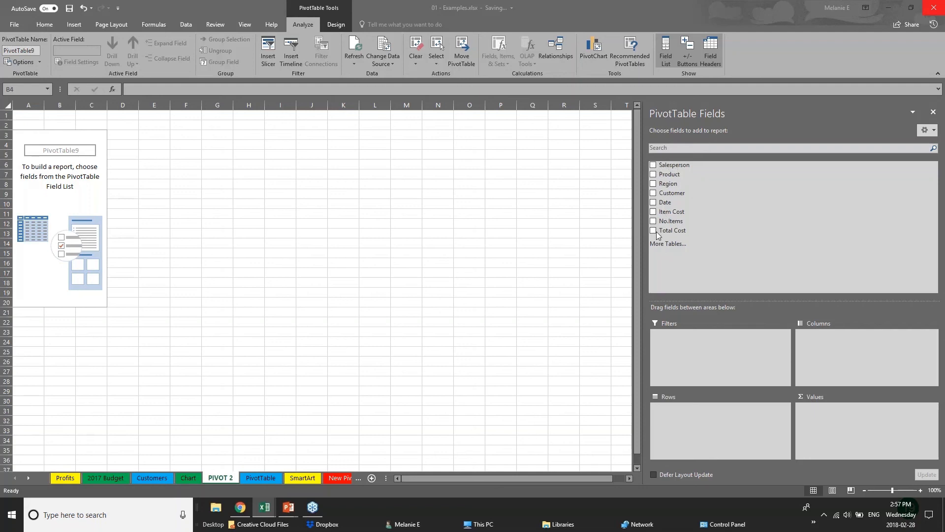
Step: Sum Total Cost by Region with Years beneath, dropping Quarters and Date, and widen column A
{"action": "left_click", "coordinate": [653, 184]}
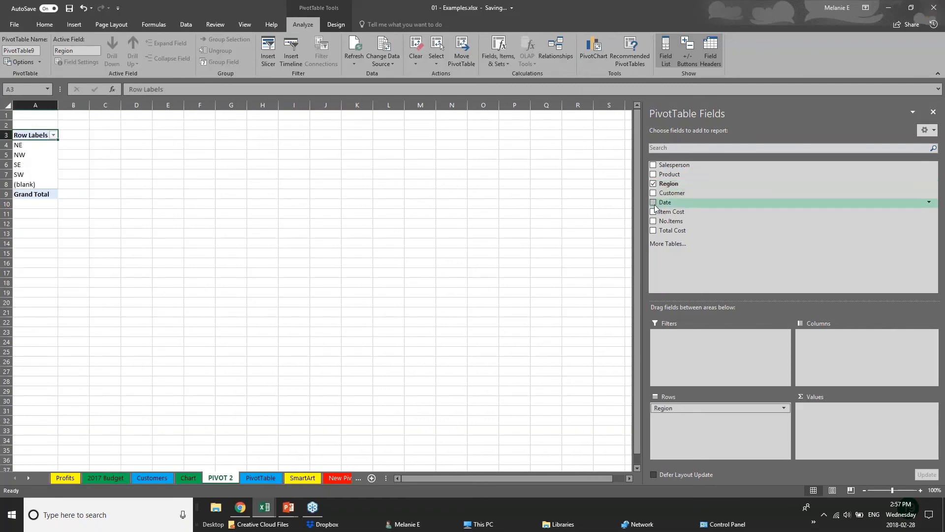
{"action": "left_click", "coordinate": [654, 203]}
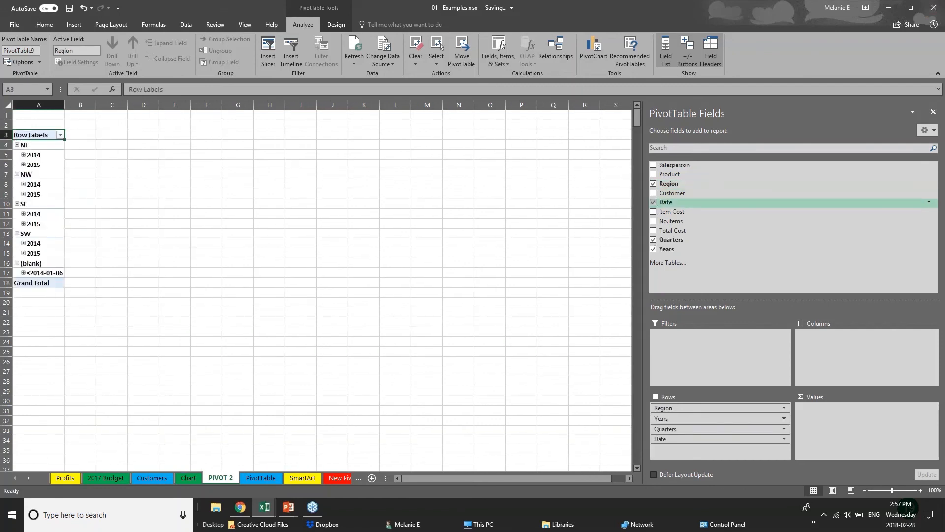
{"action": "left_click", "coordinate": [654, 239]}
{"action": "left_click", "coordinate": [654, 202]}
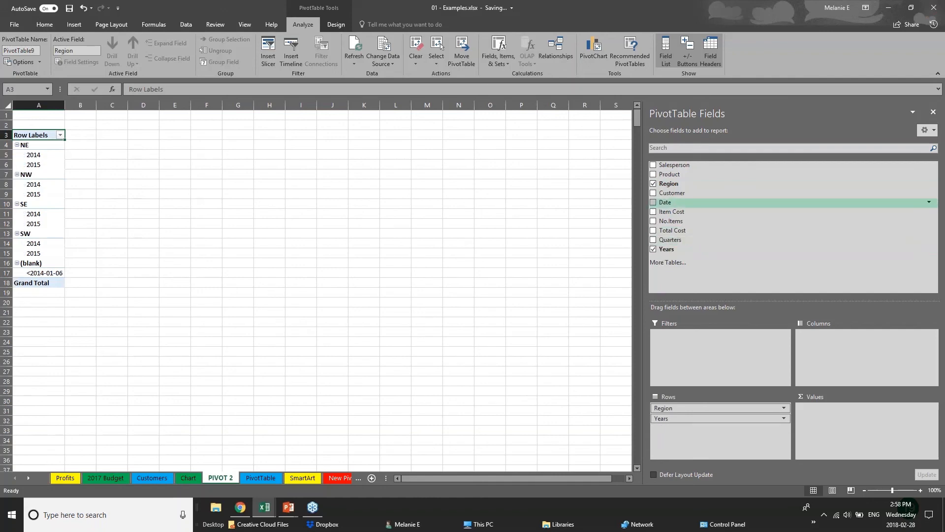
{"action": "left_click", "coordinate": [653, 231]}
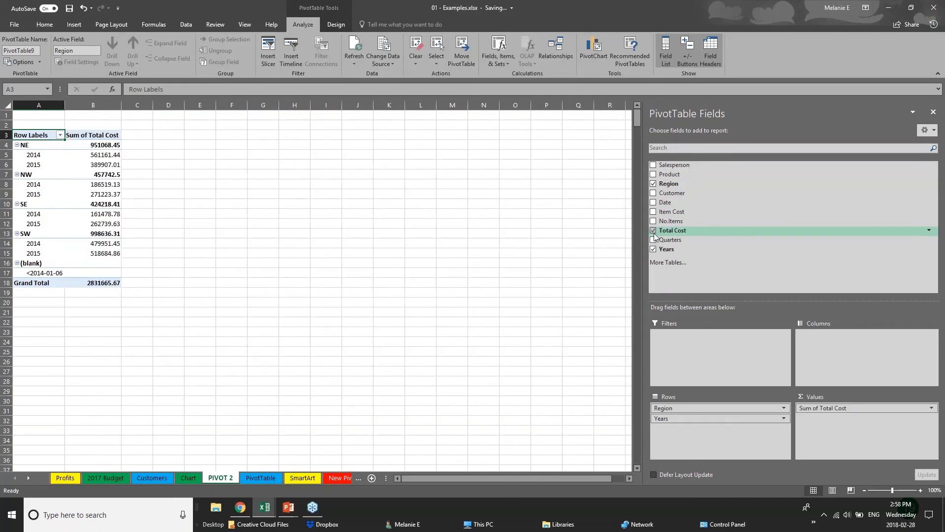
{"action": "left_click_drag", "start_coordinate": [65, 105], "coordinate": [221, 106]}
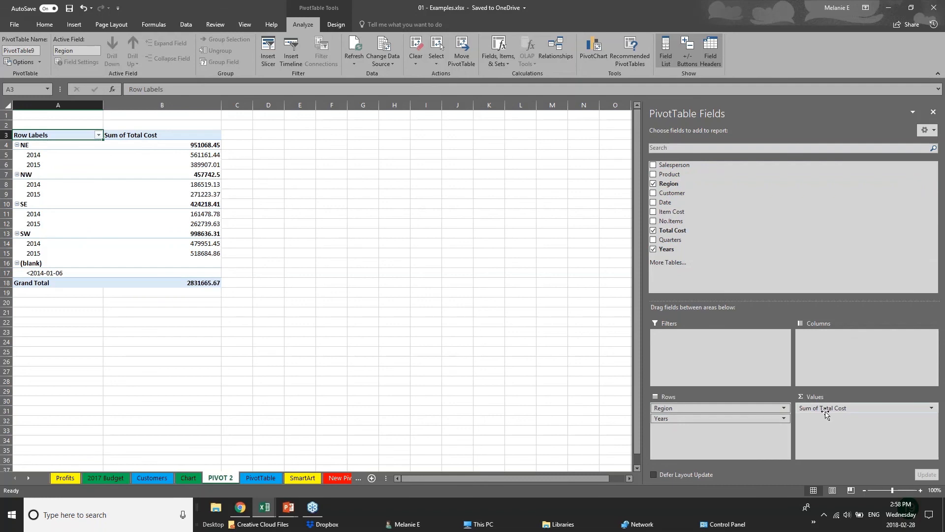
Step: Move Years into the PivotTable's Columns area and check the NE and SW rows
{"action": "left_click", "coordinate": [691, 418]}
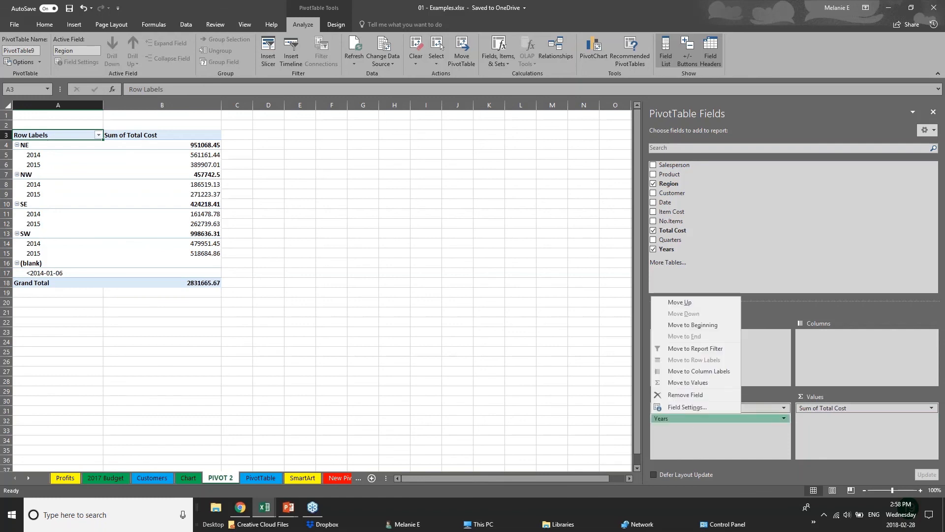
{"action": "left_click", "coordinate": [705, 420]}
{"action": "left_click_drag", "start_coordinate": [705, 419], "coordinate": [841, 350]}
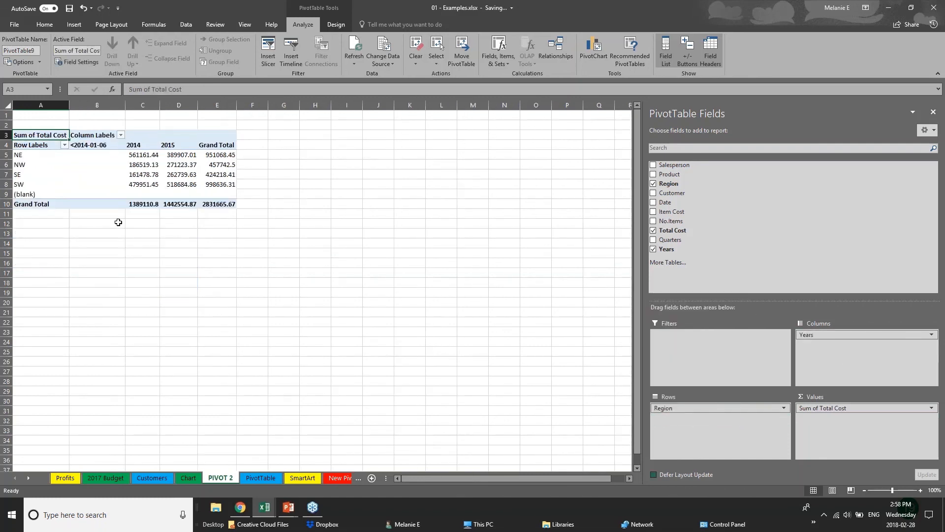
{"action": "left_click", "coordinate": [27, 158]}
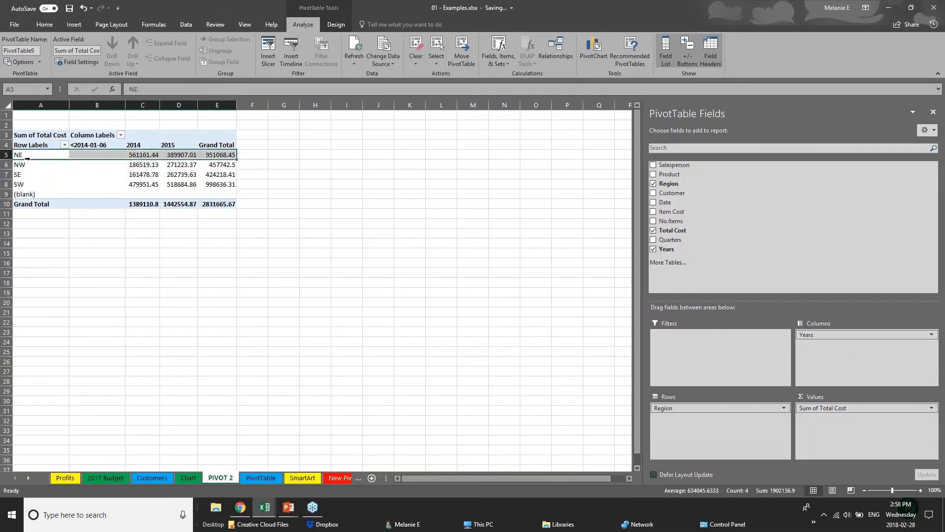
{"action": "left_click", "coordinate": [22, 186]}
Step: Check regional yearly totals including SW 2015, then lay Regions across columns and Years down rows
{"action": "left_click", "coordinate": [143, 154]}
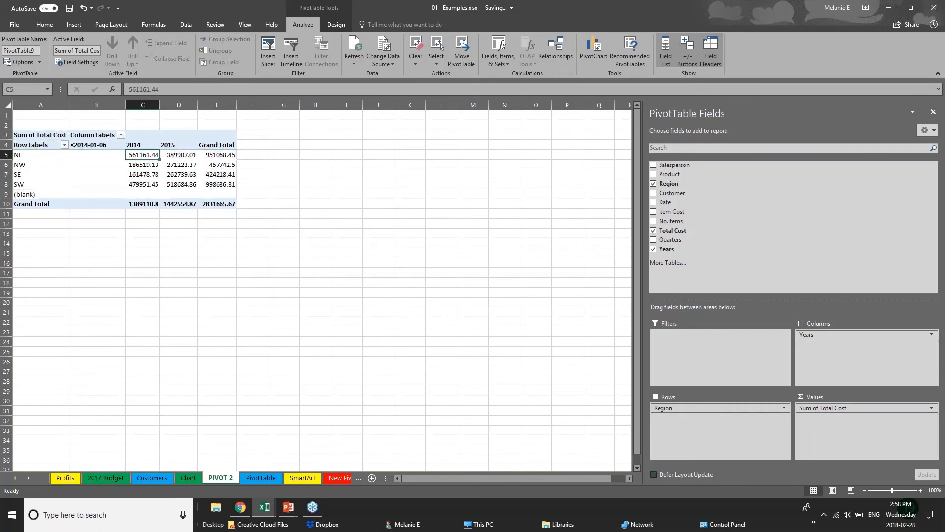
{"action": "left_click", "coordinate": [143, 174]}
{"action": "left_click", "coordinate": [179, 145]}
{"action": "left_click", "coordinate": [179, 164]}
{"action": "left_click", "coordinate": [186, 184]}
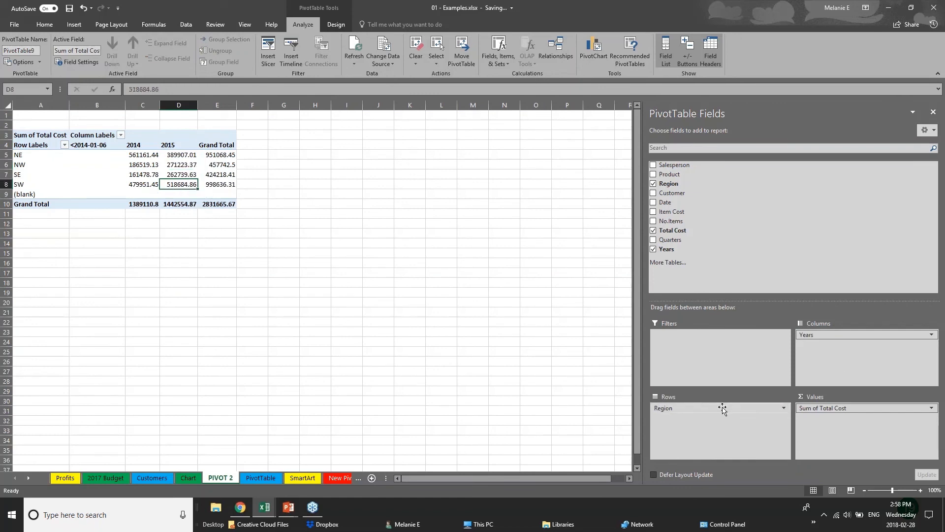
{"action": "mouse_move", "coordinate": [837, 334]}
{"action": "left_mouse_down"}
{"action": "mouse_move", "coordinate": [717, 423]}
{"action": "mouse_move", "coordinate": [701, 406]}
{"action": "mouse_move", "coordinate": [839, 340]}
{"action": "left_mouse_up"}
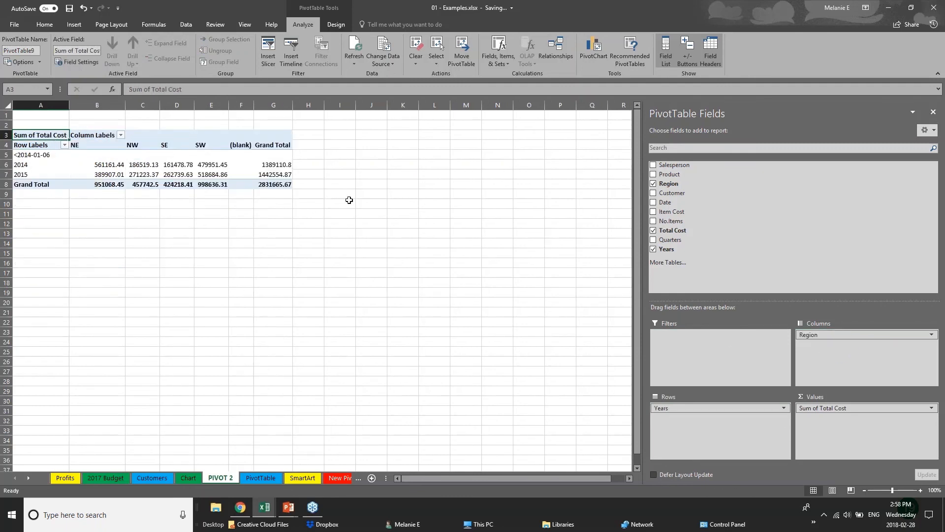
{"action": "left_click", "coordinate": [654, 193]}
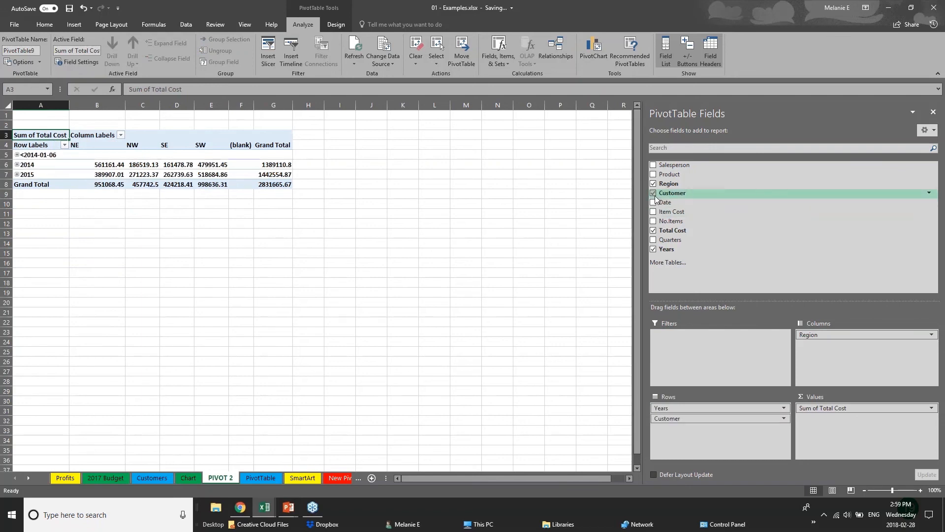
{"action": "left_click", "coordinate": [654, 203]}
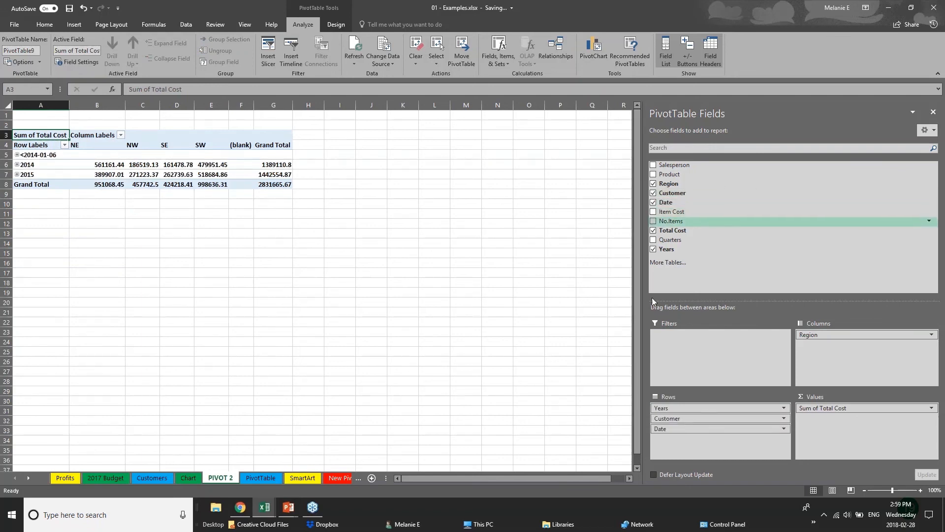
{"action": "left_click_drag", "start_coordinate": [689, 418], "coordinate": [845, 355]}
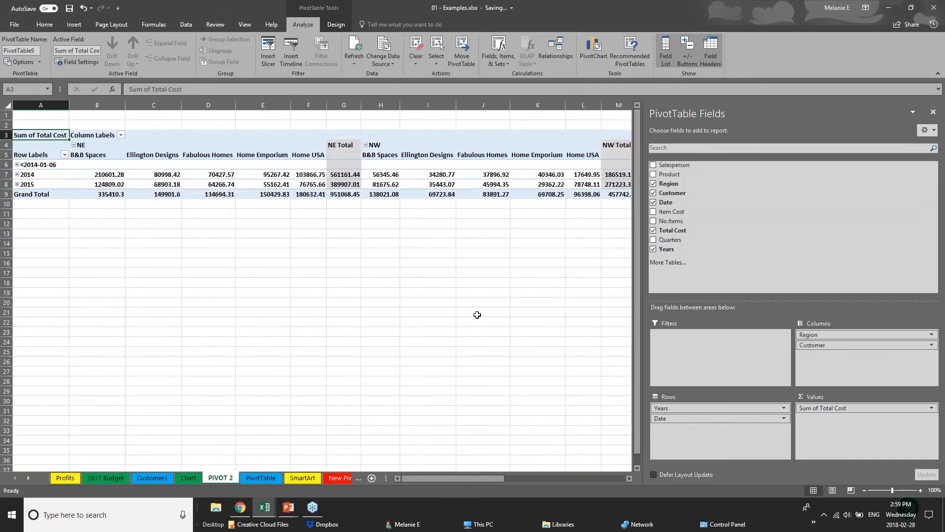
{"action": "left_click", "coordinate": [17, 165]}
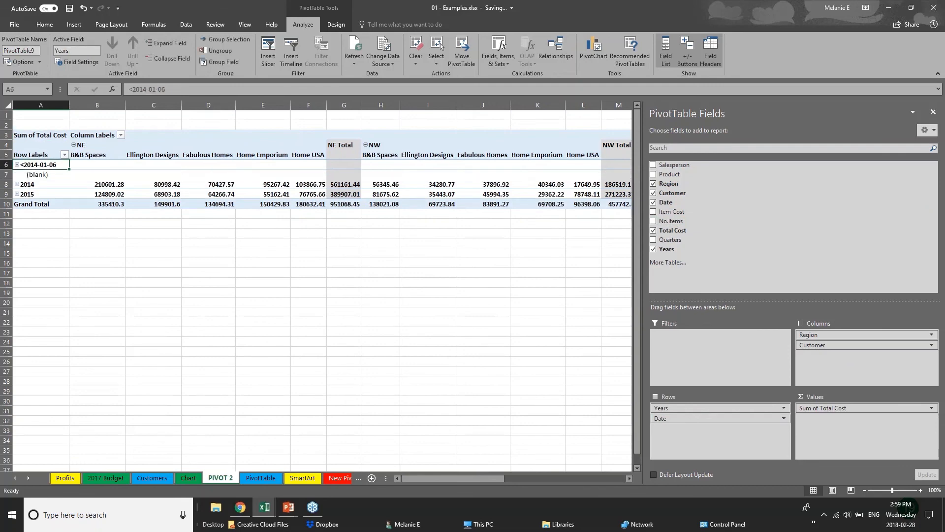
{"action": "left_click", "coordinate": [17, 165]}
{"action": "left_click", "coordinate": [16, 174]}
{"action": "left_click", "coordinate": [16, 174]}
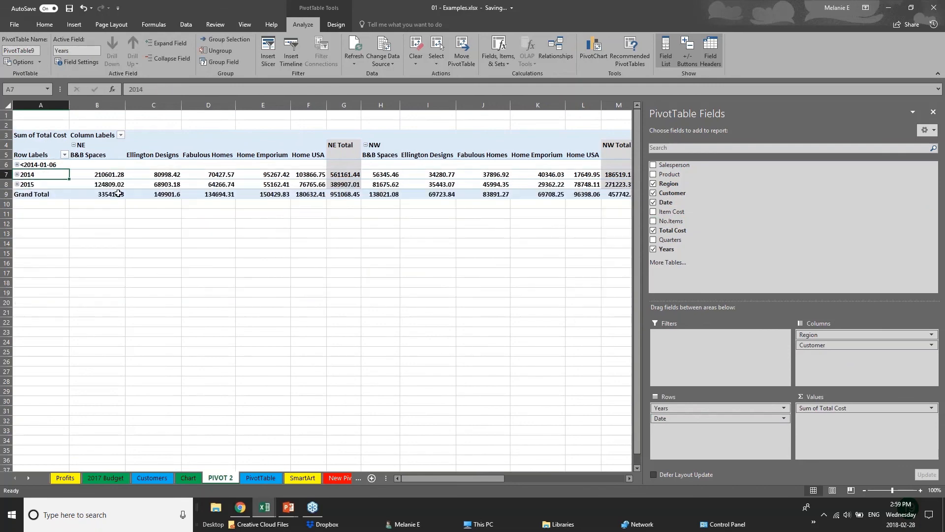
{"action": "left_click", "coordinate": [16, 184]}
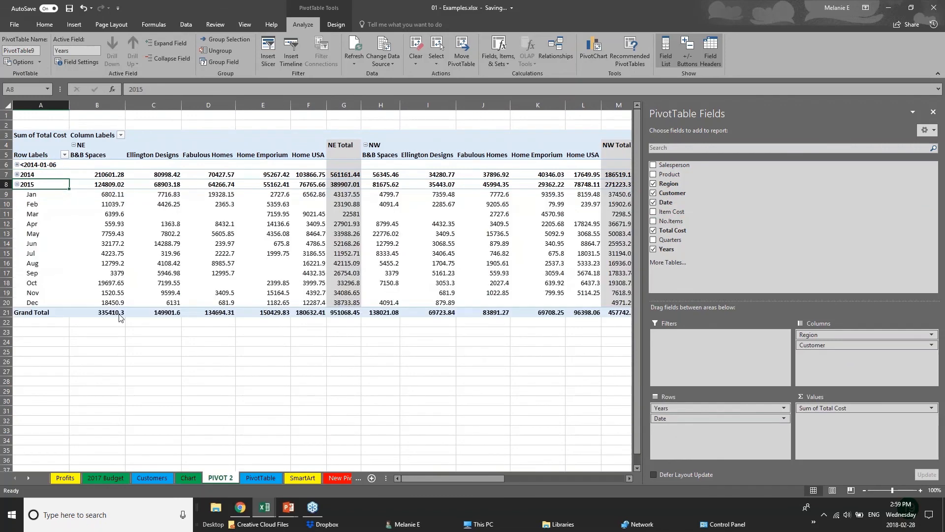
{"action": "left_click", "coordinate": [17, 184]}
{"action": "left_click", "coordinate": [397, 242]}
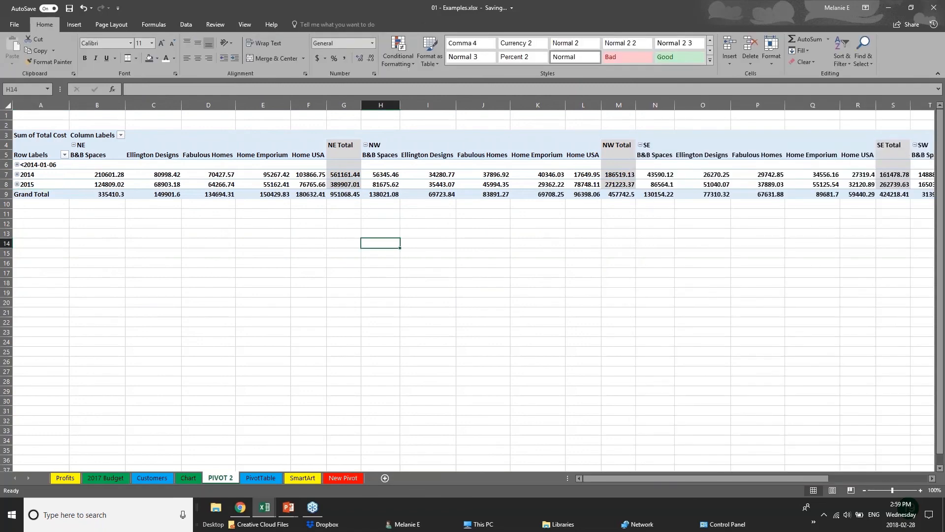
{"action": "left_click", "coordinate": [692, 166]}
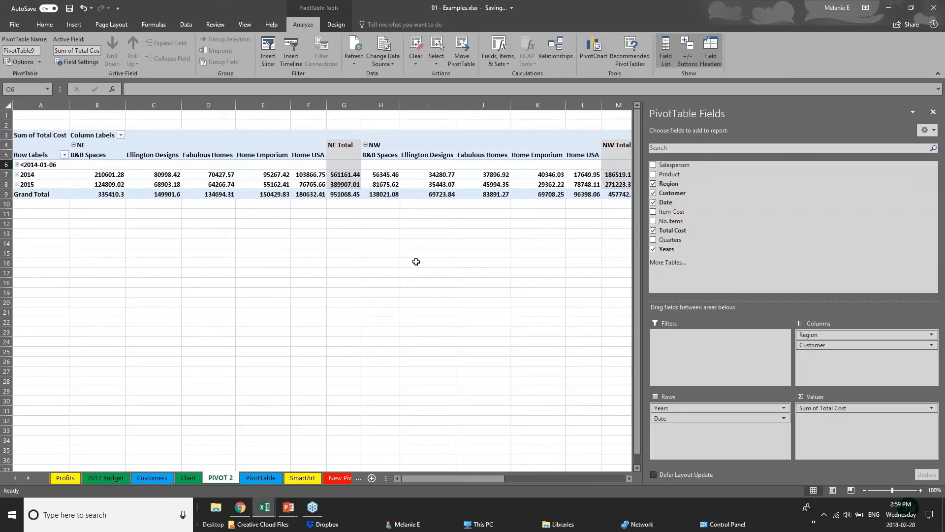
{"action": "left_click", "coordinate": [50, 233]}
{"action": "left_click", "coordinate": [334, 185]}
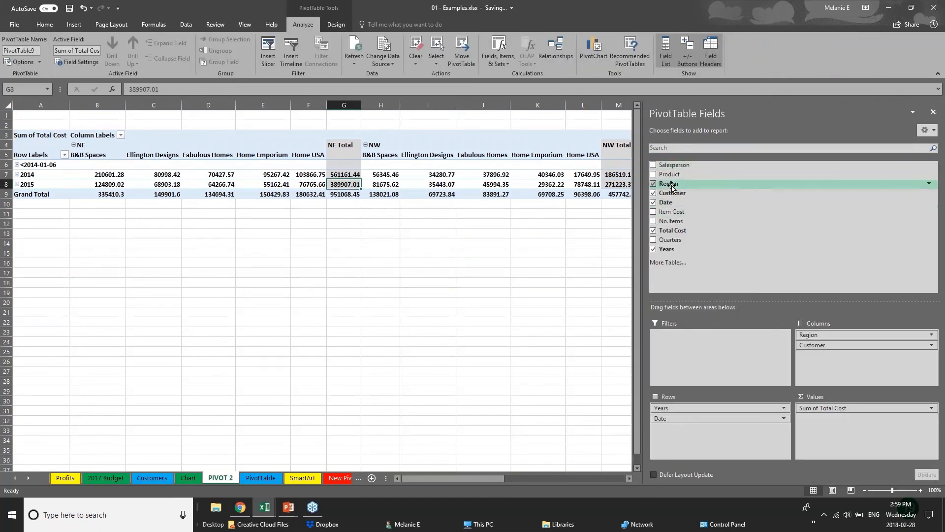
{"action": "left_click", "coordinate": [653, 193]}
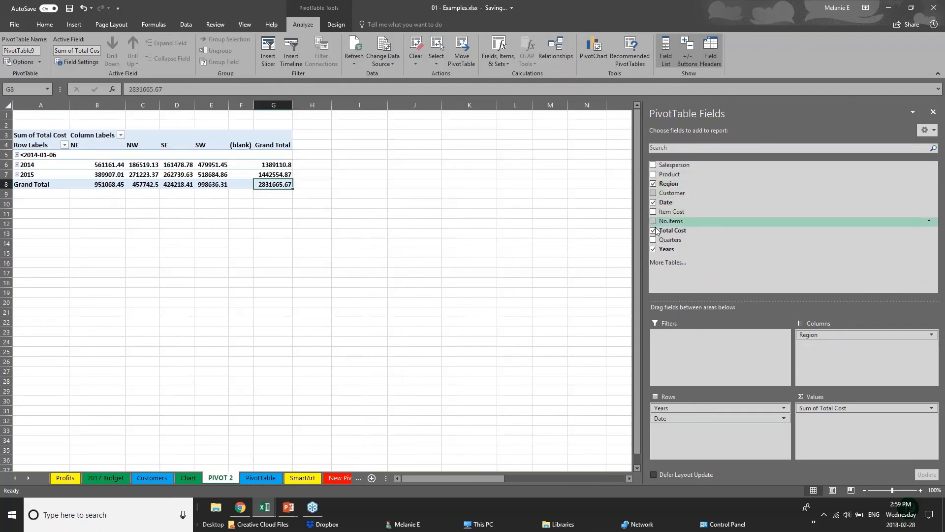
{"action": "left_click", "coordinate": [653, 202]}
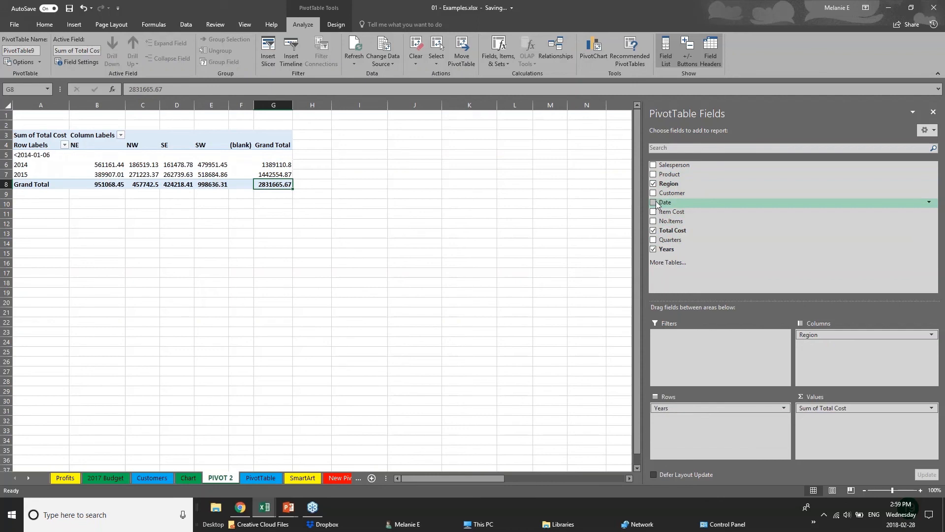
{"action": "left_click", "coordinate": [56, 211]}
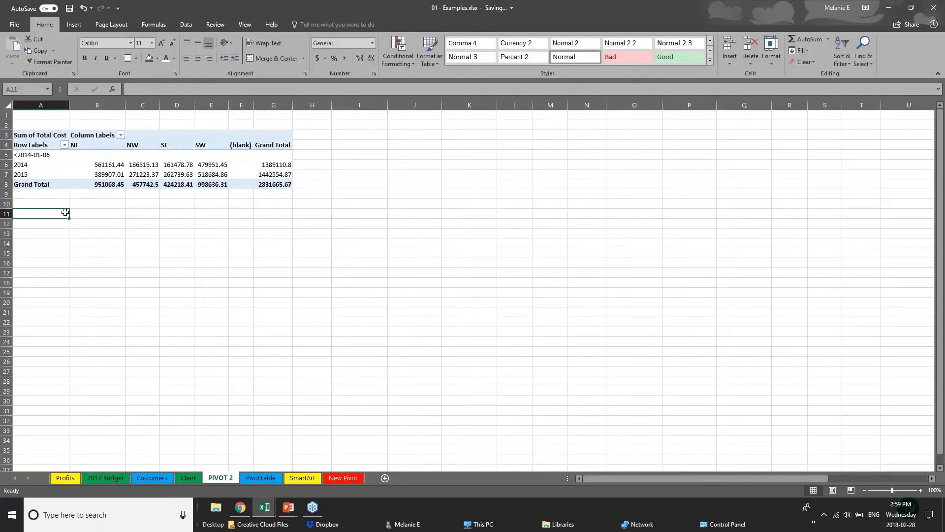
{"action": "left_click", "coordinate": [151, 182]}
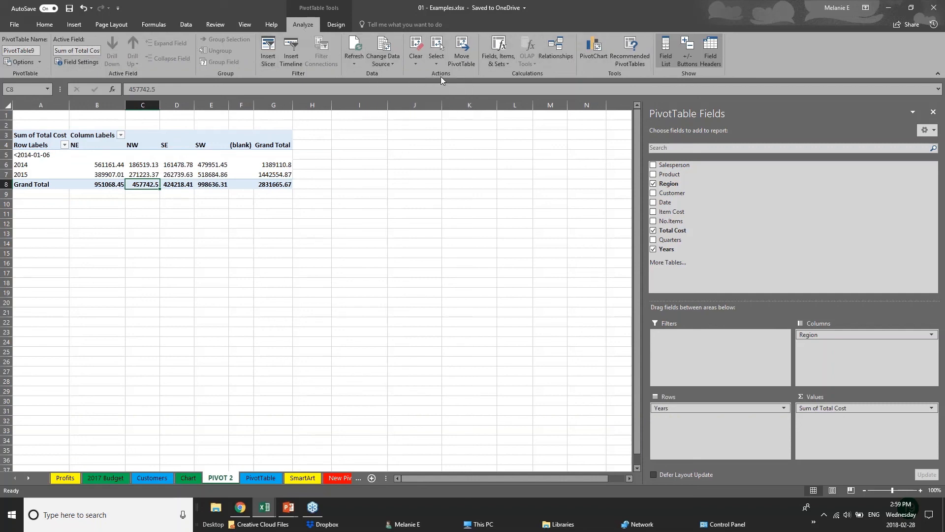
Step: Insert a clustered-column PivotChart and place it beside the pivot table at upper right
{"action": "left_click", "coordinate": [599, 58]}
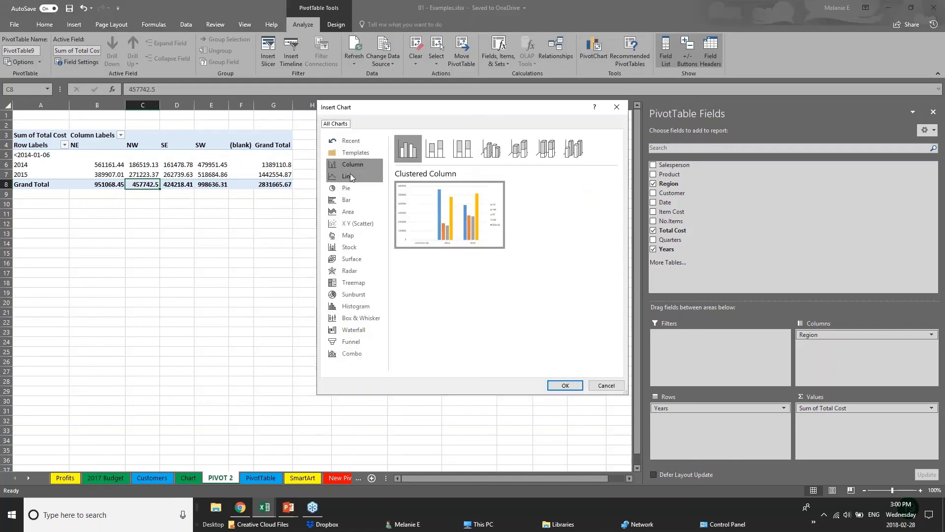
{"action": "left_click", "coordinate": [566, 385]}
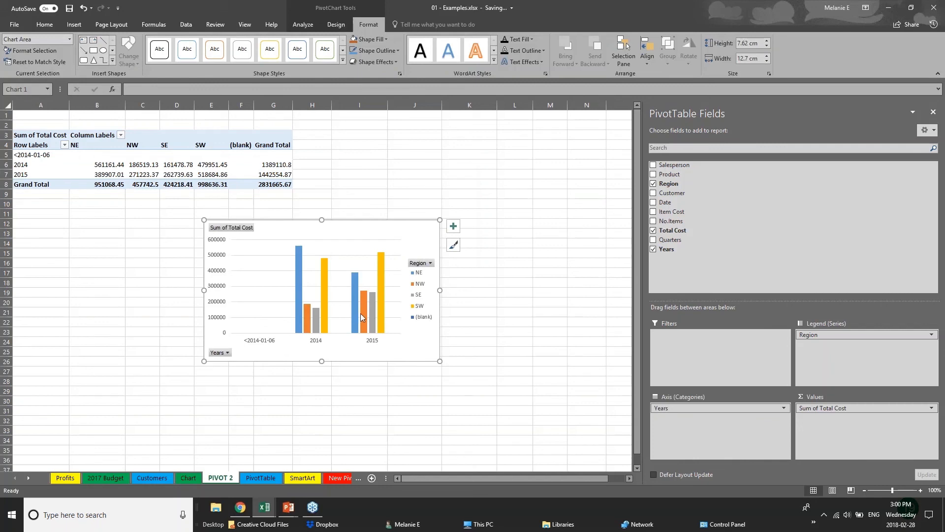
{"action": "left_click_drag", "start_coordinate": [388, 267], "coordinate": [534, 165]}
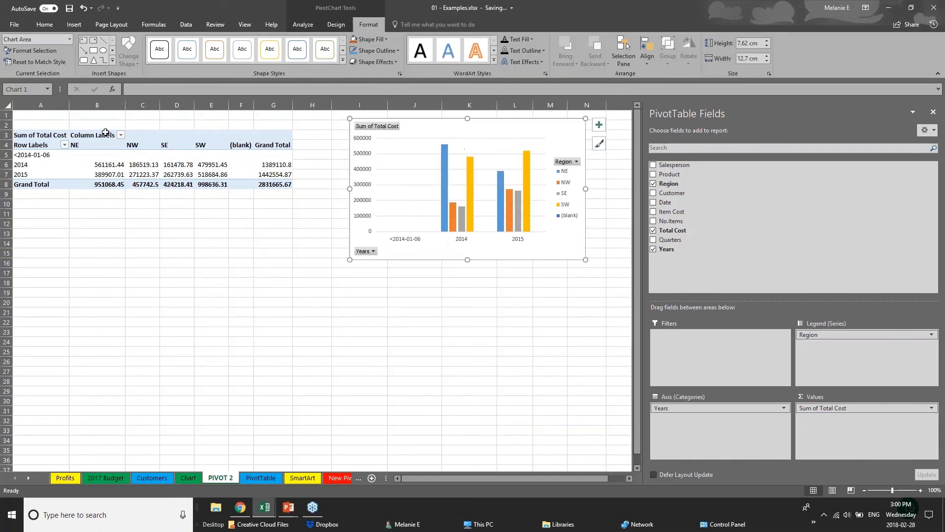
Step: Add Product and Customer to the chart's axis categories alongside Years
{"action": "left_click", "coordinate": [727, 408]}
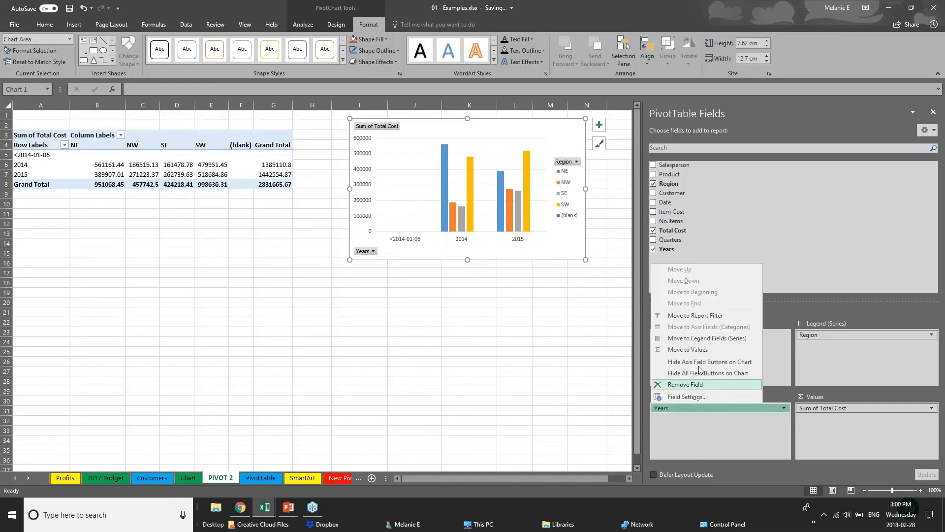
{"action": "left_click", "coordinate": [653, 175]}
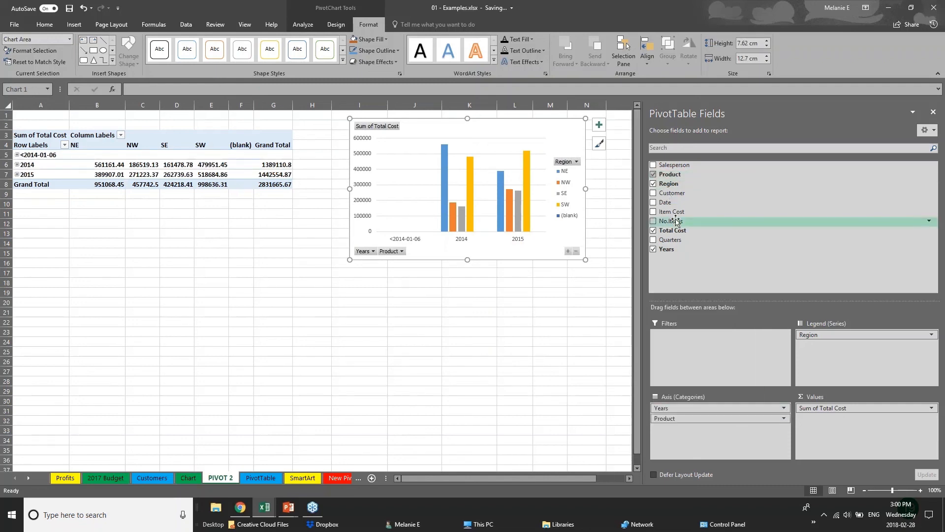
{"action": "left_click", "coordinate": [654, 193]}
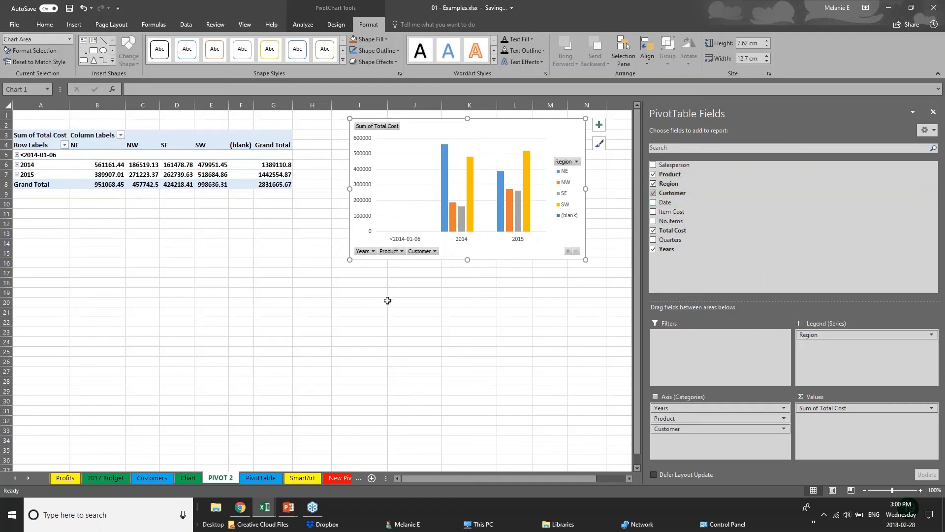
{"action": "left_click", "coordinate": [432, 251]}
{"action": "left_click", "coordinate": [451, 274]}
{"action": "left_click", "coordinate": [436, 252]}
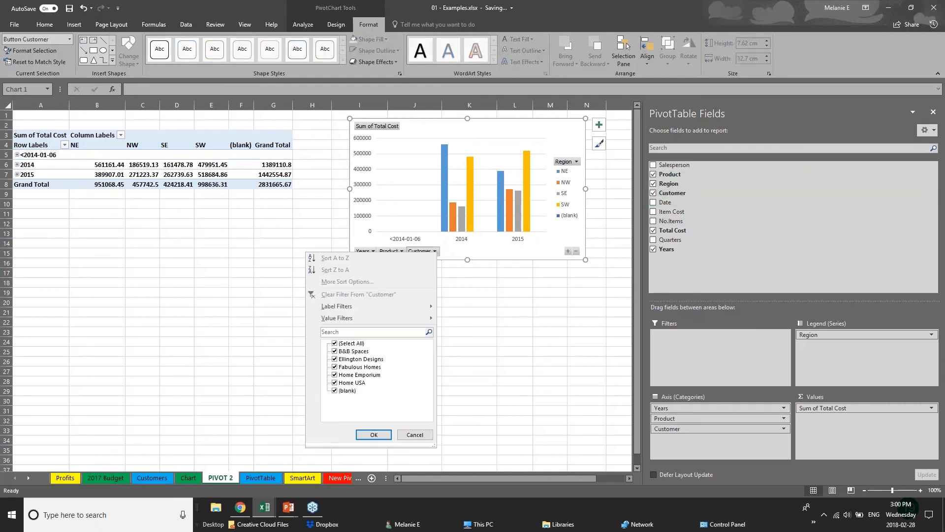
{"action": "left_click", "coordinate": [445, 266]}
Step: Move Customer into the chart series and Region into the axis, with the chart below the pivot table
{"action": "left_click_drag", "start_coordinate": [713, 427], "coordinate": [837, 347]}
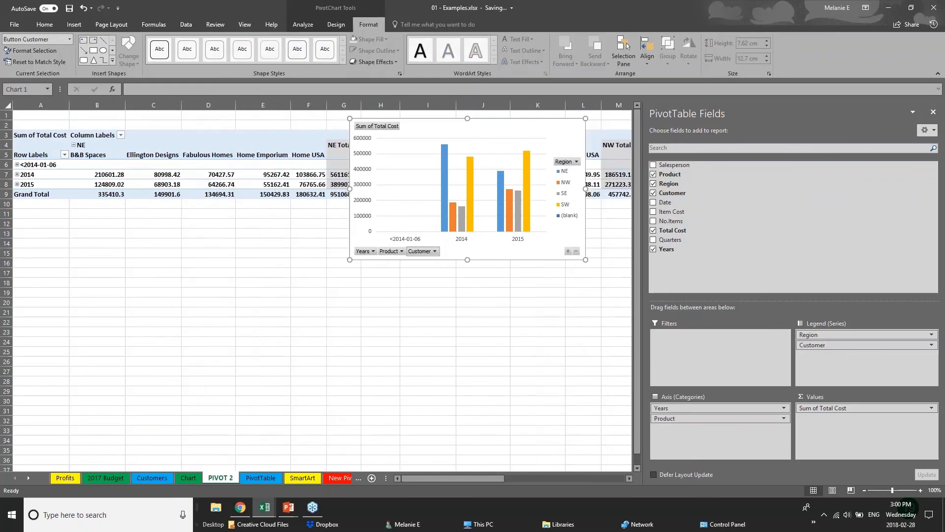
{"action": "left_click_drag", "start_coordinate": [593, 132], "coordinate": [454, 293]}
{"action": "mouse_move", "coordinate": [837, 335]}
{"action": "left_mouse_down"}
{"action": "mouse_move", "coordinate": [713, 453]}
{"action": "mouse_move", "coordinate": [707, 418]}
{"action": "mouse_move", "coordinate": [709, 427]}
{"action": "mouse_move", "coordinate": [825, 347]}
{"action": "left_mouse_up"}
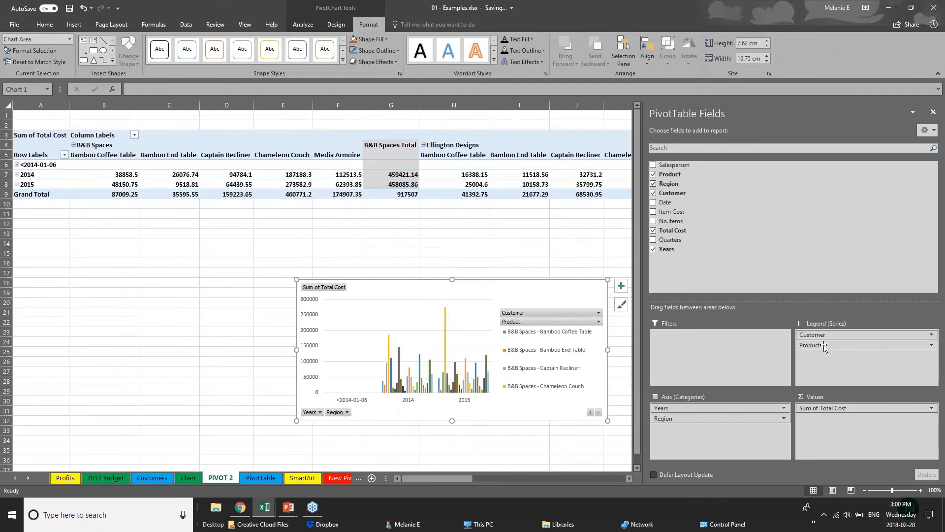
{"action": "left_click", "coordinate": [74, 24]}
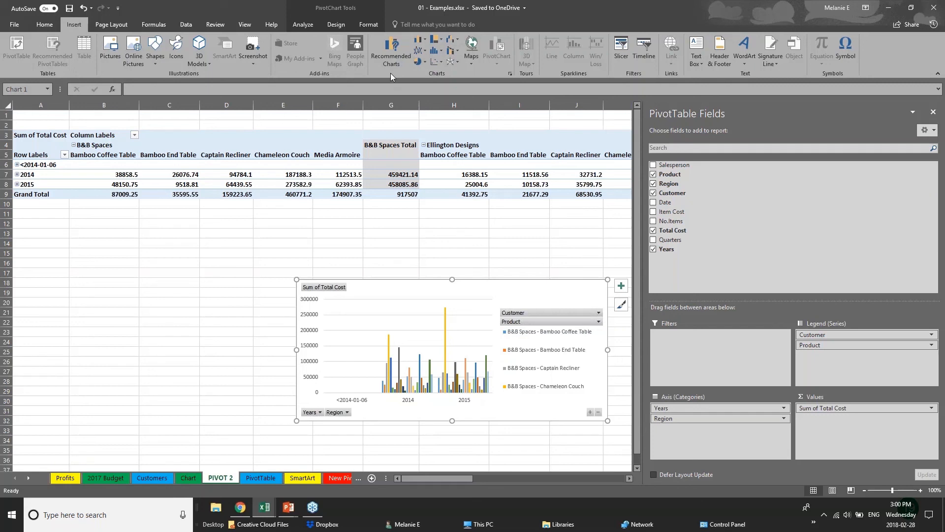
{"action": "left_click", "coordinate": [272, 295]}
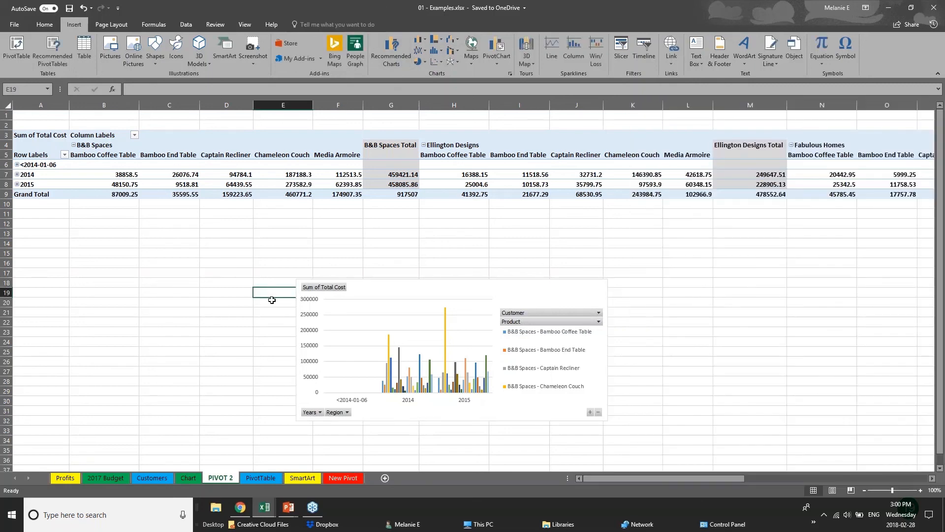
Step: Switch to the PowerPoint slide show and advance to the Thank you slide
{"action": "left_click", "coordinate": [288, 507]}
{"action": "left_click", "coordinate": [339, 475]}
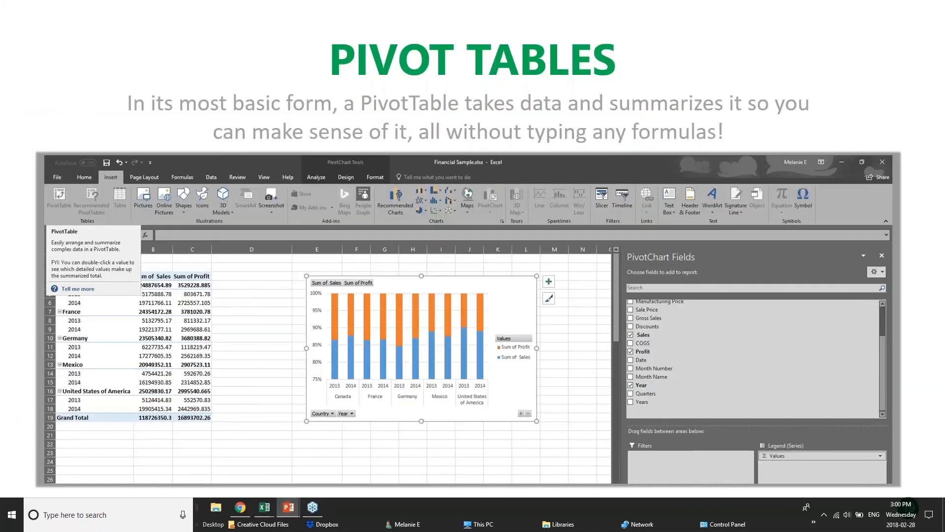
{"action": "key", "text": "Right"}
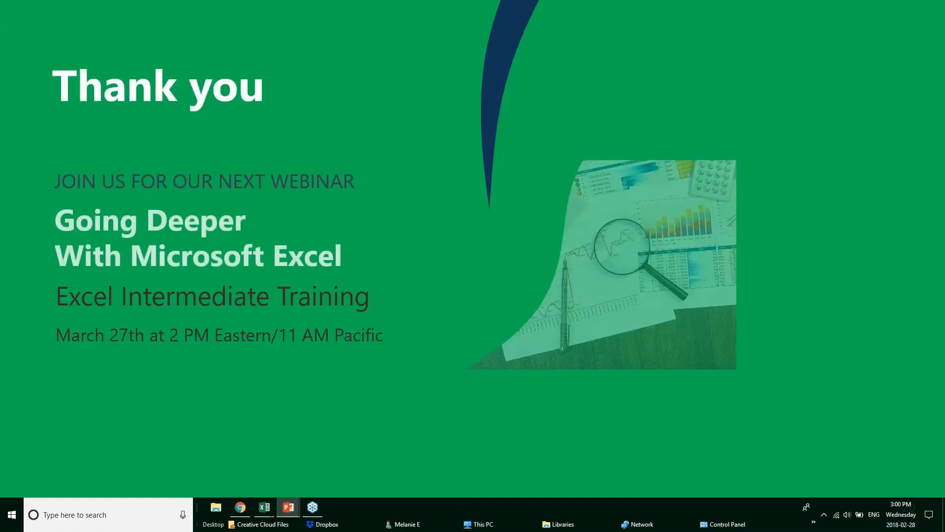